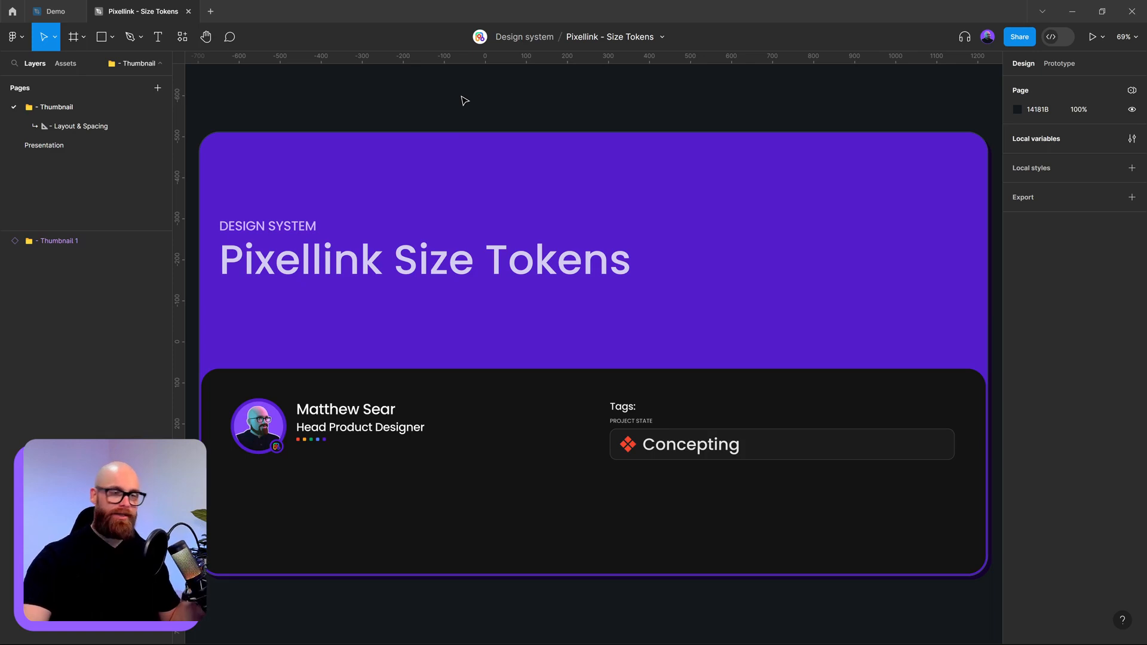
# - Go to the Layout & Spacing page and open its local variables to view the Scalling collection
pyautogui.click(84, 125)
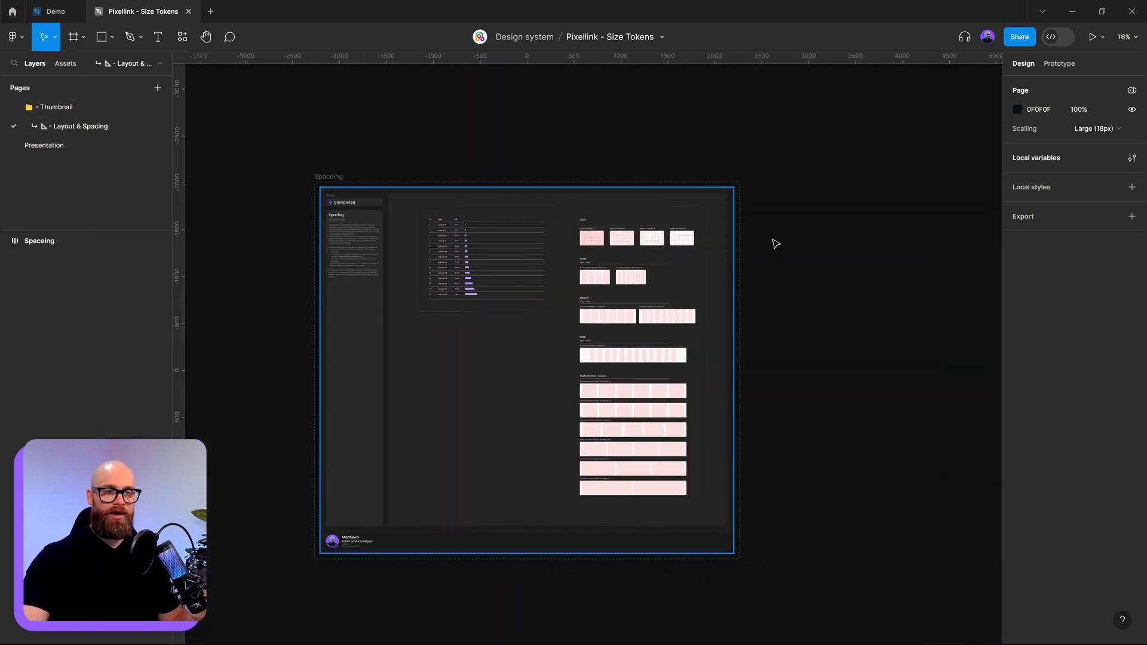
pyautogui.hscroll(-2, 857, 284)
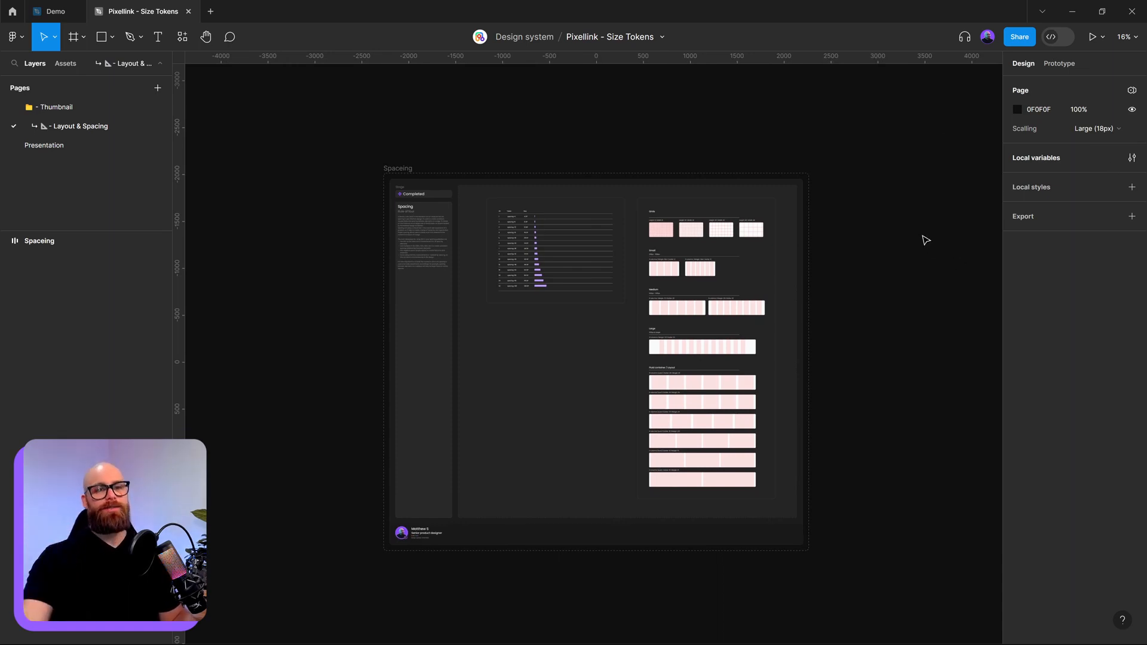
pyautogui.click(1131, 158)
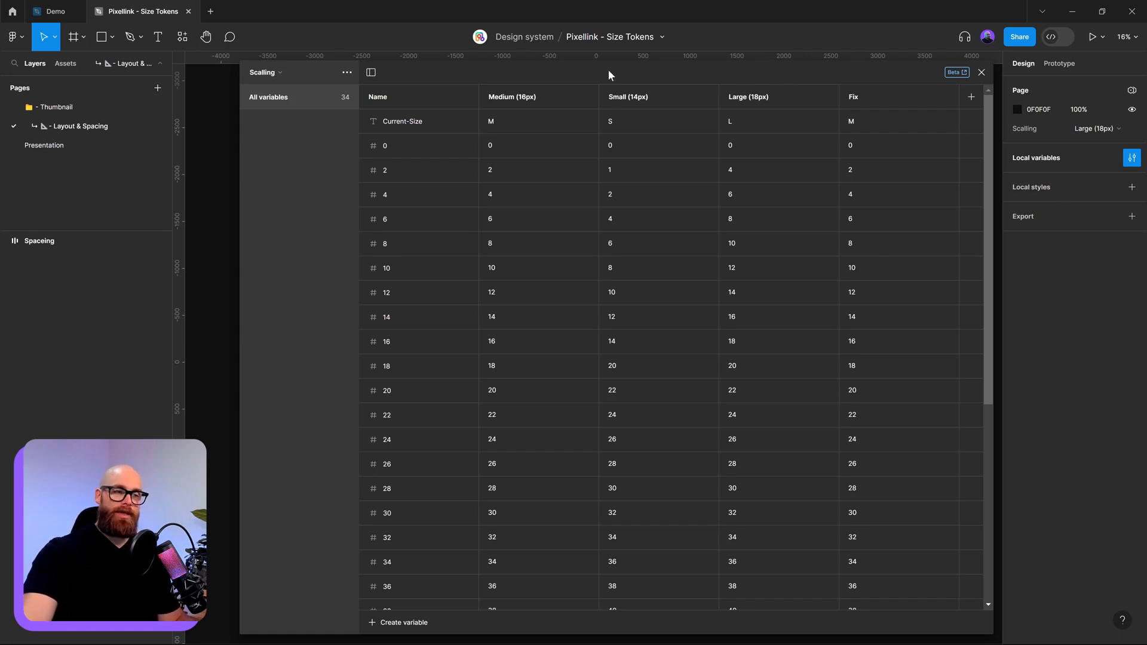
pyautogui.moveTo(609, 74); pyautogui.dragTo(594, 75)
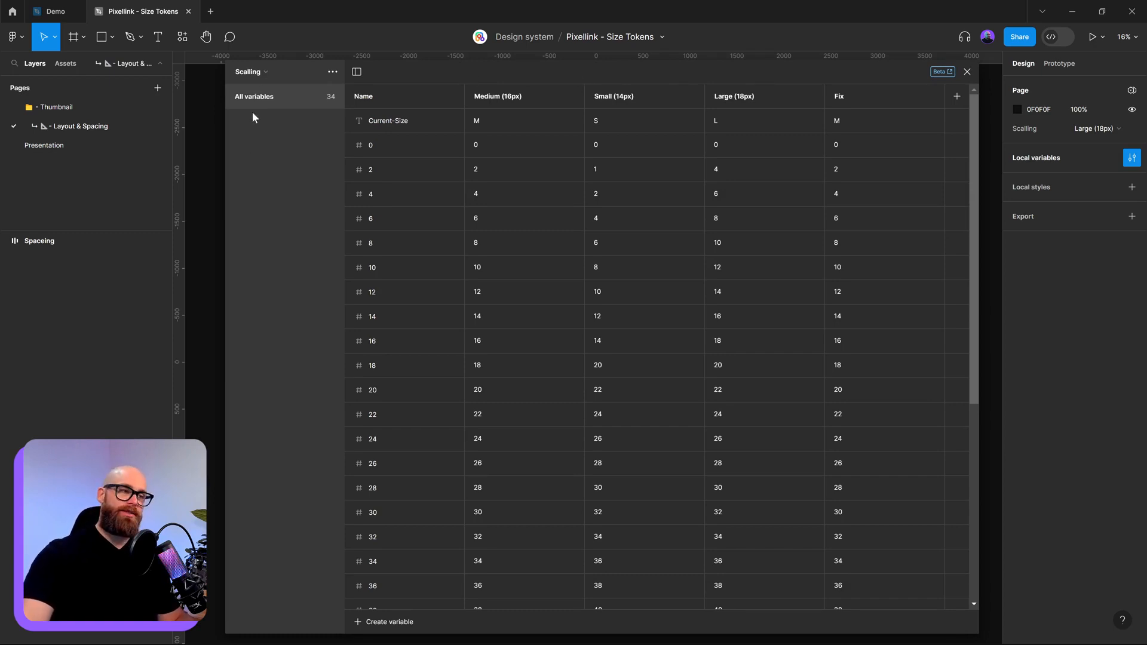
# - Switch to the Size variable collection and look through its variables down to Boundless Minimum
pyautogui.click(252, 76)
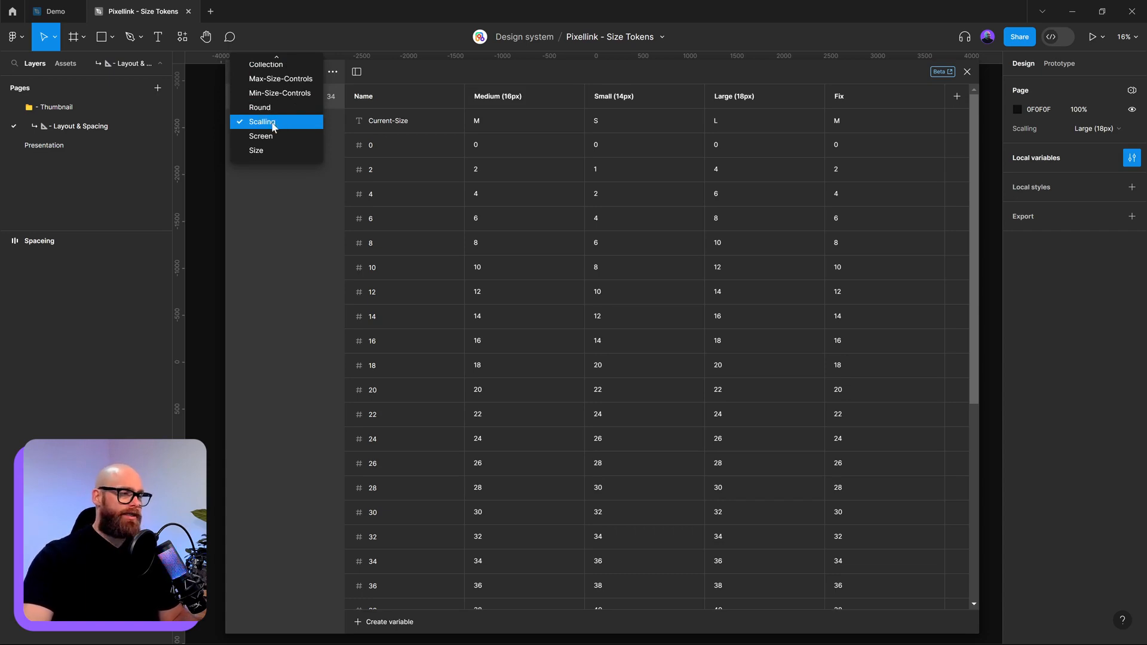
pyautogui.click(276, 148)
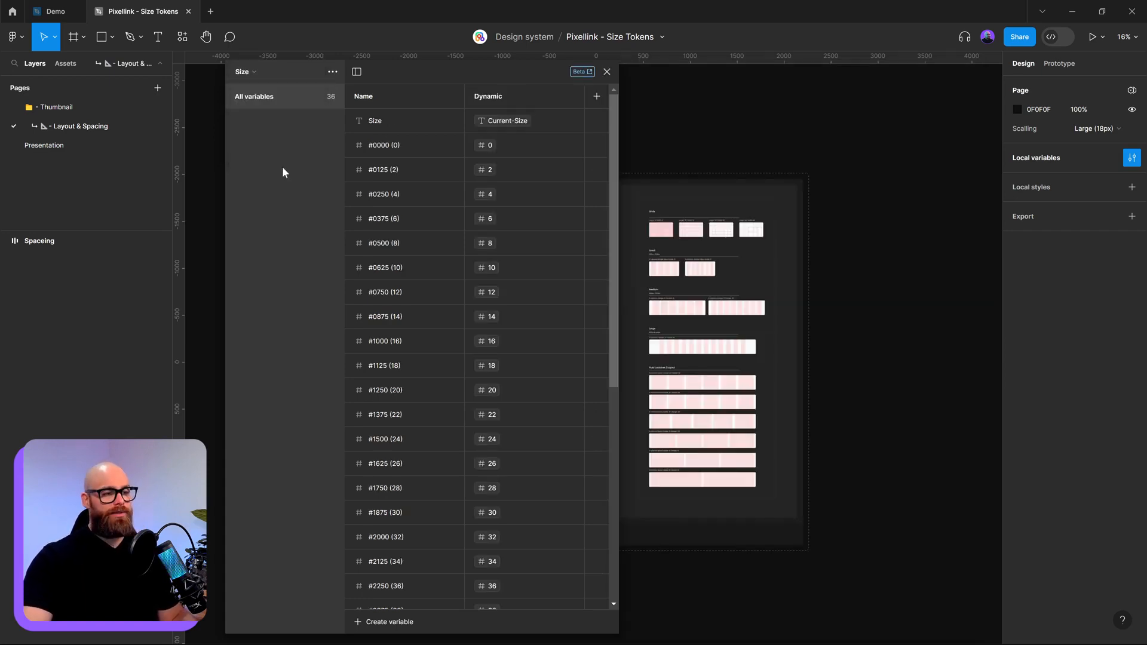
pyautogui.moveTo(407, 81); pyautogui.dragTo(464, 74)
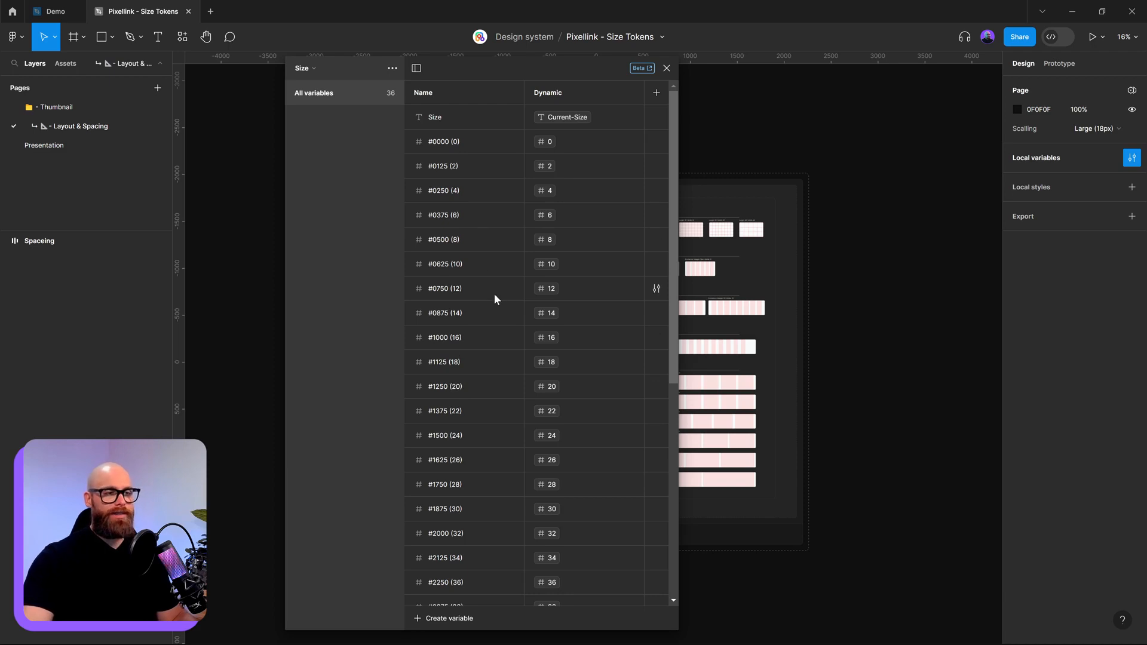
pyautogui.scroll(-6, 486, 284)
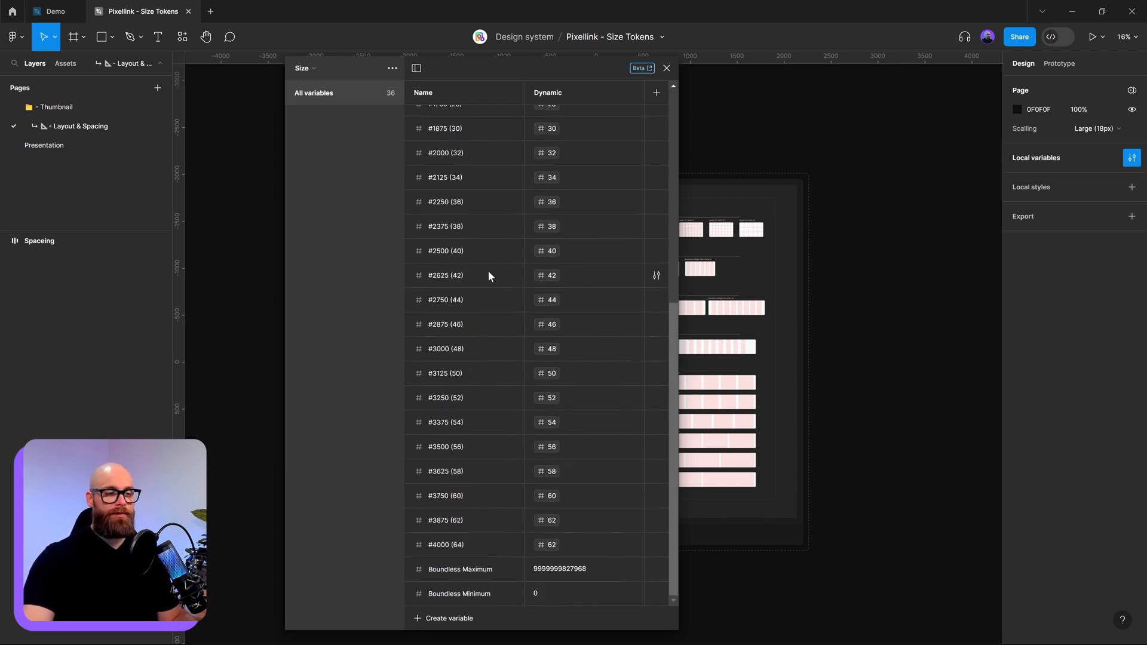
pyautogui.scroll(6, 477, 252)
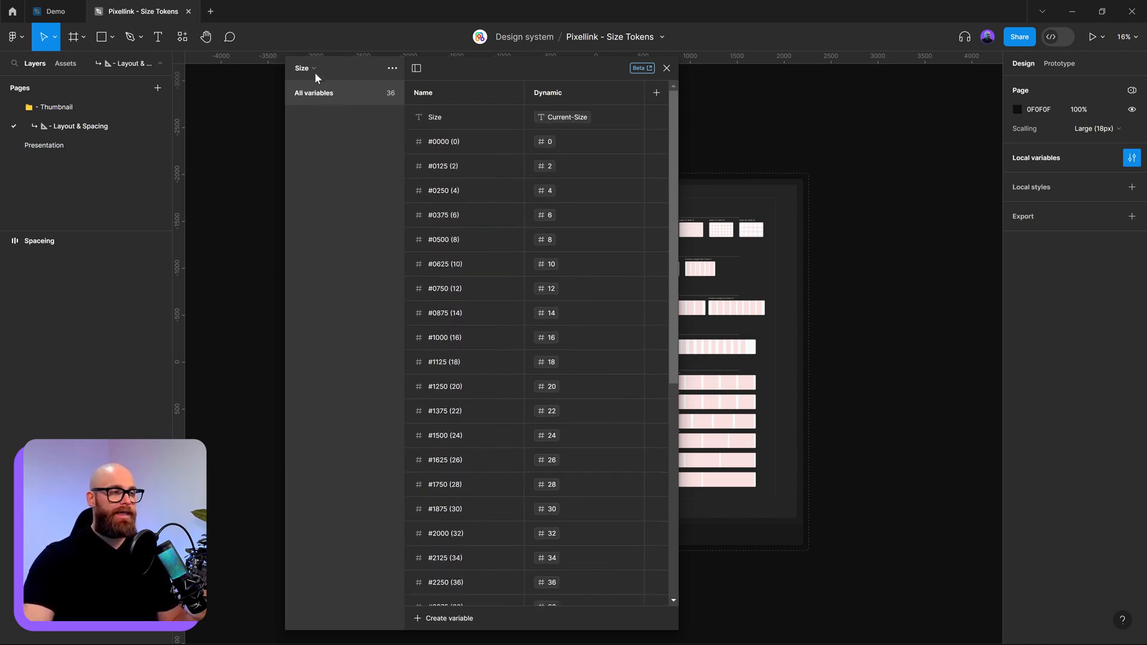
# - Review the Medium, Small, Large and Fix modes of the Scalling collection and close the variables
pyautogui.click(313, 70)
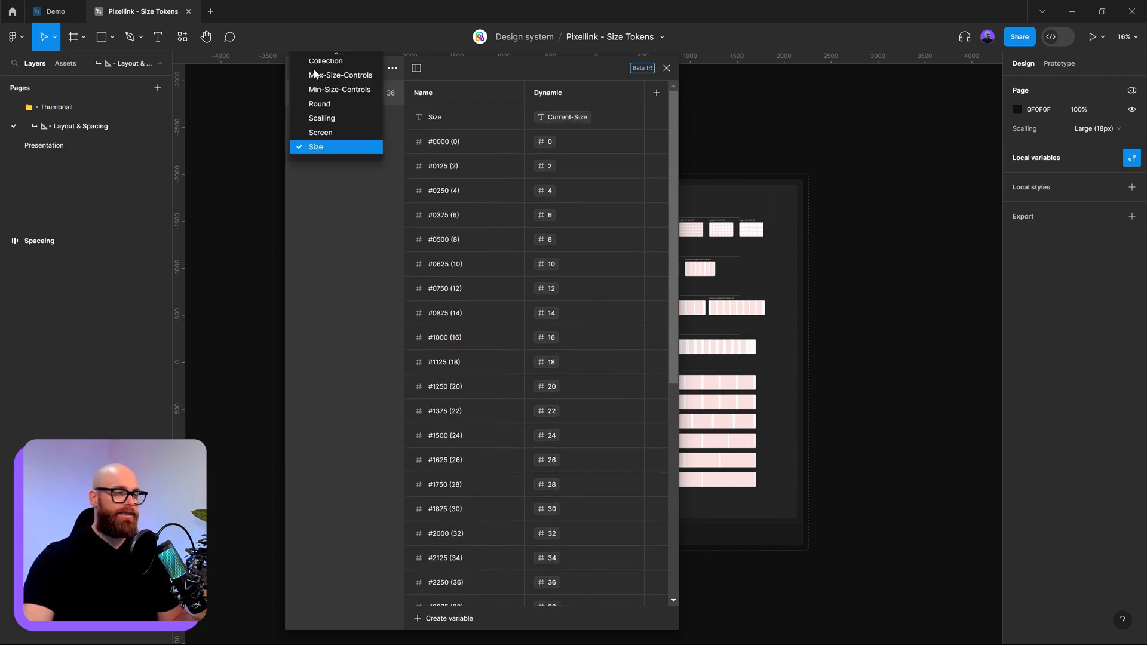
pyautogui.click(328, 119)
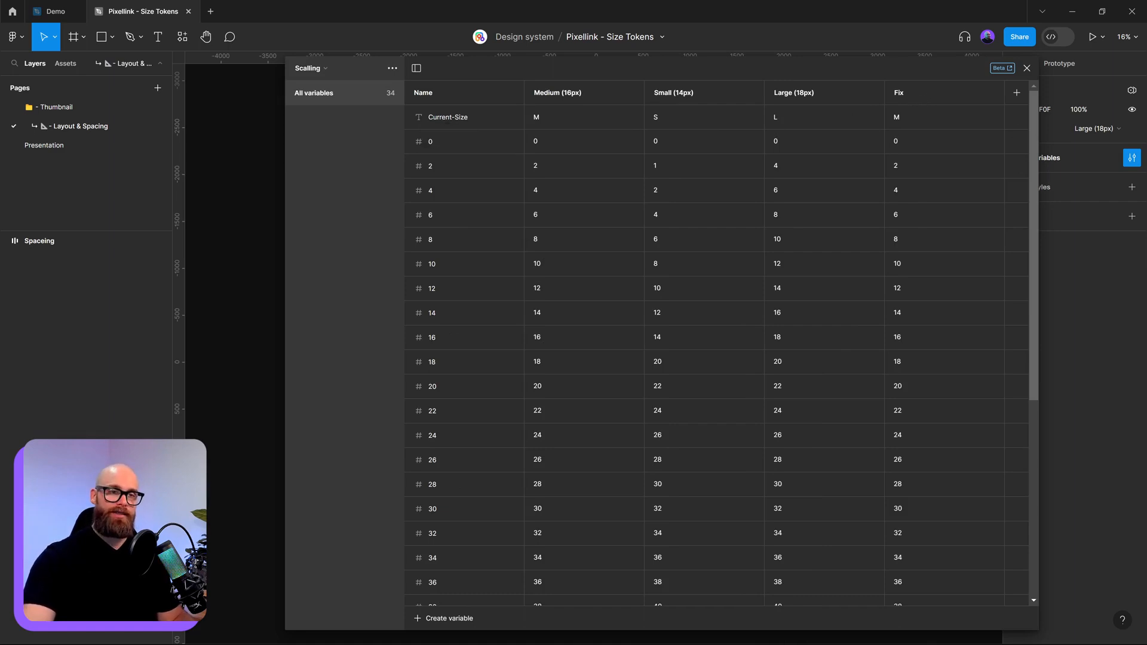
pyautogui.doubleClick(907, 95)
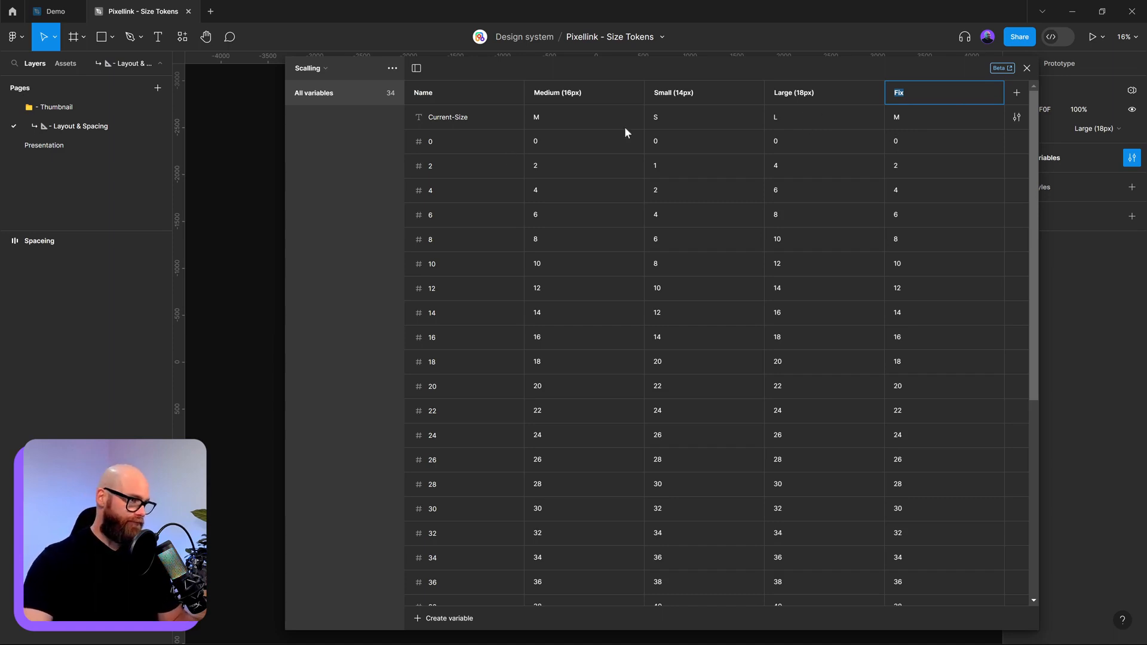
pyautogui.click(343, 137)
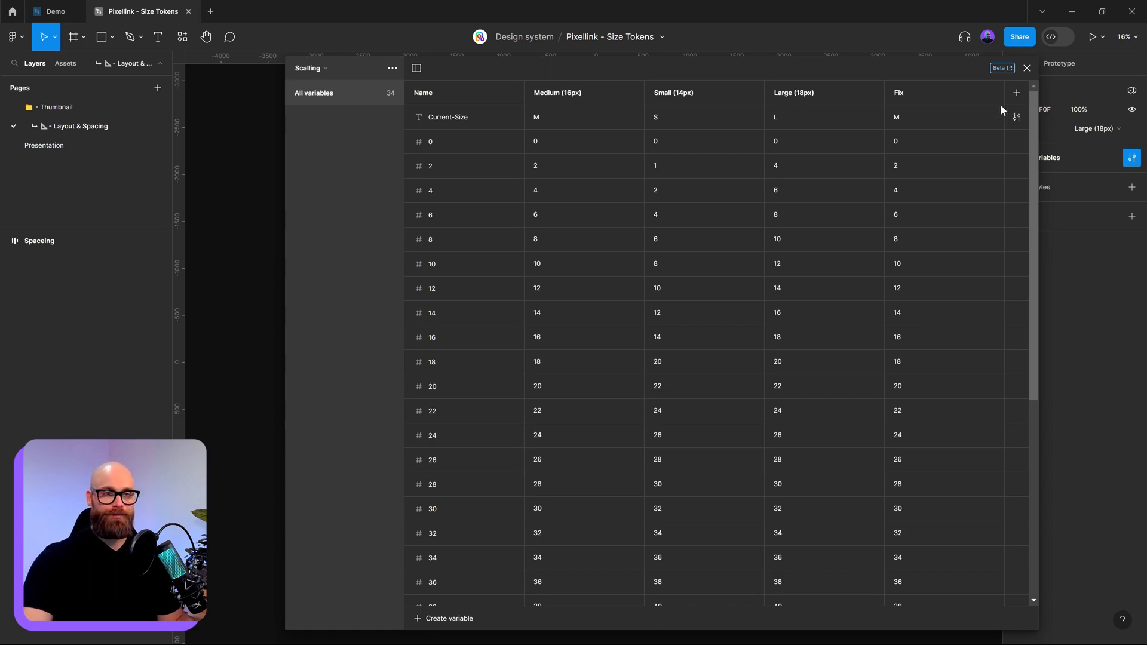
pyautogui.click(1027, 68)
# - Switch to the Demo file and inspect the auto layout gap of the standalone button
pyautogui.click(51, 12)
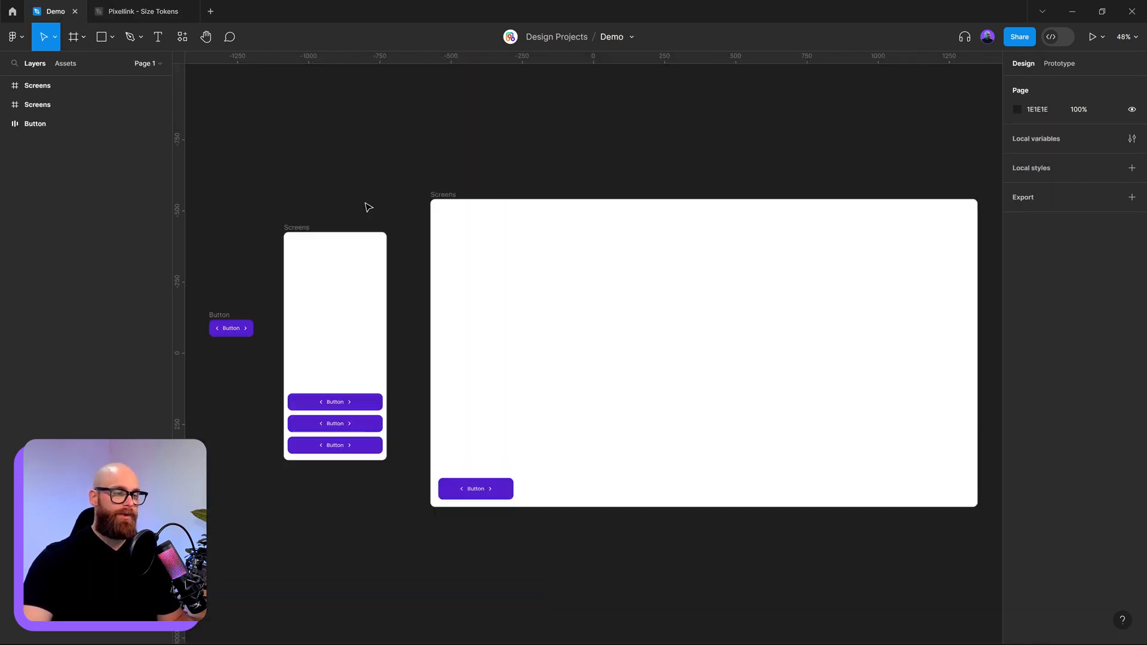
pyautogui.scroll(-1, 340, 442)
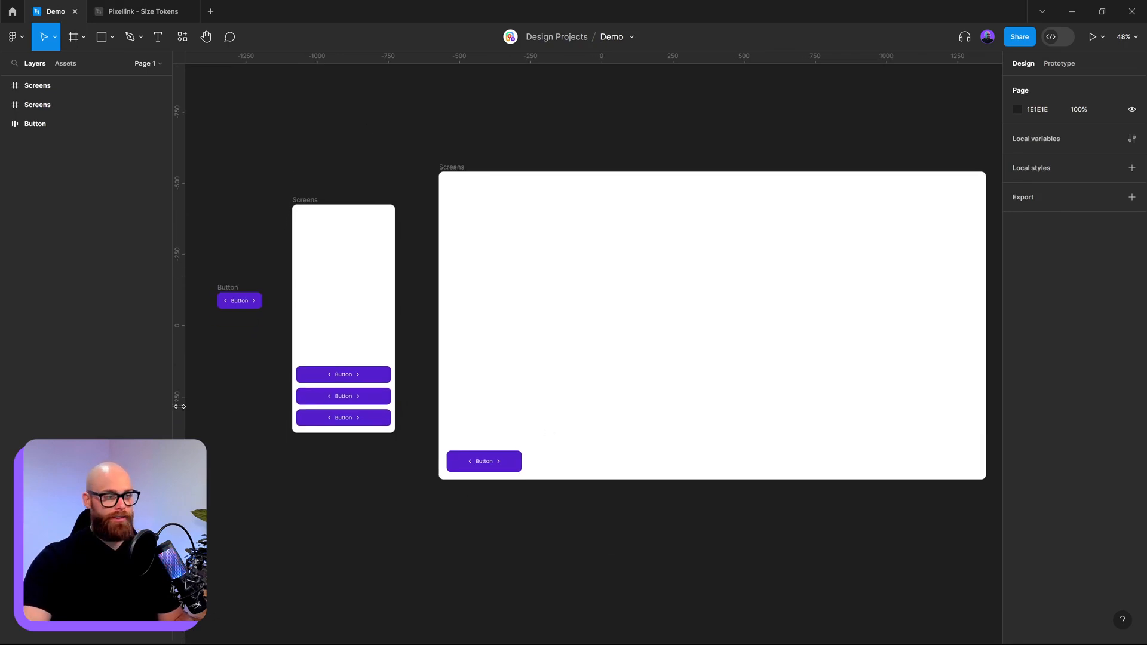
pyautogui.scroll(6, 274, 281)
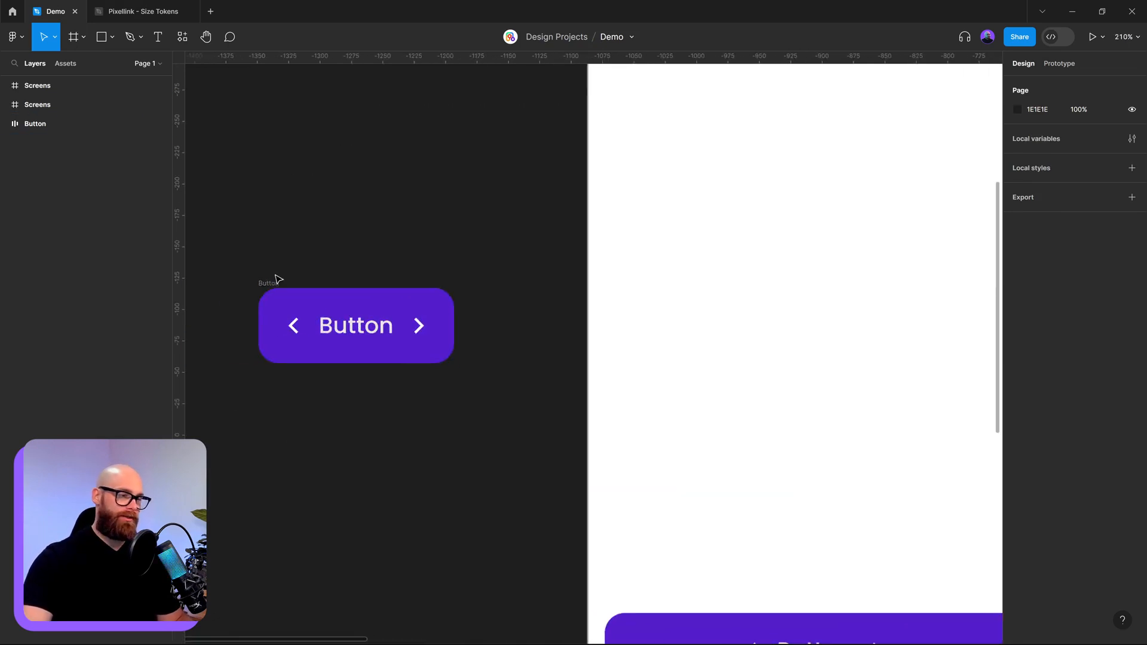
pyautogui.click(276, 281)
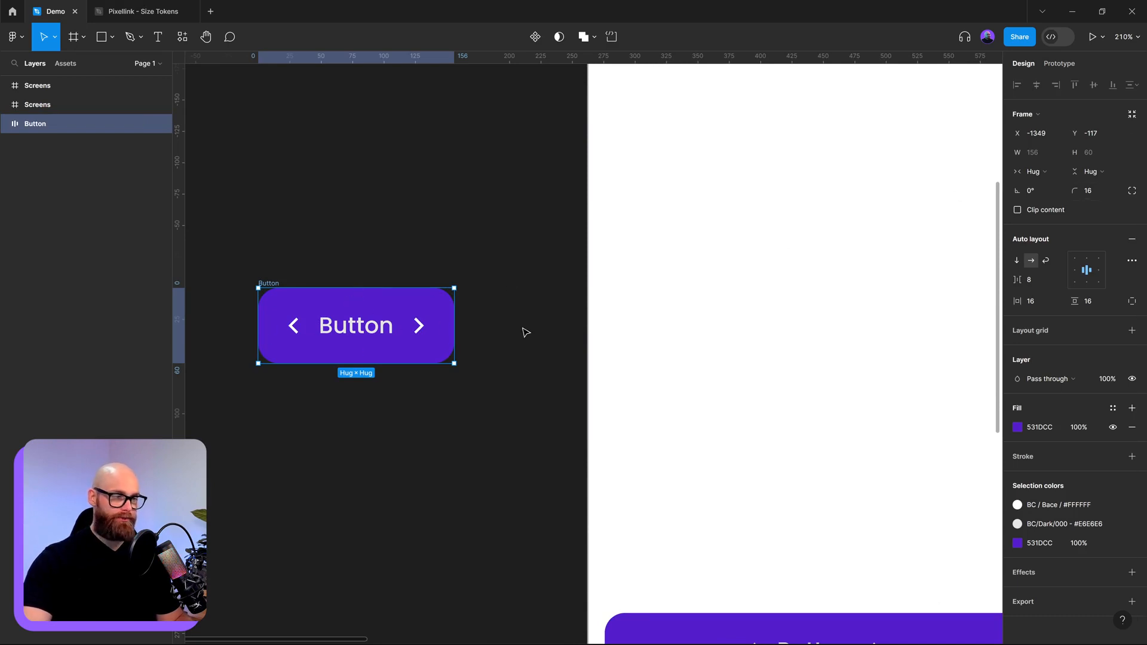
pyautogui.scroll(6, 318, 348)
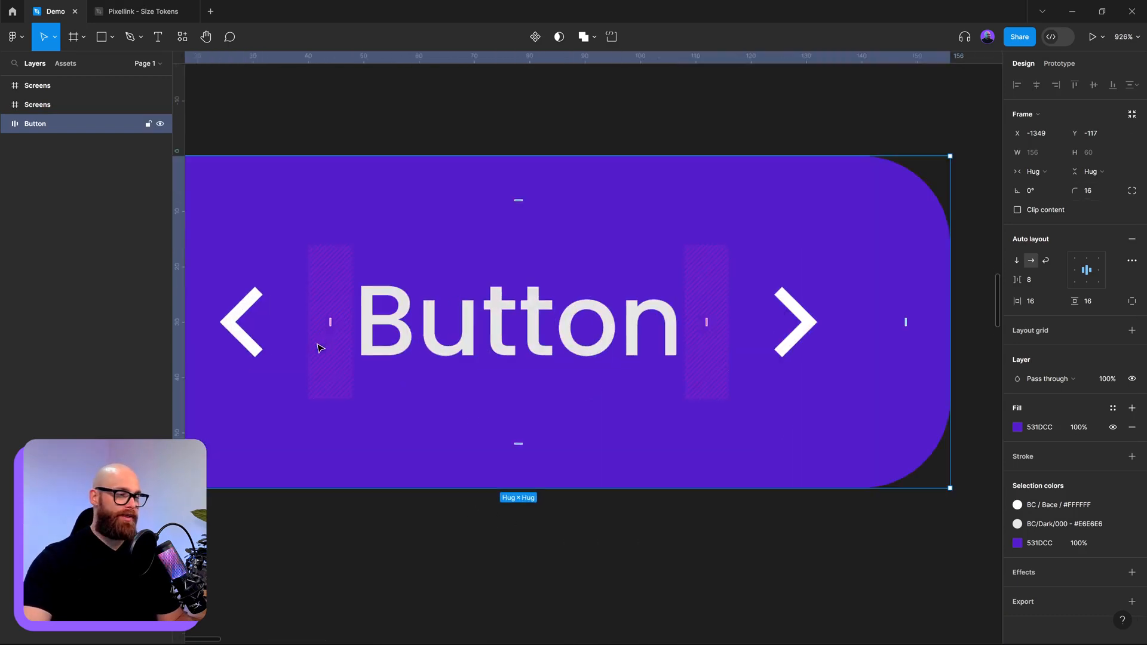
pyautogui.click(329, 322)
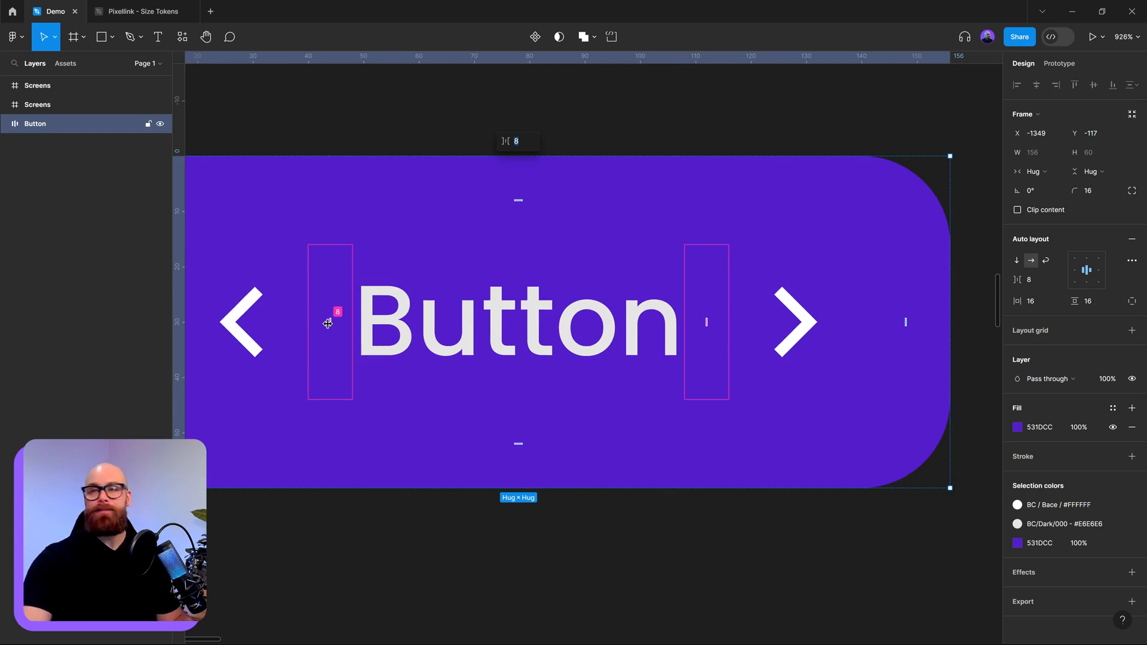
pyautogui.scroll(-6, 327, 317)
pyautogui.click(571, 486)
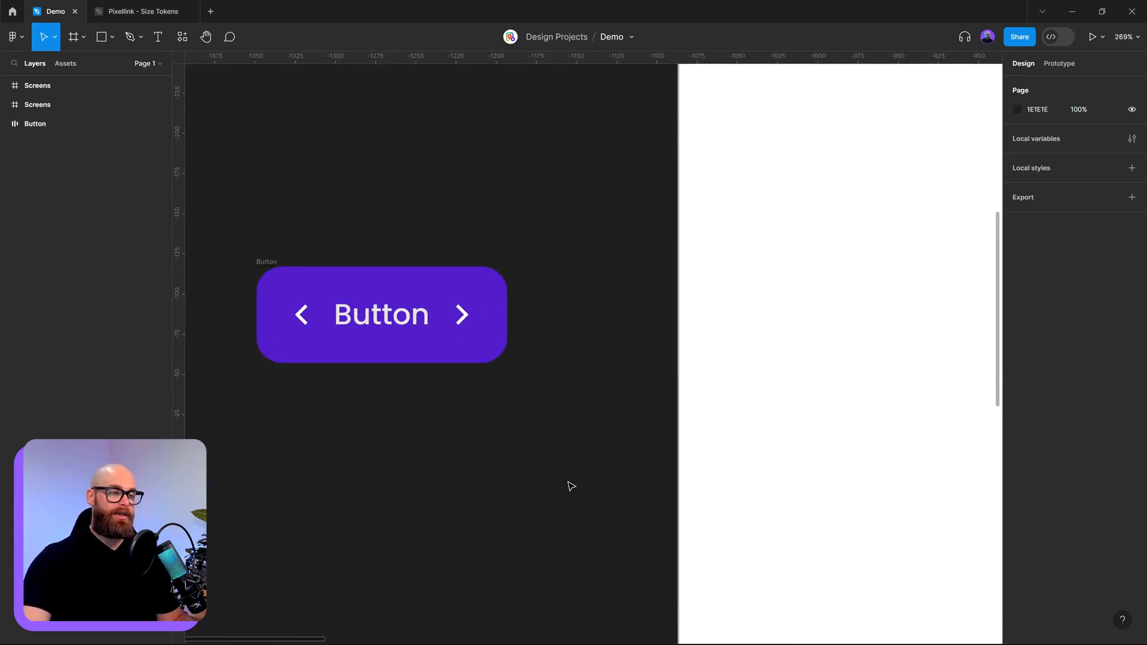
# - Inspect the layout settings of the uppermost button on the mobile screen and of the mobile frame itself
pyautogui.scroll(-4, 569, 483)
pyautogui.moveTo(484, 439); pyautogui.dragTo(241, 213)
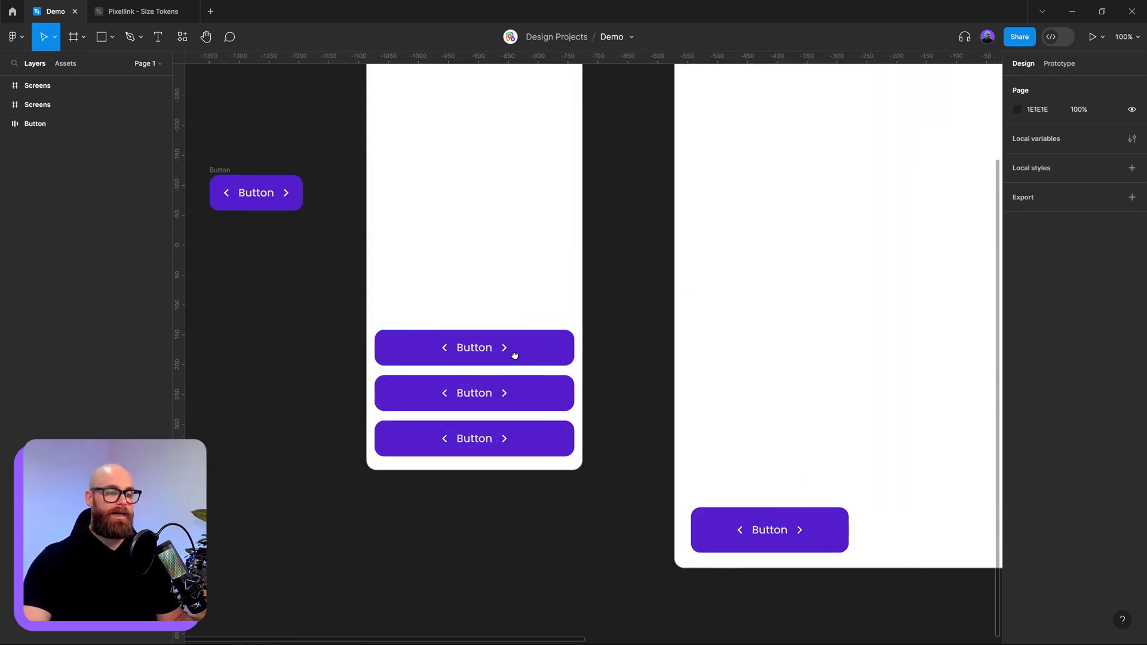
pyautogui.scroll(-3, 514, 356)
pyautogui.click(473, 376)
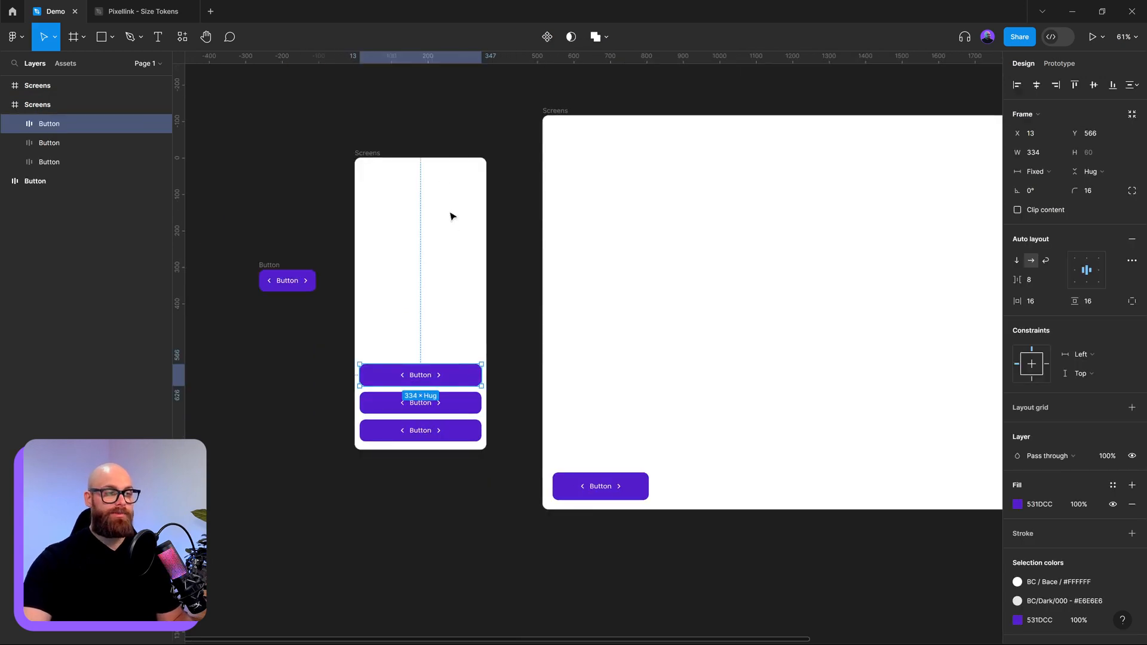
pyautogui.click(373, 155)
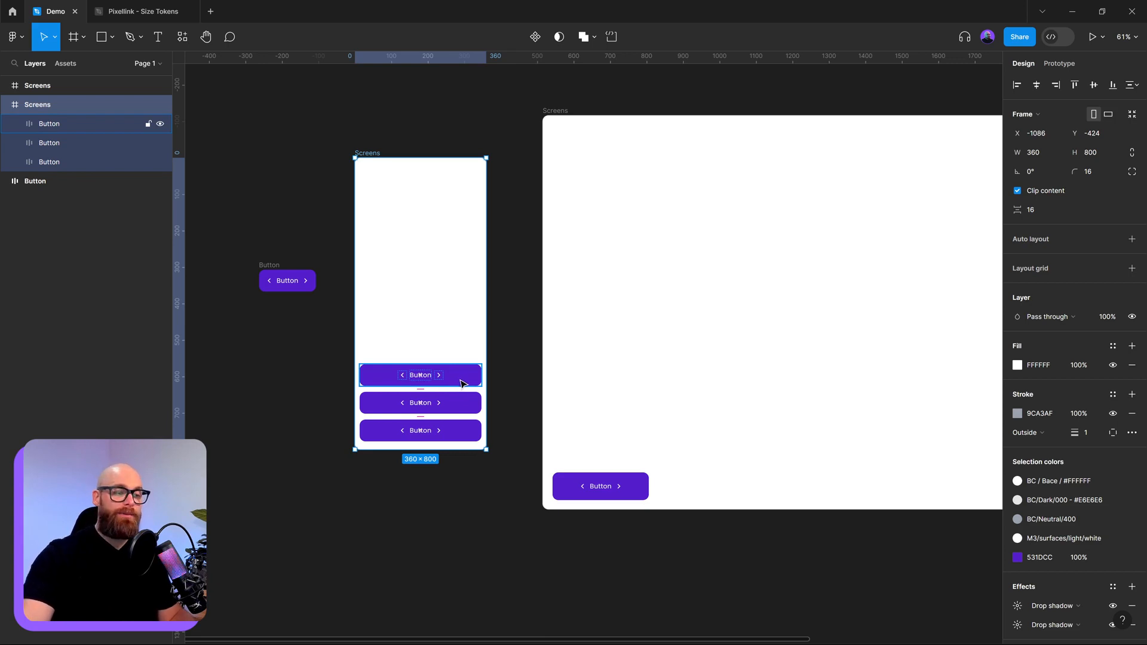
pyautogui.click(478, 502)
# - Inspect the auto layout padding of the button on the large desktop screen
pyautogui.hscroll(5, 633, 341)
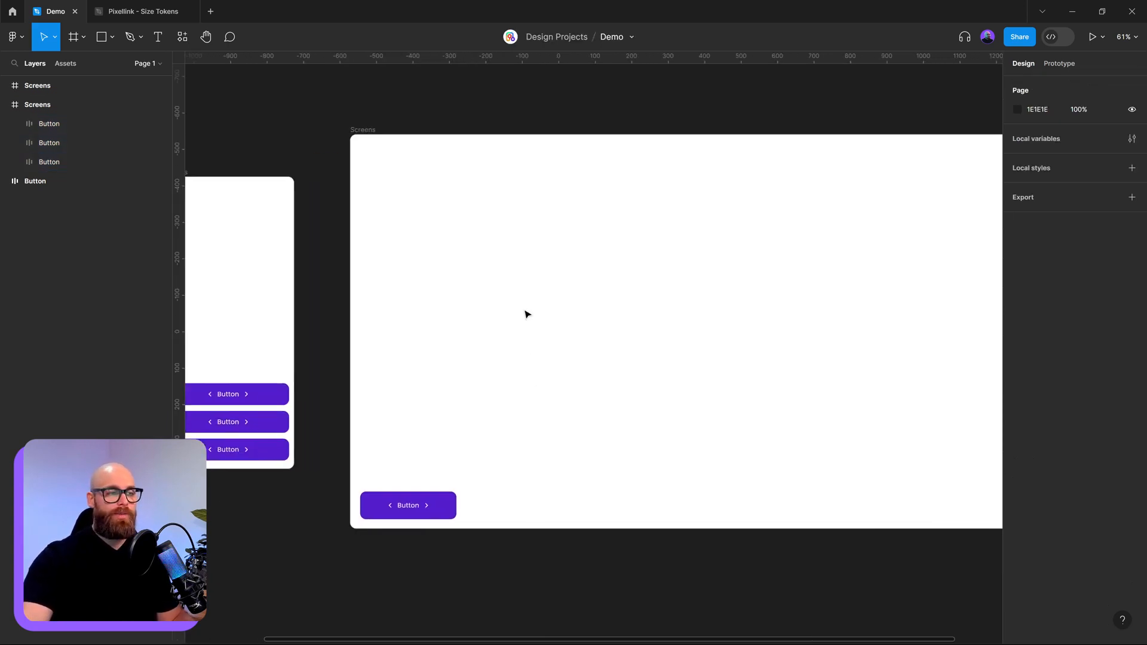
pyautogui.click(452, 498)
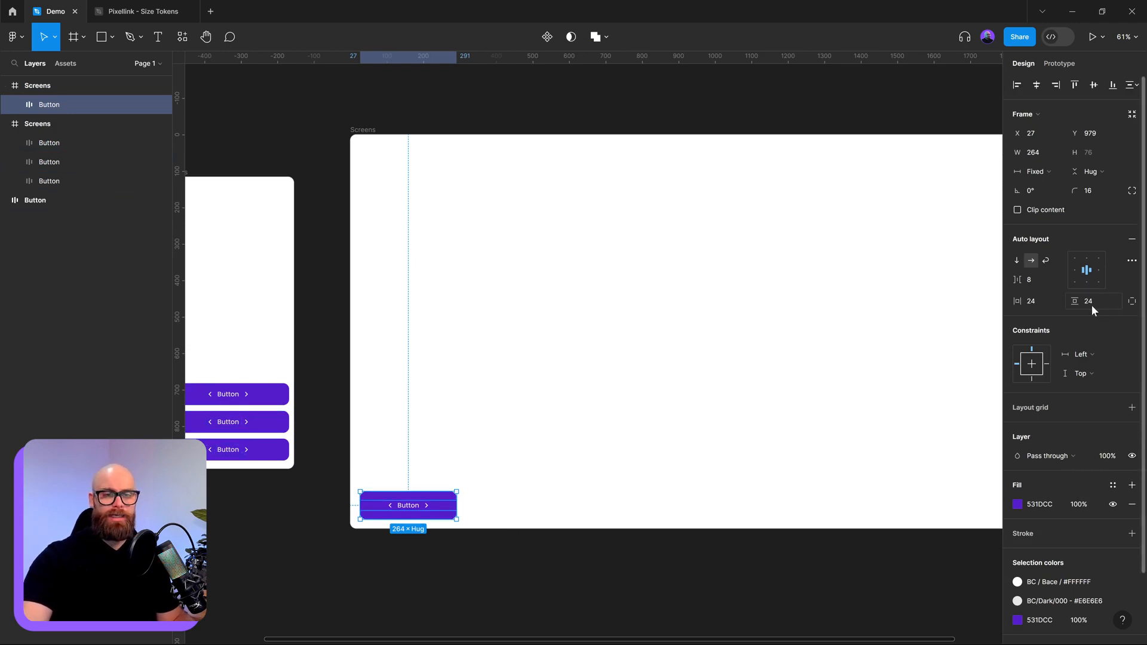
pyautogui.click(763, 596)
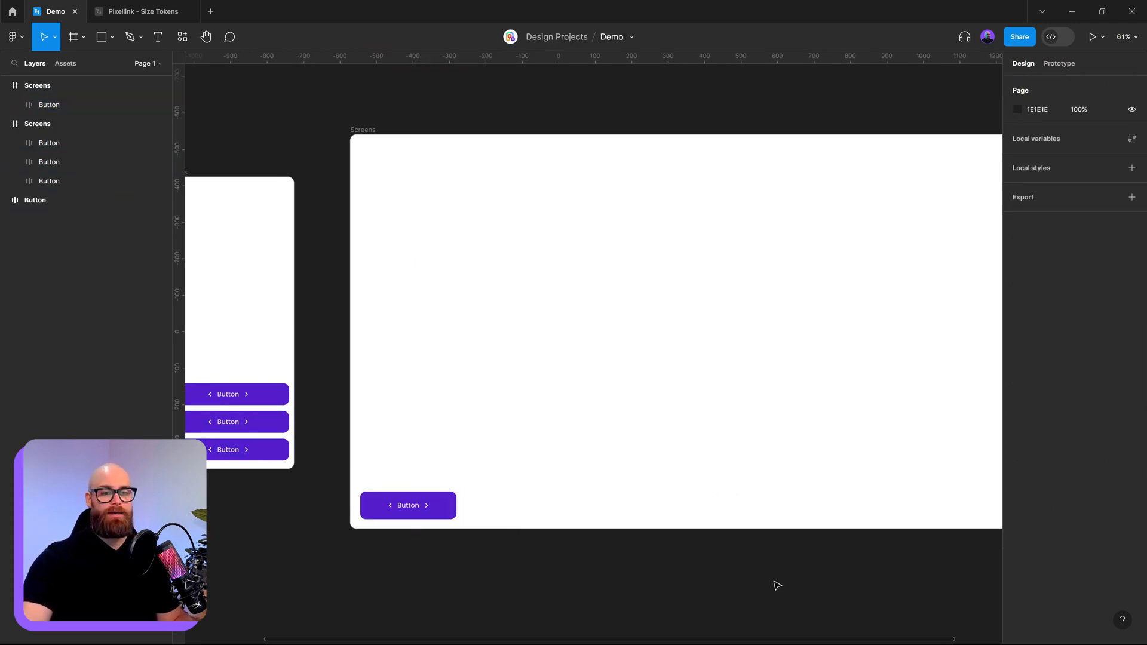
pyautogui.moveTo(411, 569); pyautogui.dragTo(425, 573)
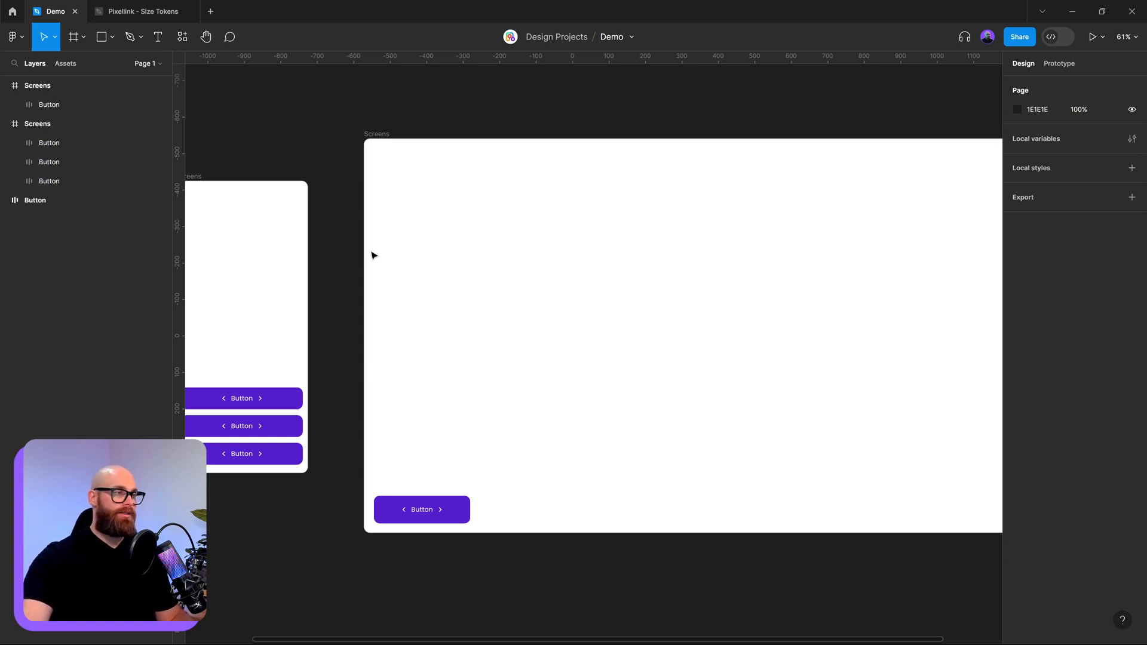
# - Collapse both Screens frames in the layer list
pyautogui.click(159, 14)
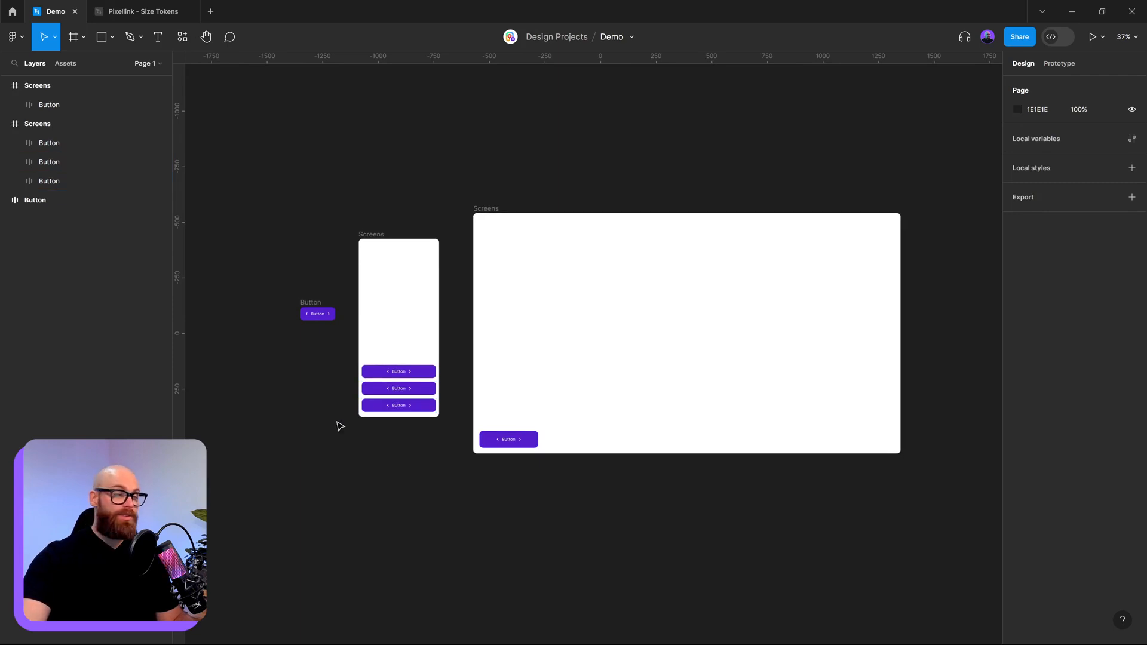
pyautogui.click(5, 124)
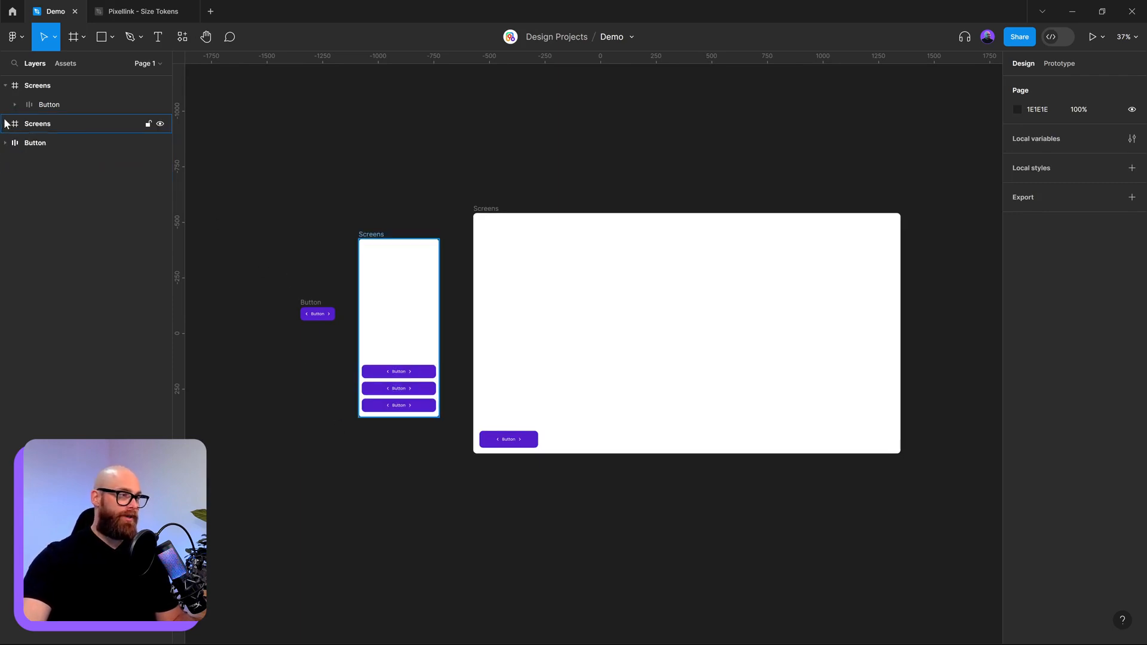
pyautogui.click(6, 85)
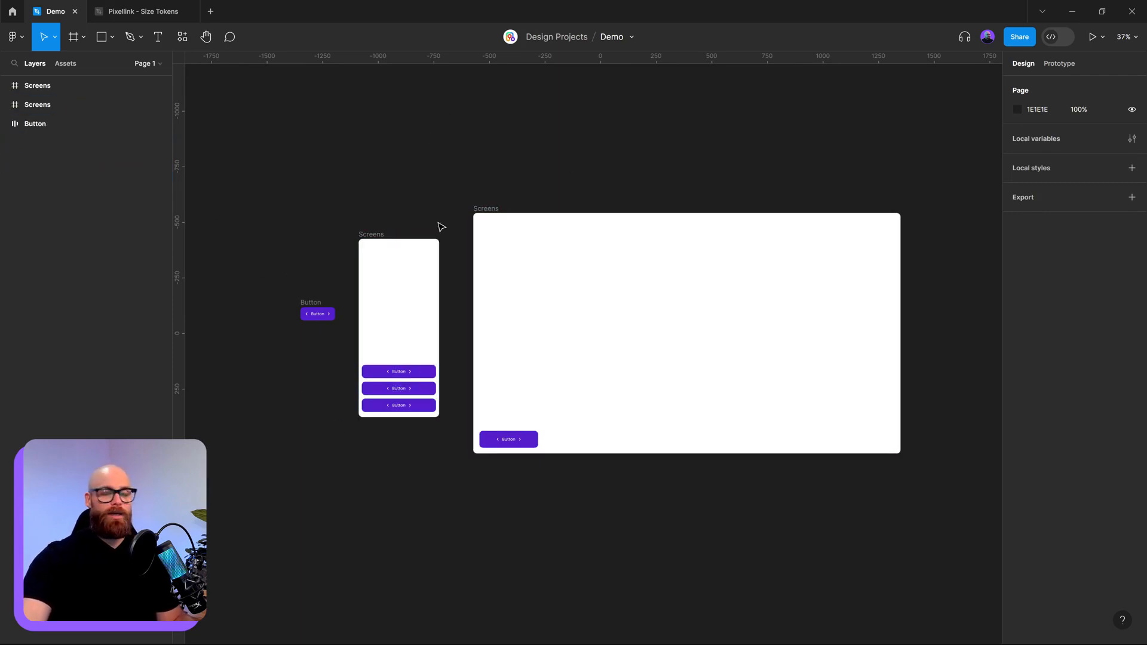
# - Place a copy of the standalone button's label on the empty canvas above it and change its text to 14
pyautogui.scroll(5, 316, 314)
pyautogui.hscroll(-3, 384, 435)
pyautogui.scroll(-4, 436, 334)
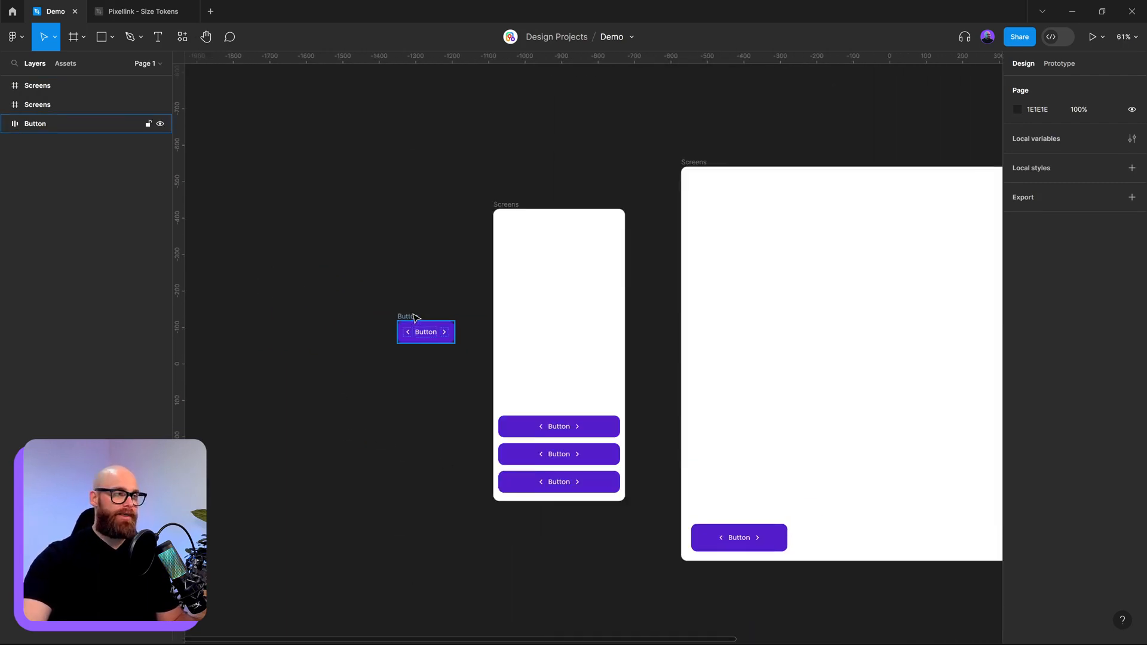
pyautogui.hscroll(-3, 499, 384)
pyautogui.scroll(1, 499, 384)
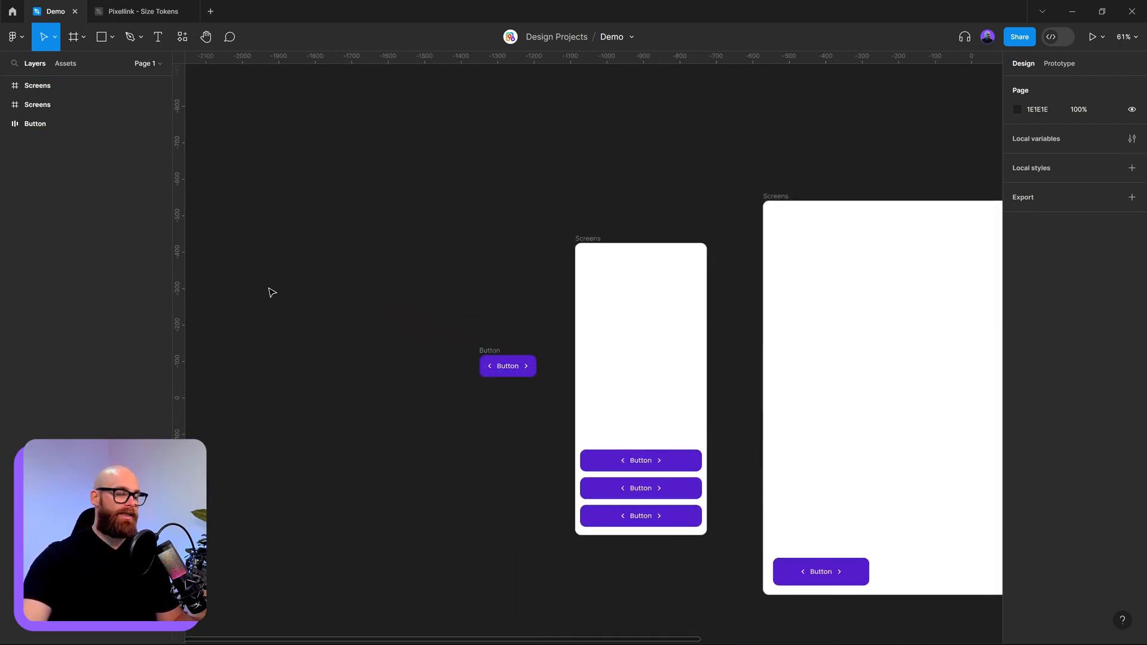
pyautogui.scroll(5, 509, 384)
pyautogui.click(507, 337)
pyautogui.scroll(-2, 507, 338)
pyautogui.moveTo(507, 339); pyautogui.dragTo(799, 497)
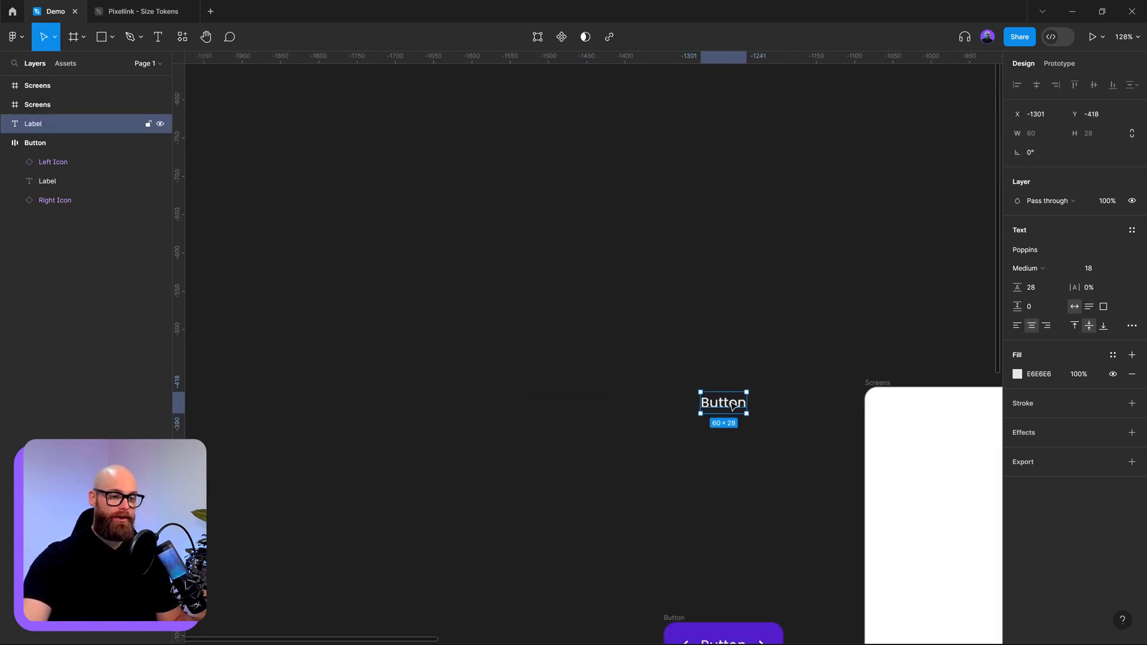
pyautogui.moveTo(732, 405); pyautogui.dragTo(416, 241)
pyautogui.doubleClick(421, 244)
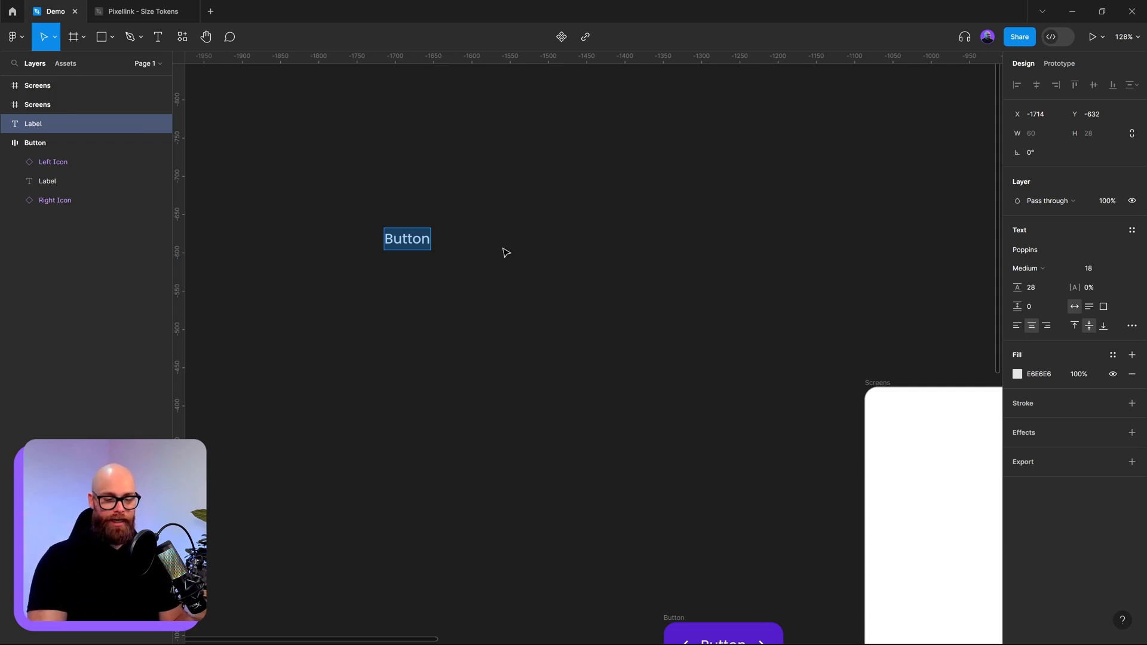
pyautogui.write('14')
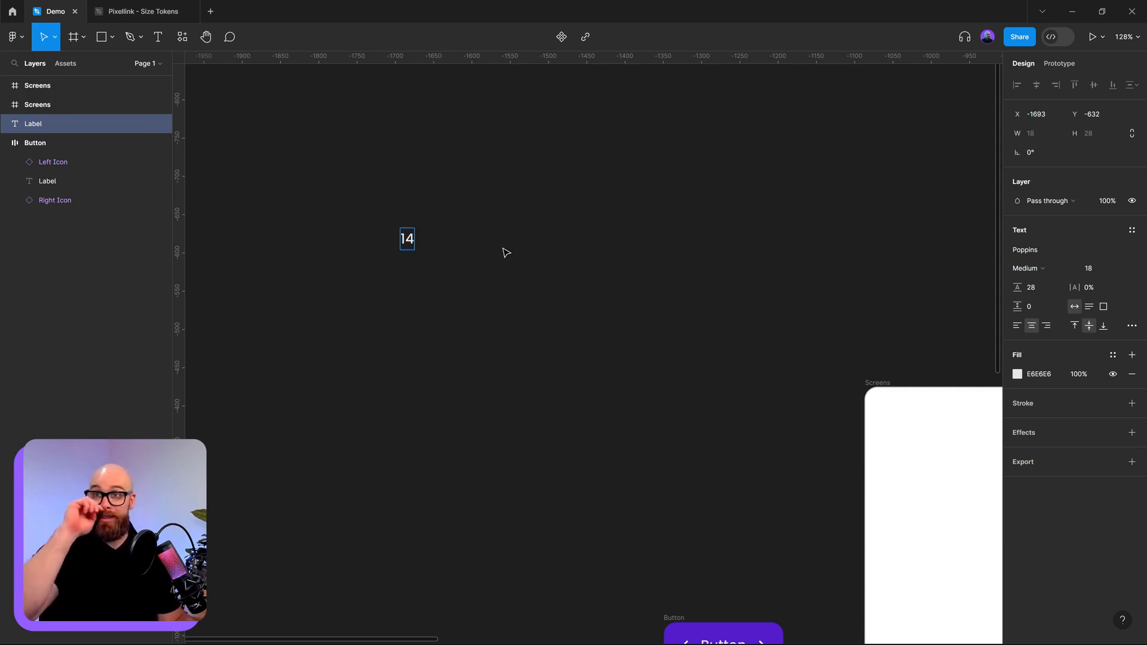
# - Duplicate the 14 label directly above itself and change the copy's text to 8
pyautogui.press('Escape')
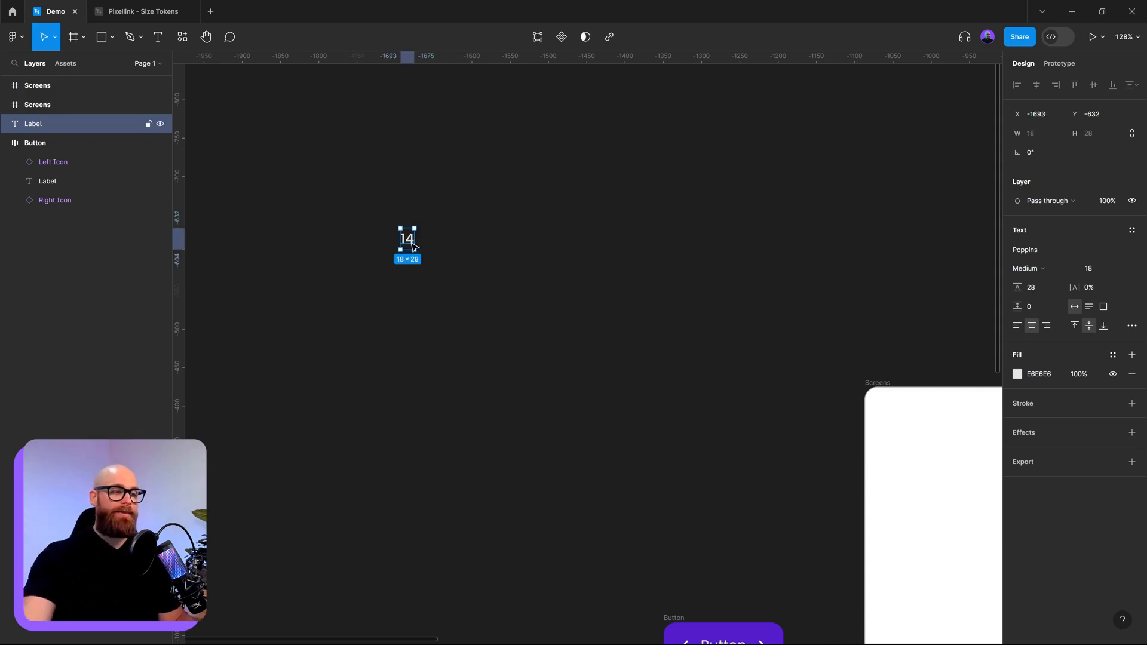
pyautogui.moveTo(412, 246); pyautogui.dragTo(416, 201)
pyautogui.press('Return')
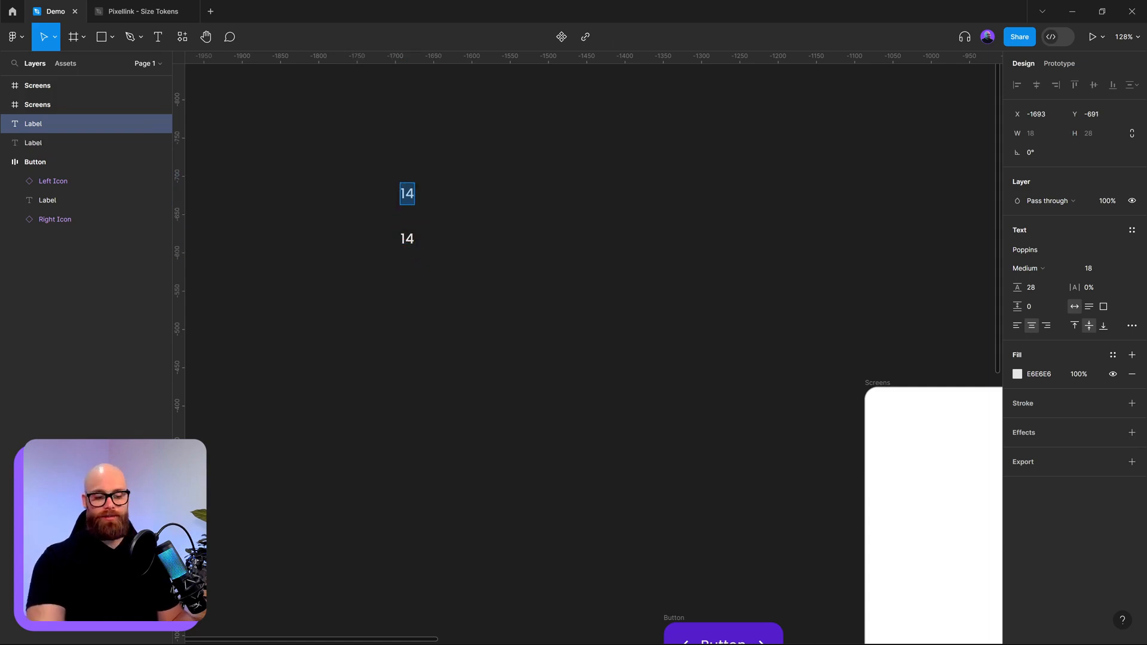
pyautogui.write('8')
pyautogui.press('Escape')
pyautogui.scroll(5, 520, 195)
pyautogui.hscroll(-3, 520, 195)
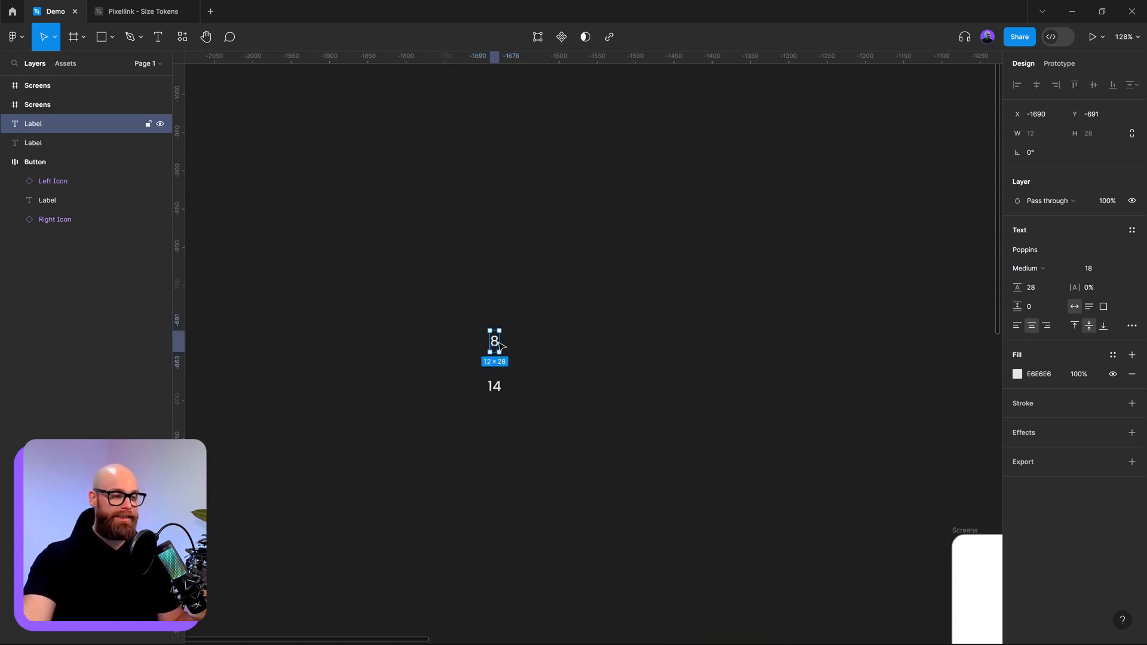
# - Place a copy of the 8 label between the 8 and the 14 and change its text to 12
pyautogui.moveTo(500, 345); pyautogui.dragTo(520, 371)
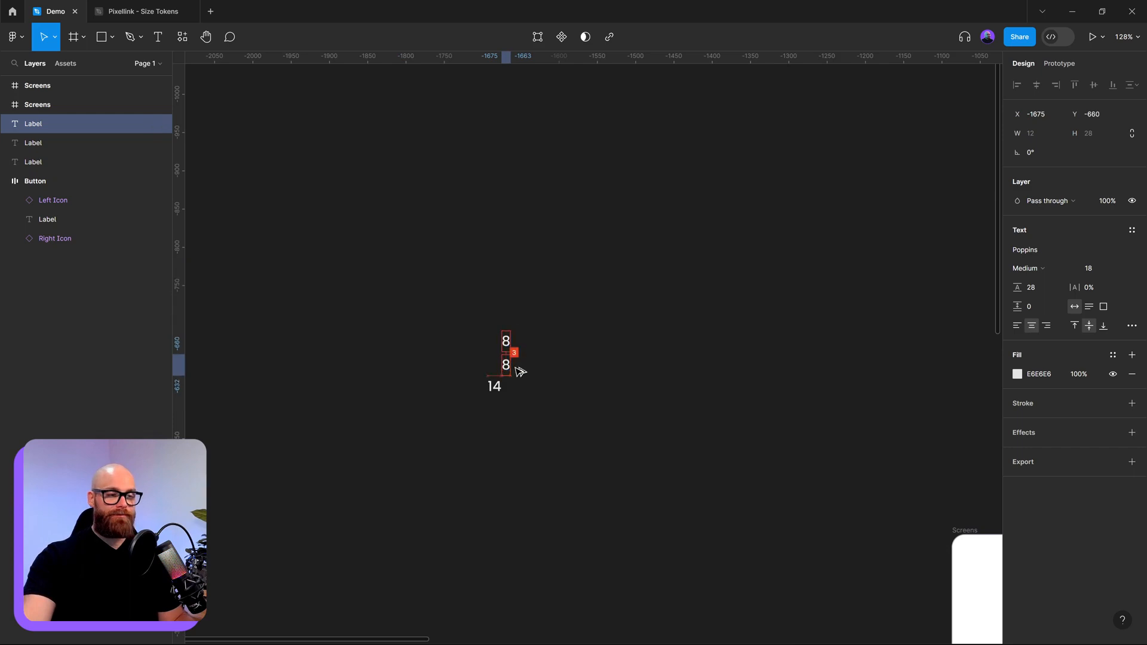
pyautogui.press('Return')
pyautogui.write('12')
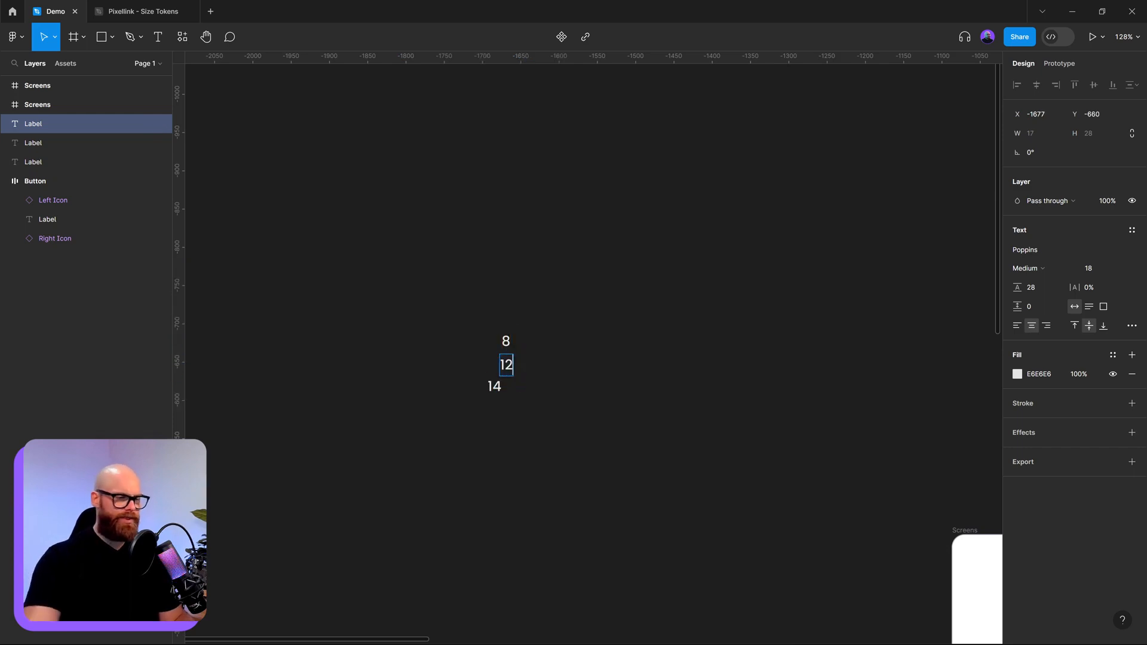
pyautogui.press('Escape')
# - Duplicate the 8 label above itself and change the copy's text to 4
pyautogui.moveTo(507, 342); pyautogui.dragTo(507, 285)
pyautogui.press('Return')
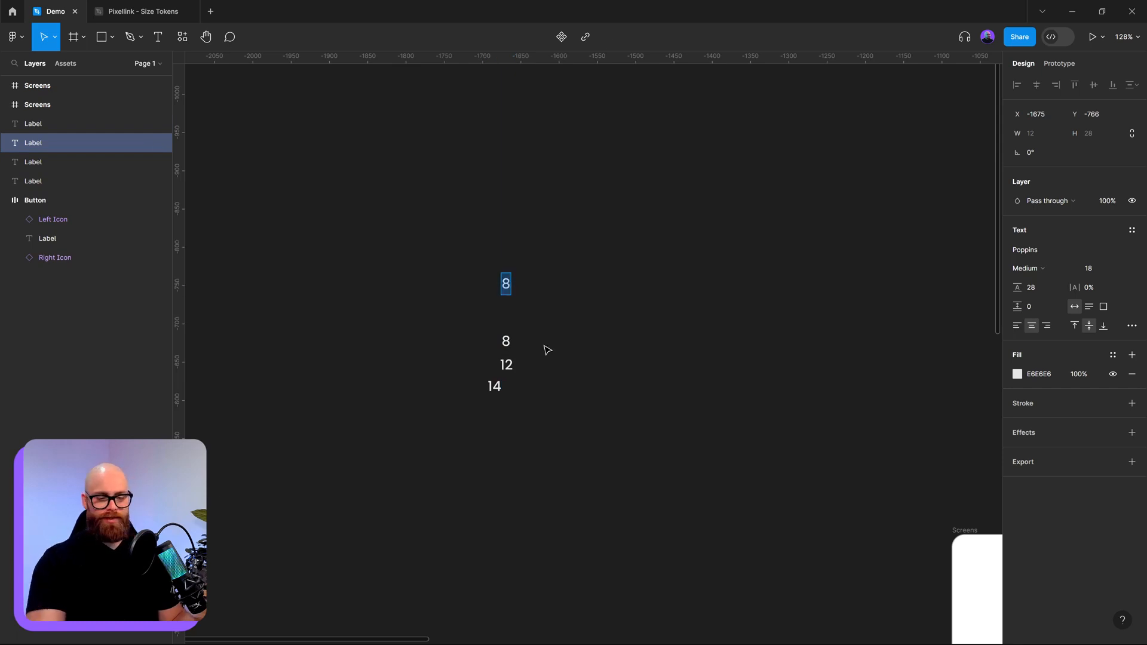
pyautogui.write('4')
pyautogui.press('Escape')
# - Arrange the labels 4, 8, 12 and 14 in a vertical column and align their horizontal centers
pyautogui.moveTo(506, 287); pyautogui.dragTo(468, 270)
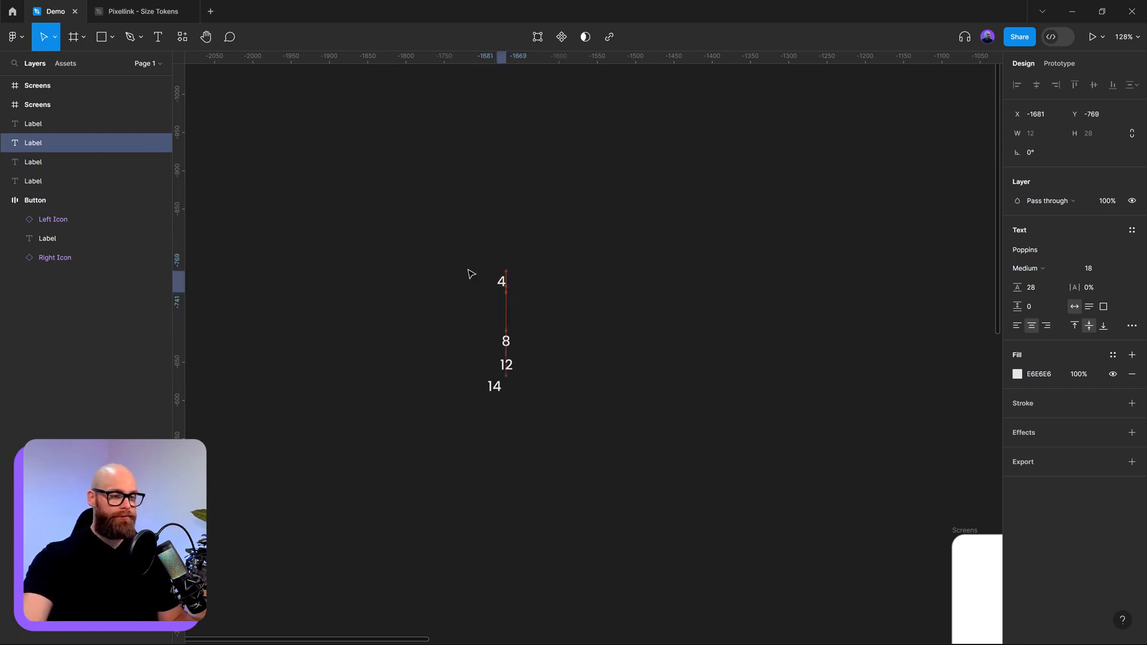
pyautogui.moveTo(506, 341); pyautogui.dragTo(468, 297)
pyautogui.click(501, 360)
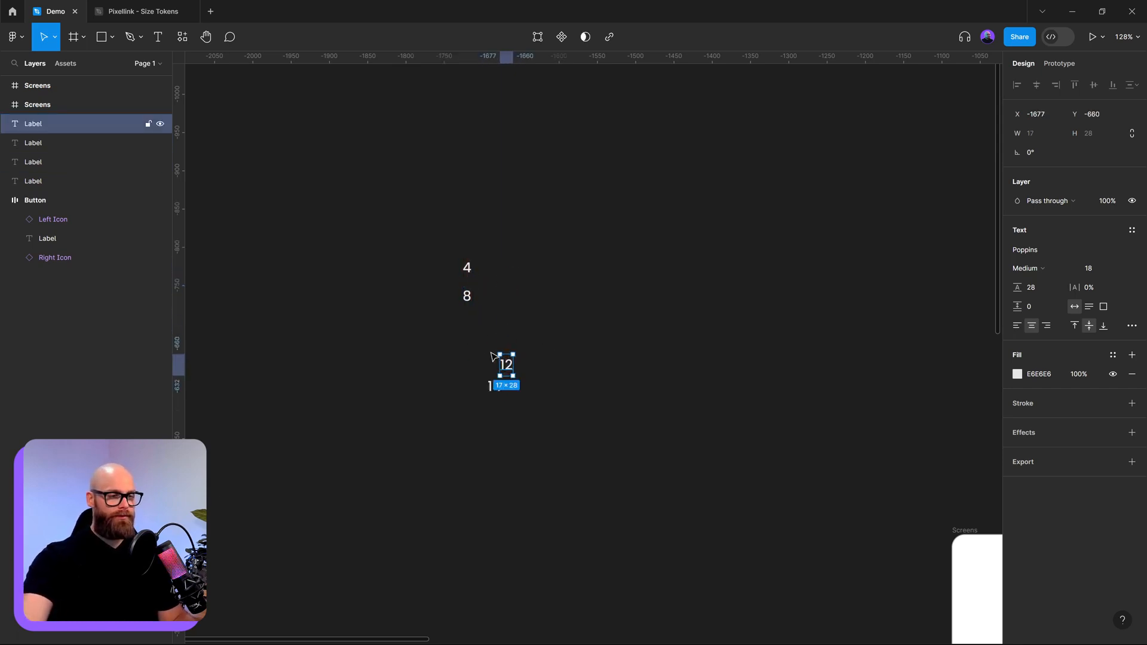
pyautogui.moveTo(490, 357); pyautogui.dragTo(452, 319)
pyautogui.moveTo(491, 387); pyautogui.dragTo(471, 359)
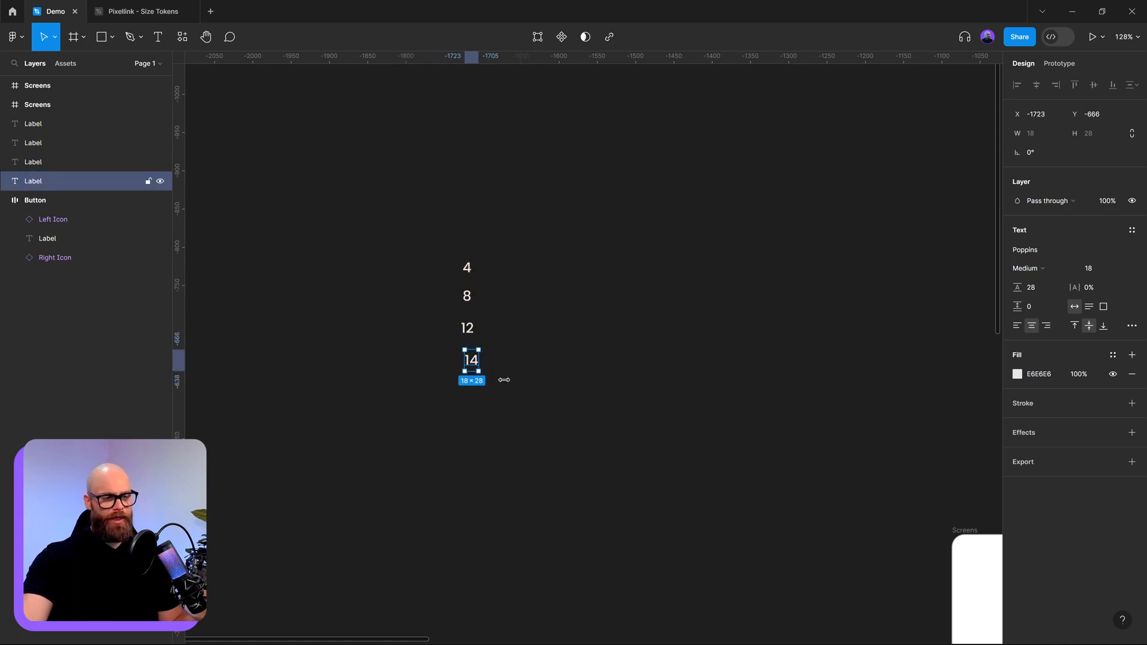
pyautogui.click(504, 379)
pyautogui.moveTo(422, 225); pyautogui.dragTo(512, 374)
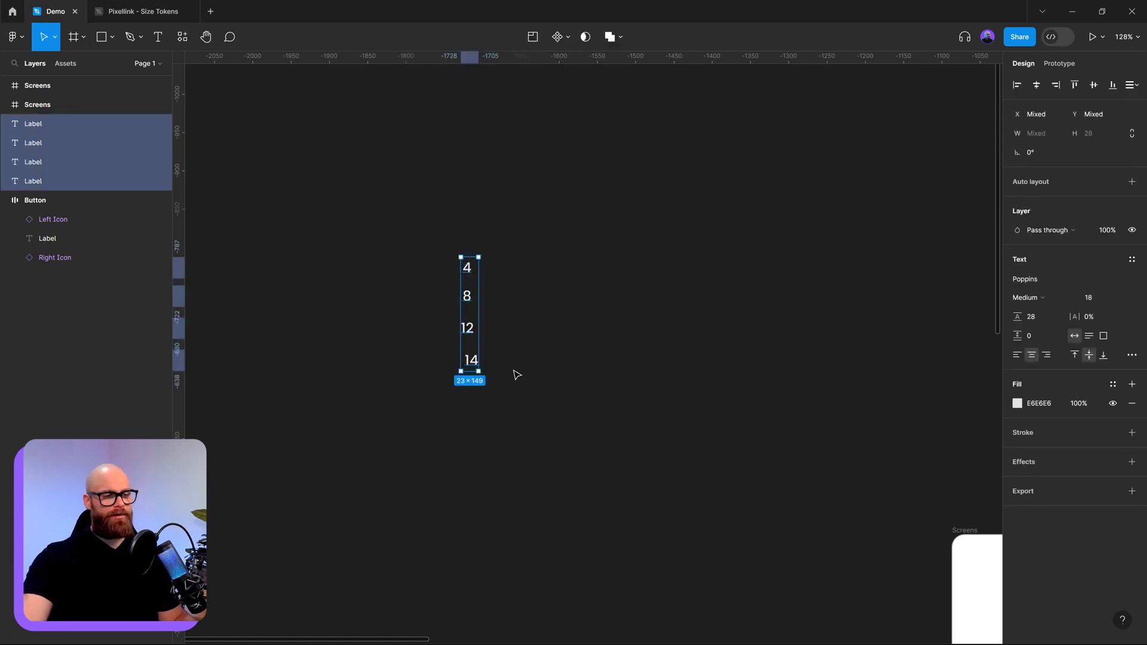
pyautogui.click(1036, 86)
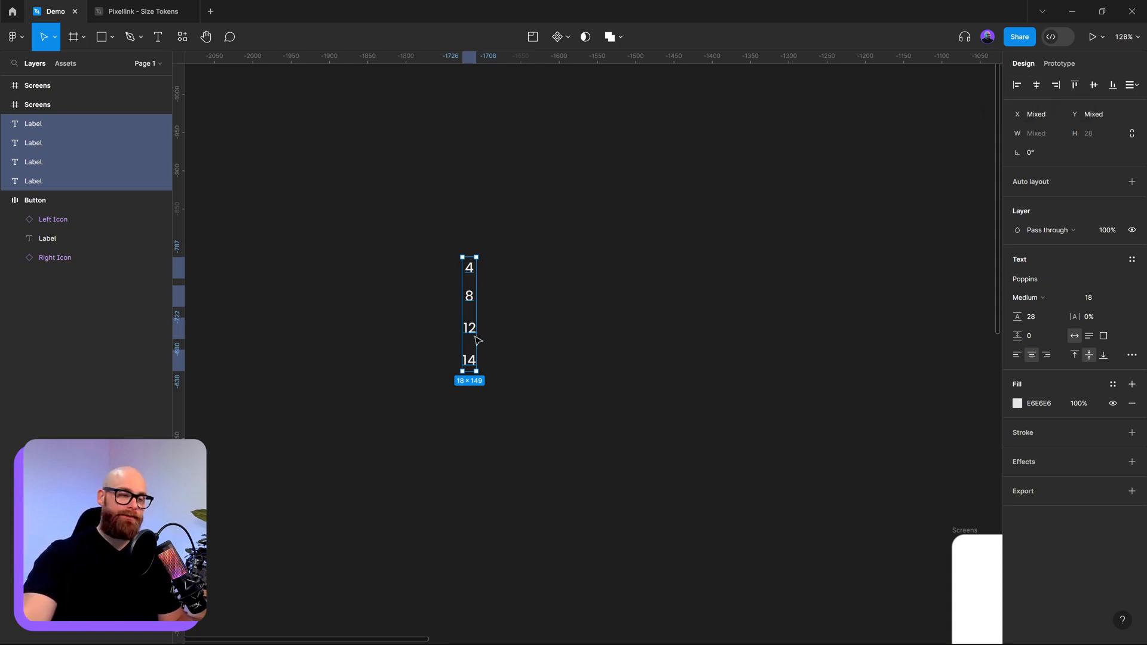
# - Duplicate the number column beside the original and change the copy's top number to 12
pyautogui.moveTo(471, 328); pyautogui.dragTo(564, 328)
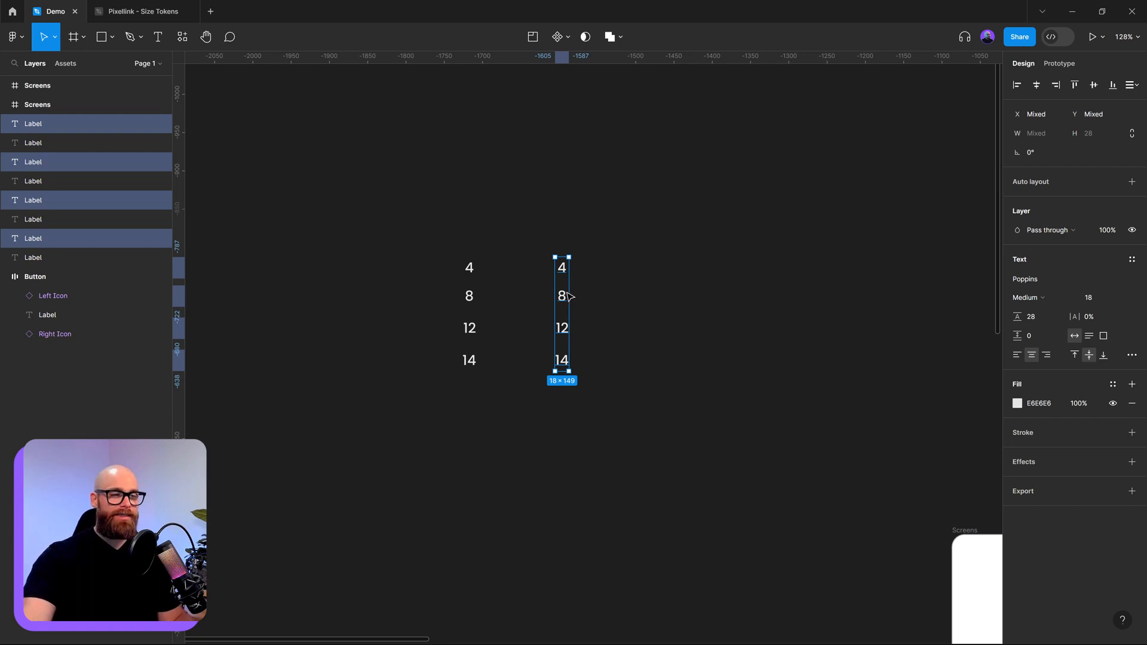
pyautogui.click(691, 322)
pyautogui.click(561, 267)
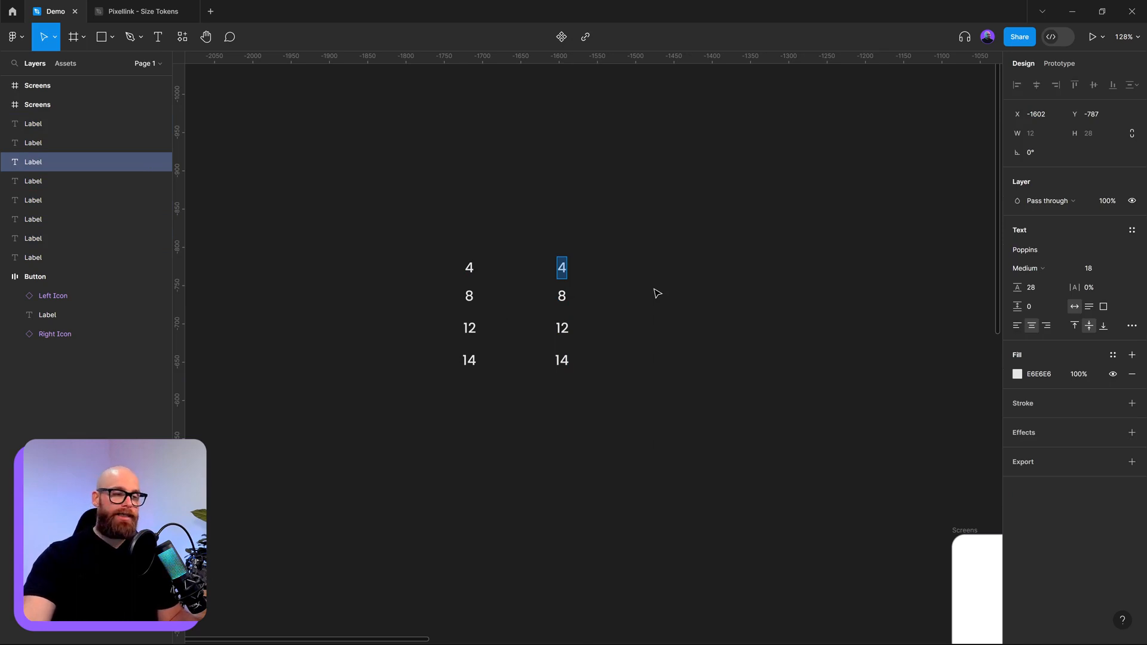
pyautogui.write('12')
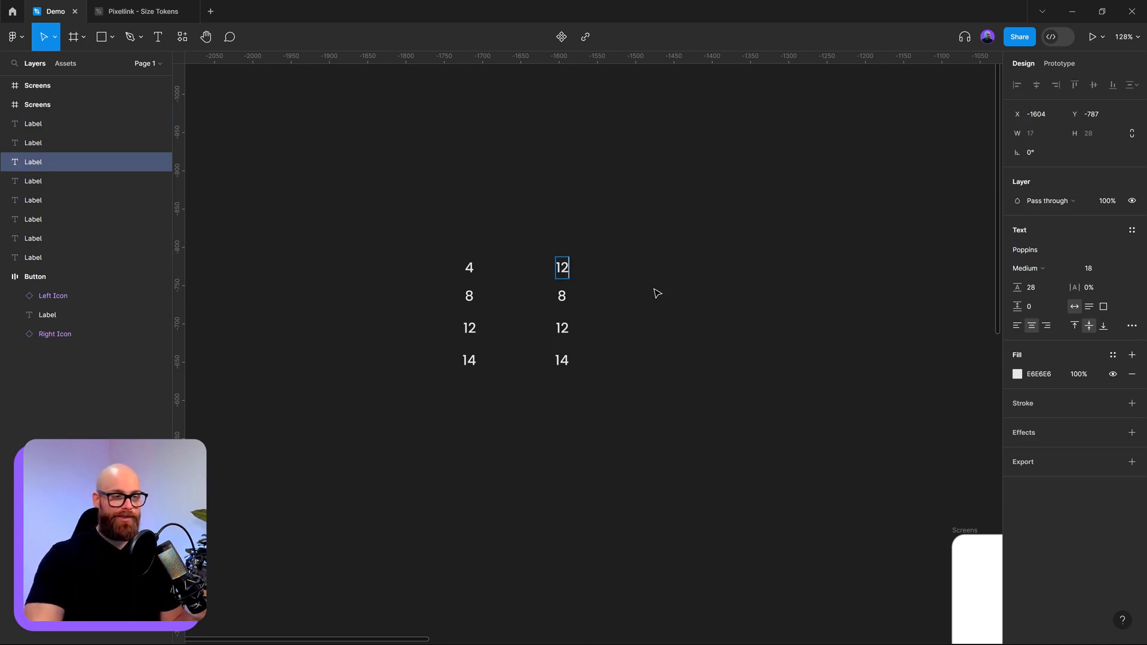
# - Change the second and third numbers of the duplicated column to 16 and 20
pyautogui.click(563, 296)
pyautogui.hotkey('ctrl', 'a')
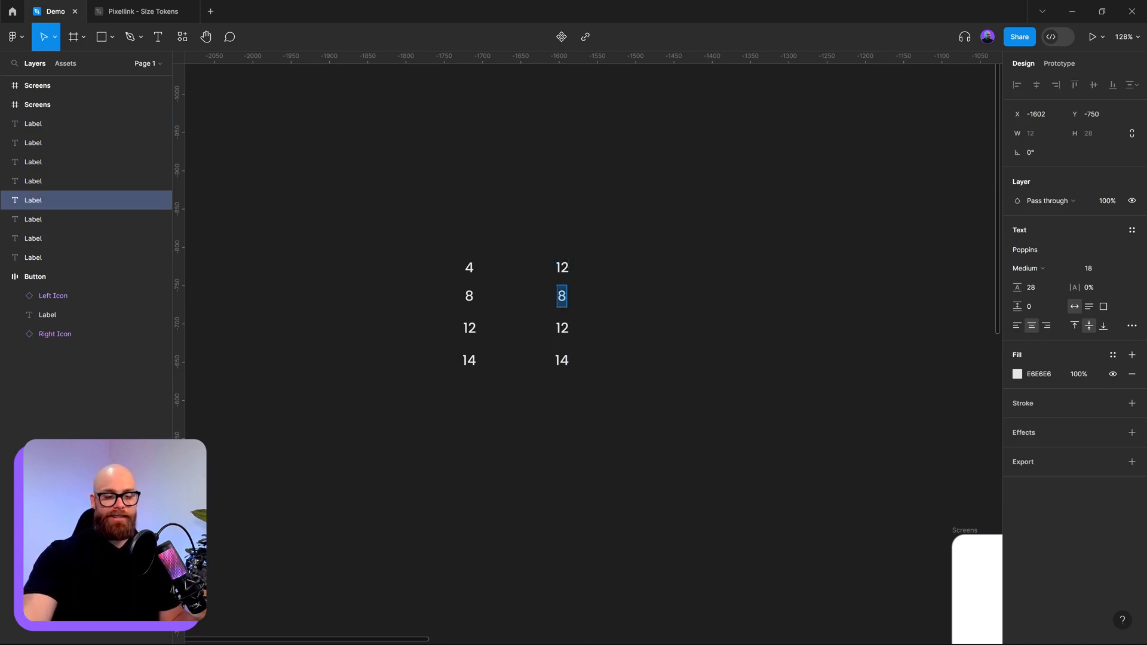
pyautogui.write('16')
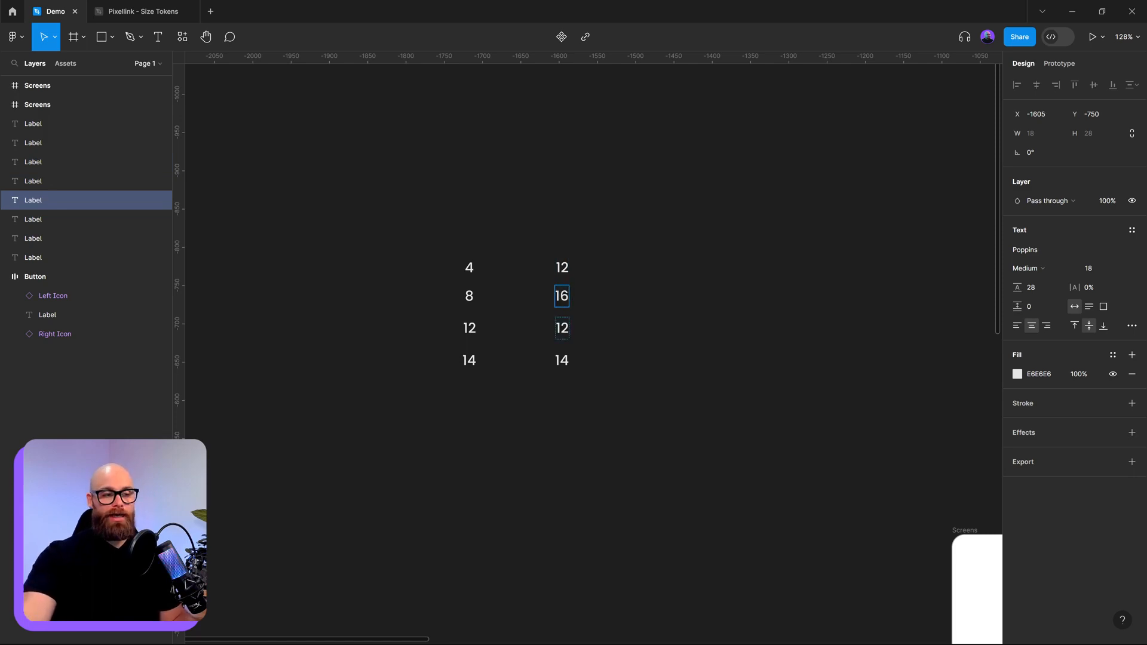
pyautogui.doubleClick(567, 328)
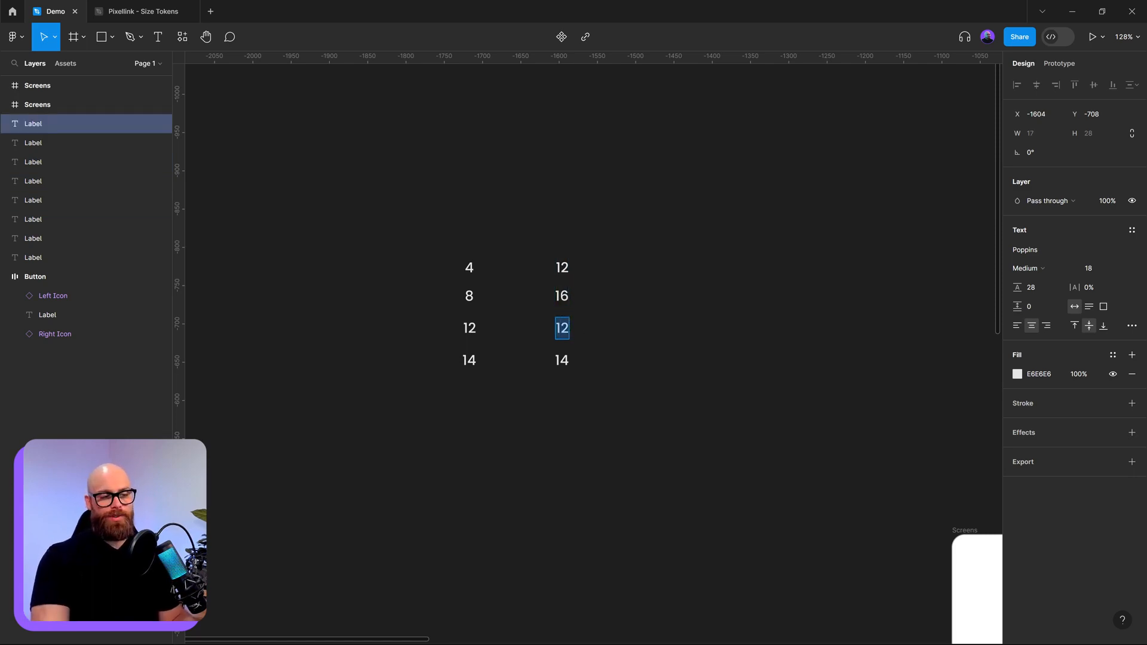
pyautogui.write('20')
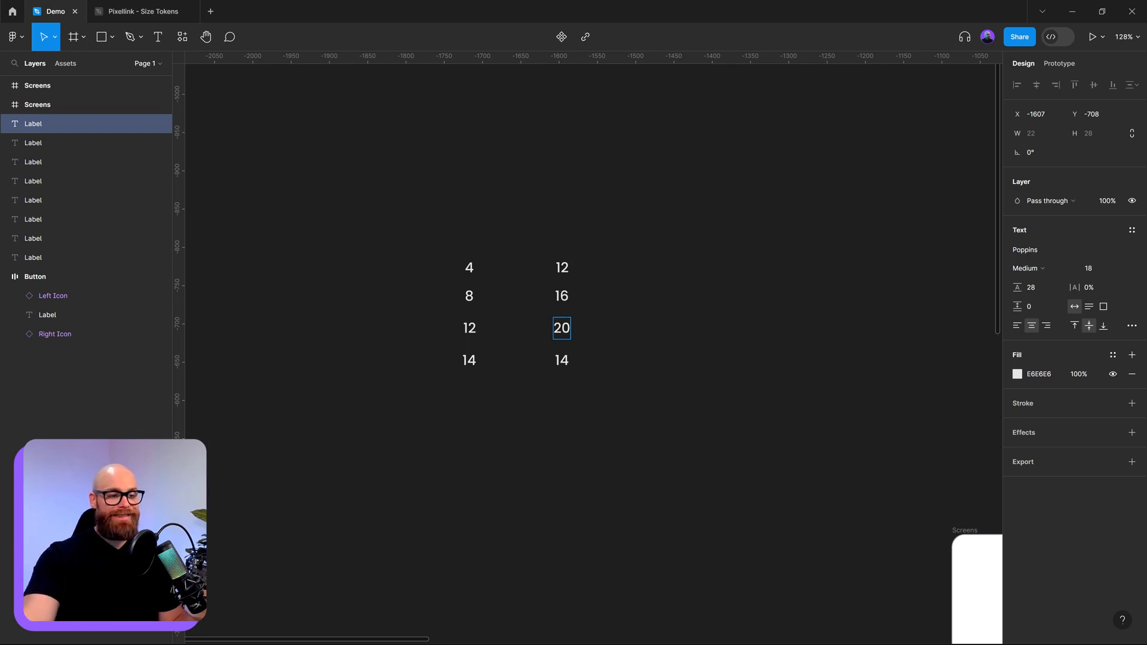
# - Change the bottom number of the duplicated column to 22
pyautogui.click(560, 360)
pyautogui.hotkey('ctrl', 'a')
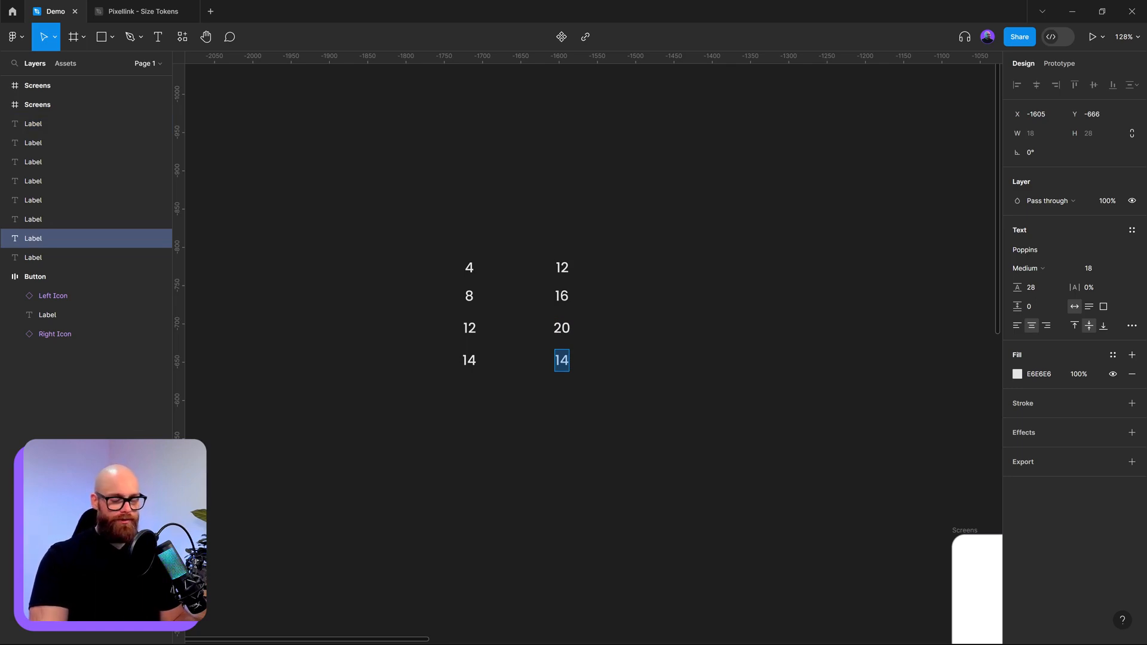
pyautogui.write('22')
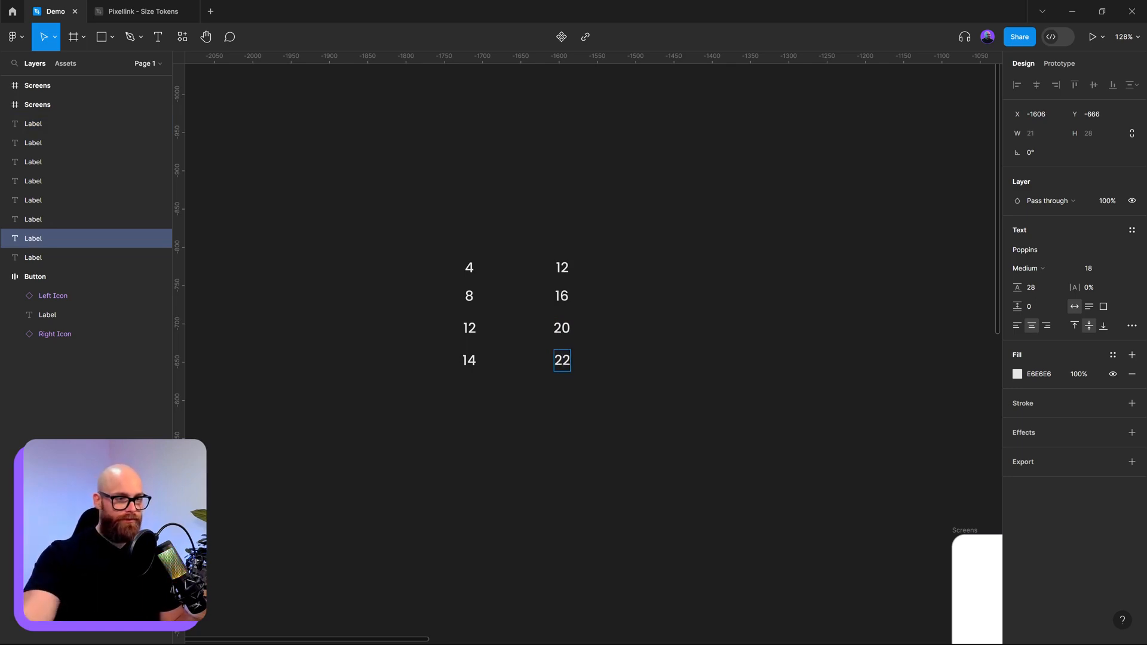
pyautogui.press('Escape')
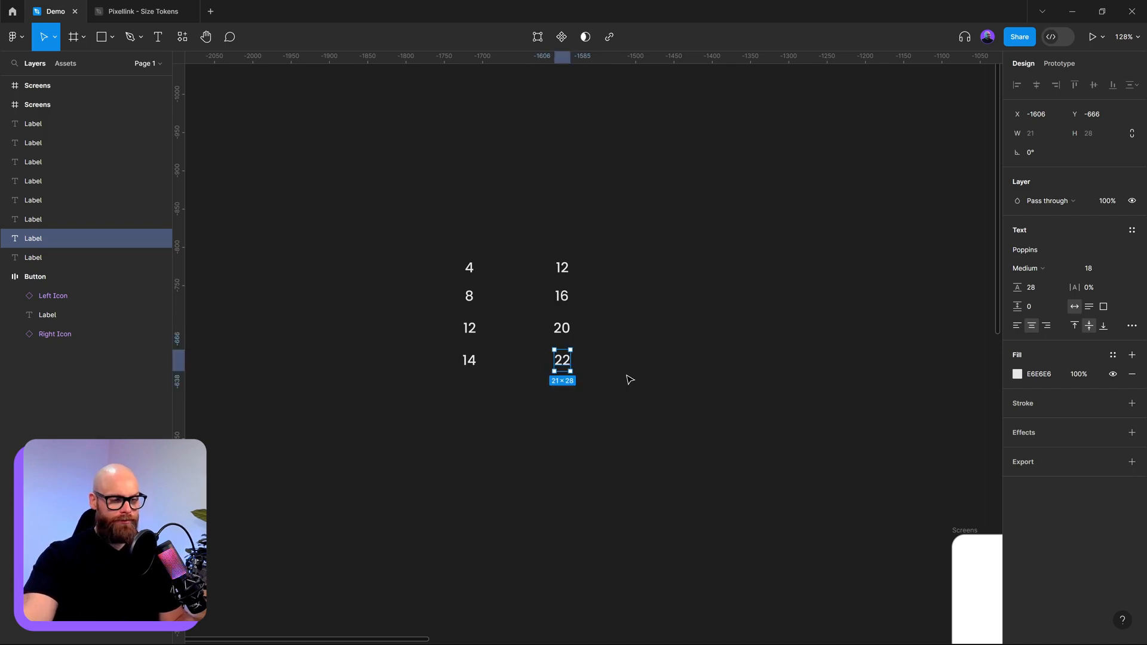
# - Correct the bottom number of the duplicated column to 24
pyautogui.scroll(2, 630, 379)
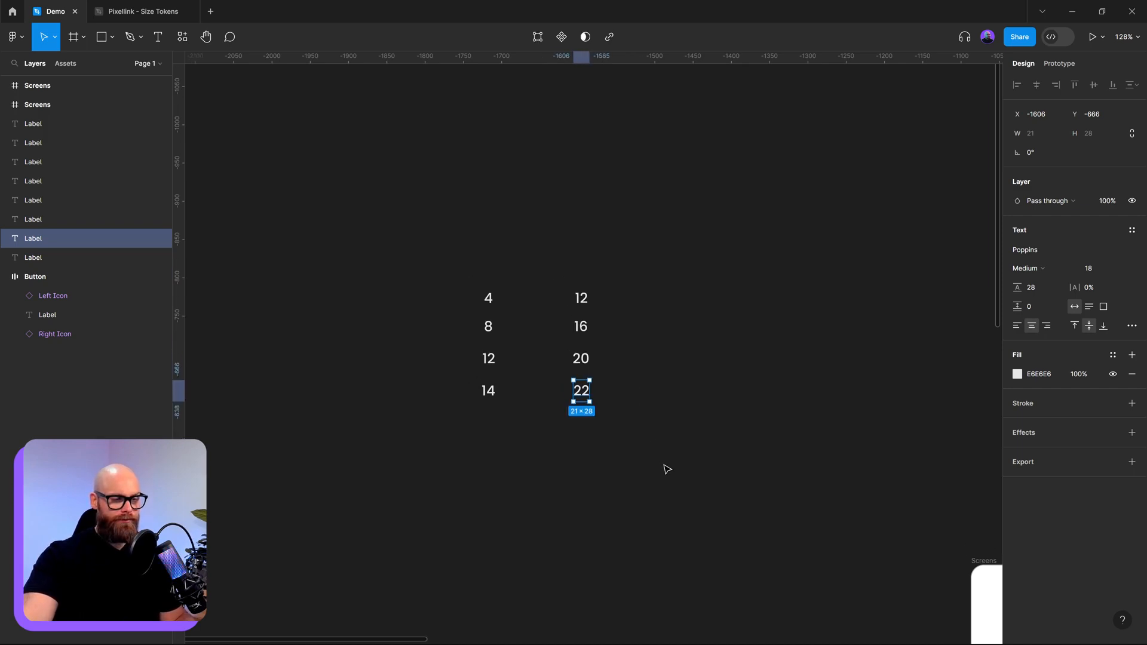
pyautogui.doubleClick(585, 391)
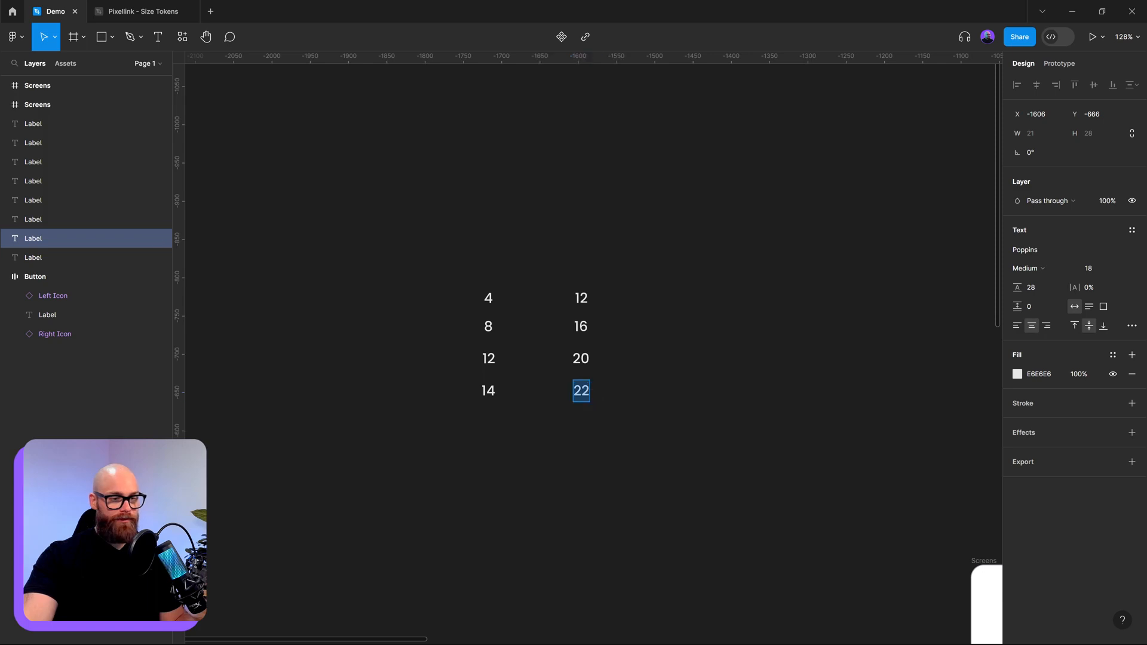
pyautogui.write('24')
pyautogui.press('Escape')
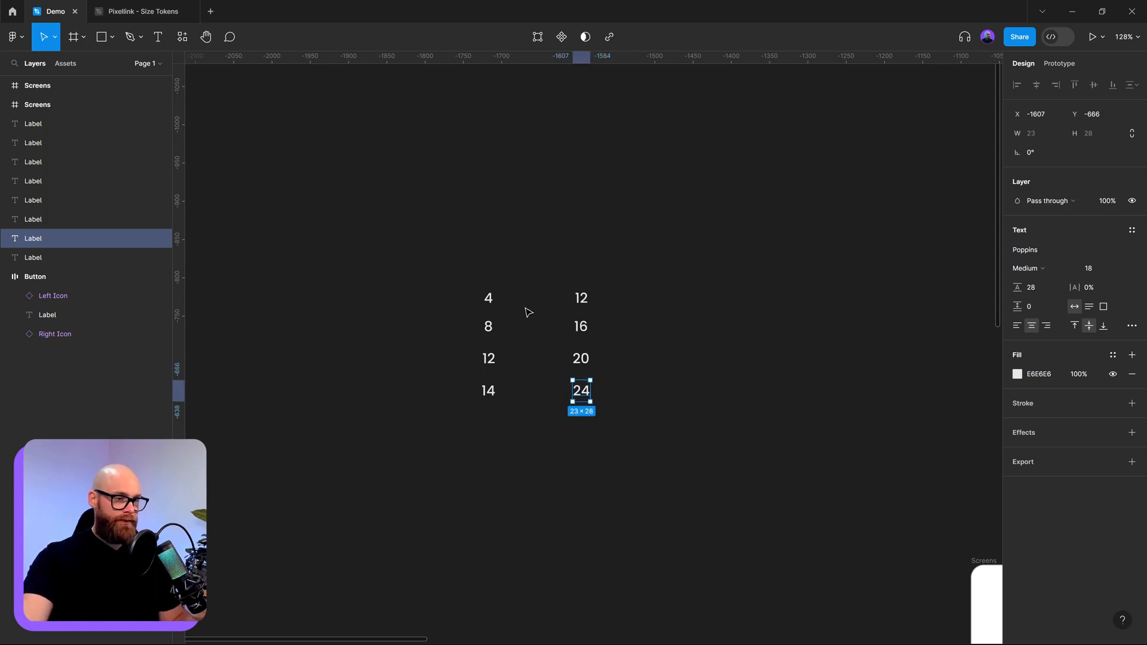
# - Compare the two number columns, first as whole columns and then value by value in the top two rows
pyautogui.moveTo(537, 262); pyautogui.dragTo(653, 396)
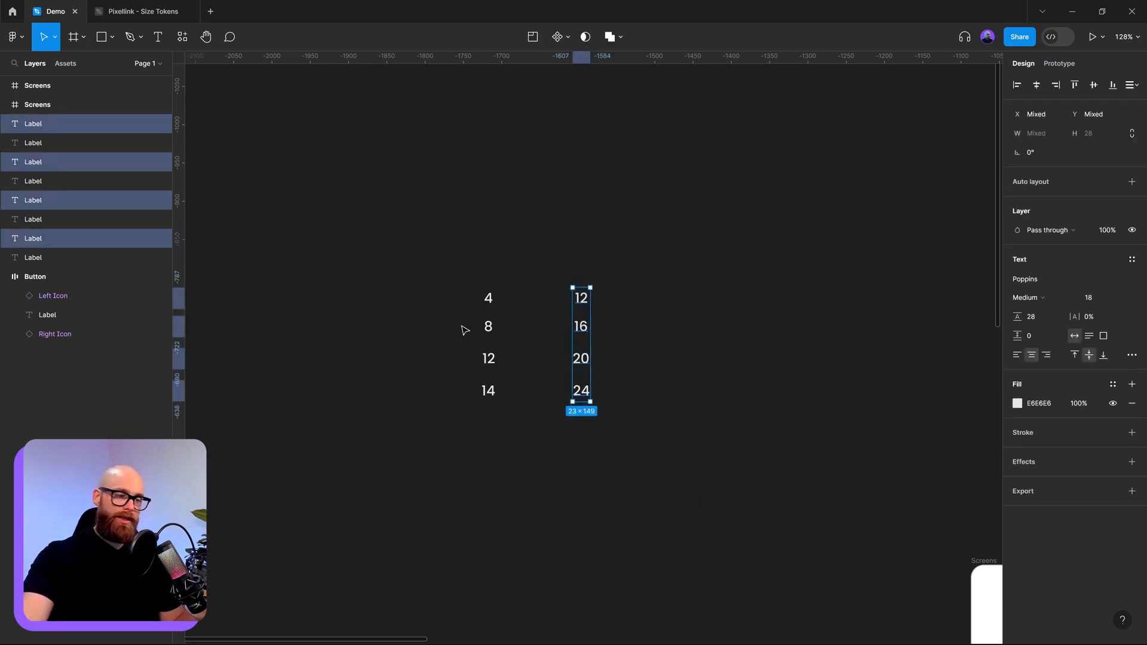
pyautogui.moveTo(445, 278); pyautogui.dragTo(530, 464)
pyautogui.moveTo(545, 280); pyautogui.dragTo(630, 443)
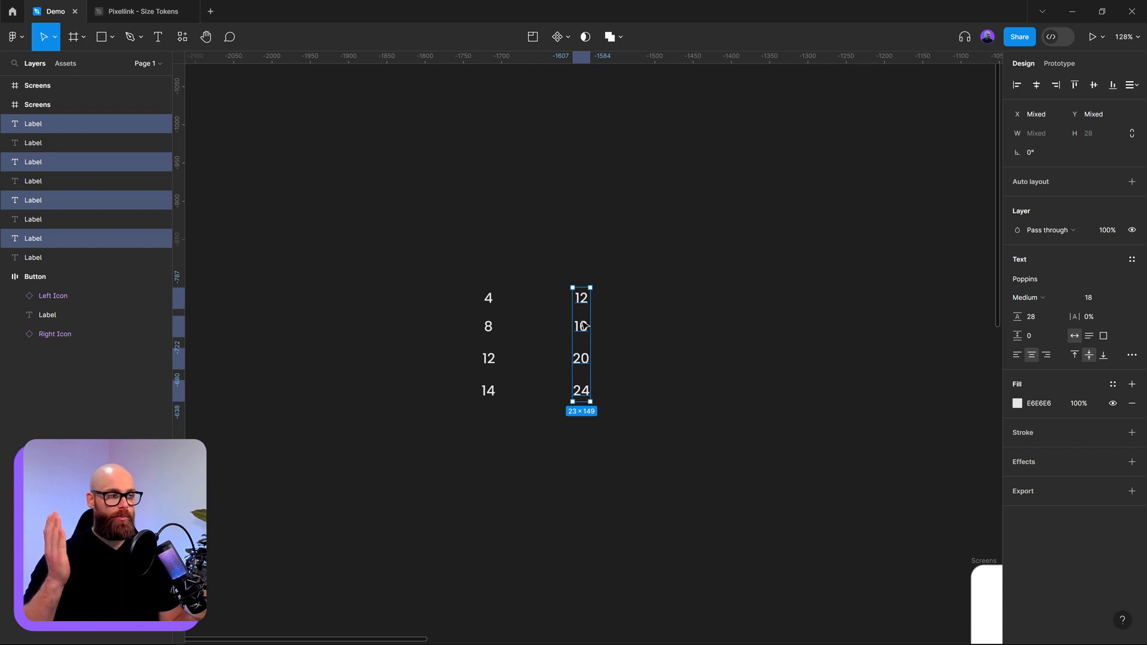
pyautogui.click(563, 276)
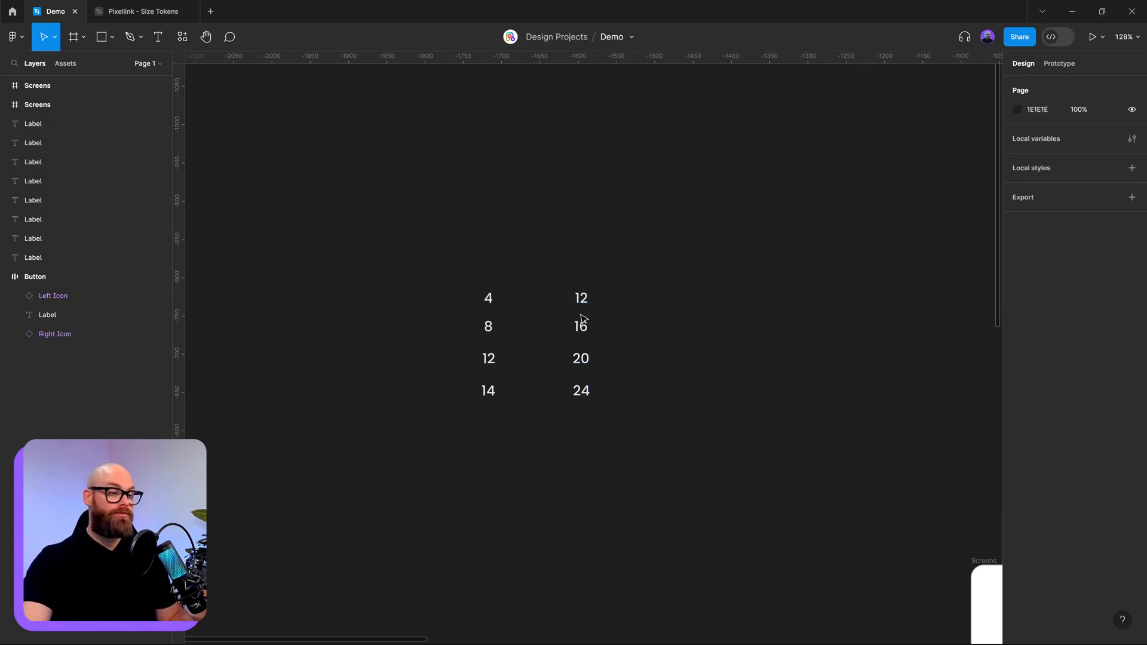
pyautogui.click(491, 298)
pyautogui.click(582, 306)
pyautogui.click(497, 329)
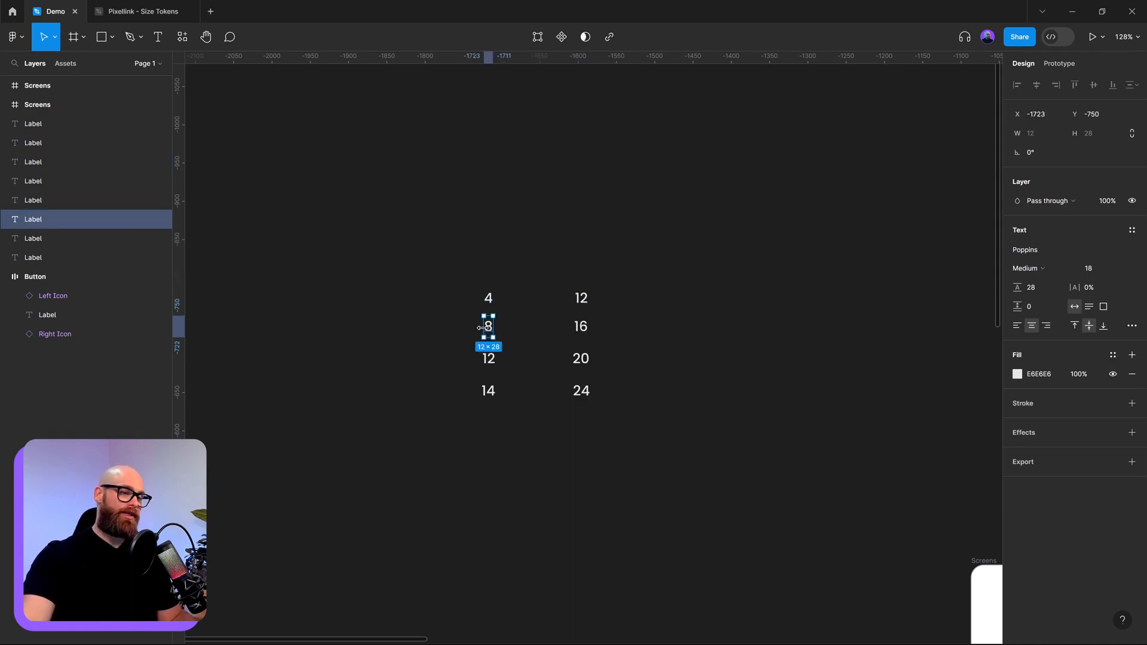
pyautogui.click(578, 329)
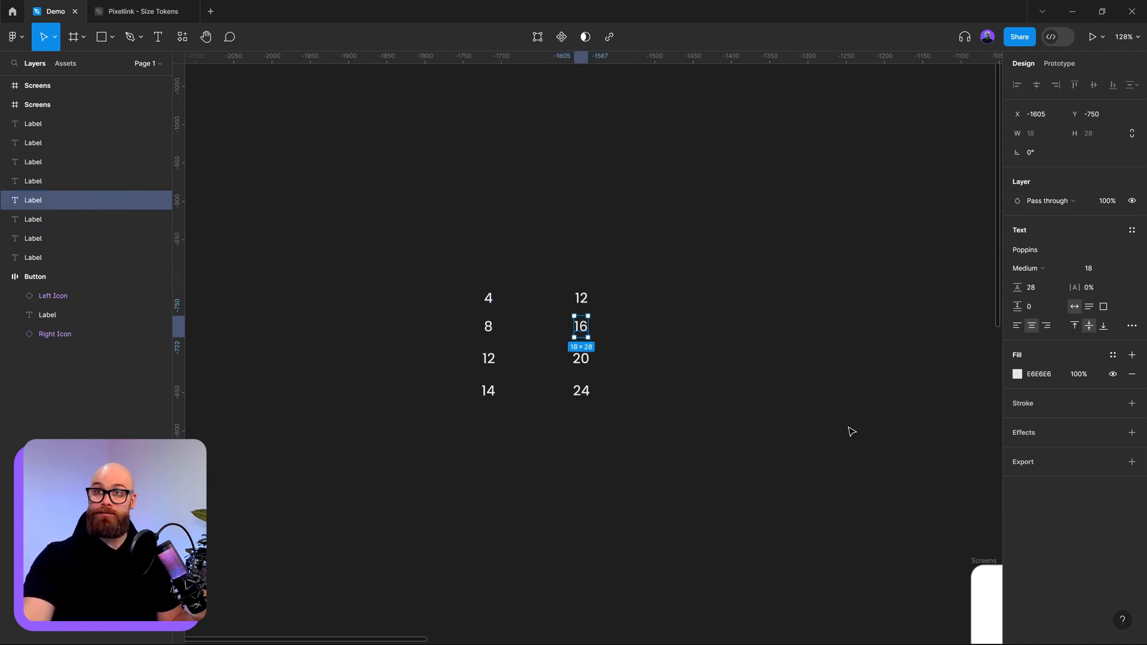
pyautogui.click(786, 455)
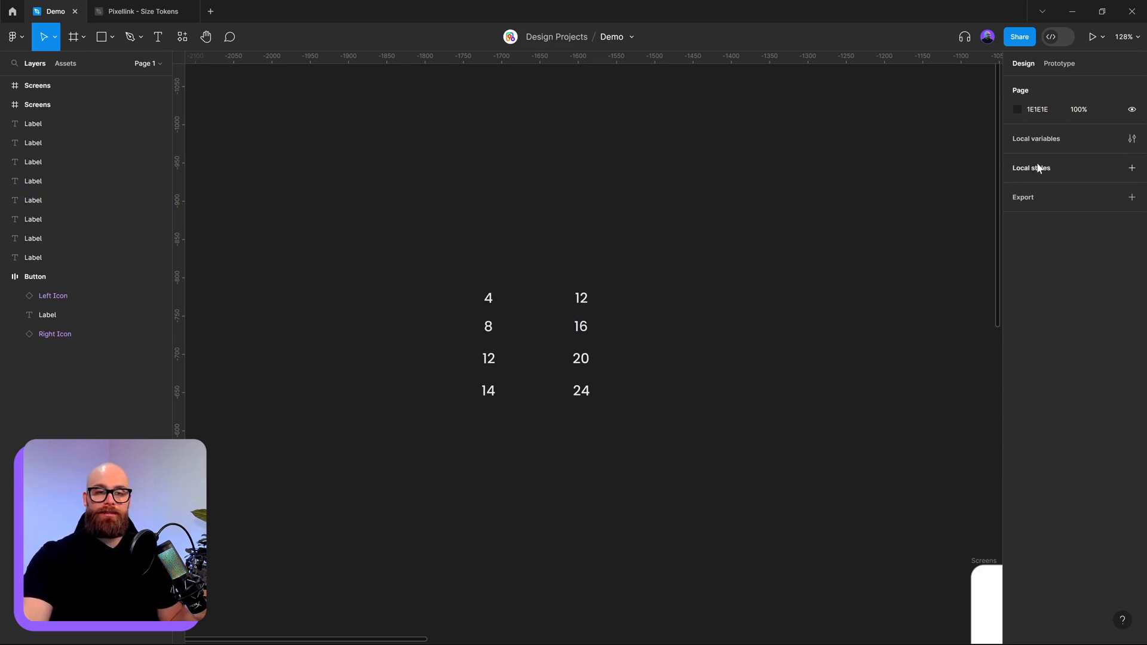
# - Open the local variables and rename the existing collection as Scaling
pyautogui.click(1131, 138)
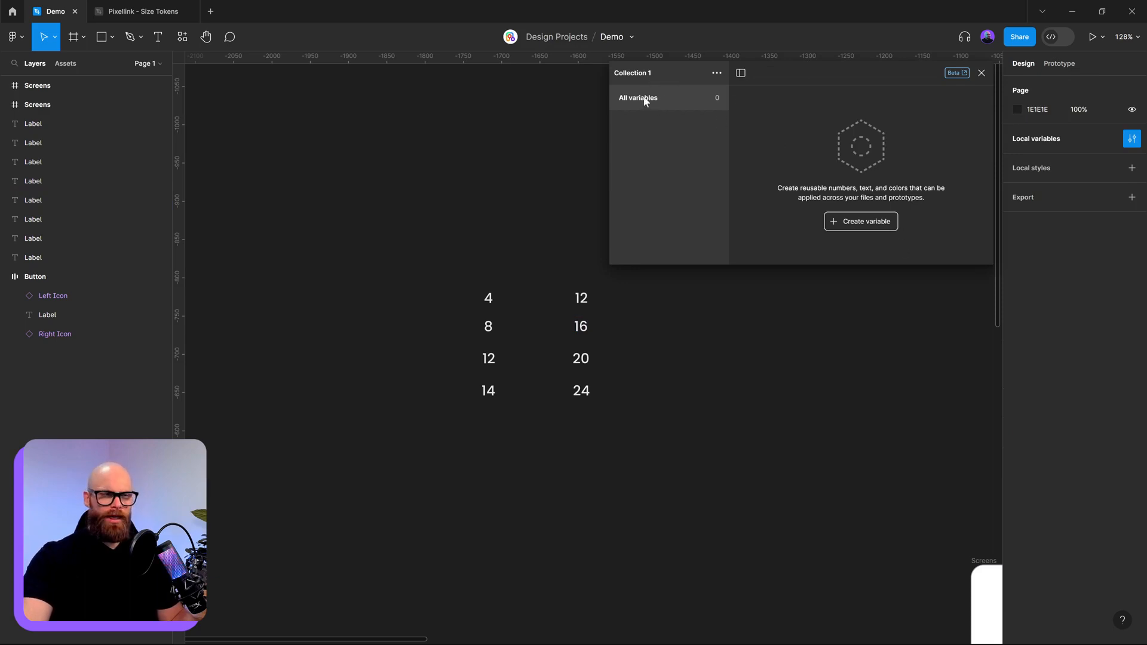
pyautogui.click(717, 73)
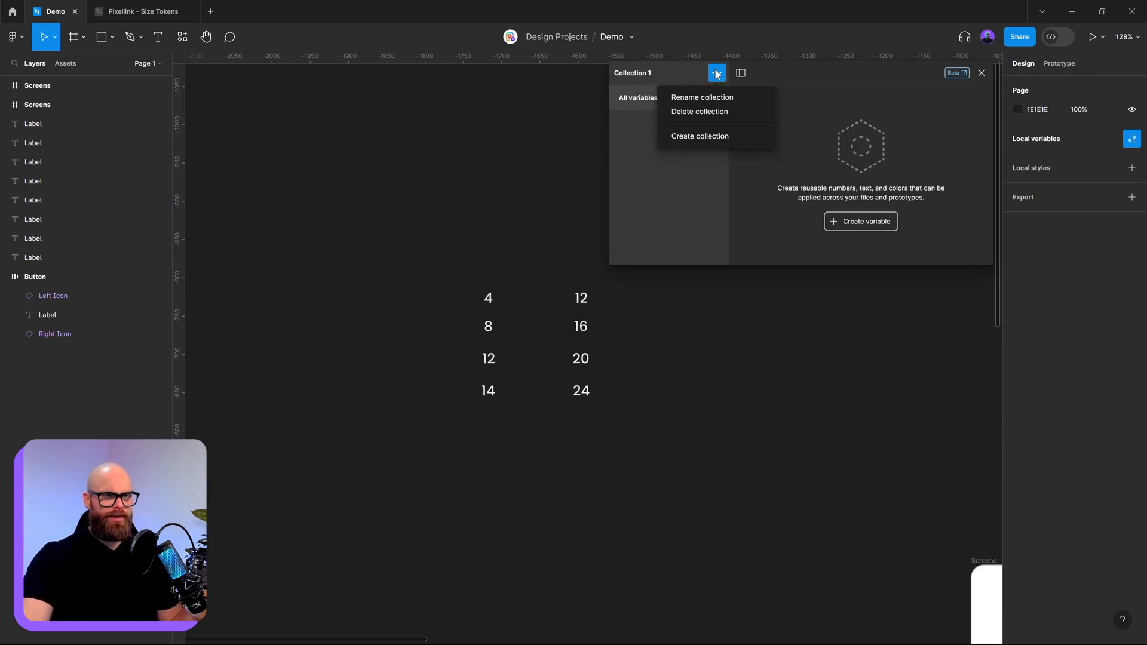
pyautogui.click(711, 99)
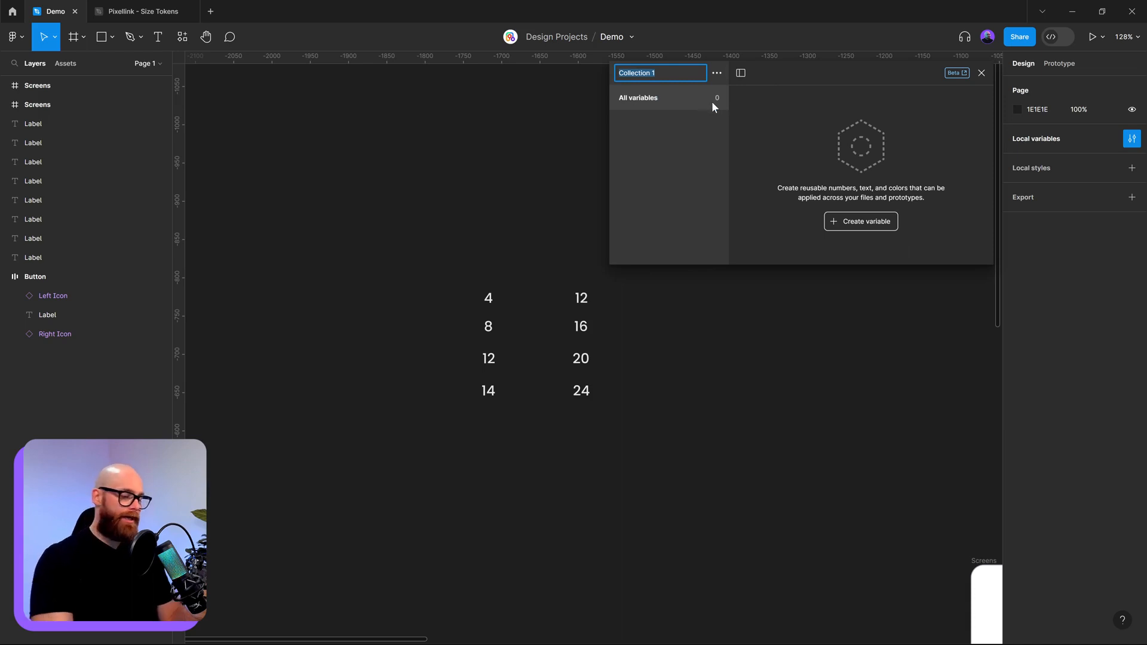
pyautogui.press('BackSpace')
pyautogui.write('Sca')
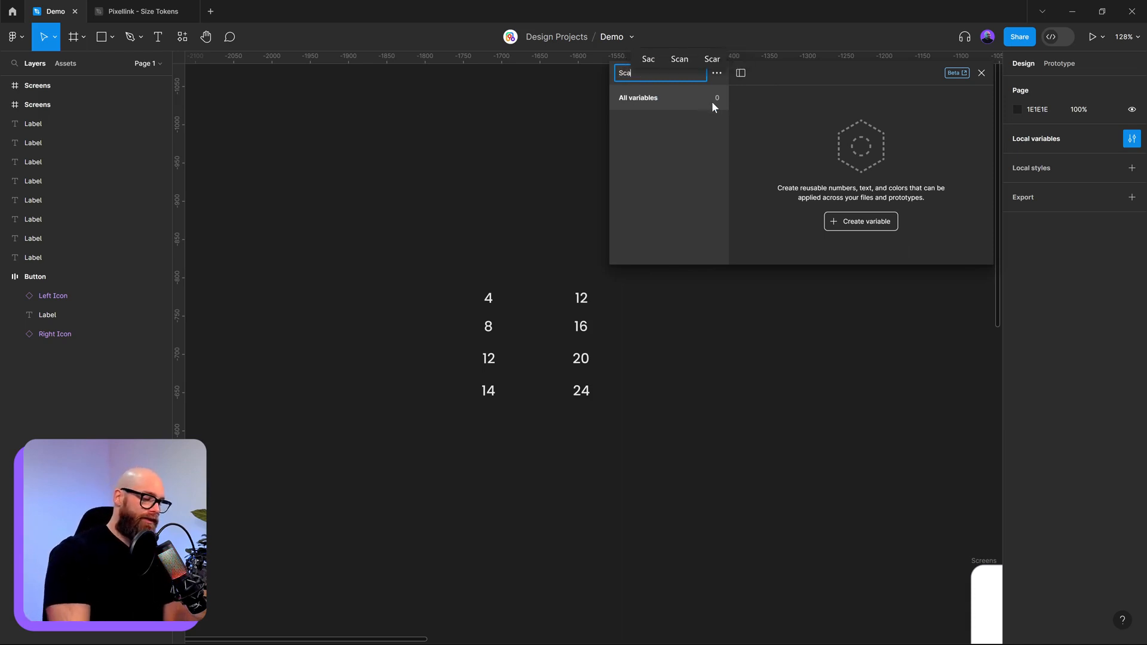
pyautogui.write('kk')
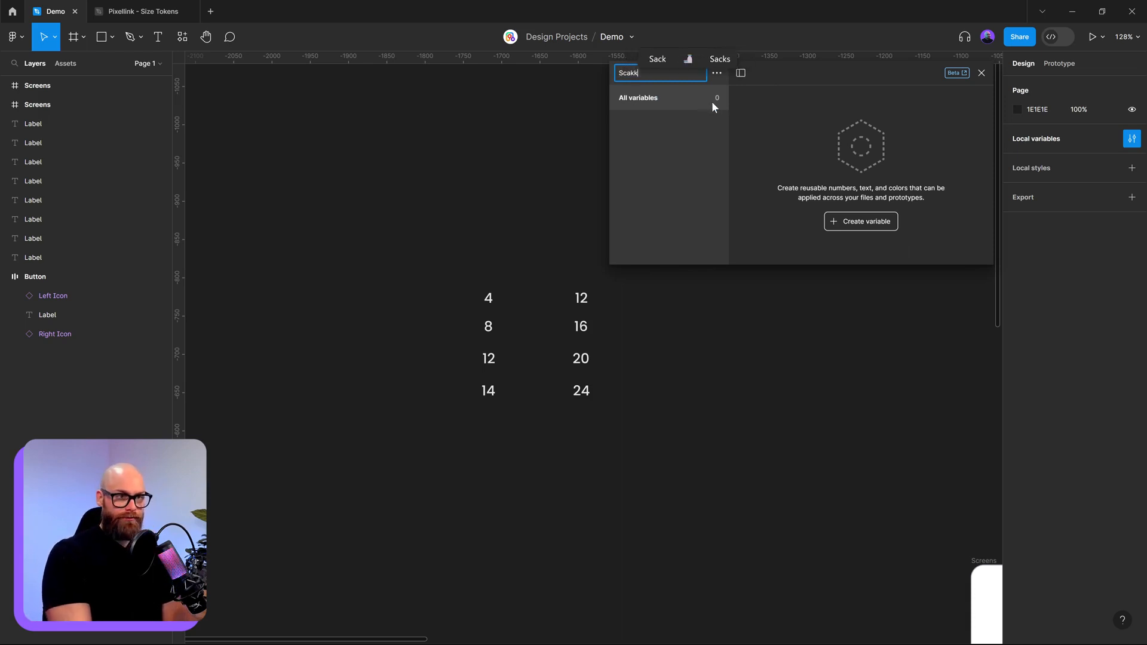
pyautogui.write('ing')
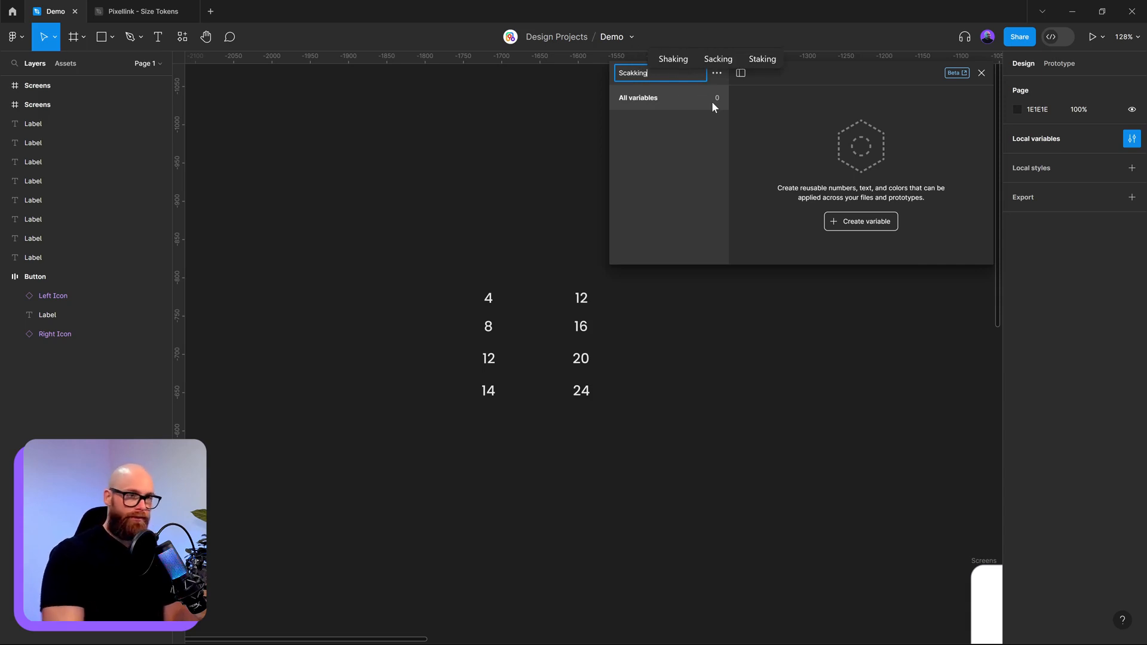
pyautogui.press('BackSpace')
pyautogui.press('BackSpace')
pyautogui.press('BackSpace')
pyautogui.press('BackSpace')
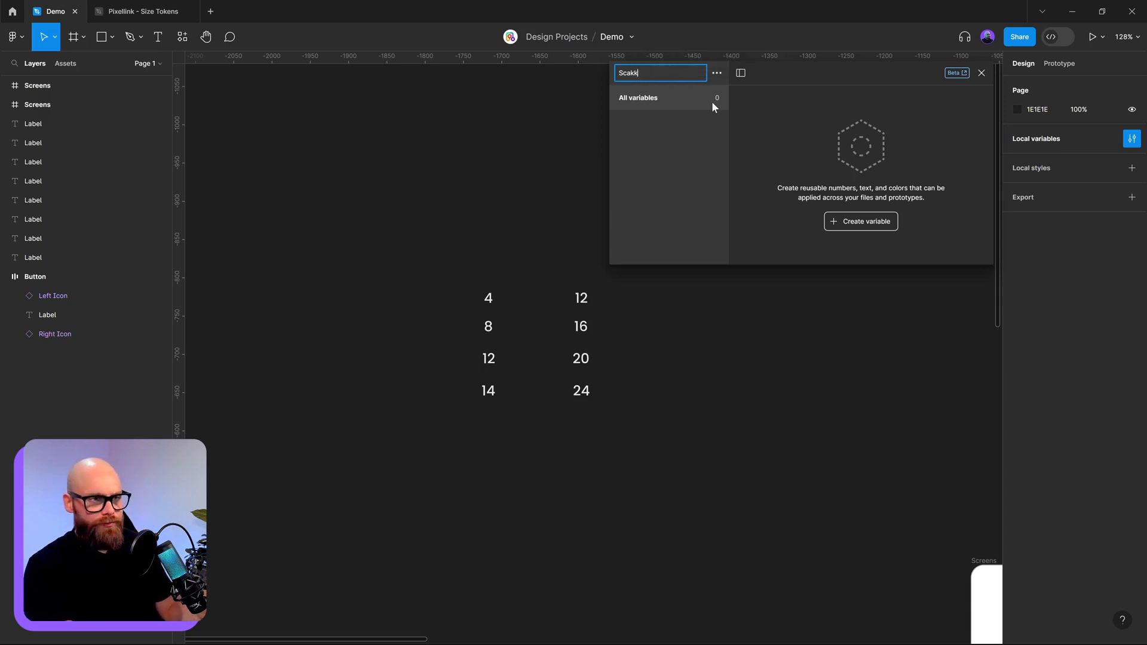
pyautogui.press('BackSpace')
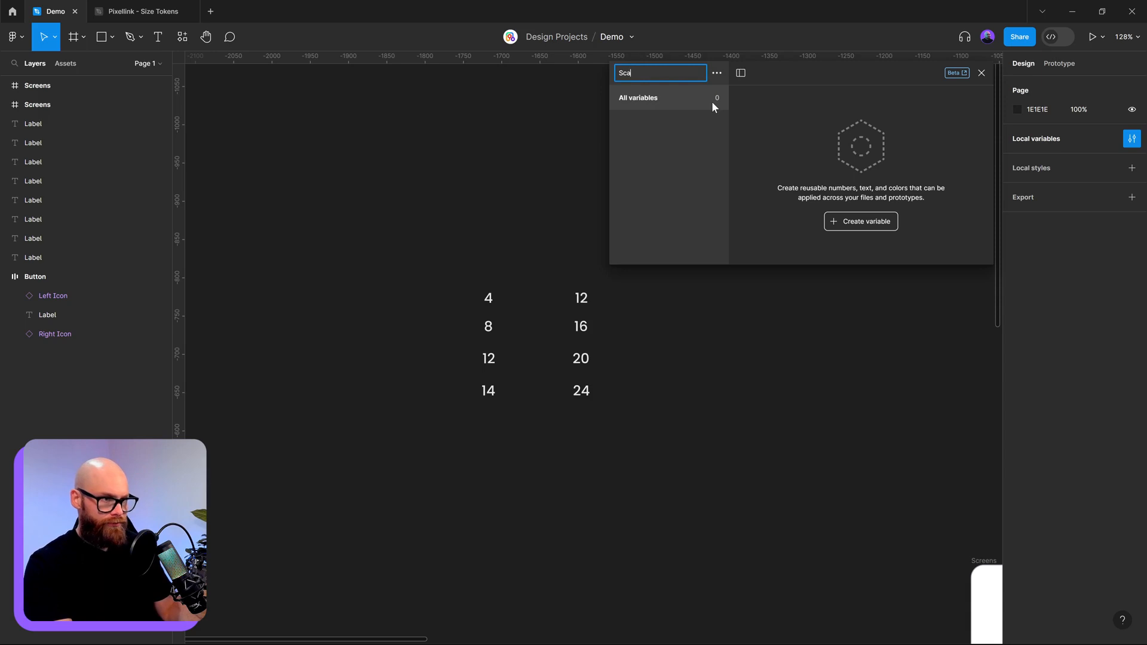
pyautogui.write('lling')
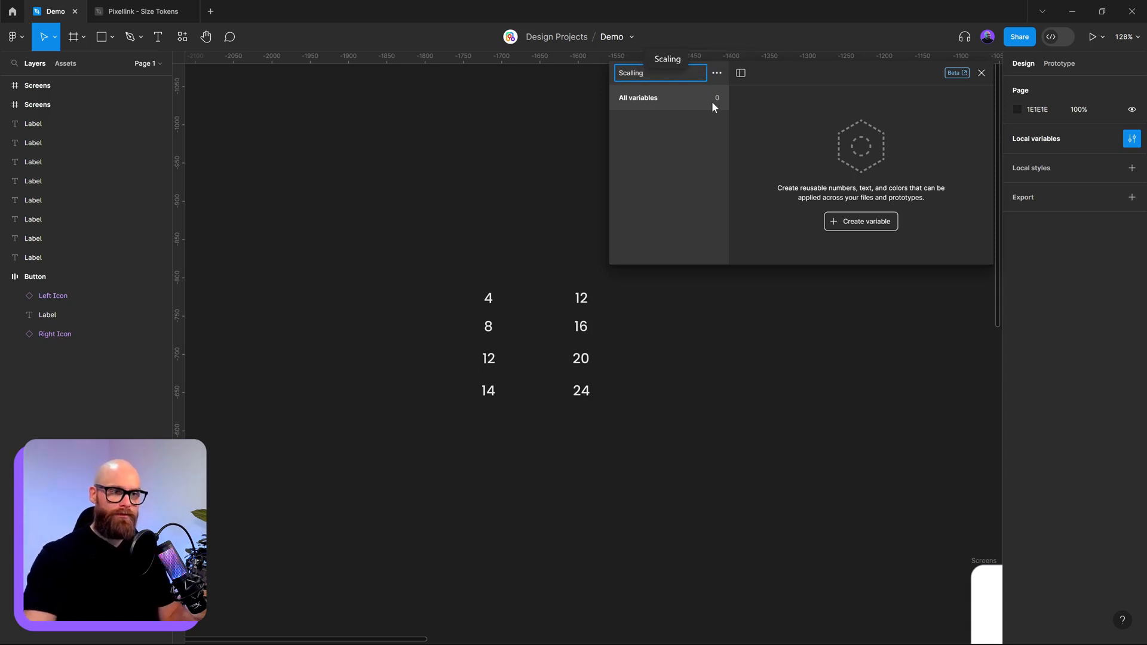
pyautogui.click(667, 58)
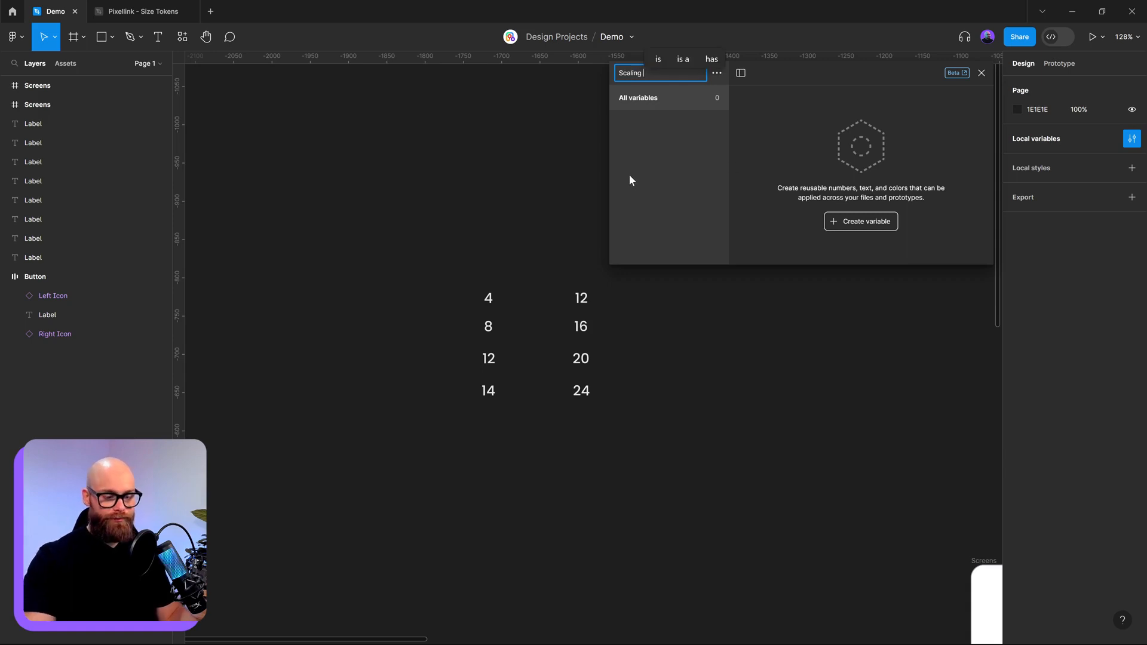
pyautogui.press('Return')
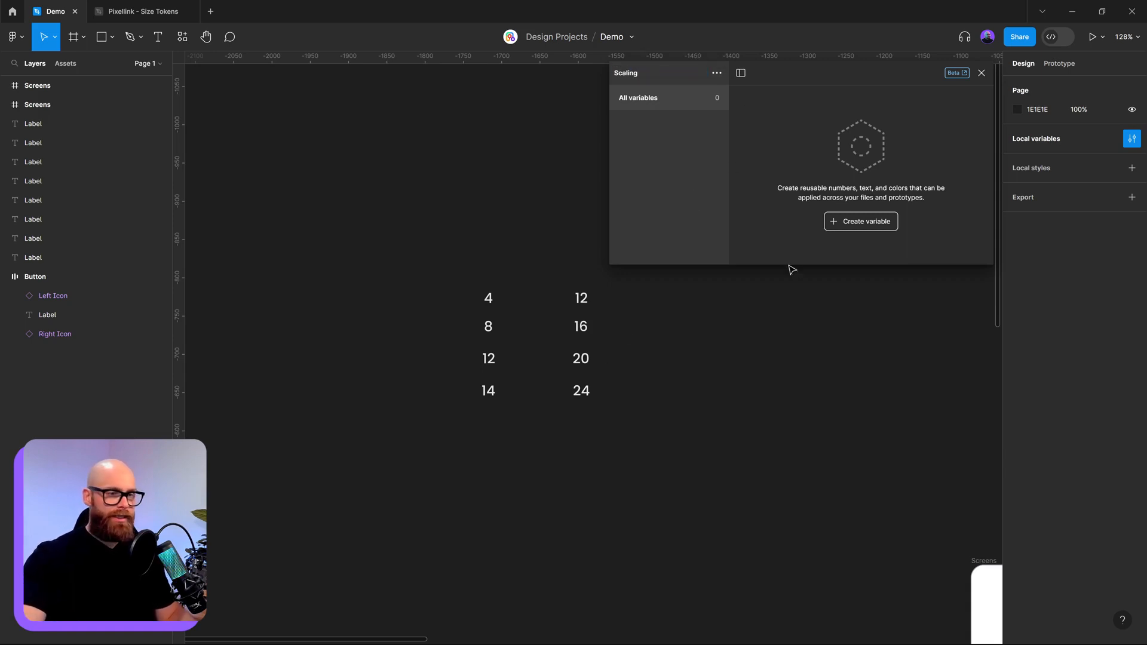
# - Shift both number columns slightly down and to the left, and place the variables window beside them
pyautogui.moveTo(448, 249); pyautogui.dragTo(590, 426)
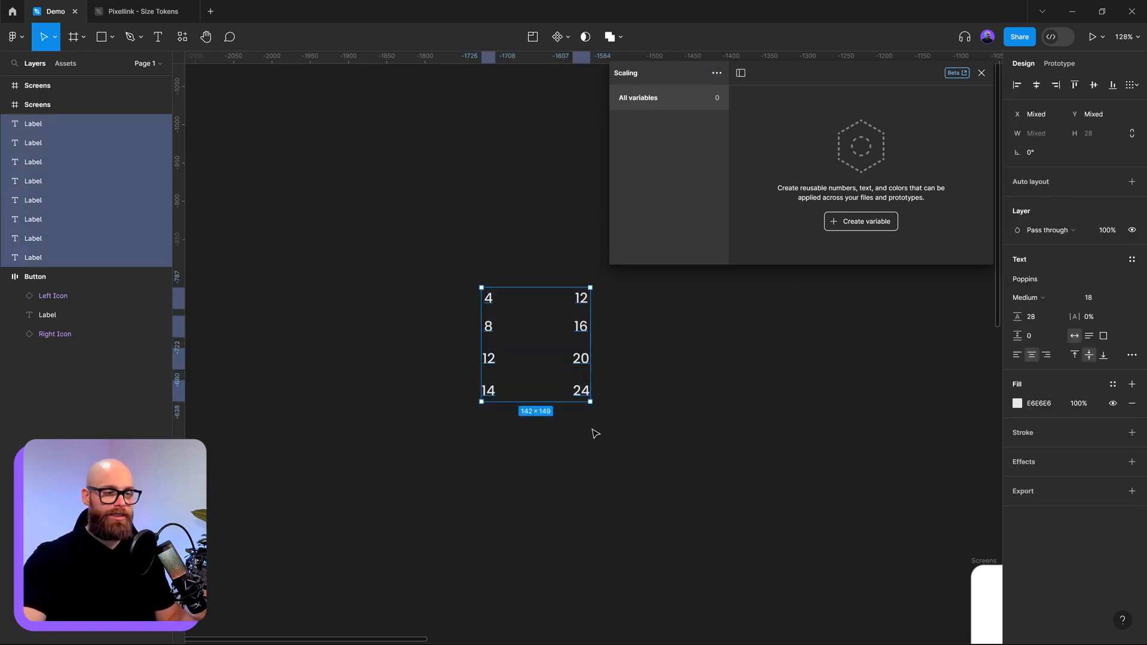
pyautogui.moveTo(535, 361); pyautogui.dragTo(515, 386)
pyautogui.click(610, 430)
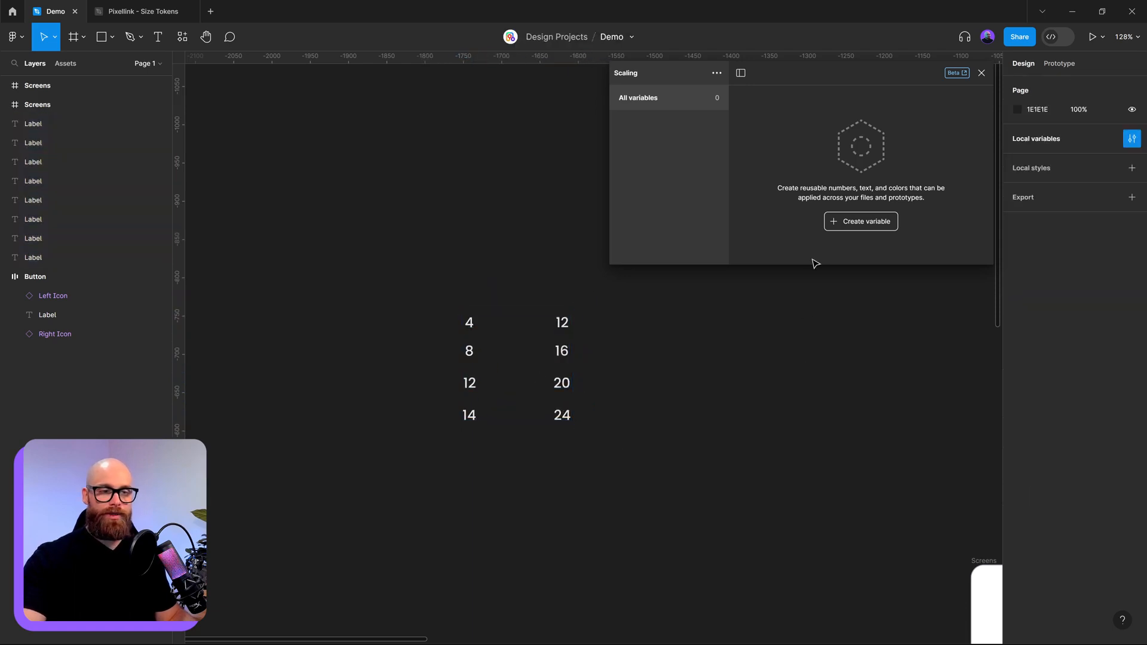
pyautogui.moveTo(798, 74); pyautogui.dragTo(800, 185)
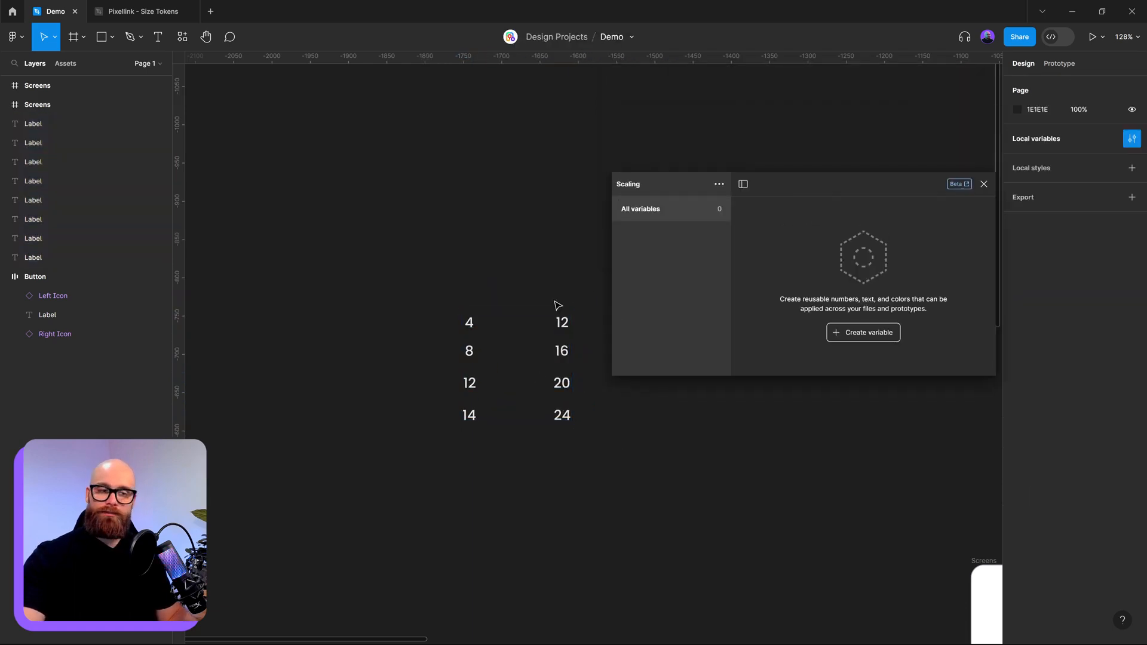
# - Create two number variables named 4 and 8 in the Scaling collection
pyautogui.click(852, 332)
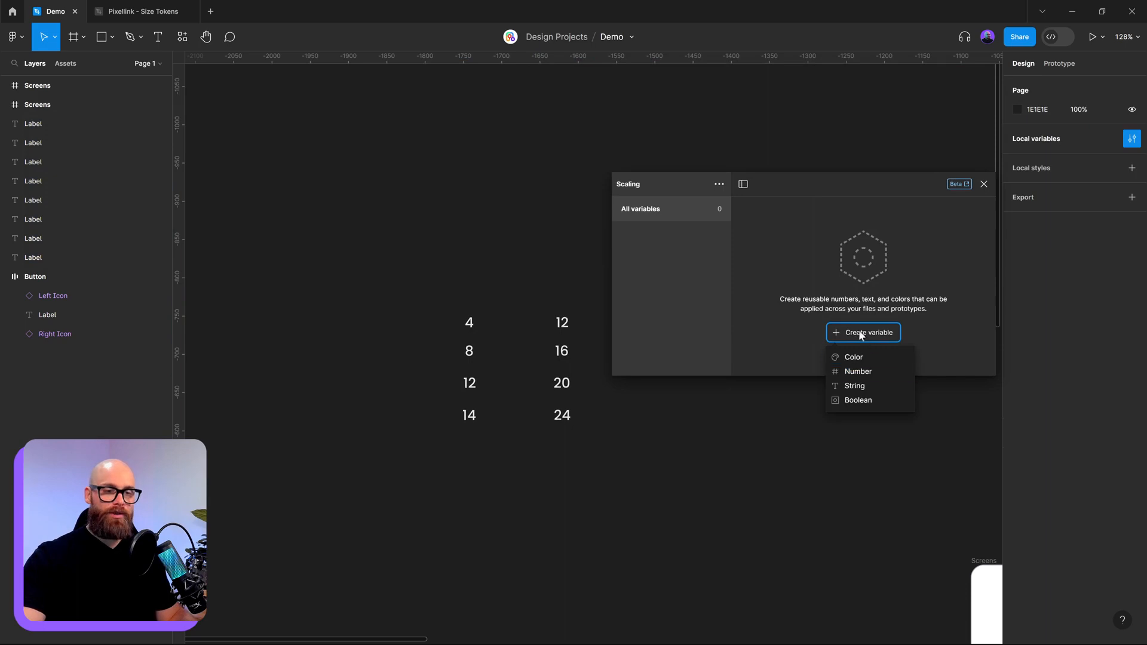
pyautogui.click(868, 372)
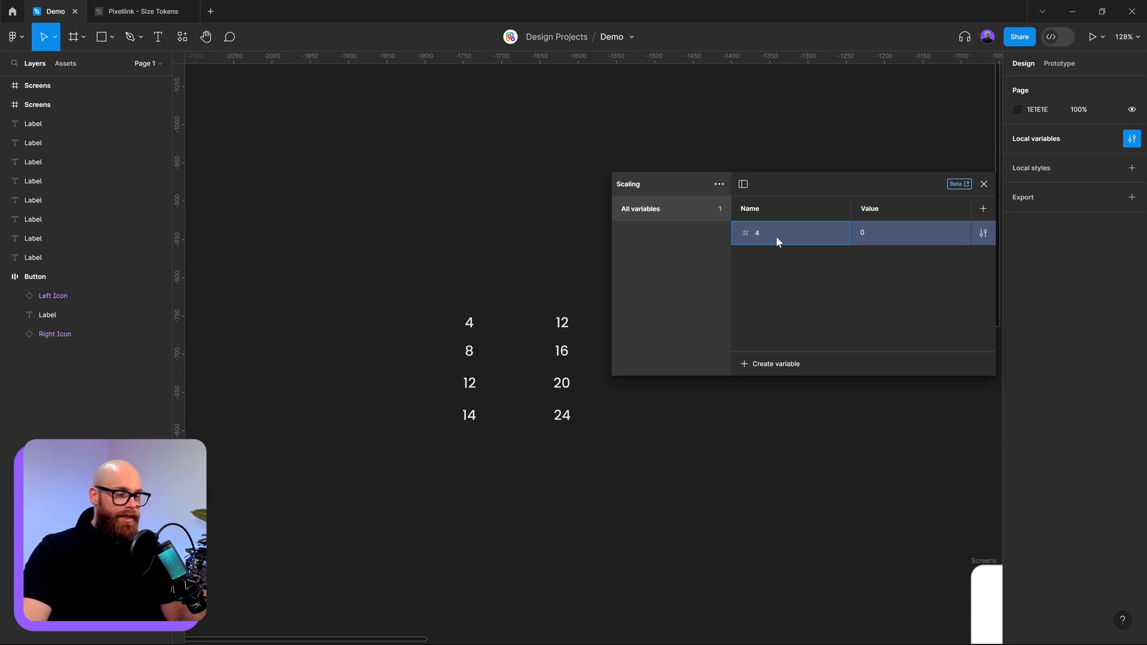
pyautogui.press('Return')
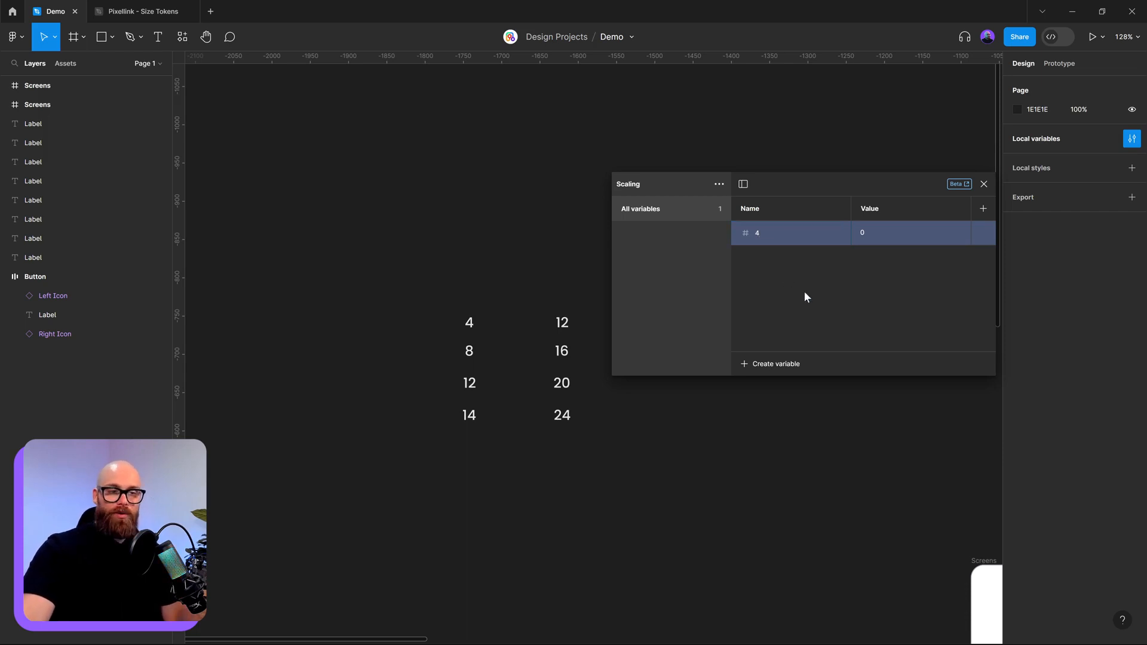
pyautogui.click(777, 365)
pyautogui.click(771, 405)
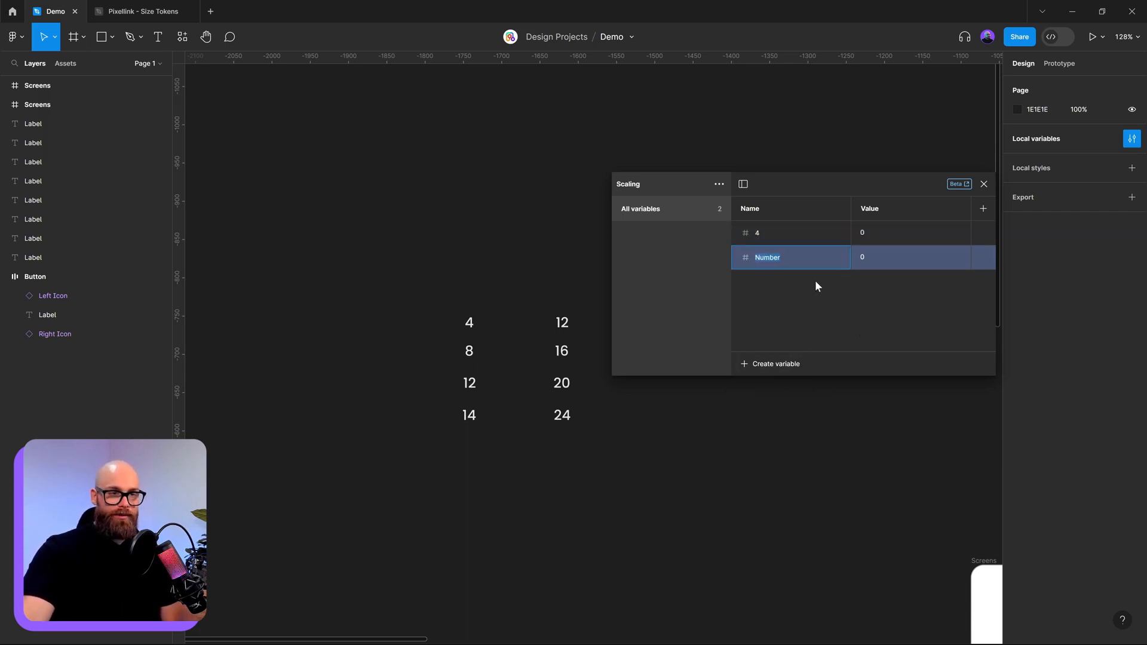
pyautogui.write('8')
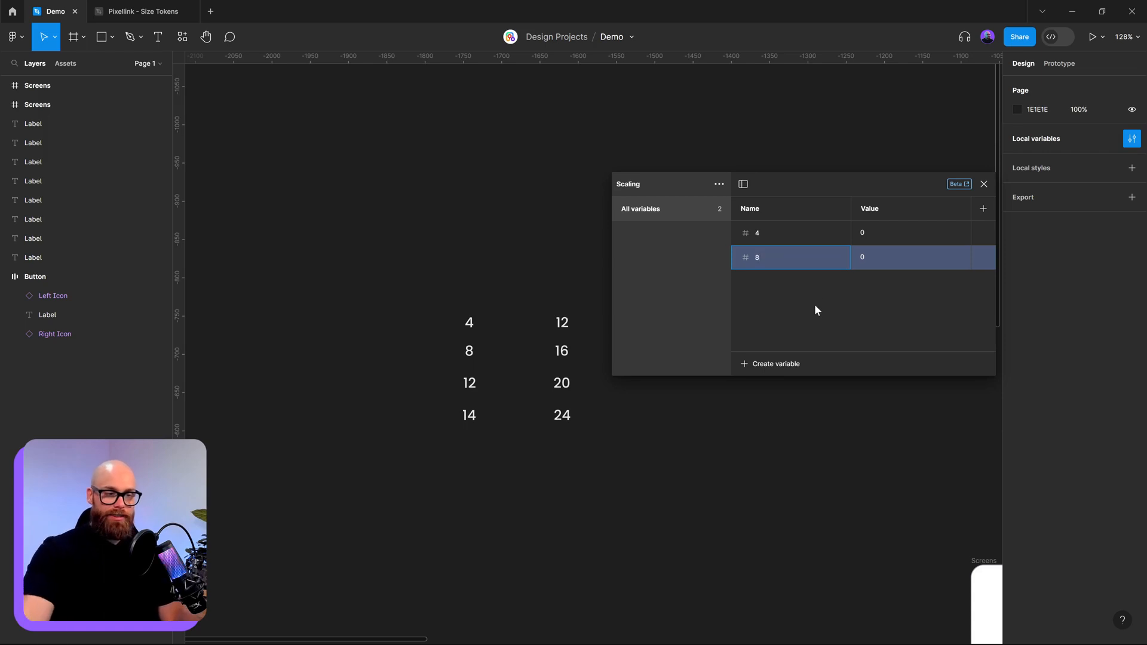
pyautogui.press('Return')
# - Add two more number variables named 12 and 14 to the Scaling collection
pyautogui.click(760, 365)
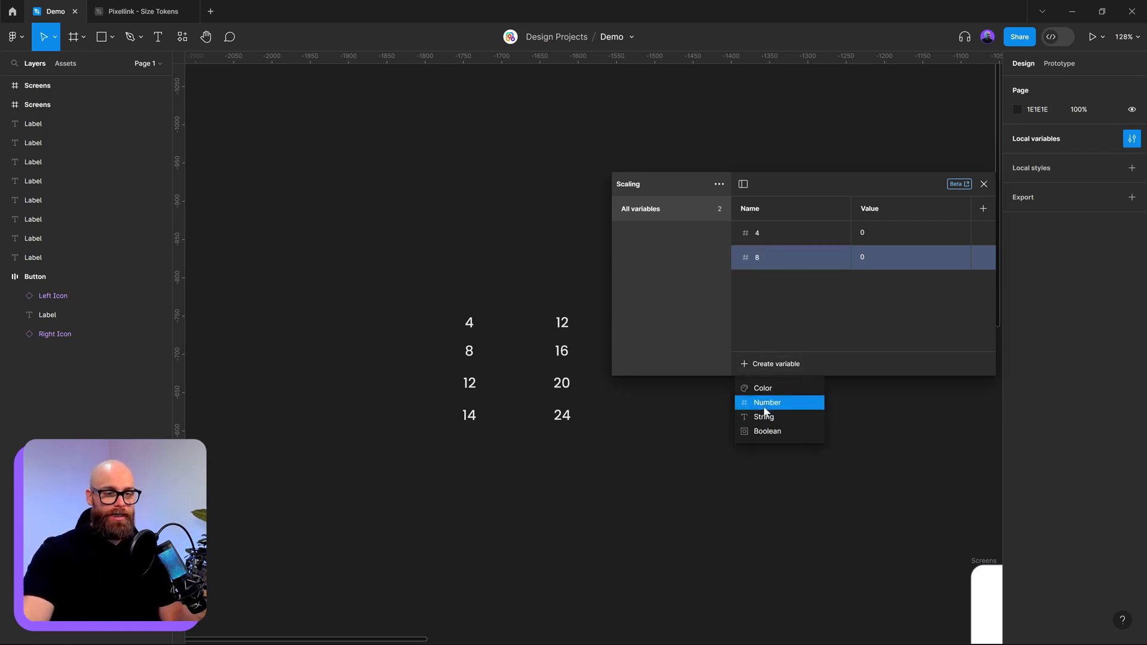
pyautogui.click(764, 406)
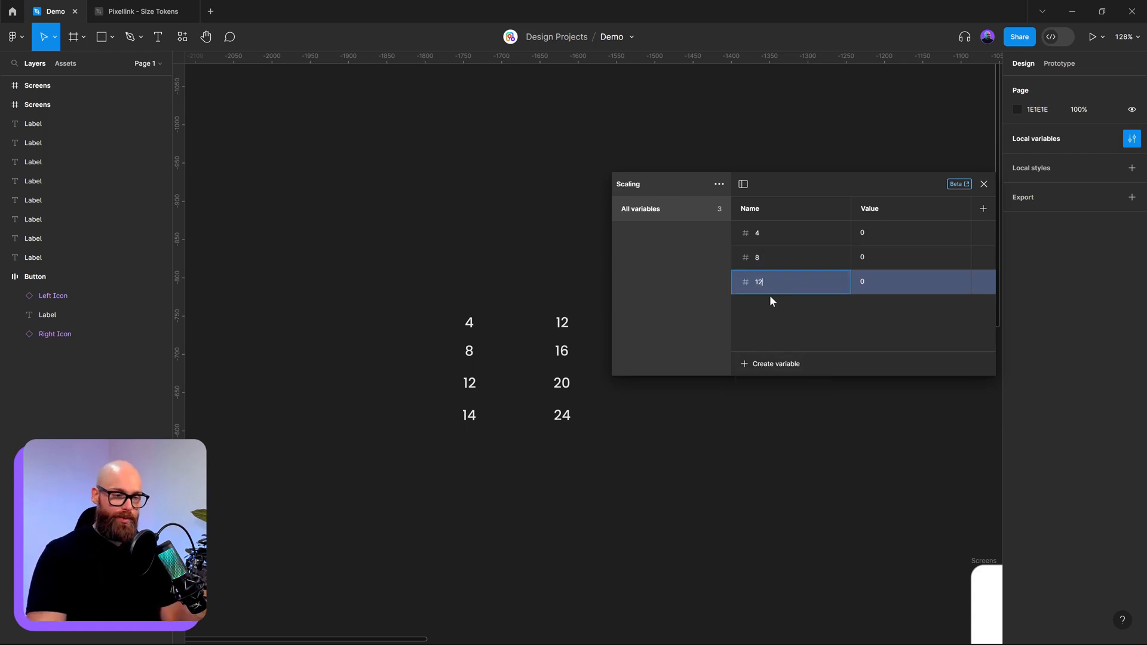
pyautogui.write('12')
pyautogui.press('Return')
pyautogui.click(775, 363)
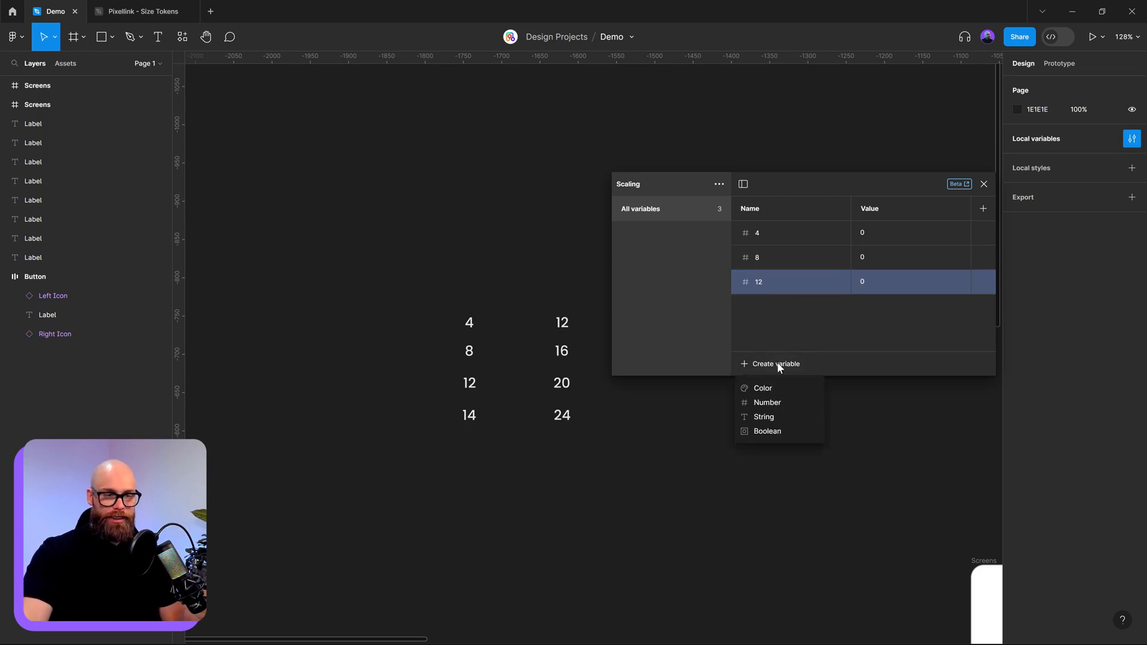
pyautogui.click(771, 403)
pyautogui.write('14')
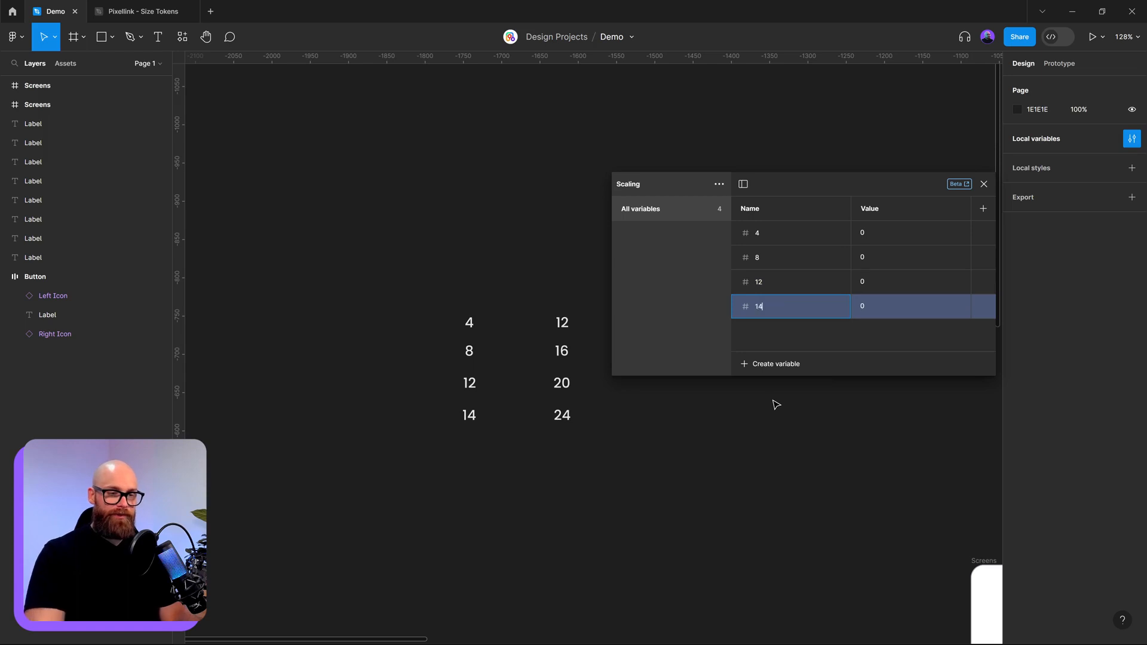
# - Set the values of the four number variables to 4, 8, 12 and 14, matching their names
pyautogui.click(762, 233)
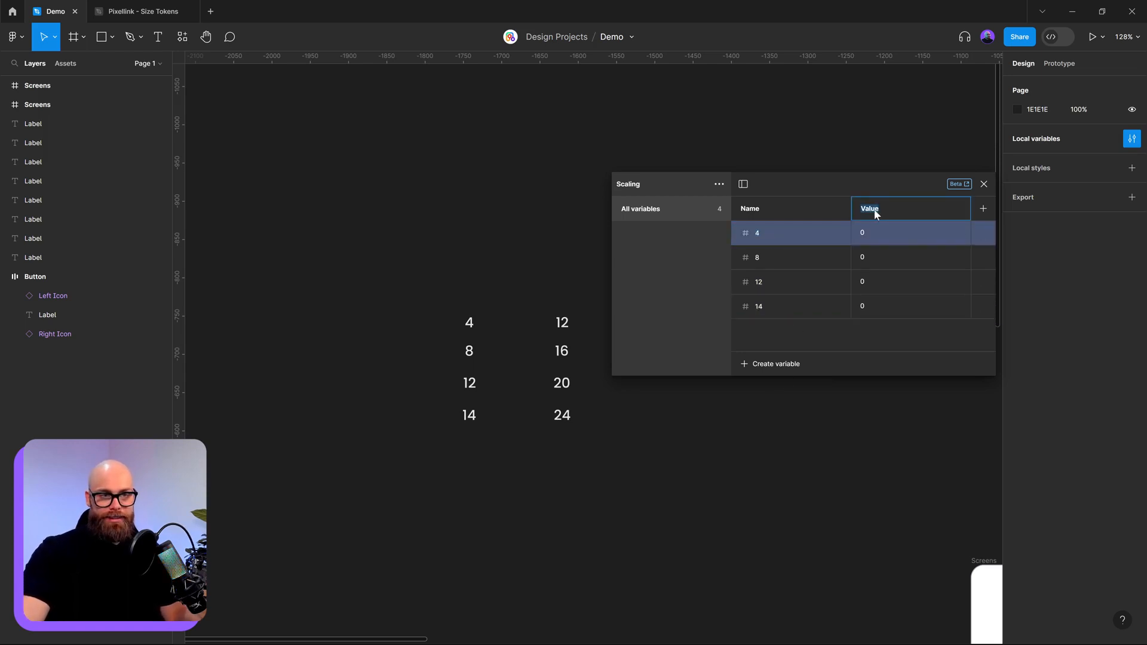
pyautogui.moveTo(875, 179); pyautogui.dragTo(835, 139)
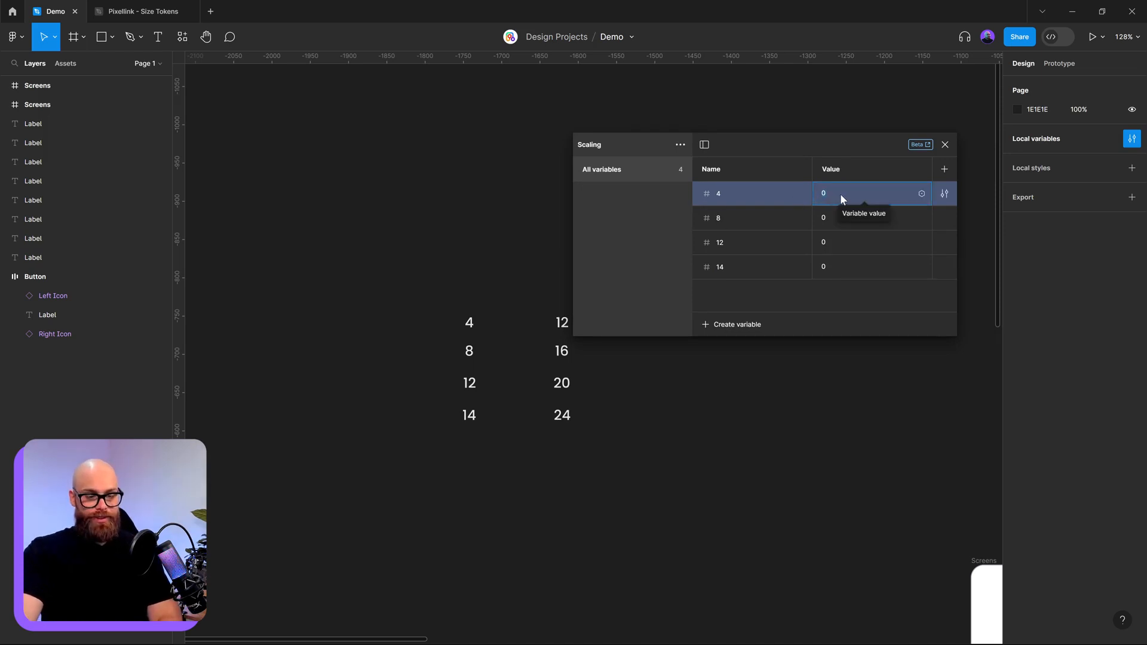
pyautogui.write('4')
pyautogui.click(837, 216)
pyautogui.write('8')
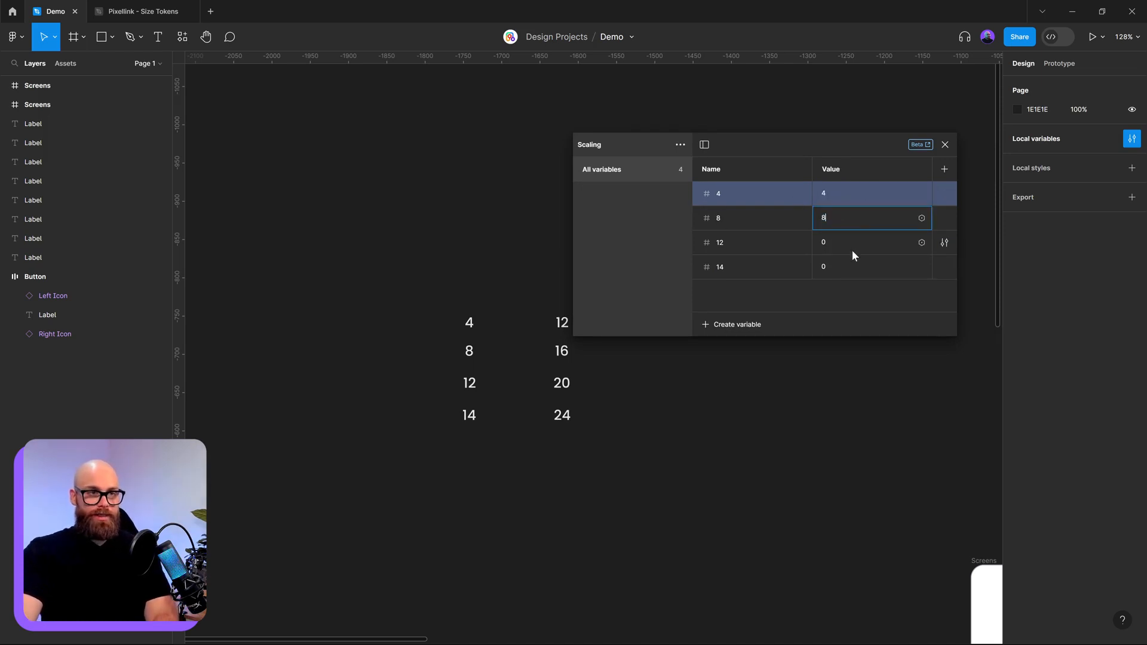
pyautogui.click(851, 245)
pyautogui.write('12')
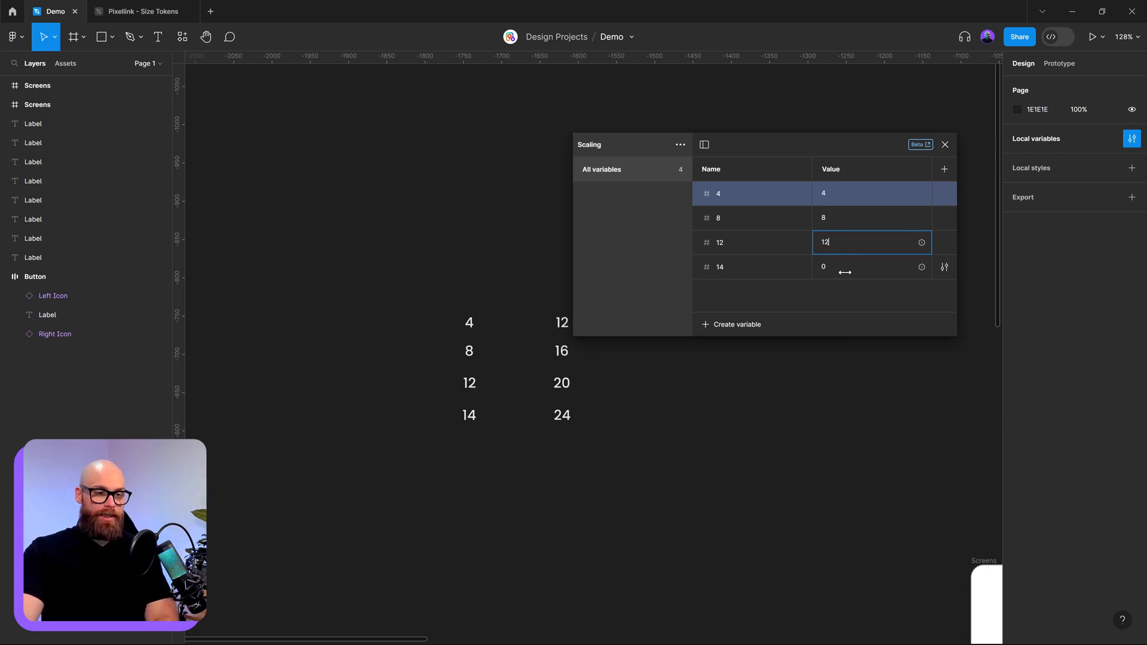
pyautogui.click(845, 272)
pyautogui.write('14')
pyautogui.press('Return')
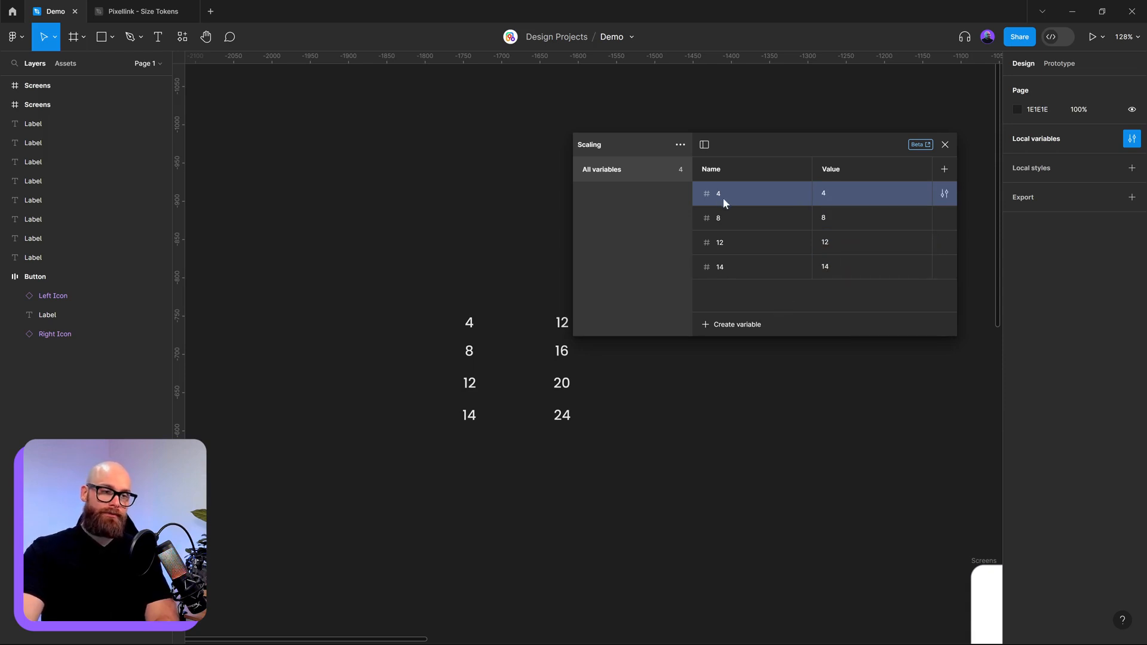
# - Prefix the four variable names with S, making them S4, S8, S12 and S14
pyautogui.click(718, 193)
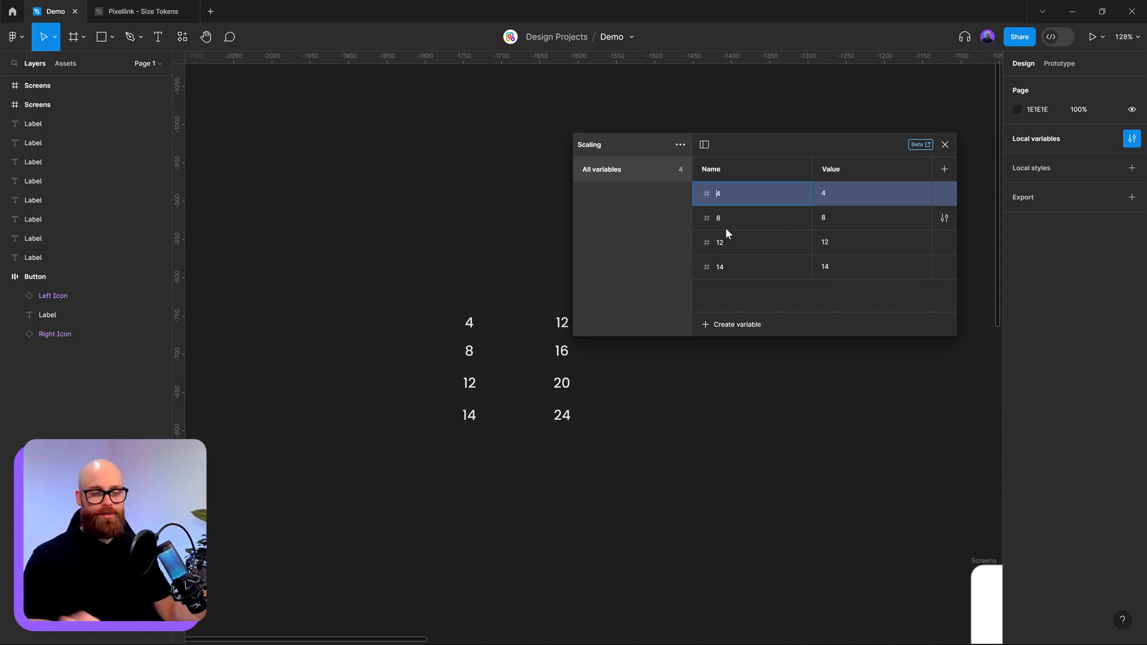
pyautogui.write('S')
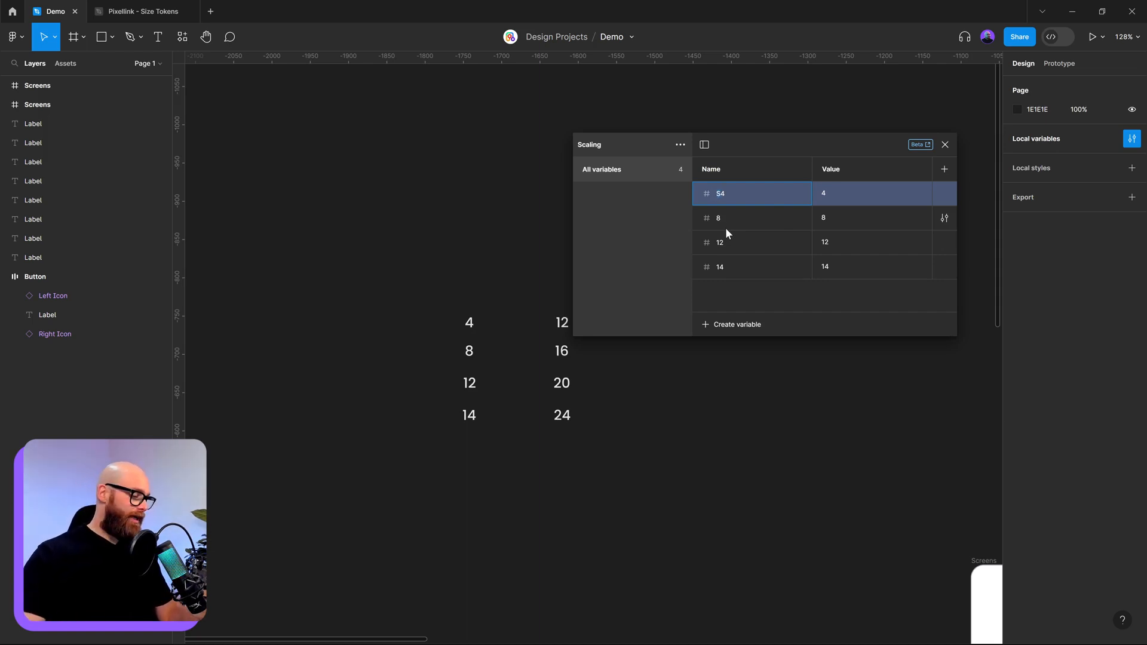
pyautogui.click(726, 216)
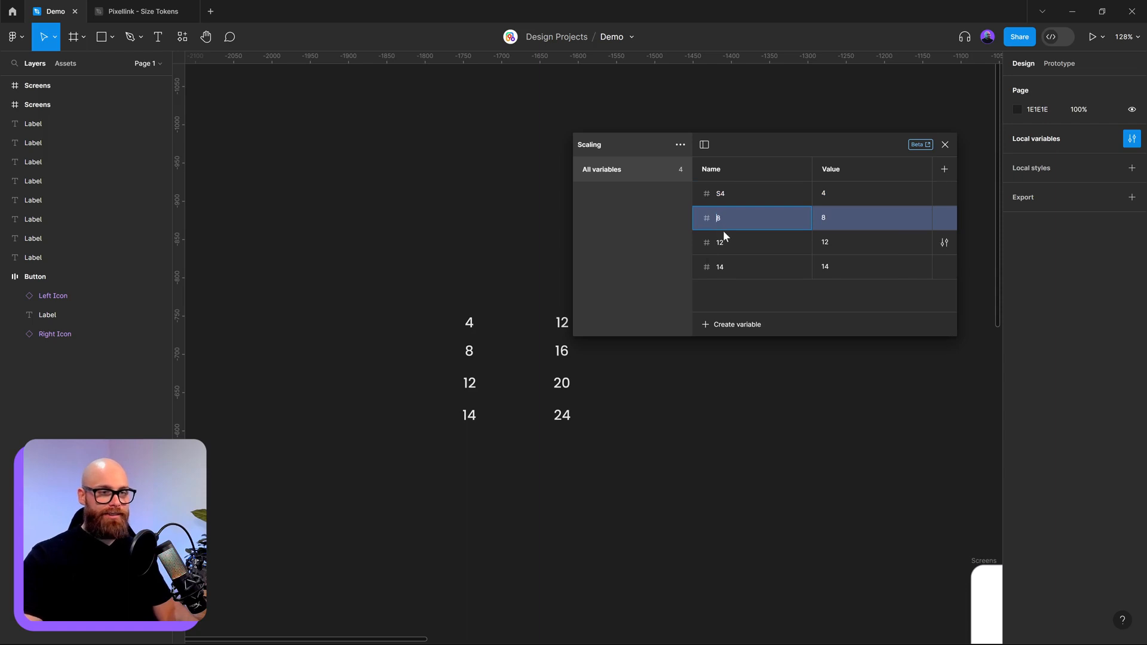
pyautogui.write('S')
pyautogui.click(717, 245)
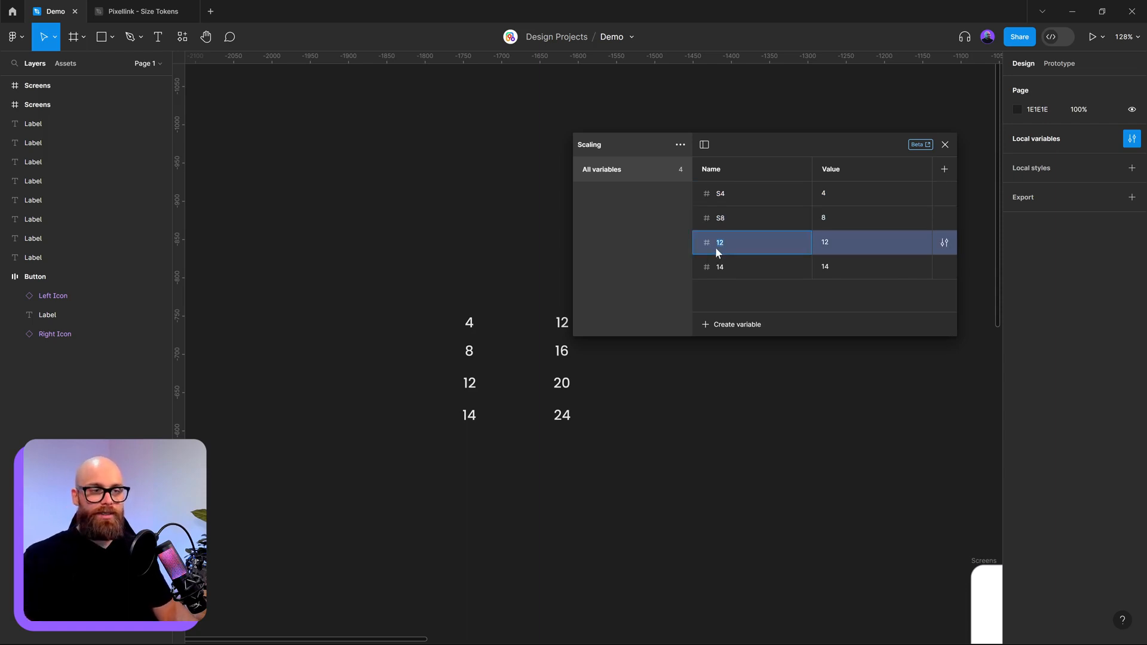
pyautogui.write('S')
pyautogui.doubleClick(720, 267)
pyautogui.write('S')
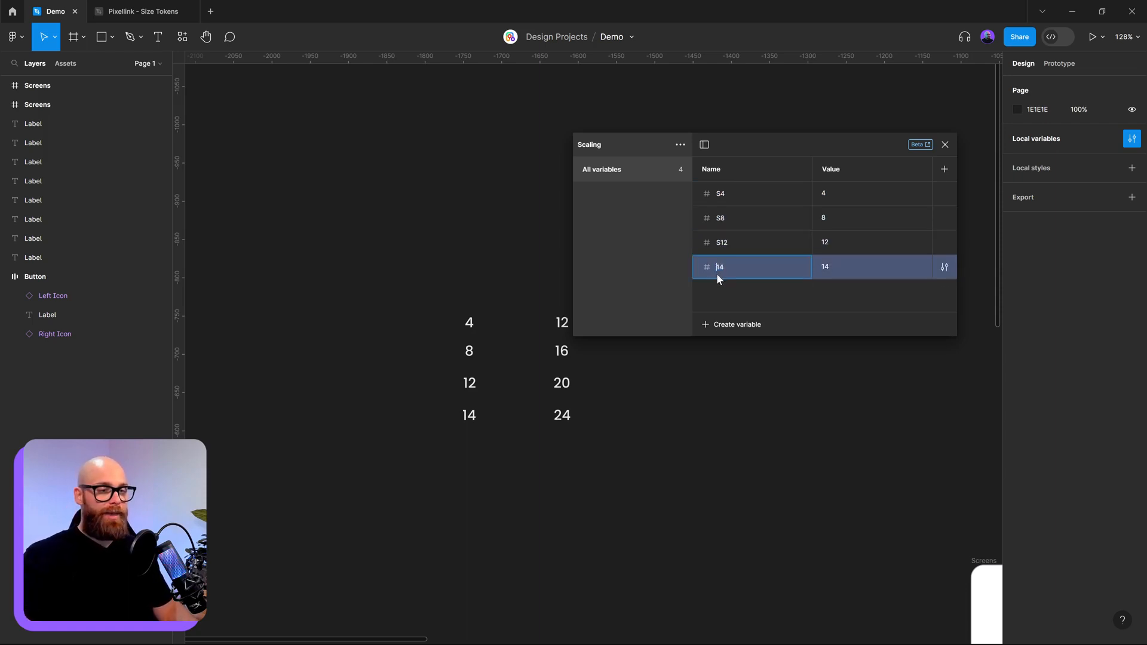
# - Compare the first number column on the canvas, starting with its top number, against the Scaling variables
pyautogui.moveTo(442, 279); pyautogui.dragTo(484, 443)
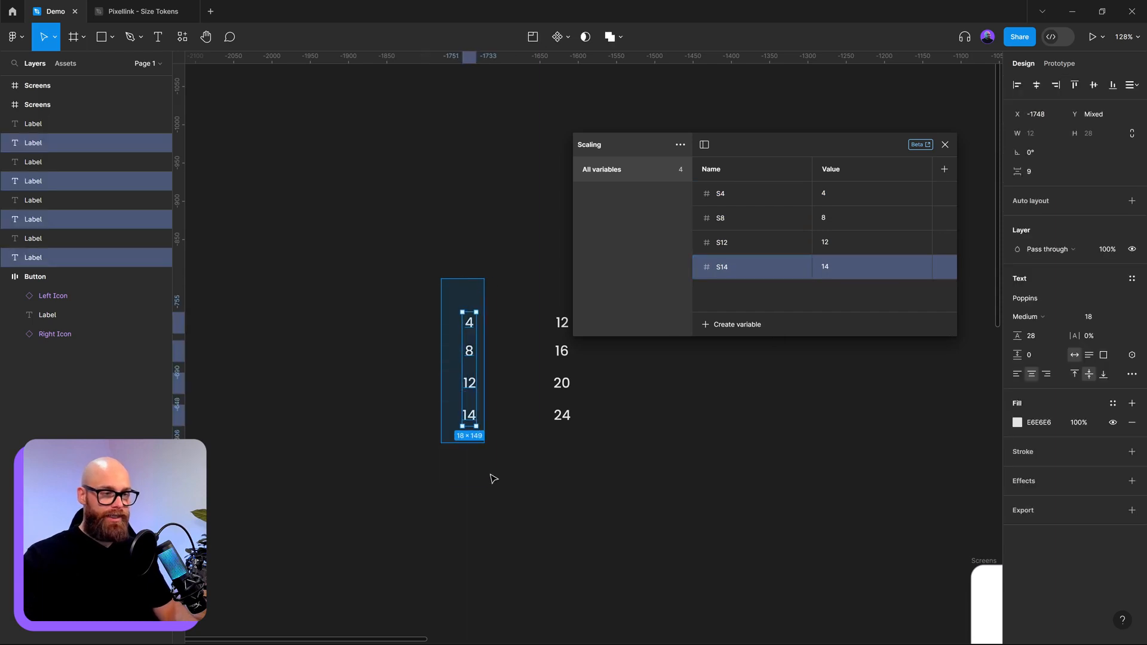
pyautogui.click(469, 327)
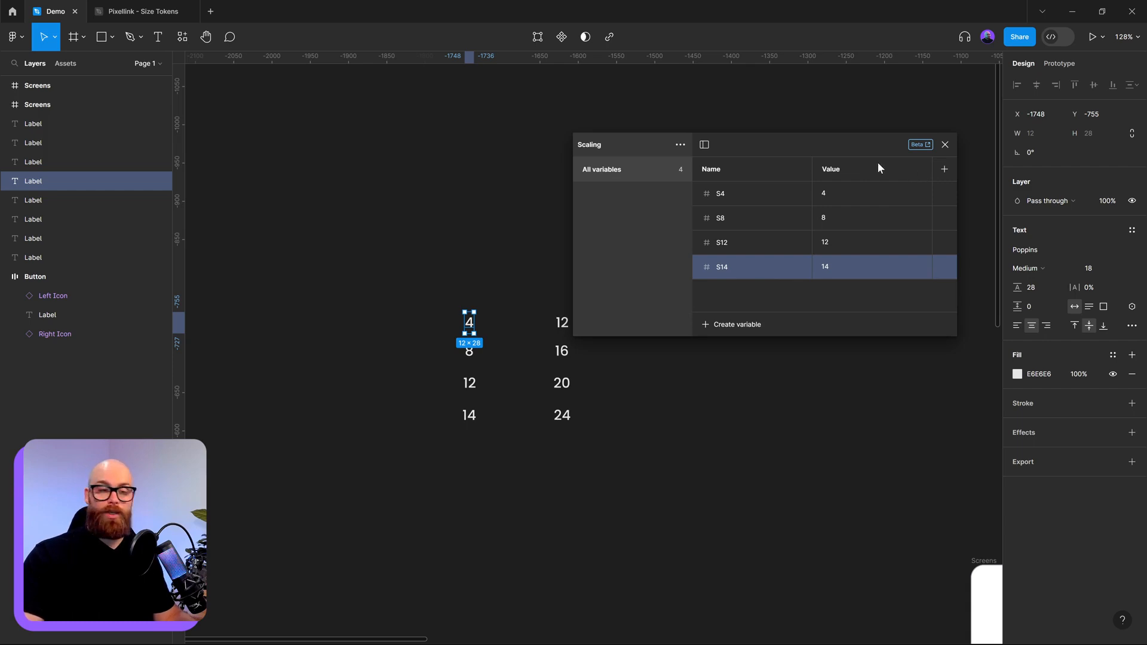
# - Rename the Scaling collection's value mode to Small and add a second mode named Large
pyautogui.doubleClick(832, 170)
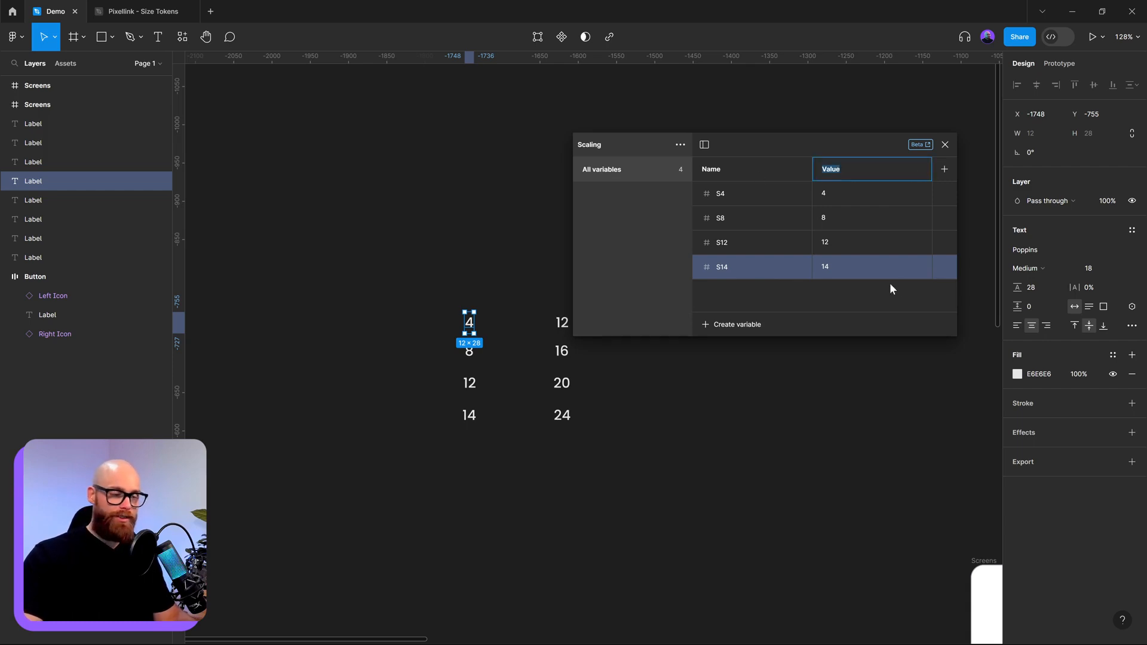
pyautogui.write('Small')
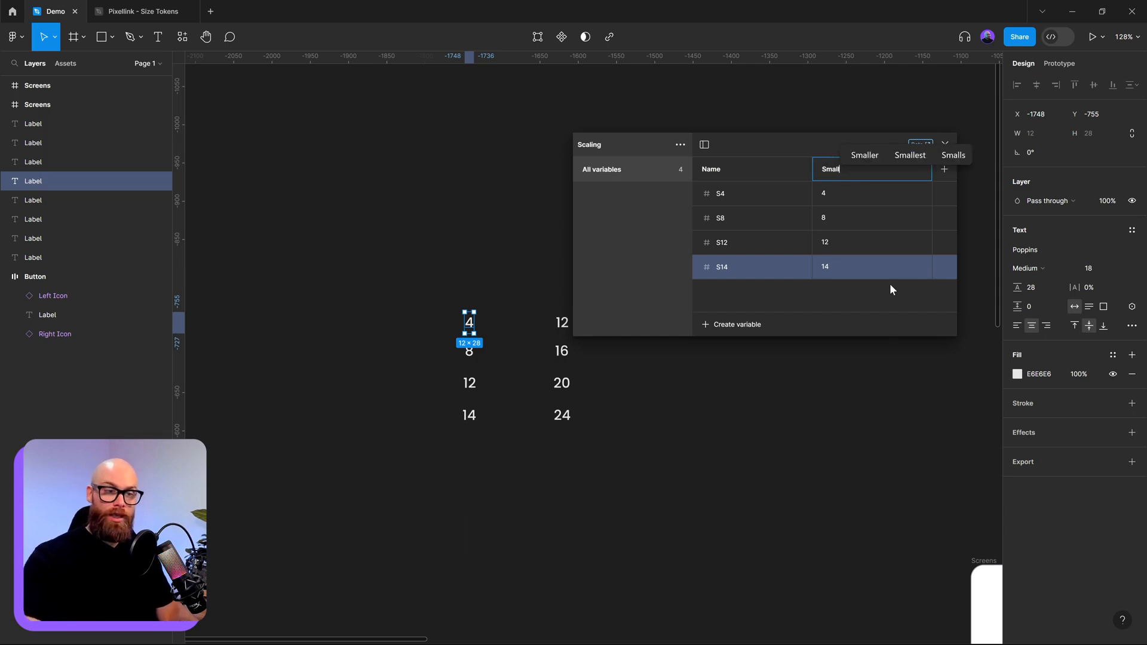
pyautogui.press('Return')
pyautogui.click(944, 171)
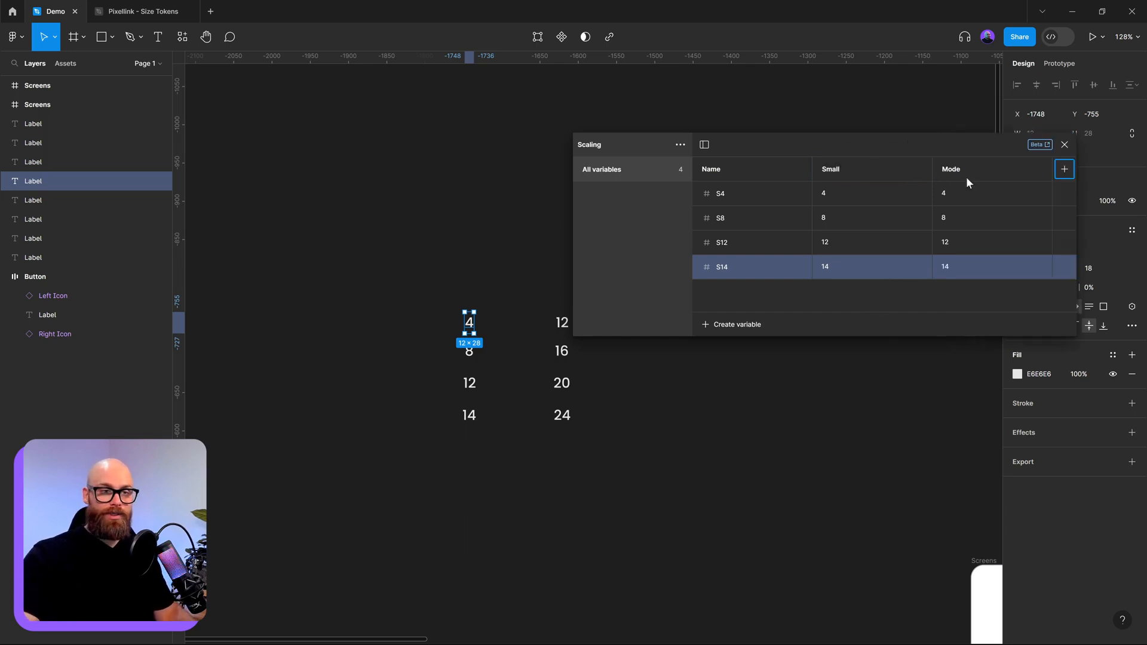
pyautogui.doubleClick(952, 171)
pyautogui.write('Large')
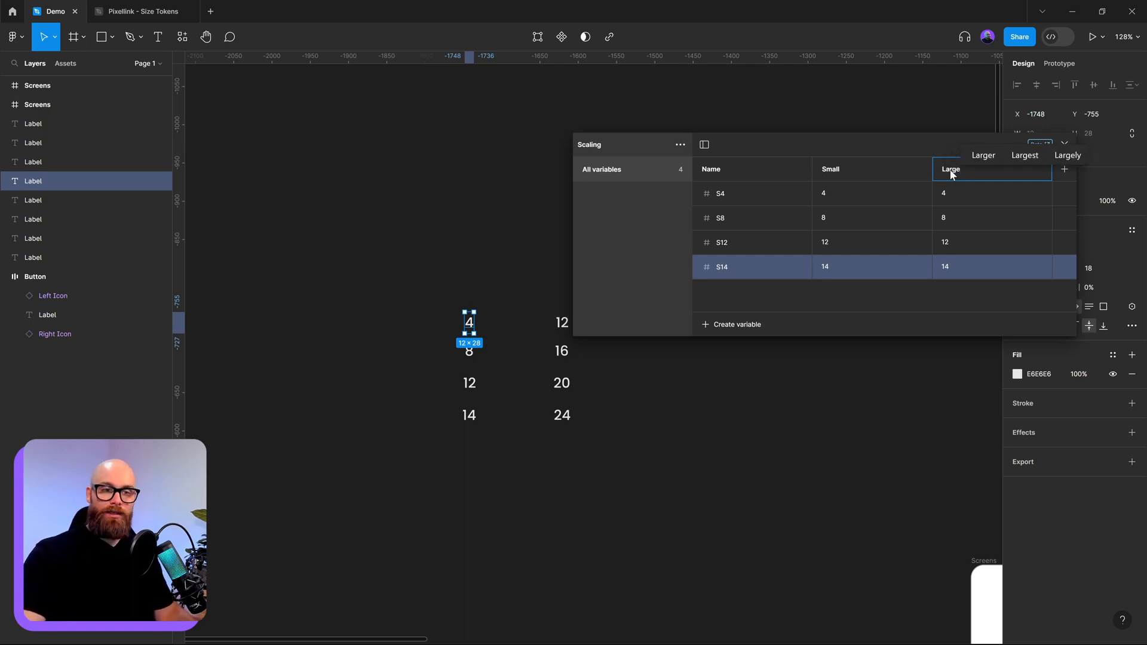
# - Set the Large values of S4, S8, S12 and S14 to 12, 16, 20 and 24
pyautogui.click(953, 193)
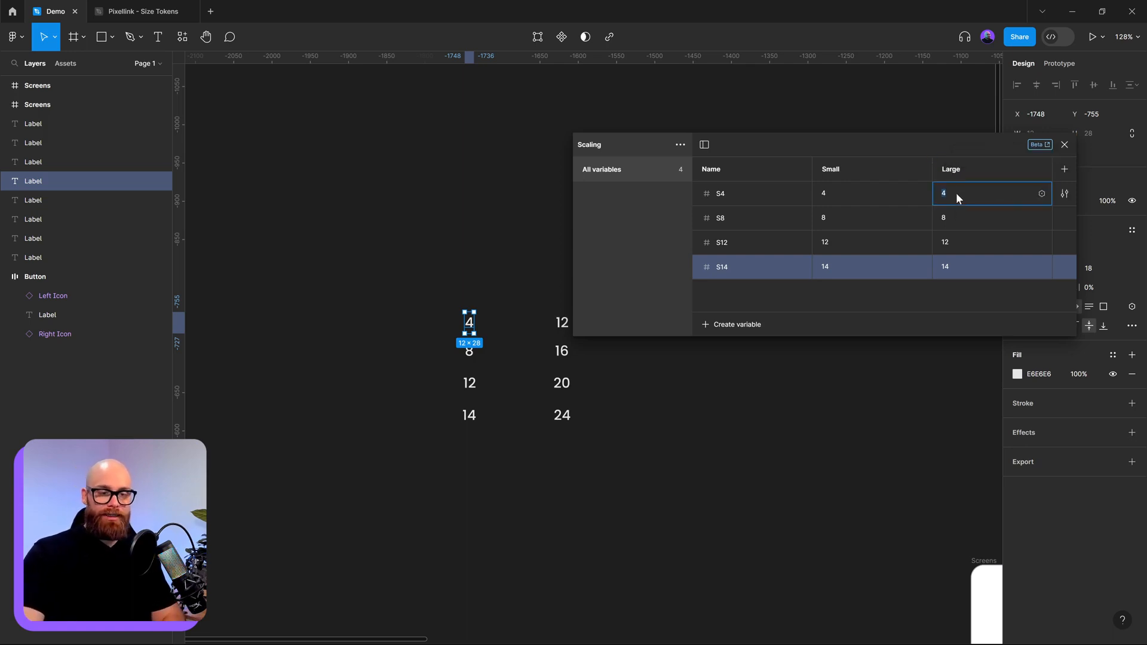
pyautogui.write('12')
pyautogui.click(963, 219)
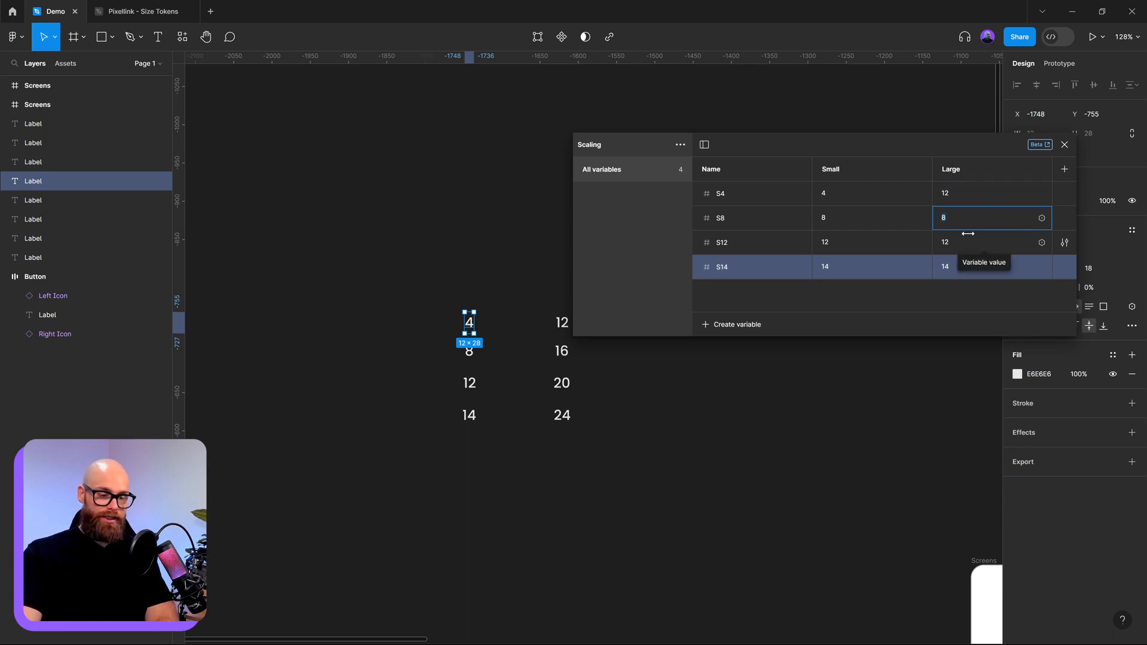
pyautogui.press('BackSpace')
pyautogui.write('16')
pyautogui.click(962, 242)
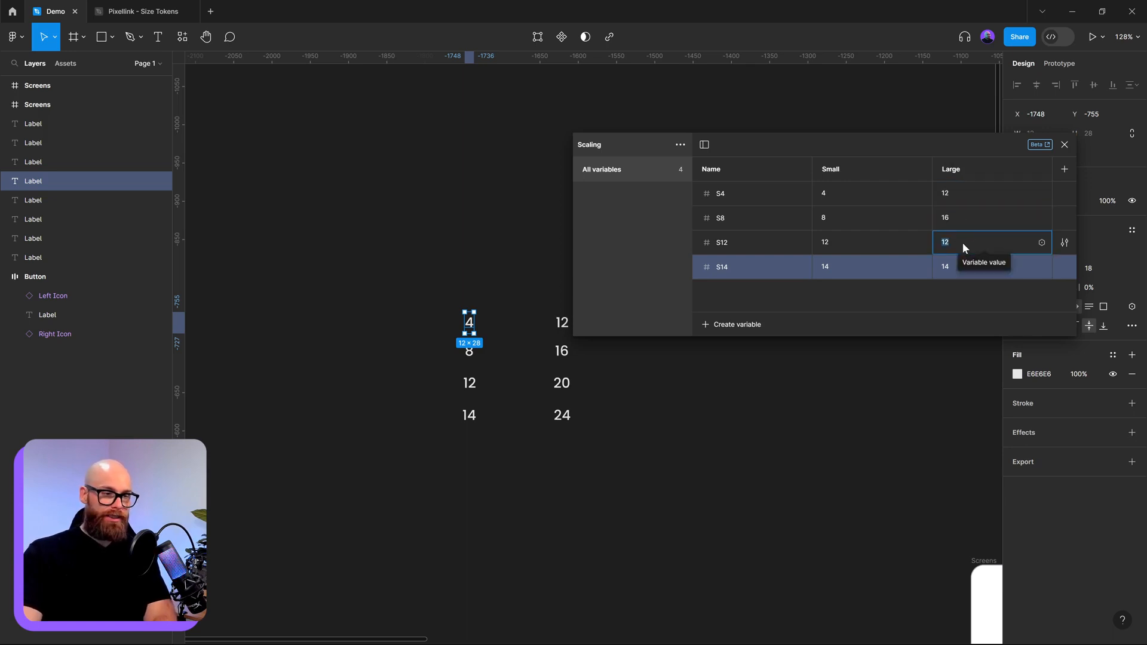
pyautogui.write('20')
pyautogui.click(959, 267)
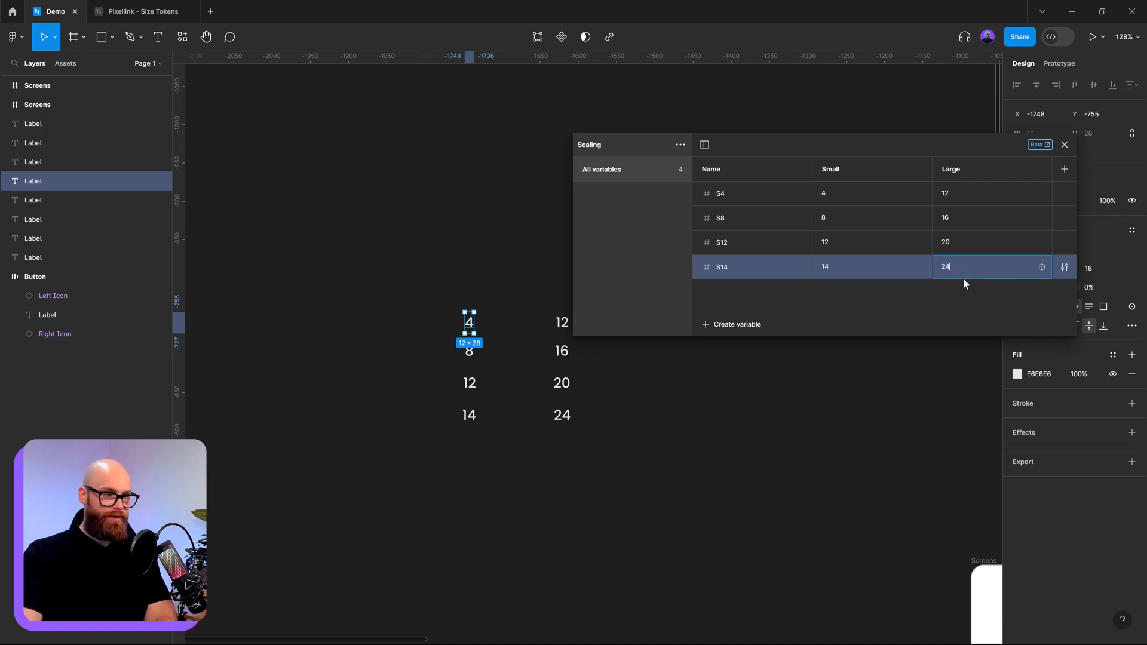
pyautogui.click(941, 304)
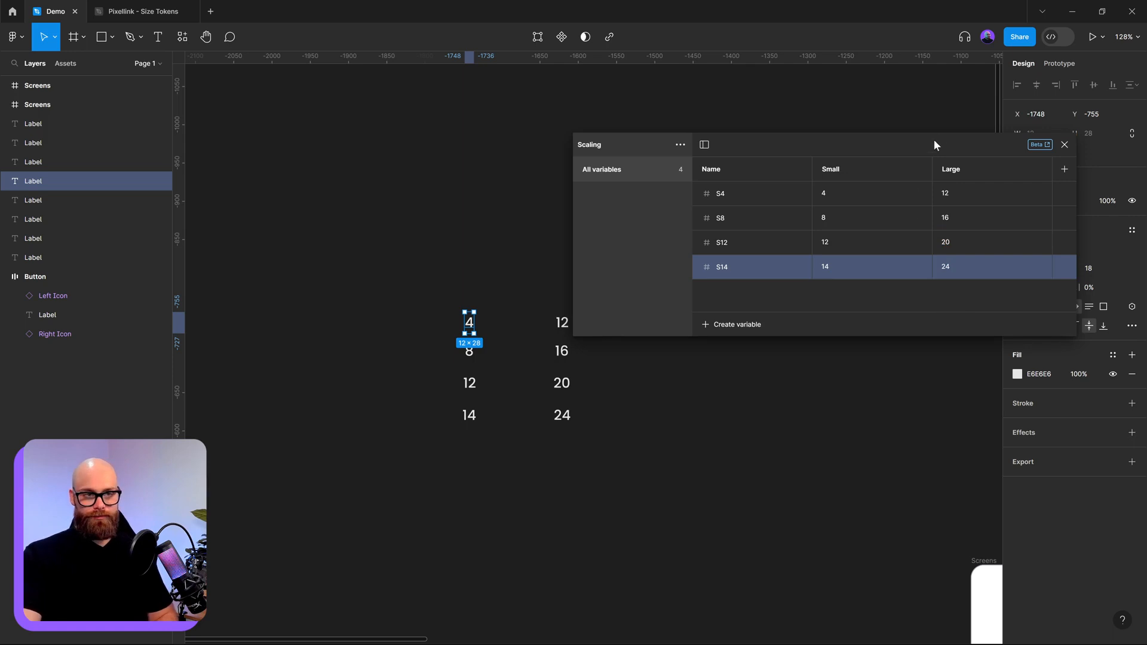
pyautogui.moveTo(934, 145); pyautogui.dragTo(884, 134)
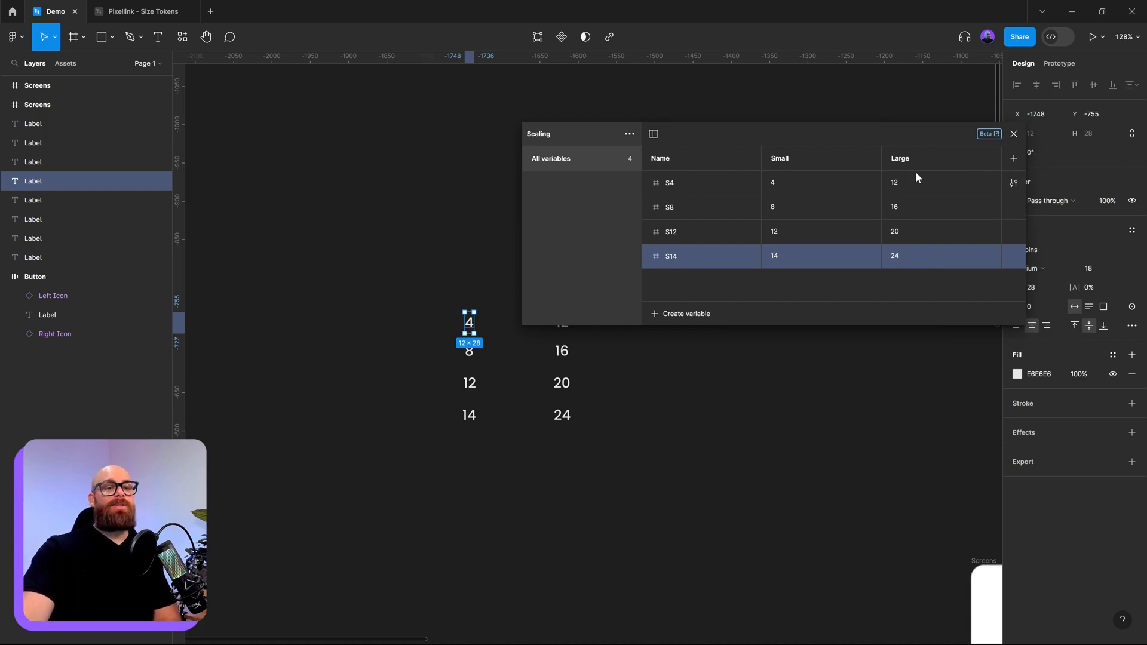
# - Hide the S4, S8 and S12 variables of the Scaling collection from publishing
pyautogui.click(630, 138)
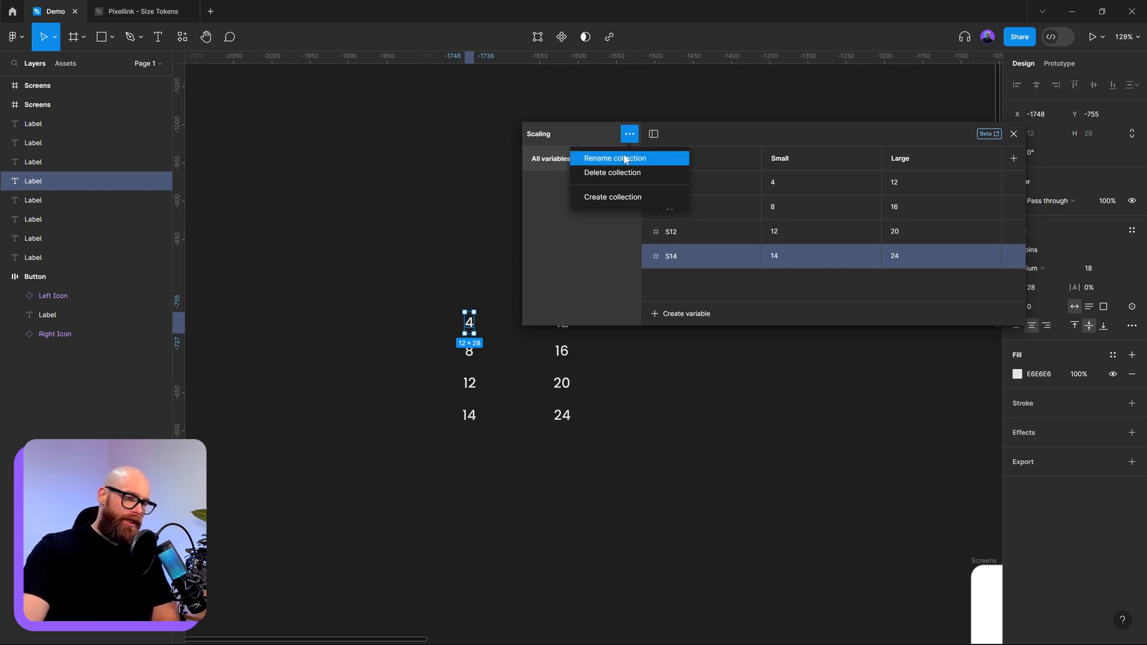
pyautogui.click(1010, 183)
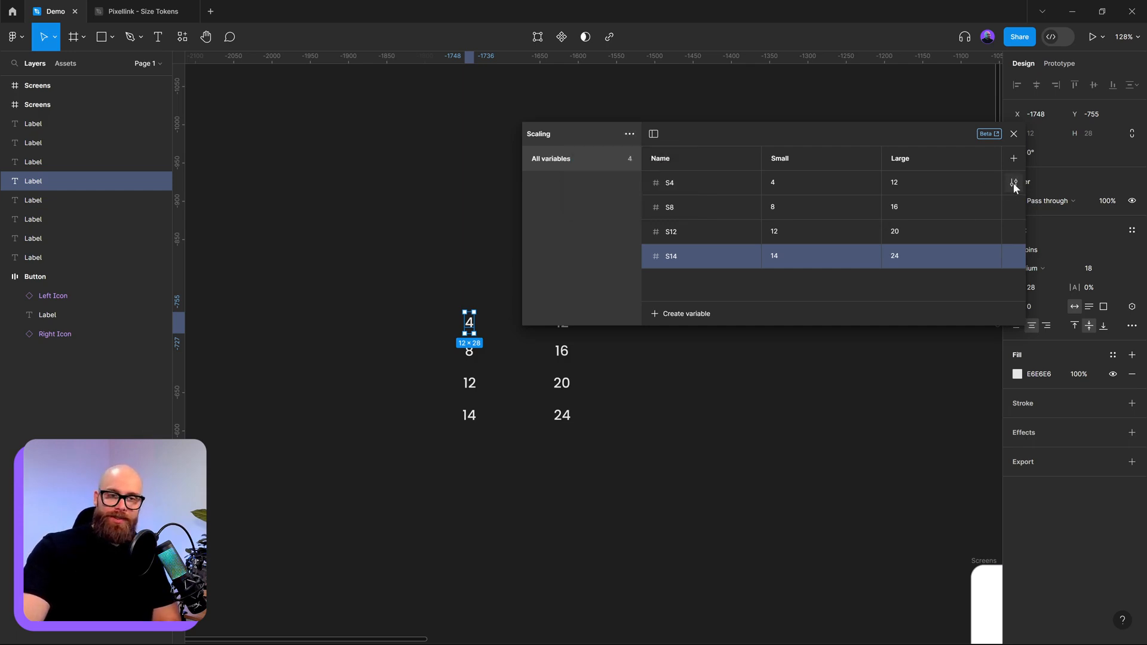
pyautogui.click(1013, 182)
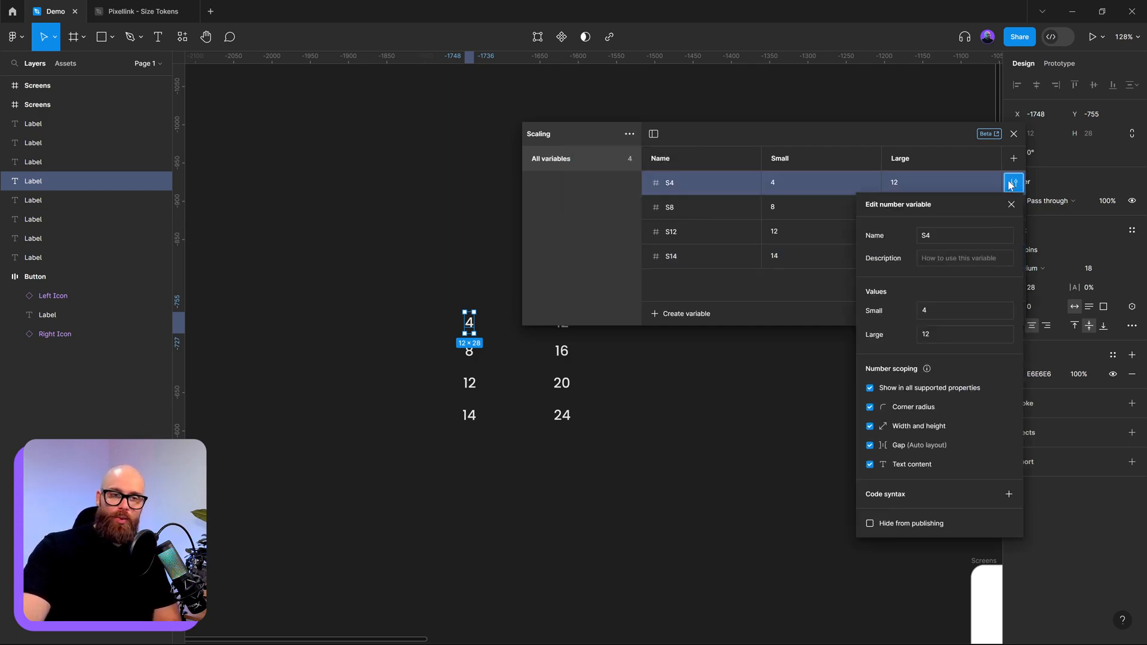
pyautogui.click(869, 524)
pyautogui.press('Escape')
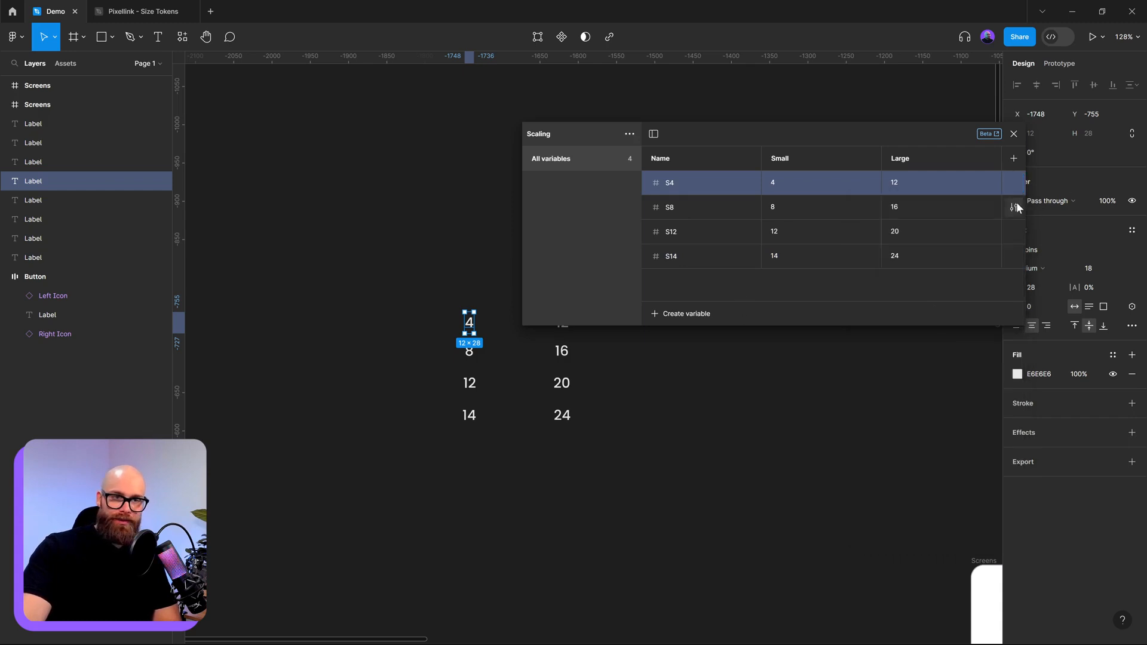
pyautogui.click(1014, 207)
pyautogui.click(869, 548)
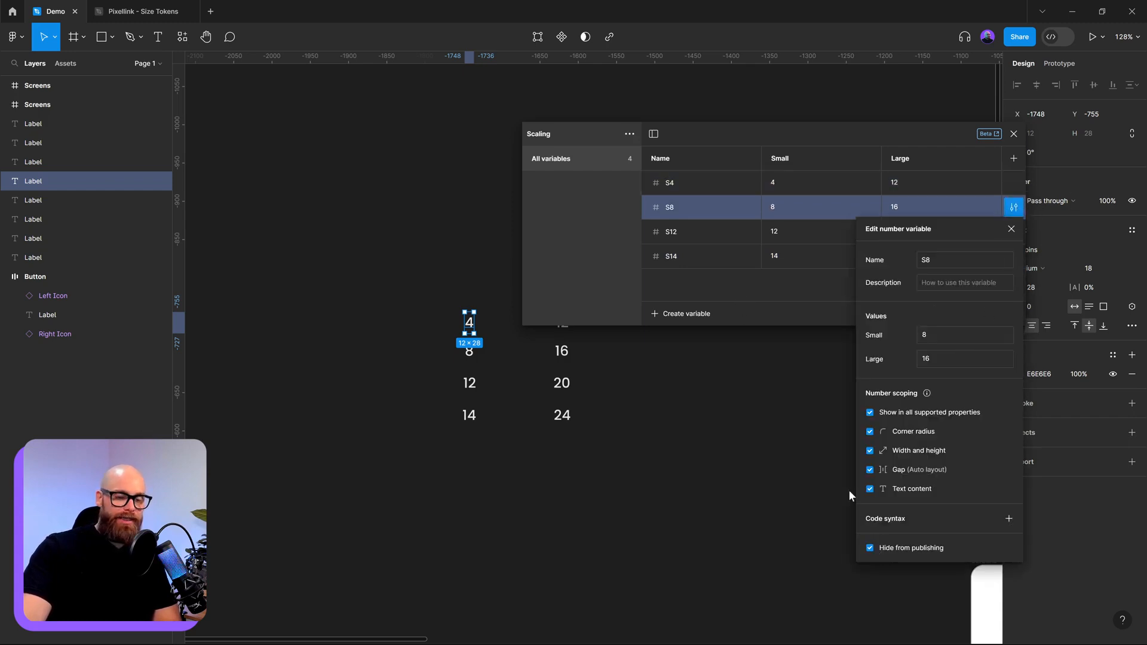
pyautogui.press('Escape')
pyautogui.click(1011, 232)
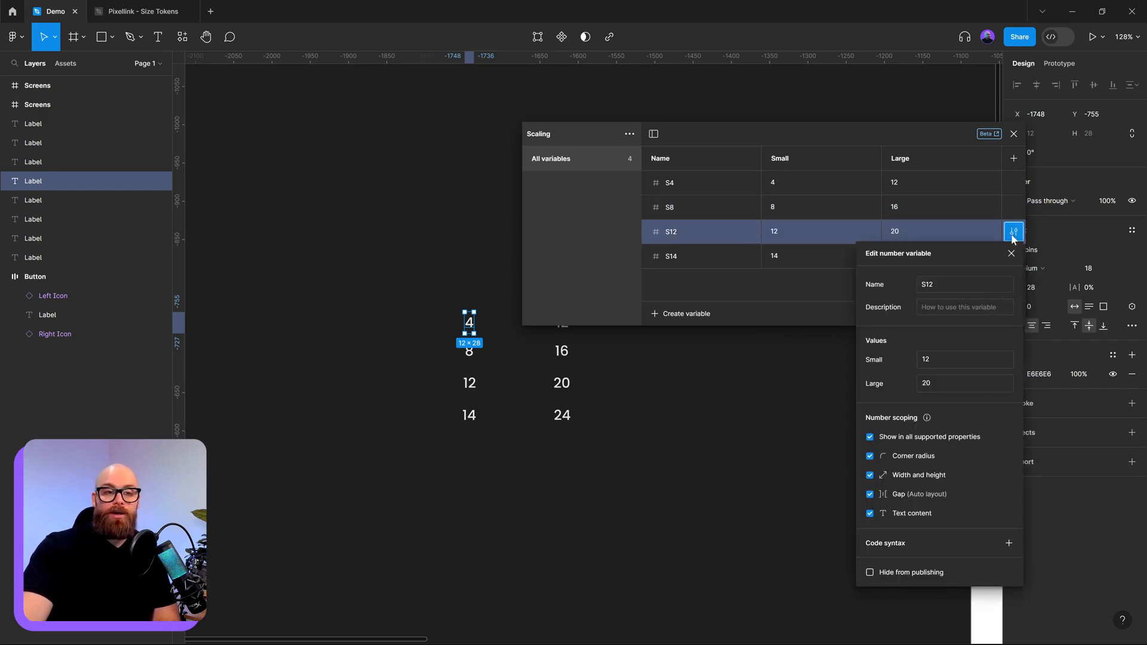
pyautogui.click(871, 573)
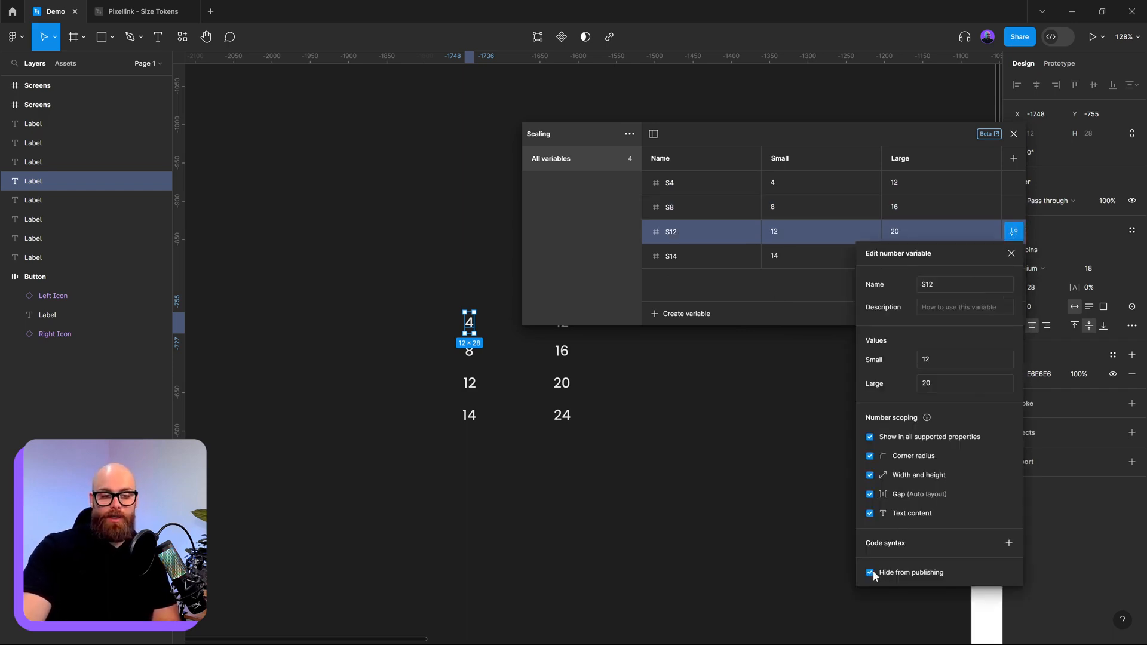
pyautogui.click(760, 299)
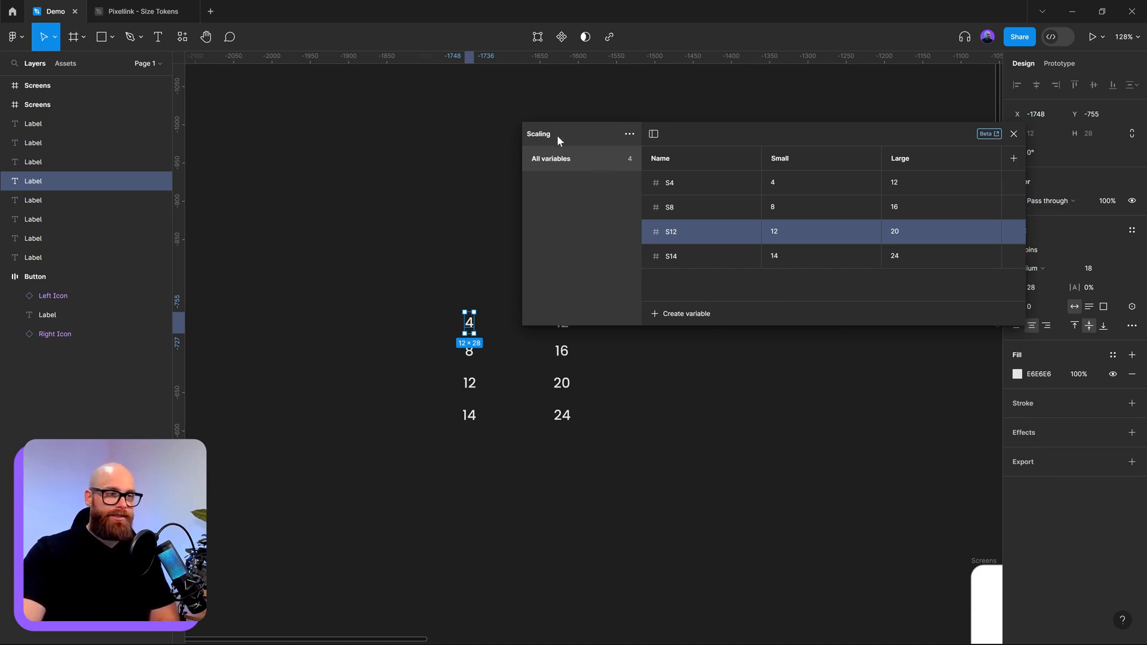
# - Create a second variable collection named Size
pyautogui.click(629, 135)
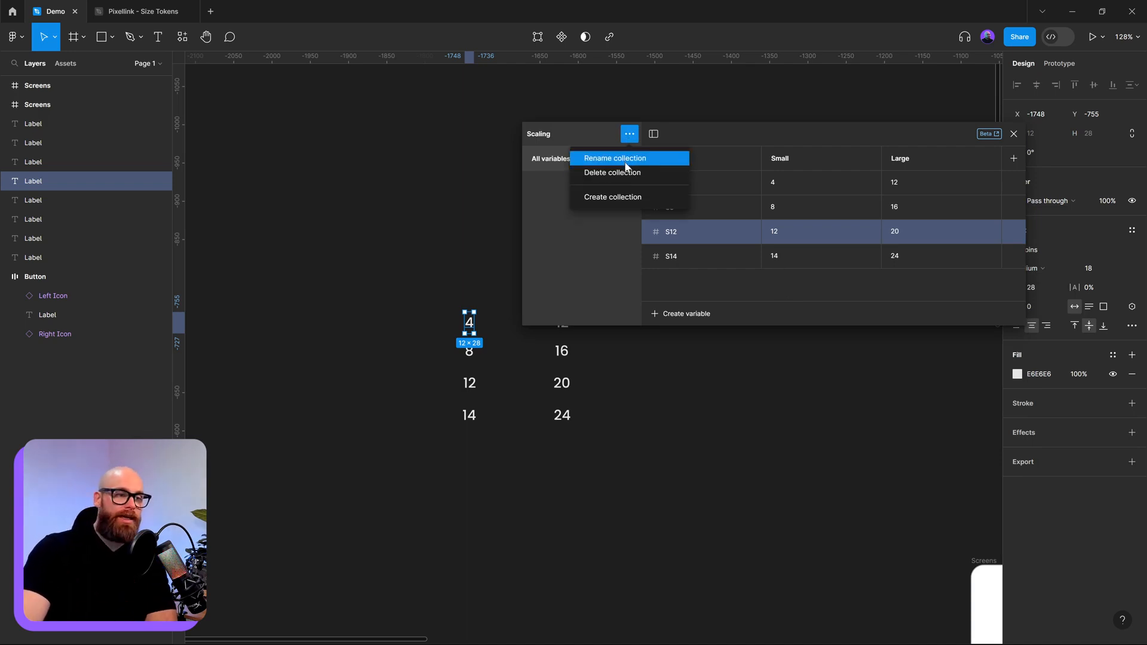
pyautogui.click(623, 197)
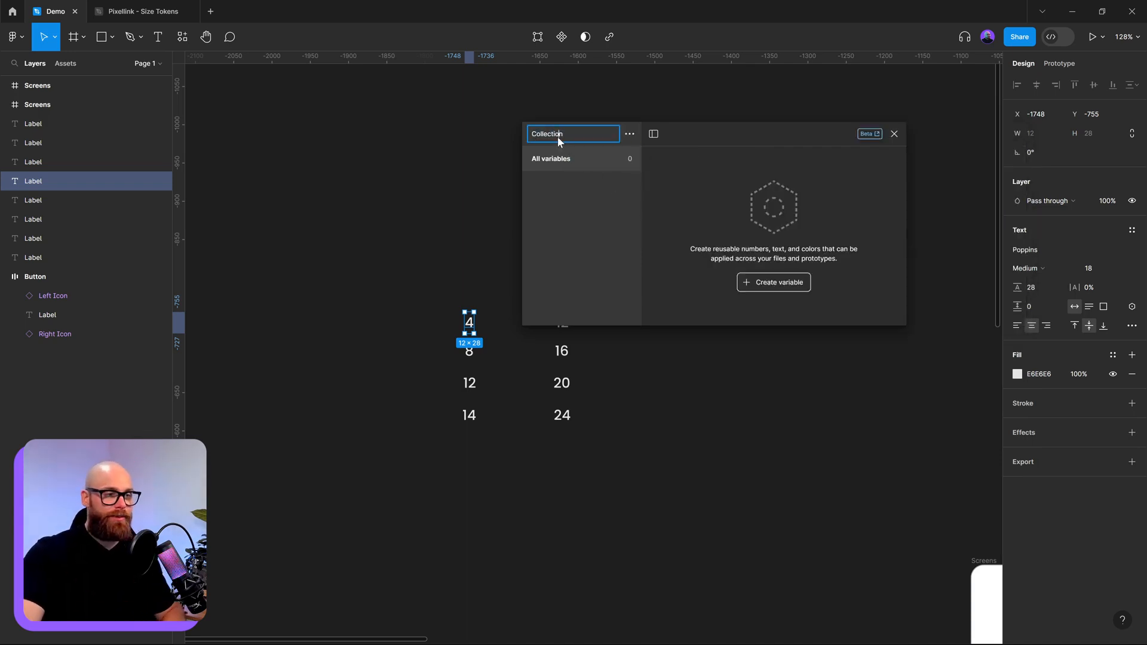
pyautogui.write('Size')
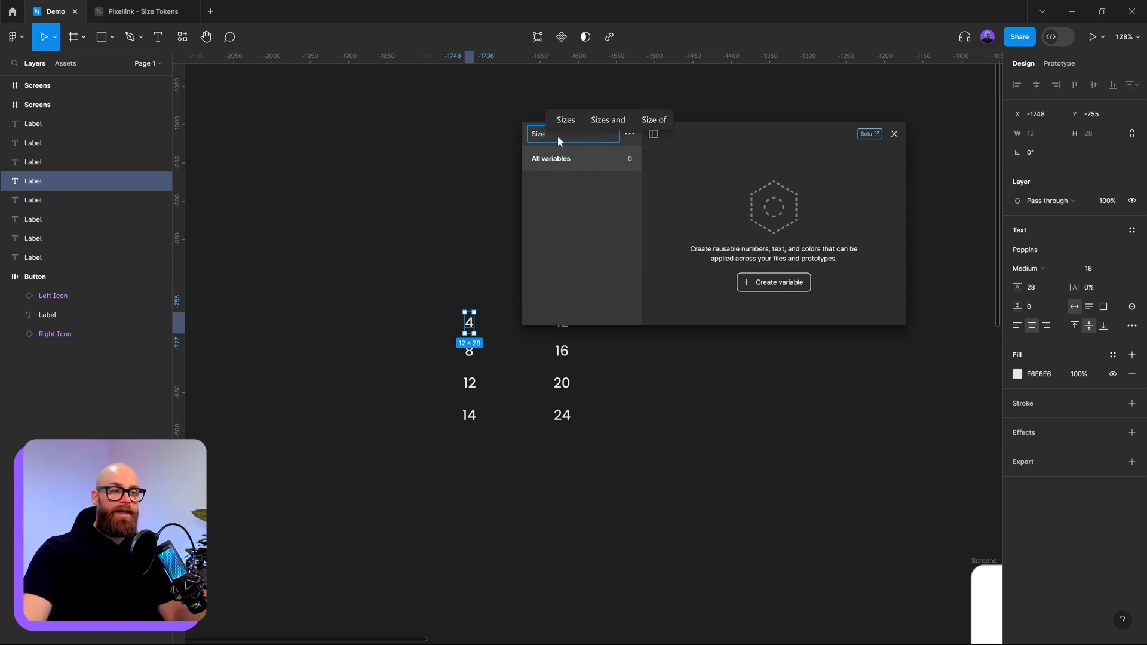
pyautogui.press('Return')
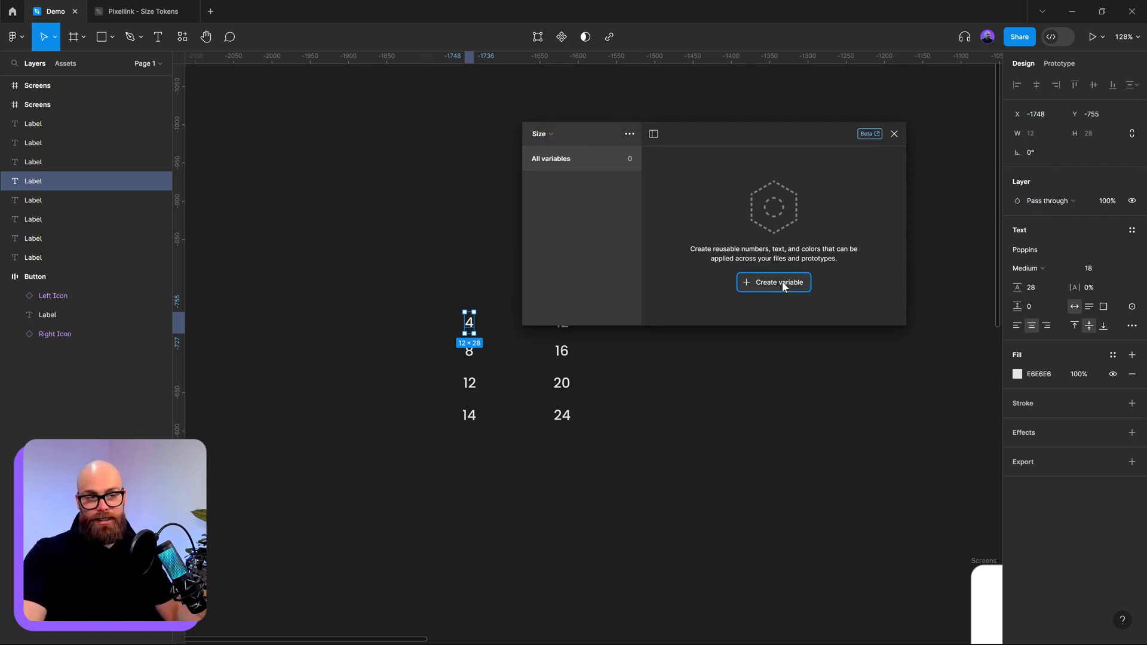
# - Create a number variable named #14 - [1000] in the Size collection
pyautogui.click(787, 286)
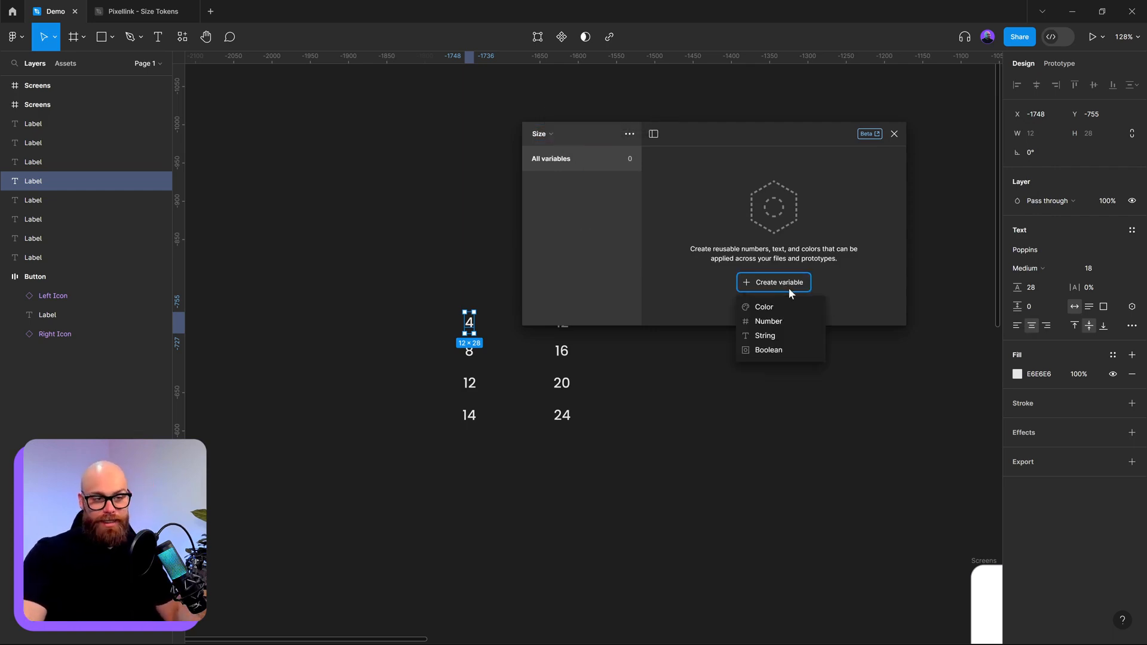
pyautogui.click(760, 322)
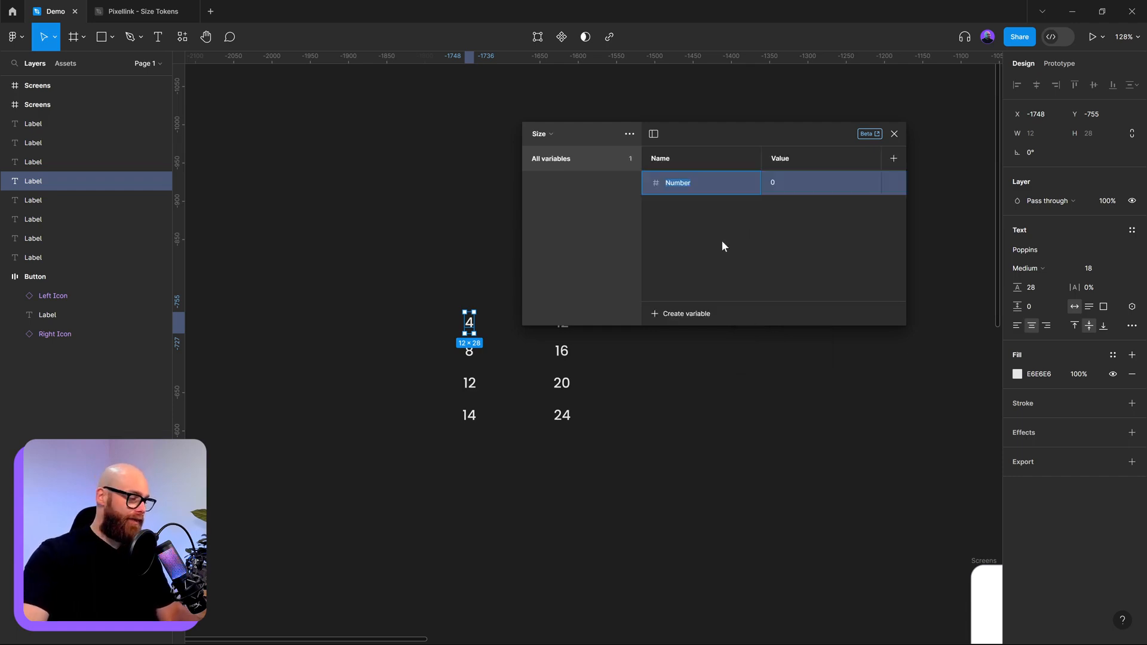
pyautogui.write('#')
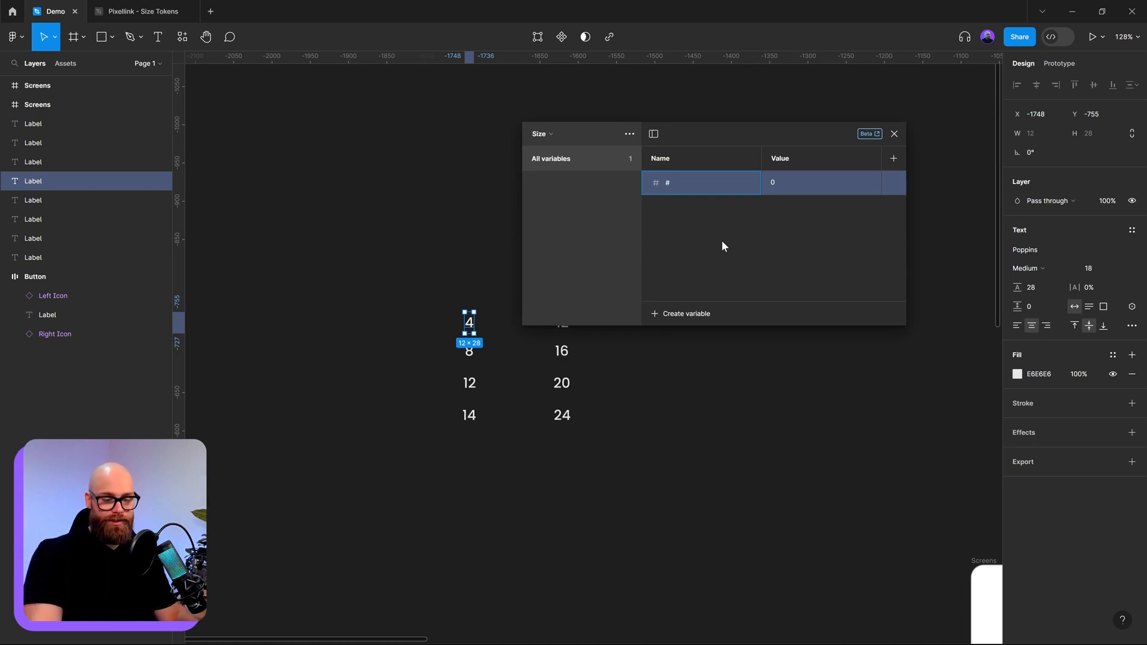
pyautogui.write('14')
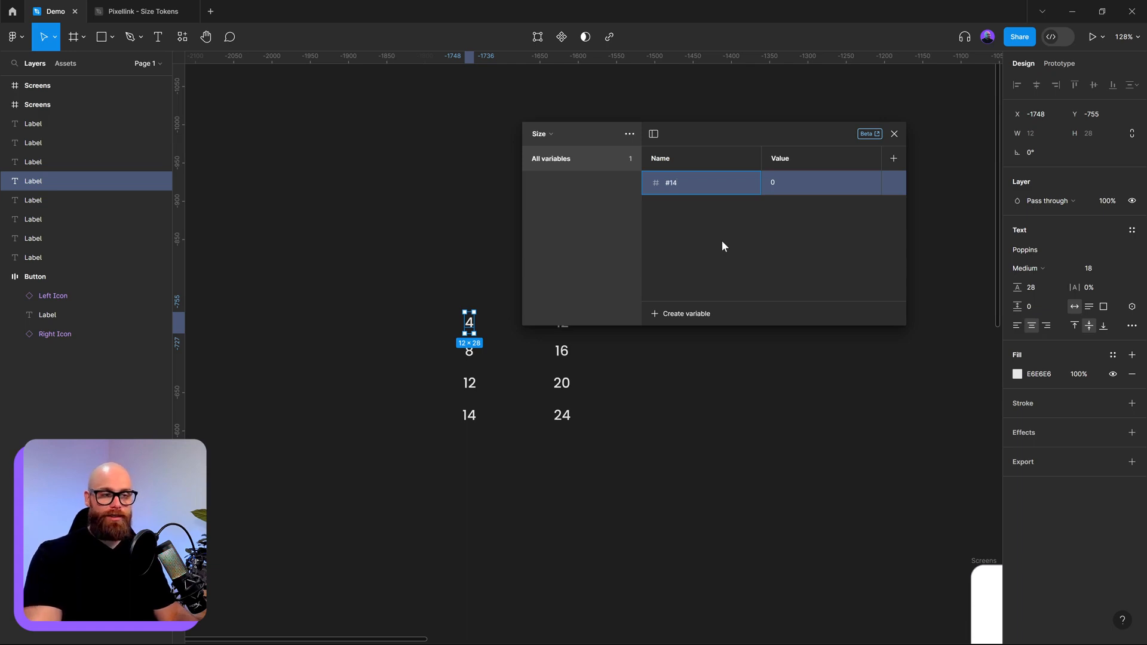
pyautogui.write(' -')
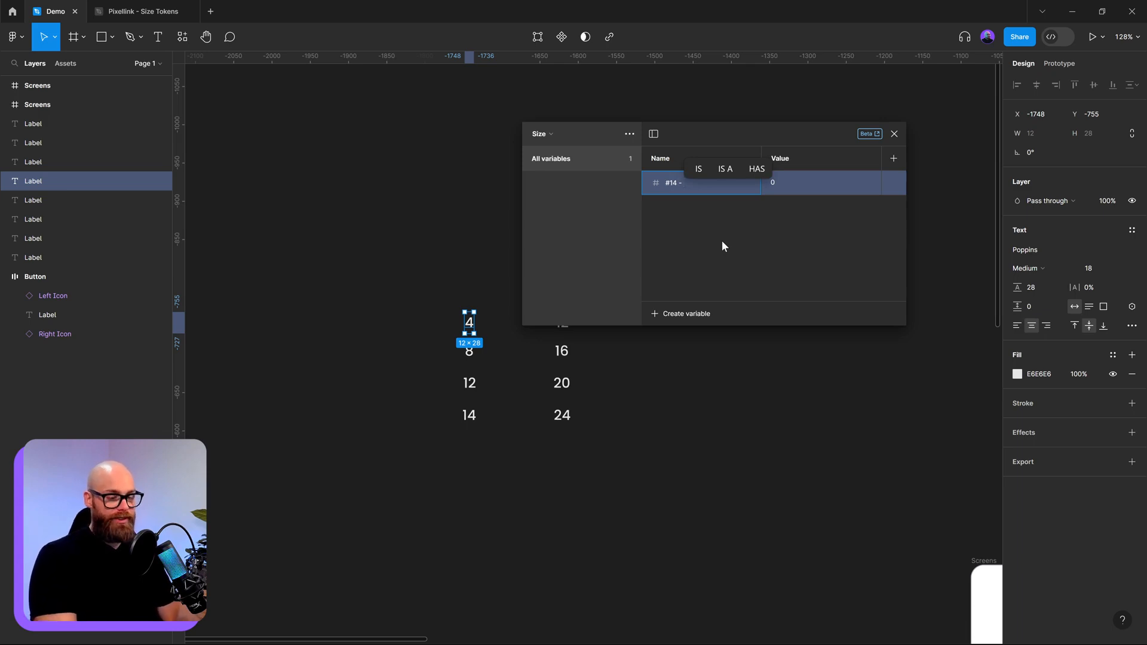
pyautogui.write(' [')
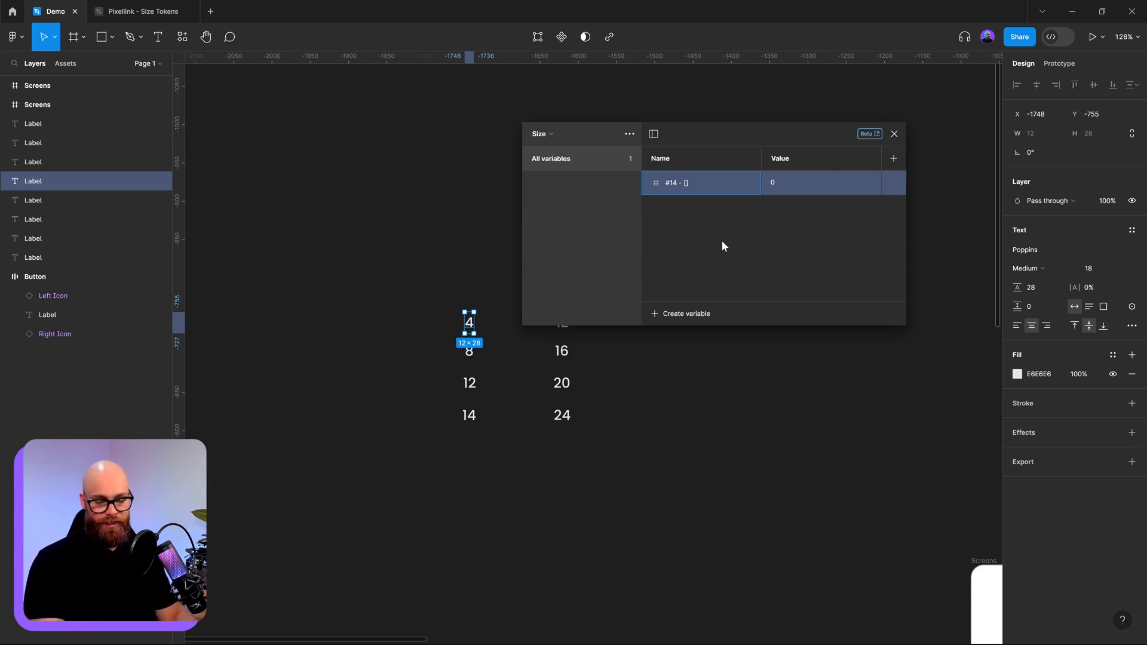
pyautogui.write('1')
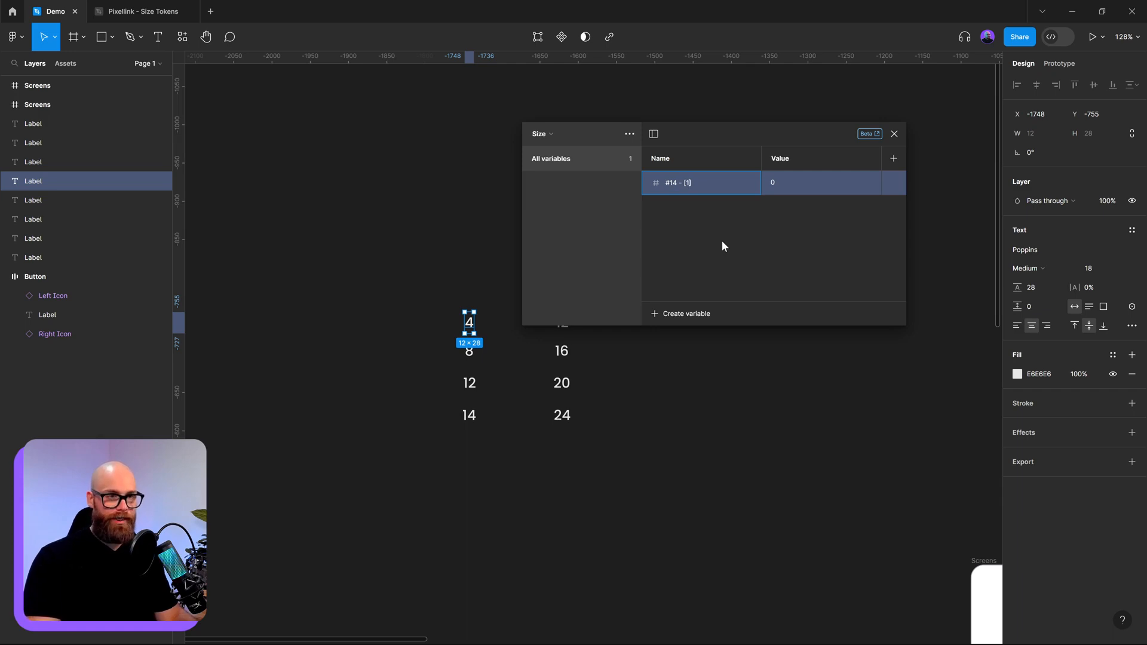
pyautogui.write('000')
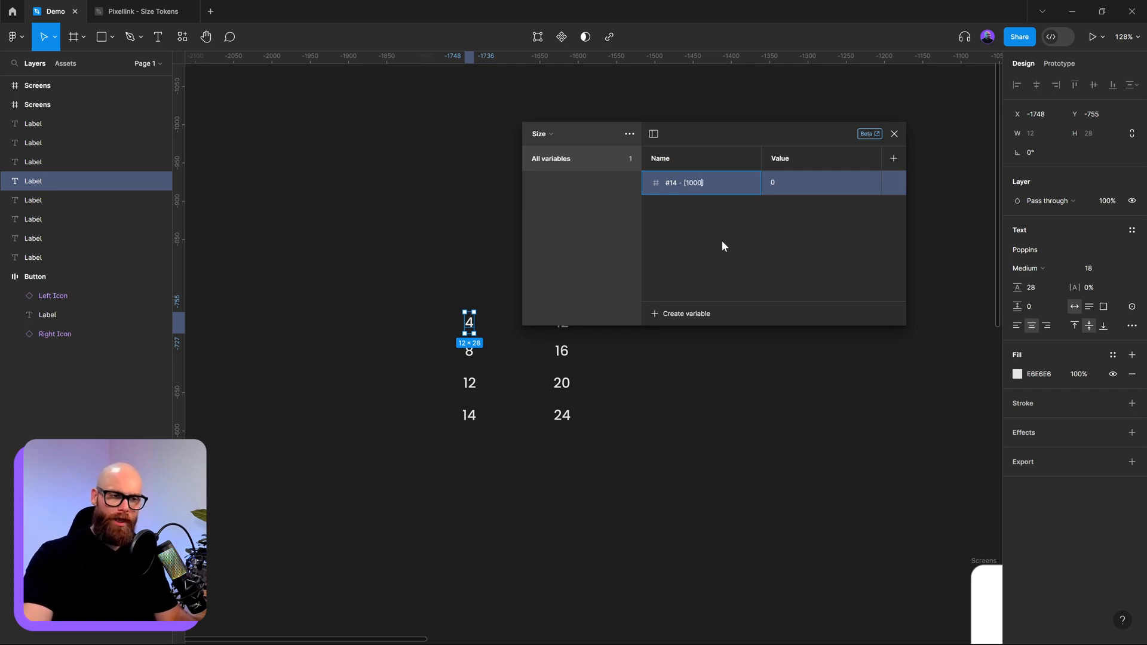
pyautogui.press('Return')
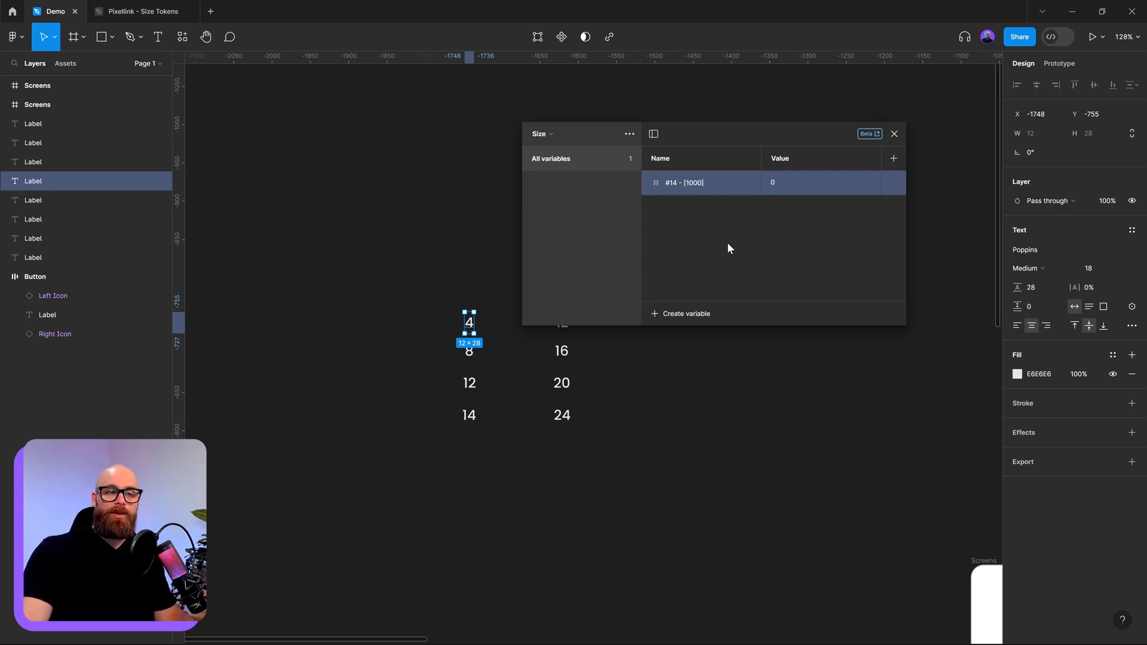
pyautogui.doubleClick(692, 187)
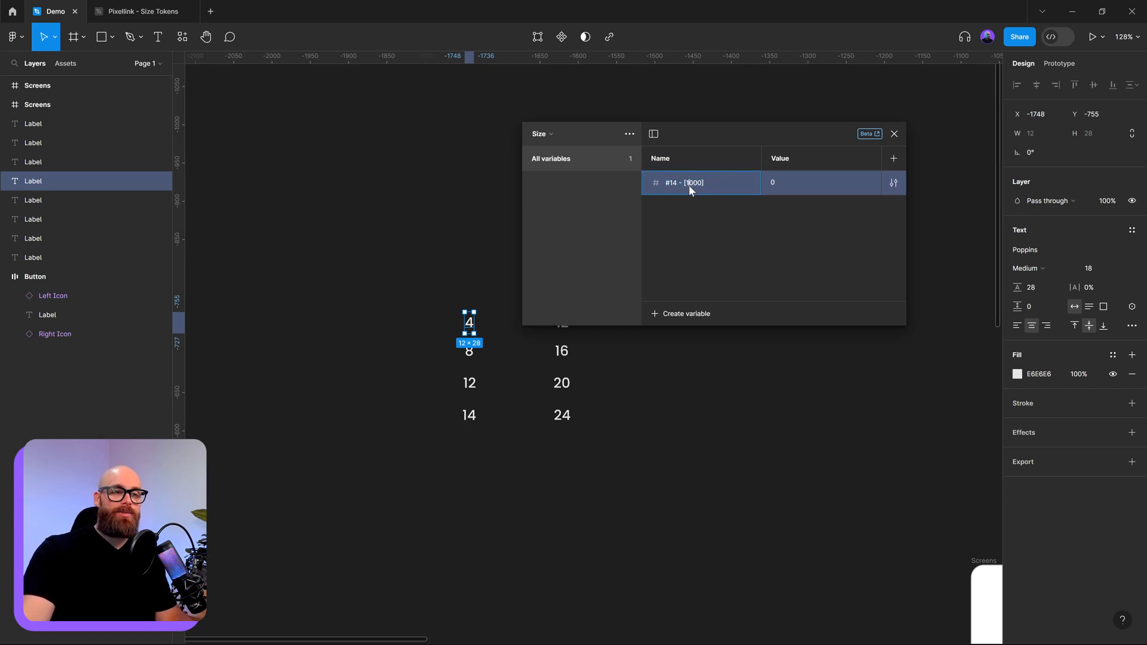
pyautogui.write(',')
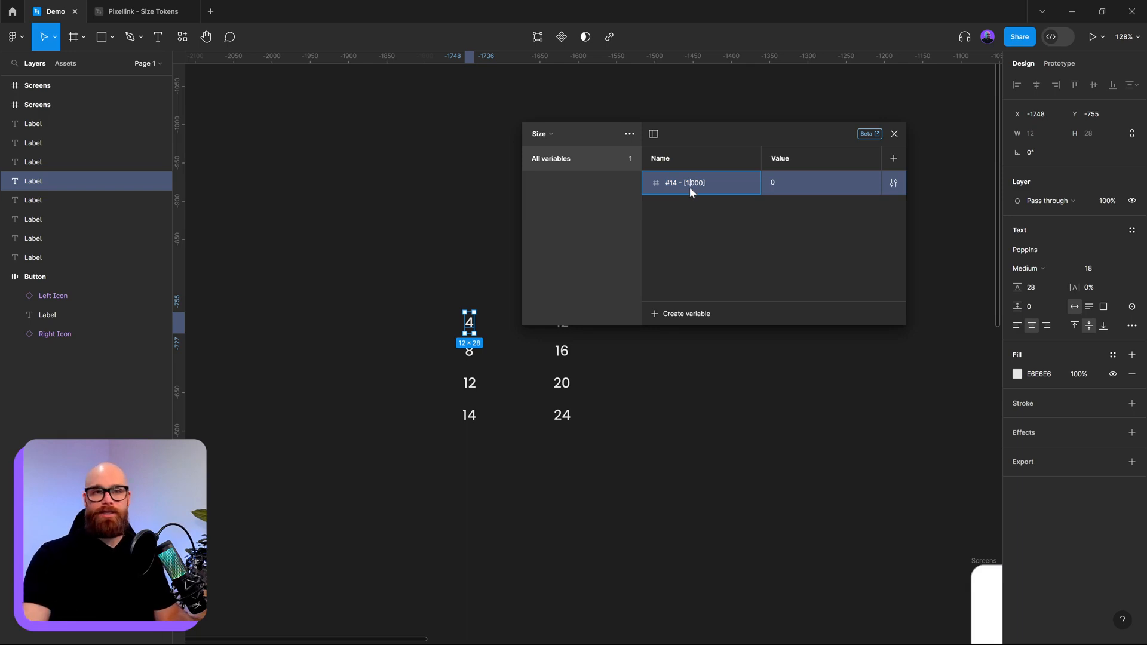
pyautogui.press('Escape')
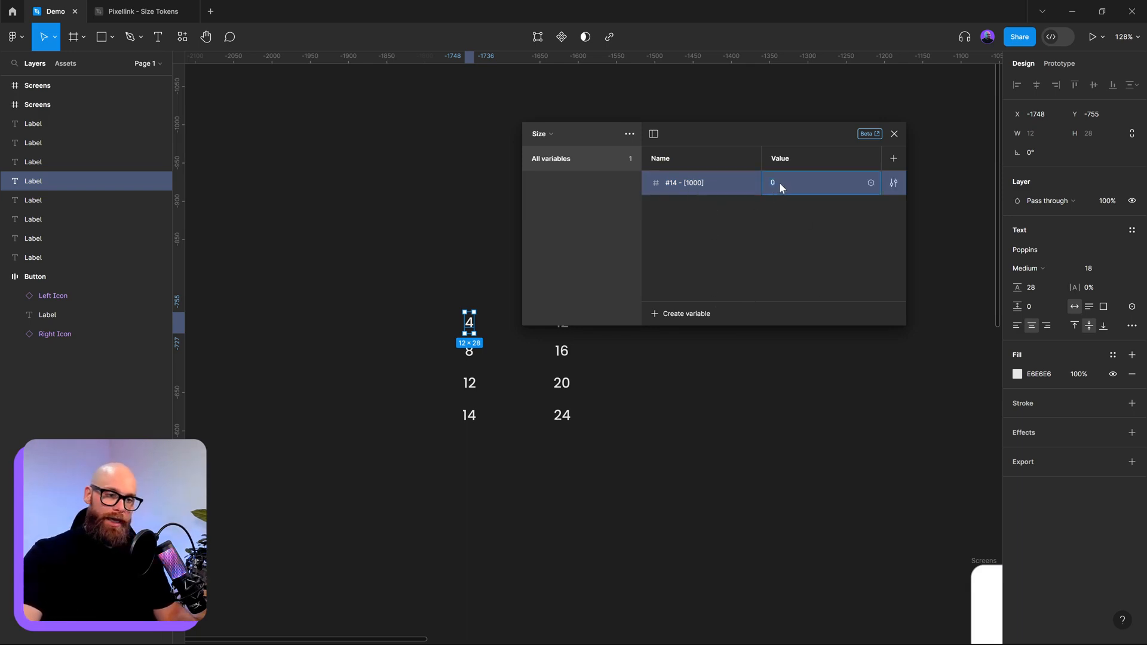
# - Alias the value of #14 - [1000] in the Size collection to the Scaling variable S14
pyautogui.rightClick(796, 180)
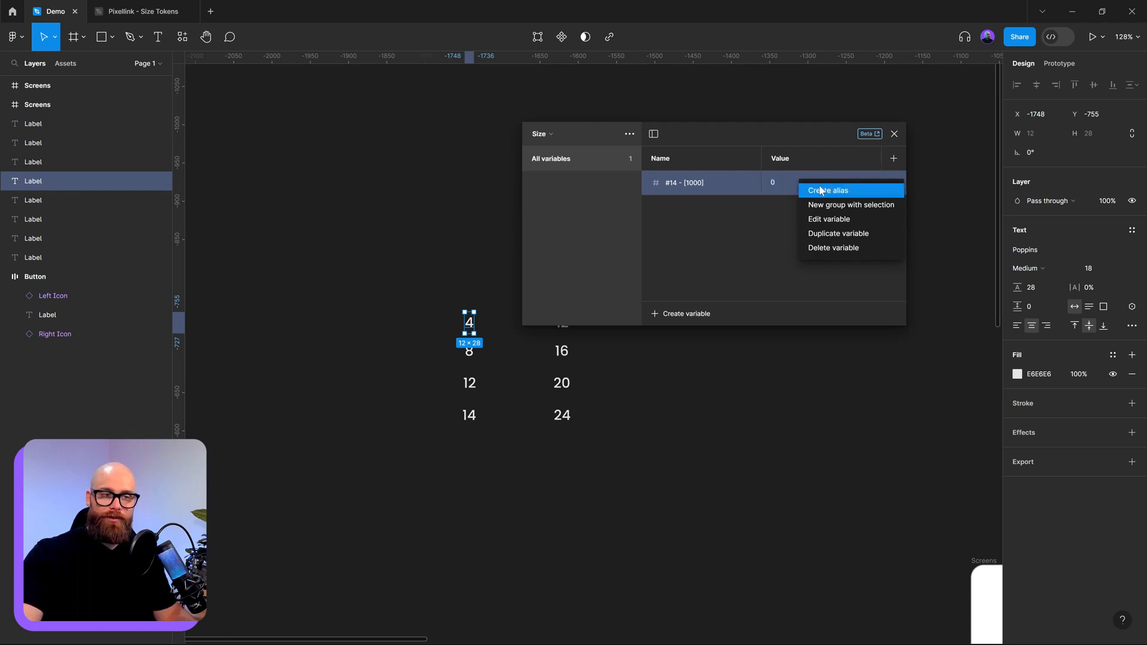
pyautogui.click(818, 189)
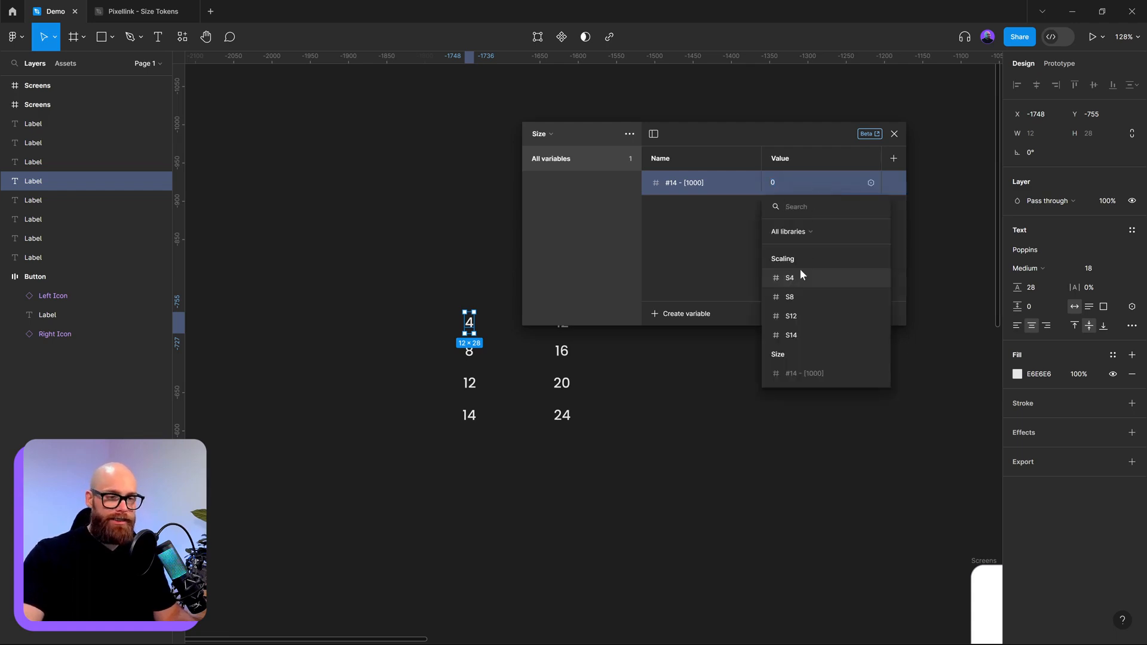
pyautogui.click(794, 335)
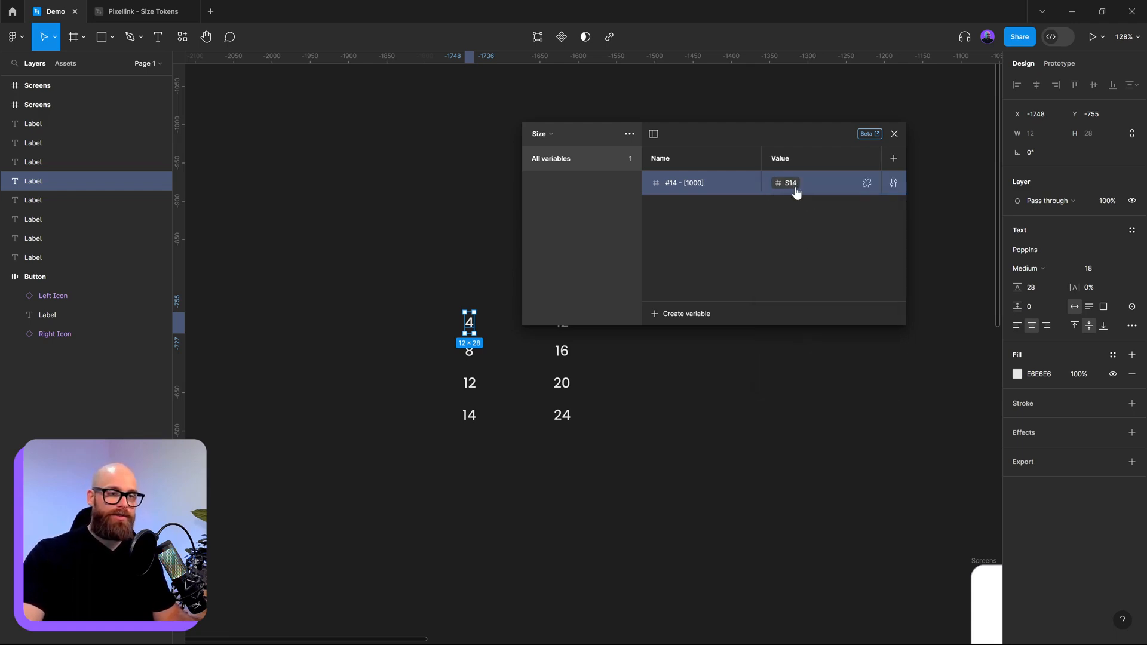
# - Duplicate #14 - [1000] as #12 - [0850] and alias the copy to the Scaling variable S12
pyautogui.rightClick(733, 184)
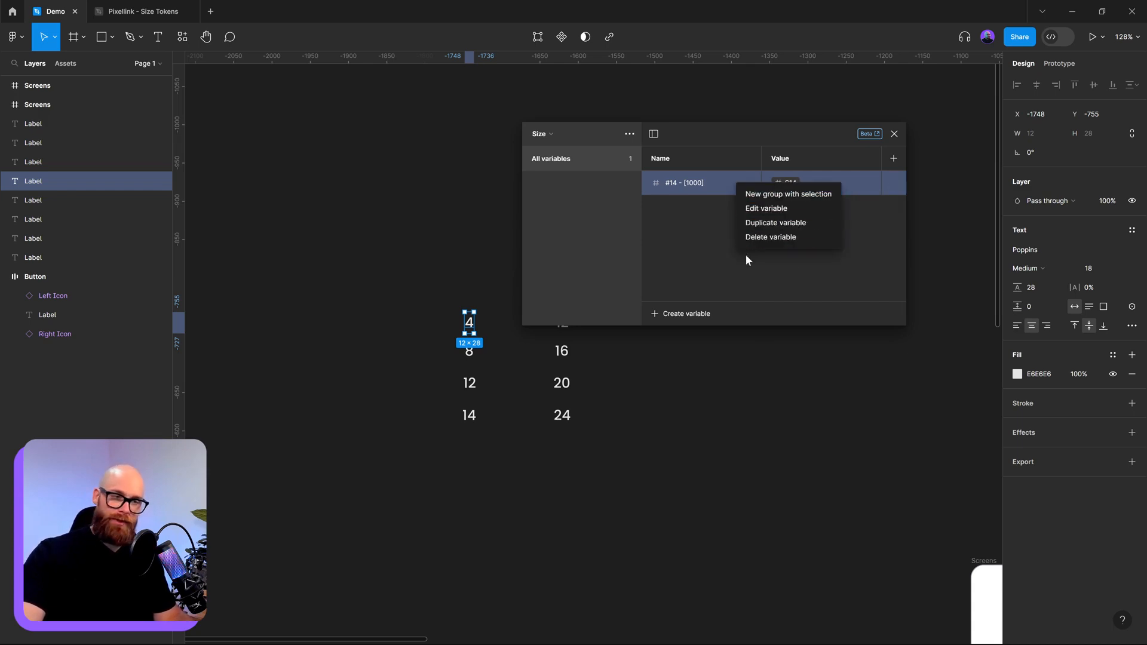
pyautogui.click(751, 223)
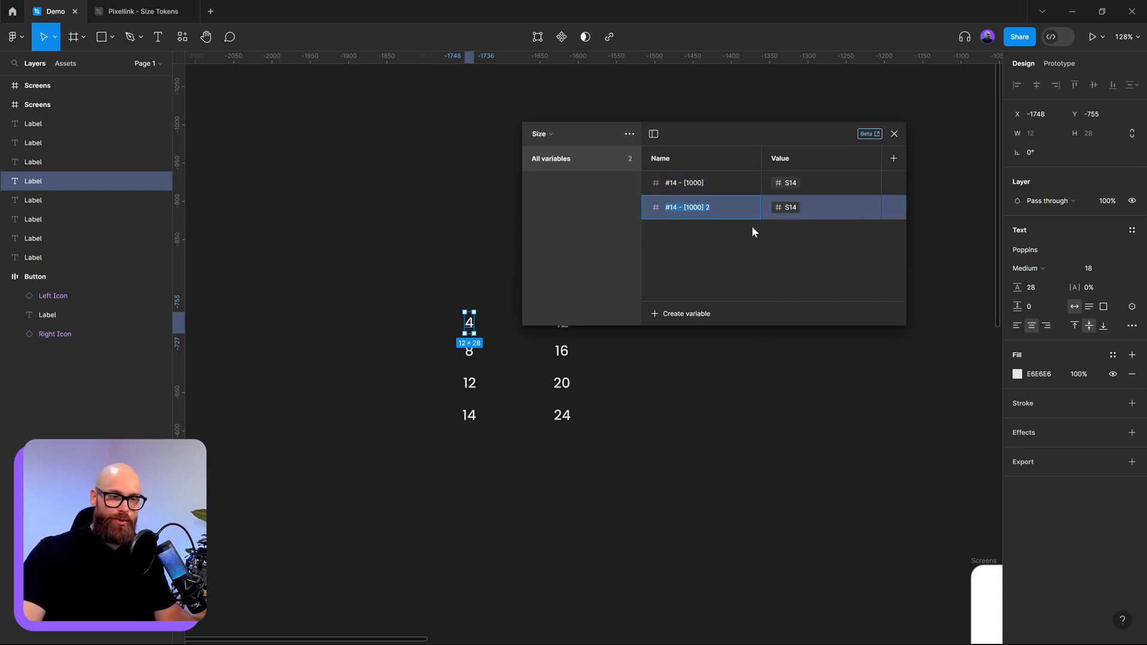
pyautogui.click(706, 208)
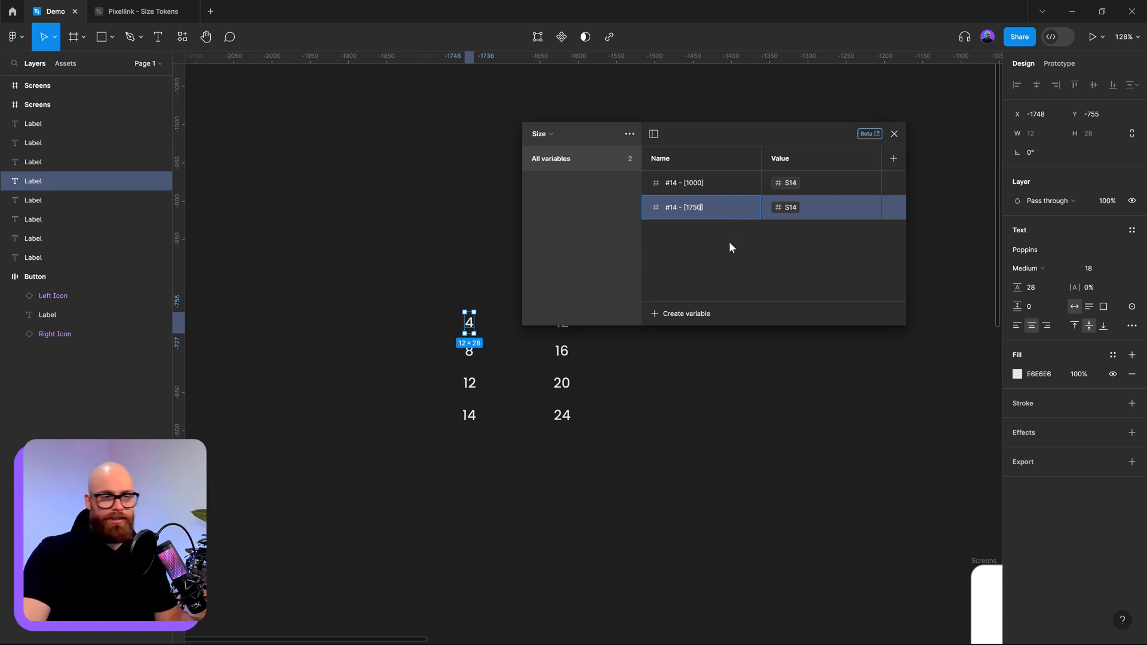
pyautogui.press('Return')
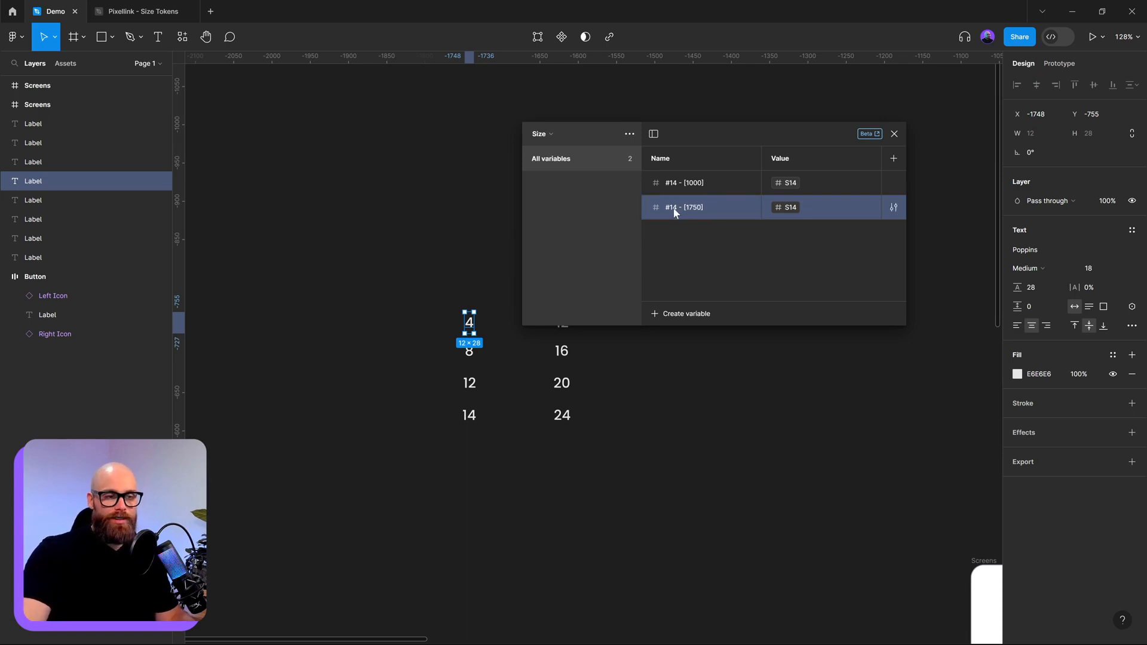
pyautogui.doubleClick(676, 209)
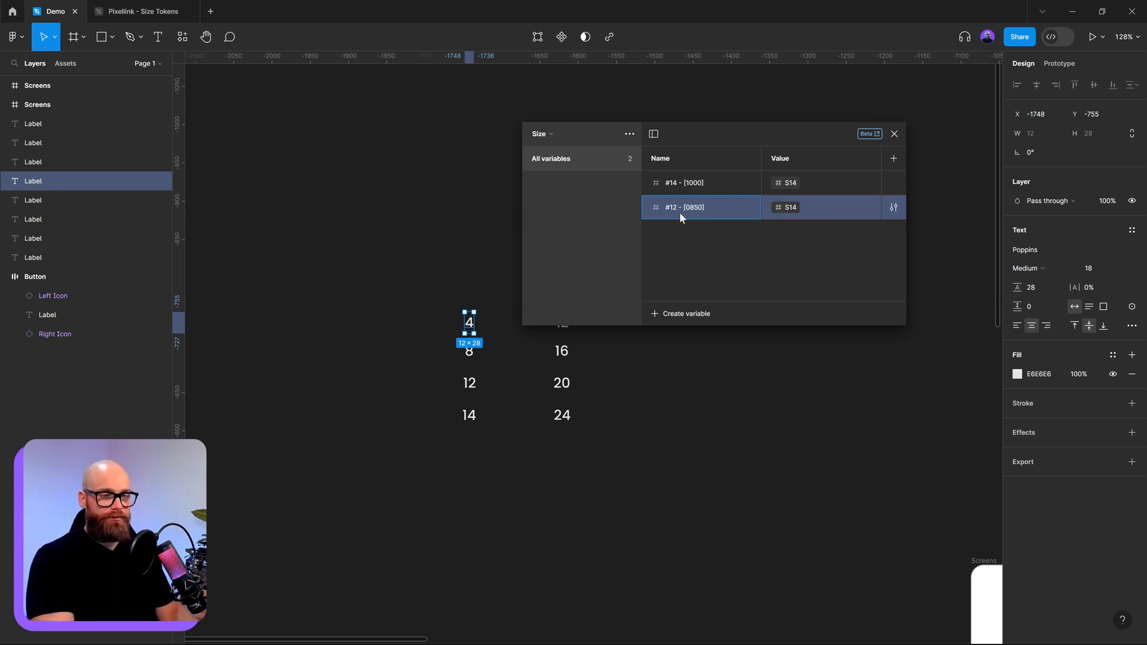
pyautogui.click(794, 207)
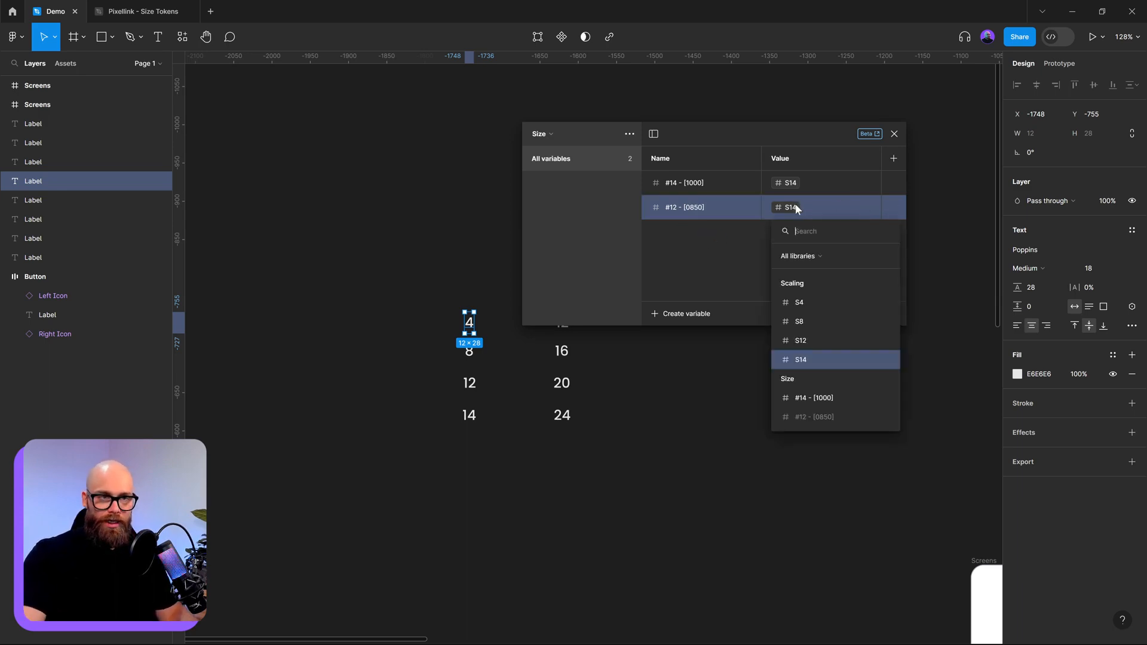
pyautogui.click(801, 341)
# - Duplicate #12 - [0850] as #8 - [0500] and alias the copy to the Scaling variable S8
pyautogui.rightClick(737, 209)
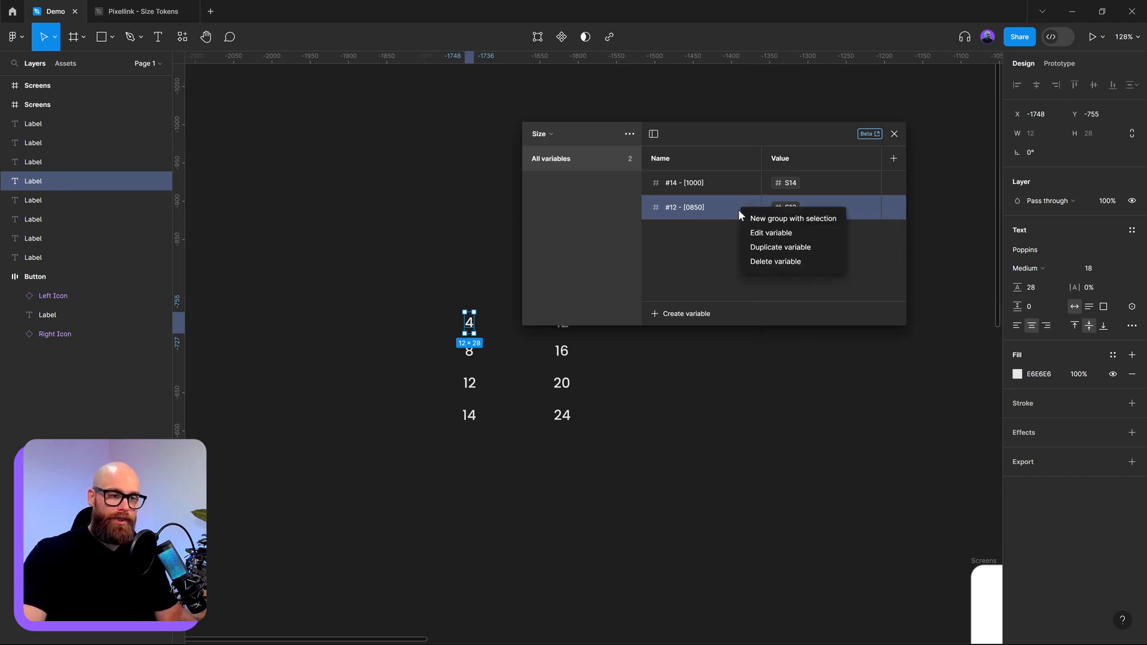
pyautogui.click(752, 248)
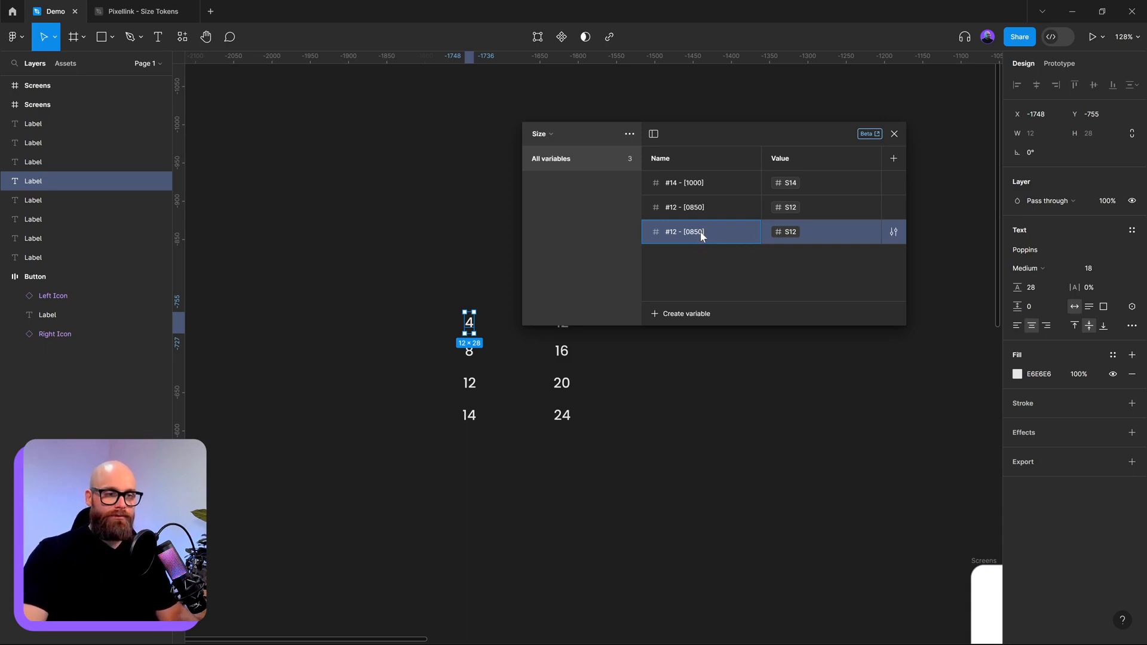
pyautogui.press('Left')
pyautogui.press('BackSpace')
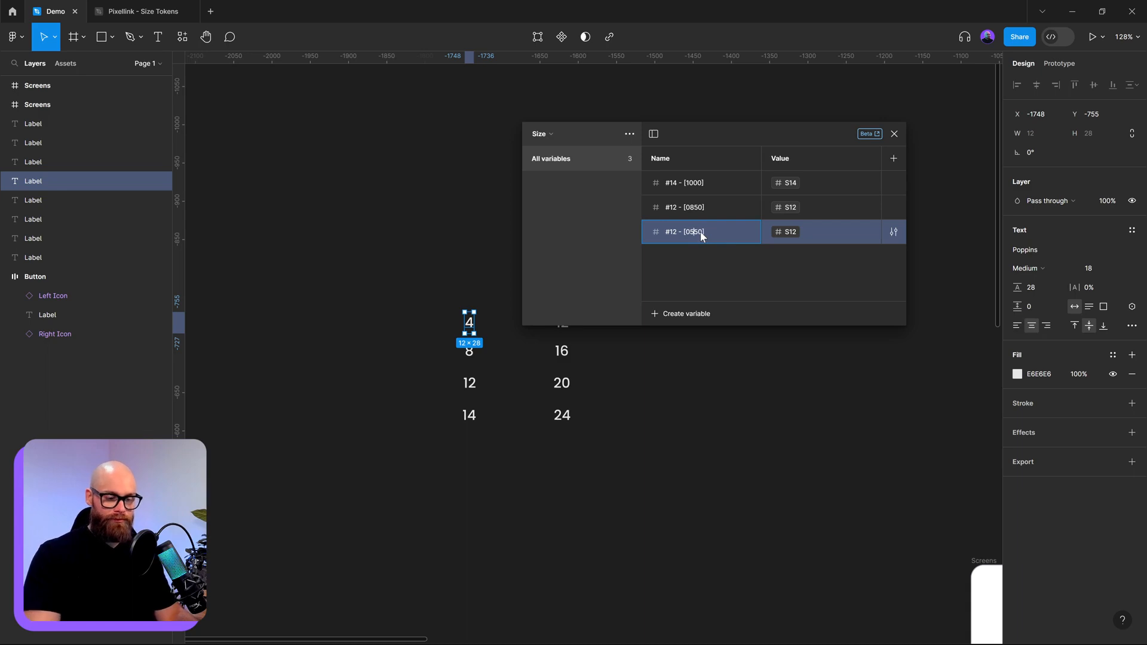
pyautogui.click(673, 234)
pyautogui.press('BackSpace')
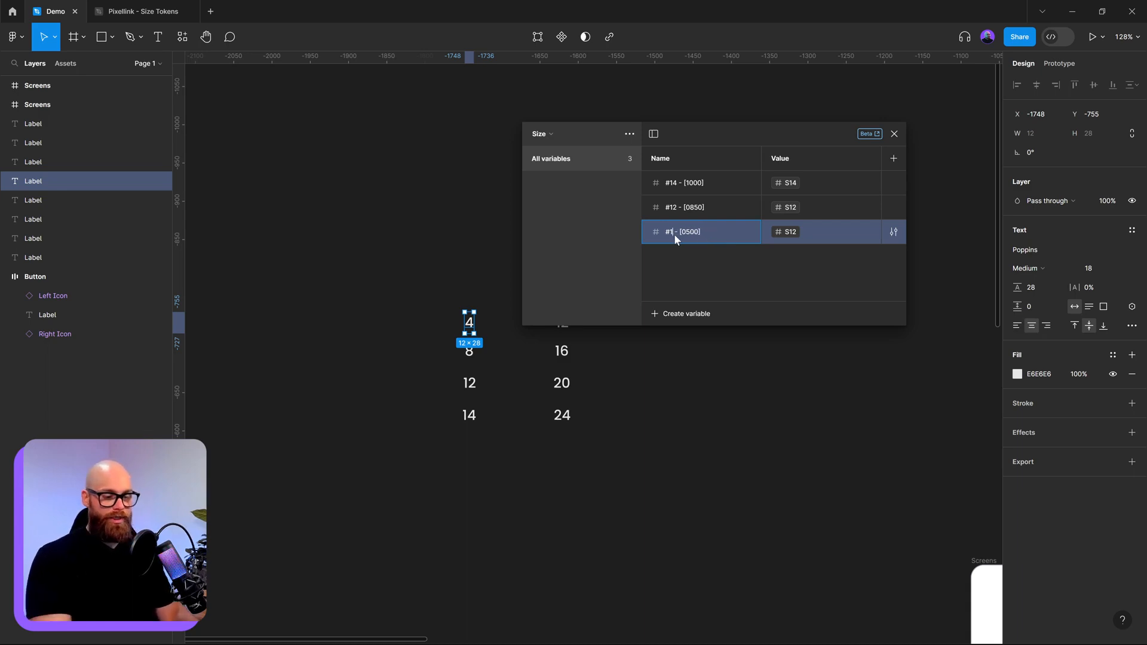
pyautogui.press('BackSpace')
pyautogui.write('8')
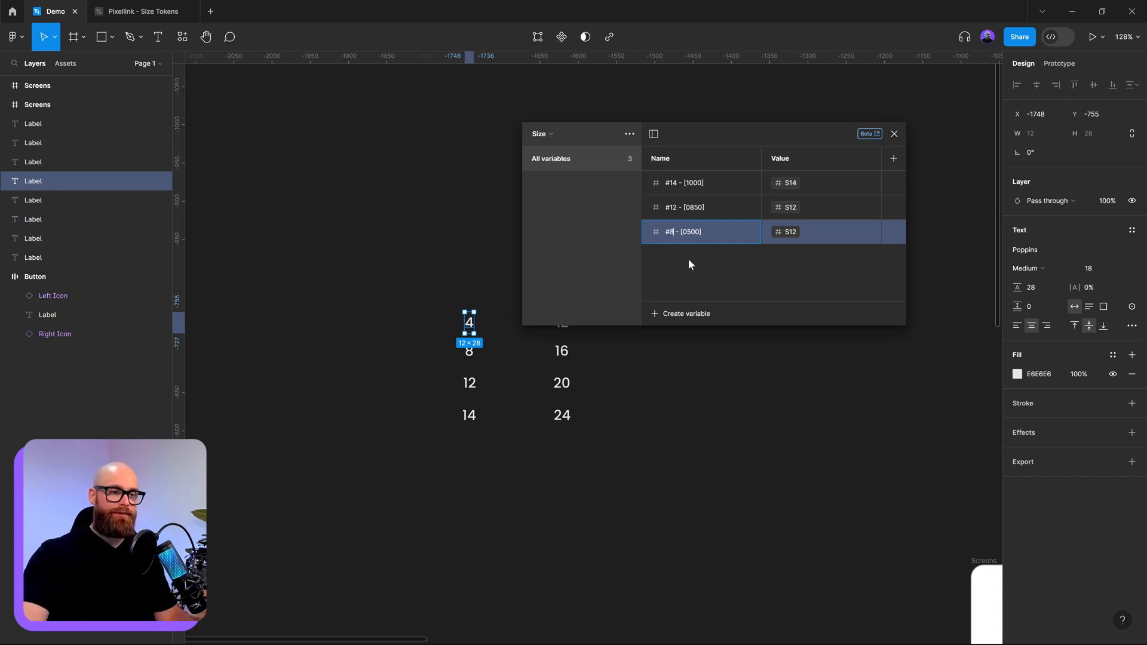
pyautogui.press('Return')
pyautogui.click(799, 233)
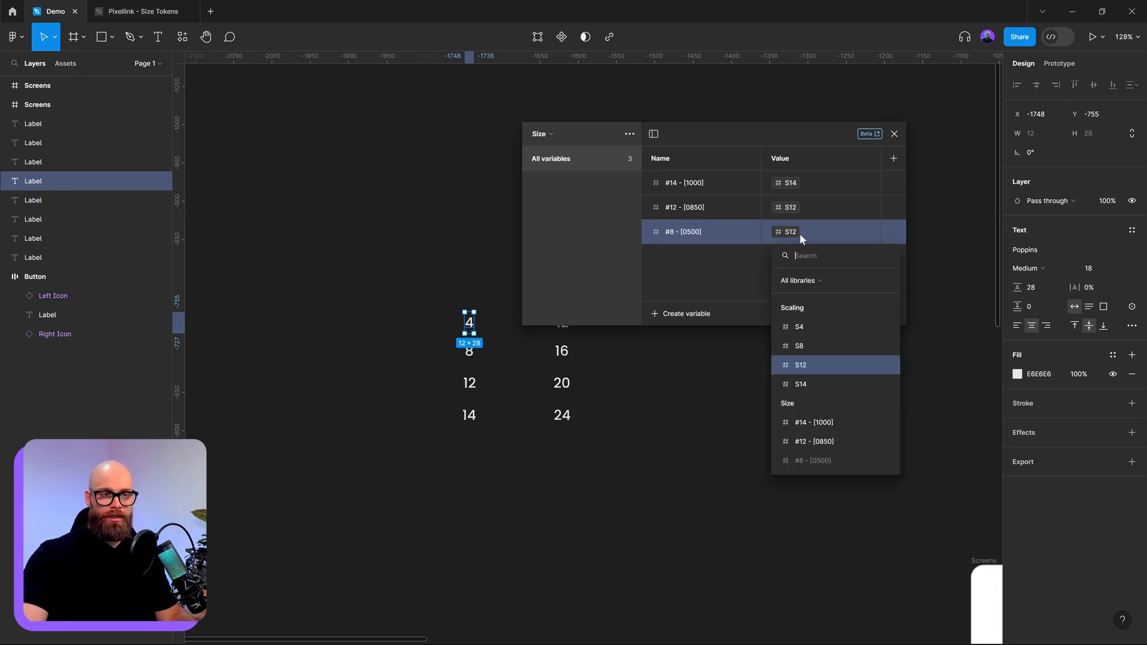
pyautogui.click(818, 346)
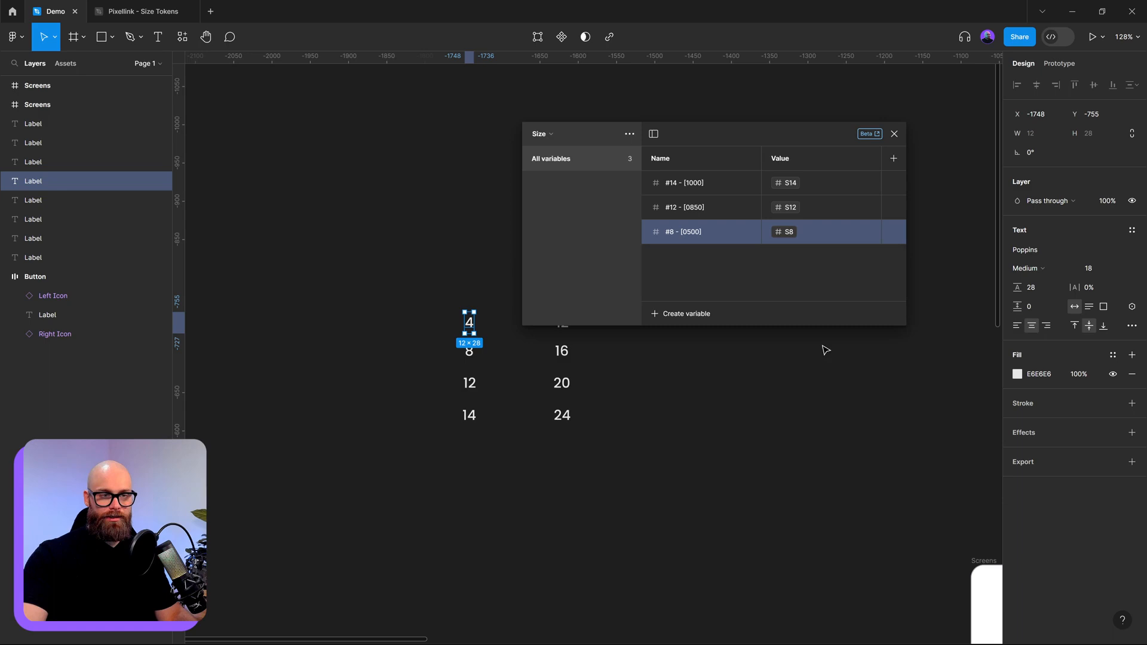
# - Duplicate #8 - [0500] as #4 - [0250] and alias the copy to the Scaling variable S4
pyautogui.rightClick(733, 235)
pyautogui.click(768, 273)
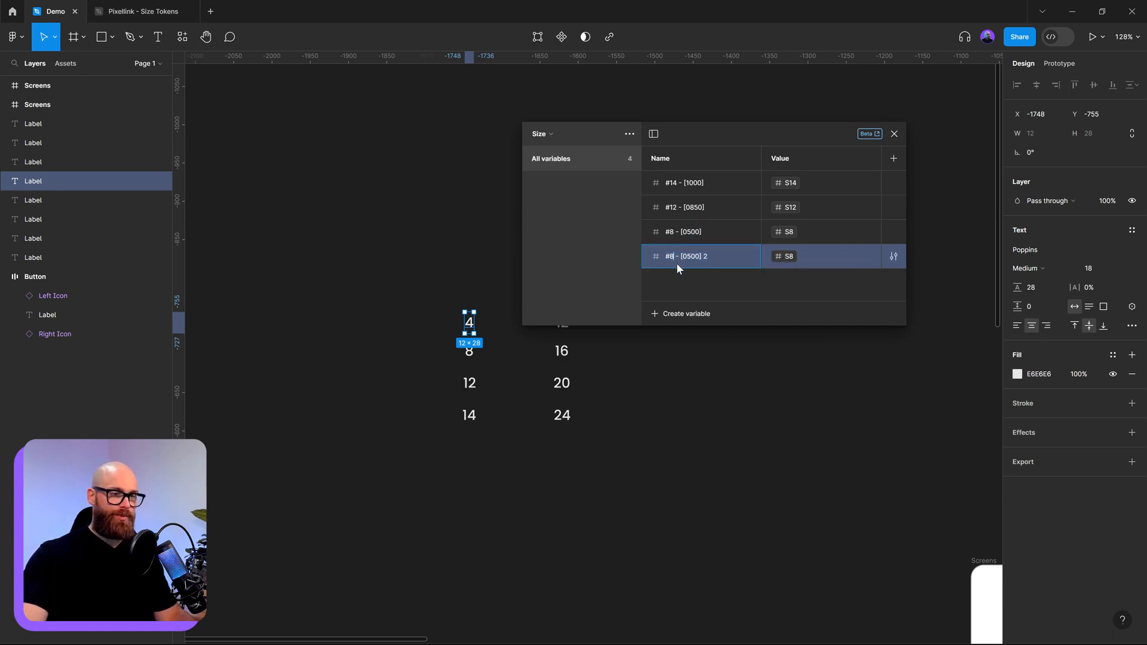
pyautogui.press('BackSpace')
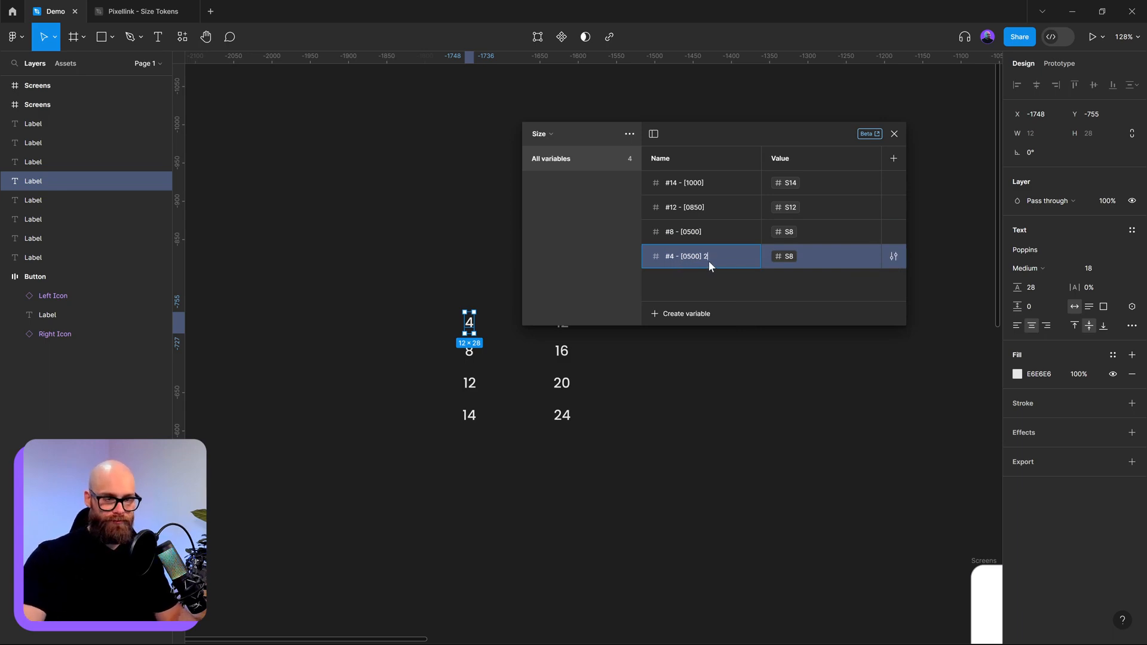
pyautogui.press('BackSpace')
pyautogui.press('BackSpace')
pyautogui.press('Left')
pyautogui.press('BackSpace')
pyautogui.press('BackSpace')
pyautogui.press('BackSpace')
pyautogui.write('250')
pyautogui.click(771, 306)
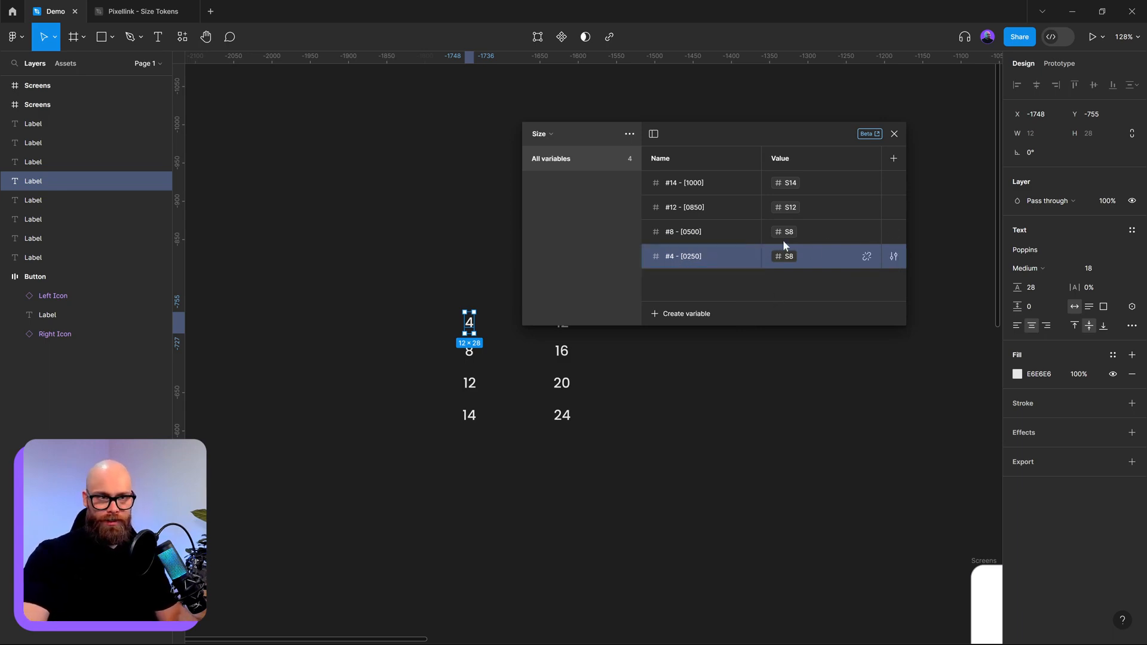
pyautogui.click(787, 257)
pyautogui.click(799, 351)
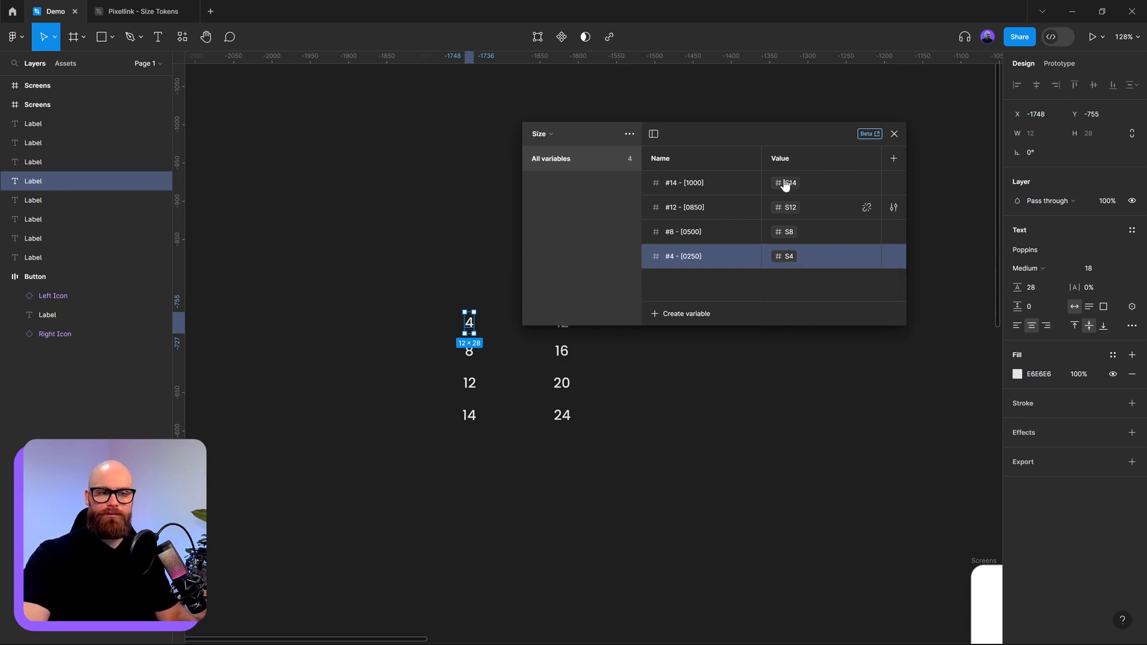
# - Rename the Value column of the Size collection as Size
pyautogui.doubleClick(780, 159)
pyautogui.write('Size')
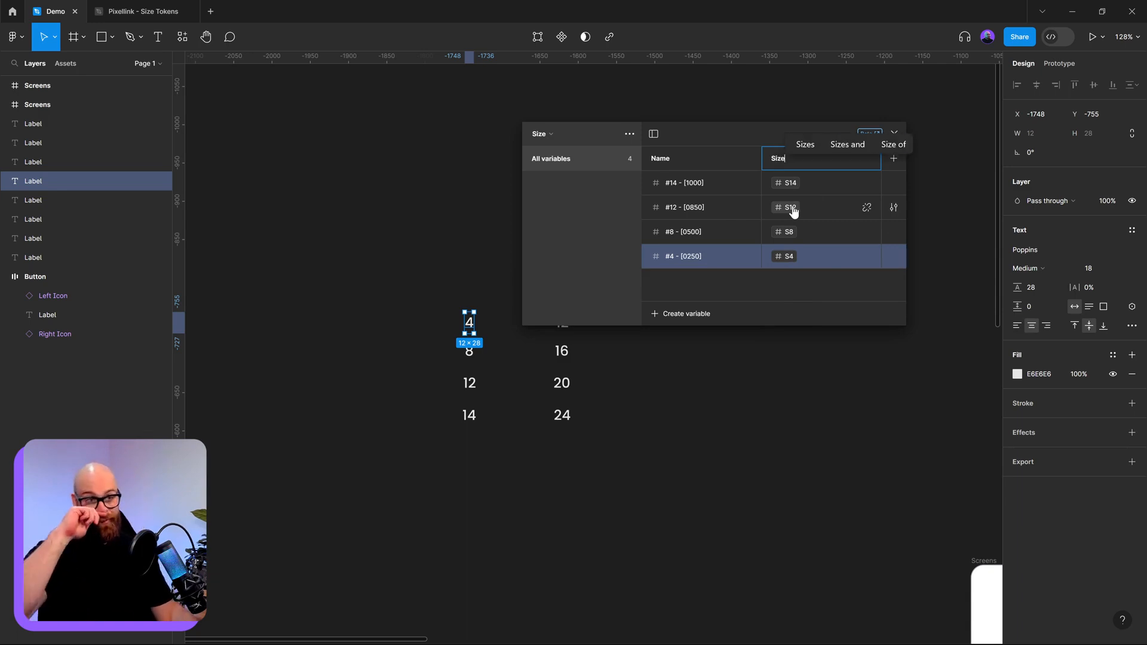
pyautogui.press('Return')
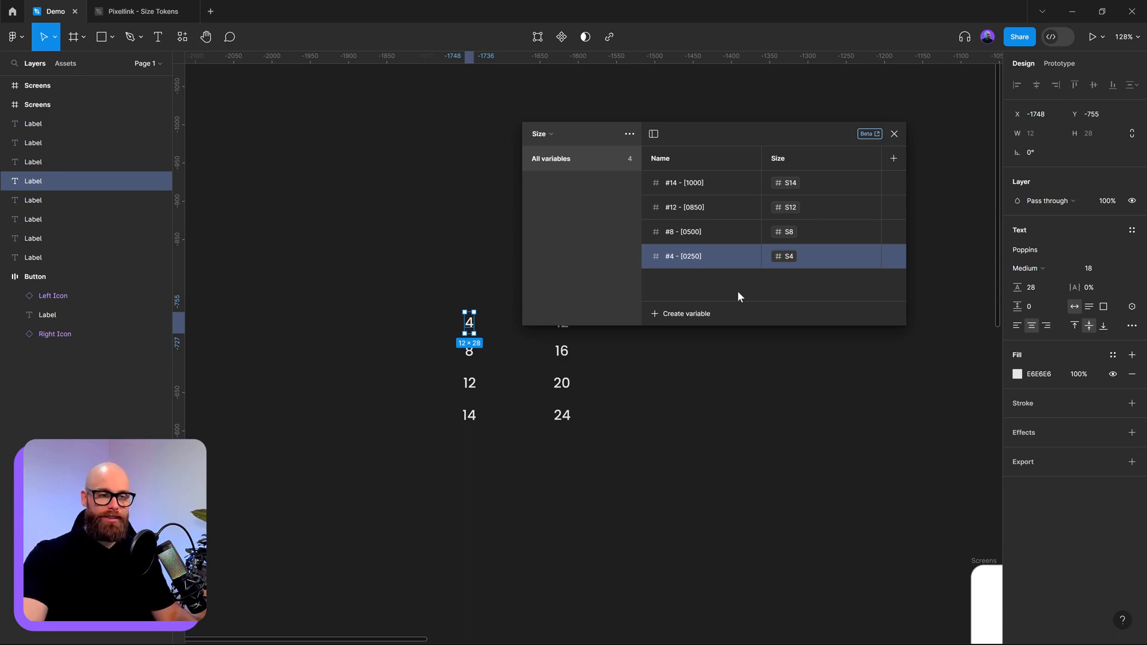
# - Create a string variable named Current Size in the Size collection and move it above #14 - [1000]
pyautogui.click(686, 314)
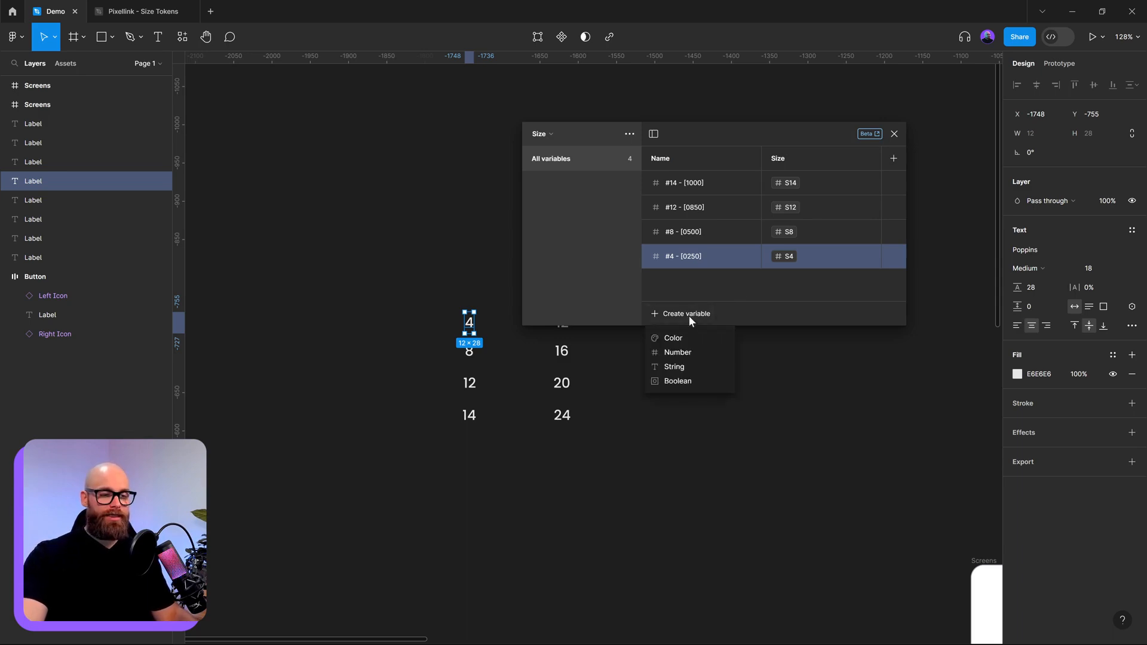
pyautogui.click(691, 367)
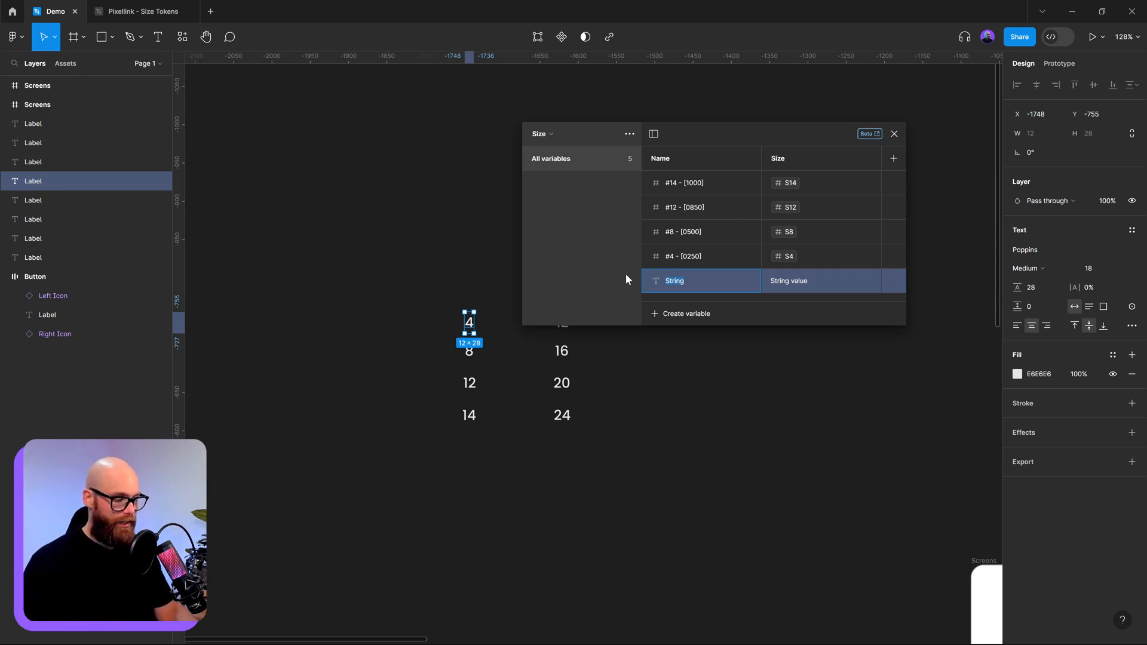
pyautogui.write('Cu')
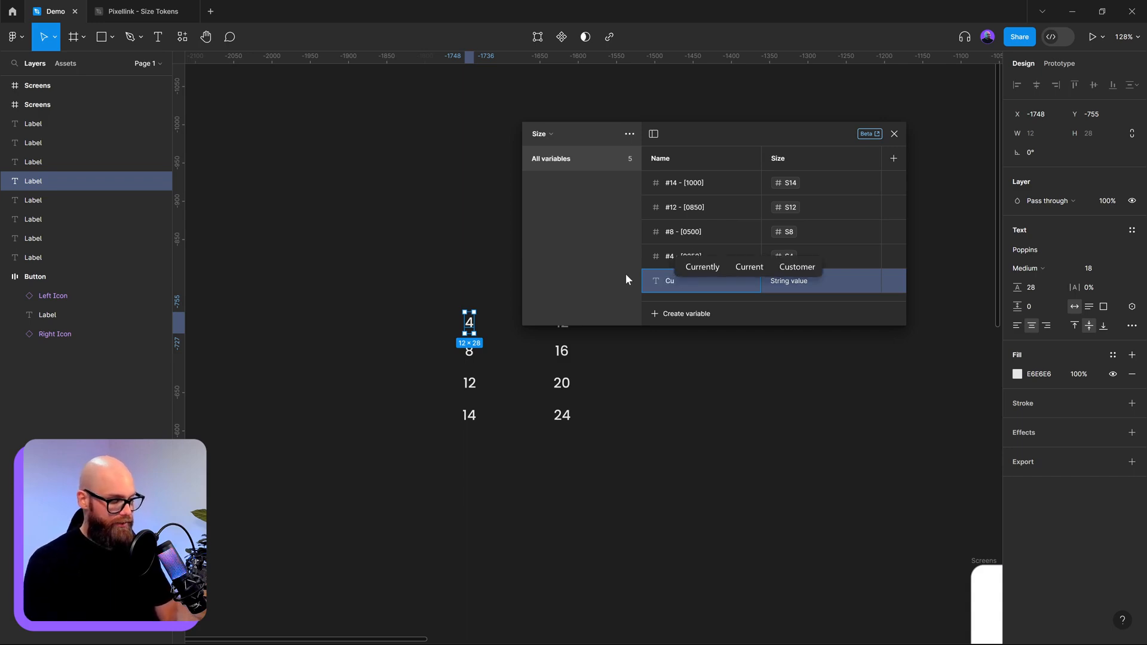
pyautogui.write('rren')
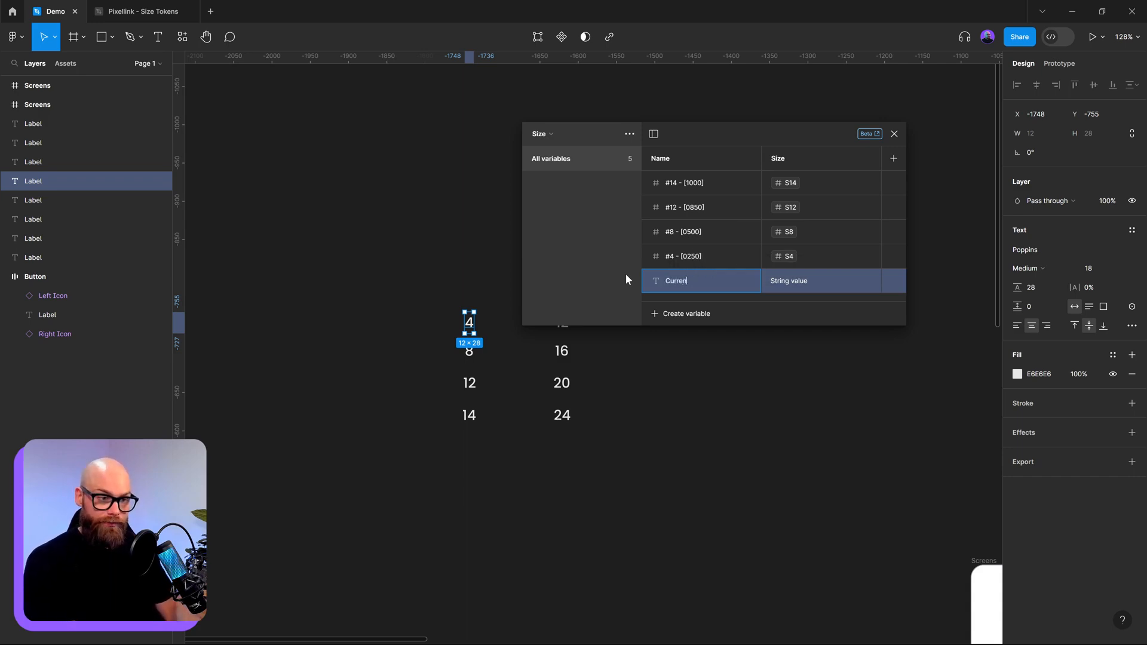
pyautogui.write('t S')
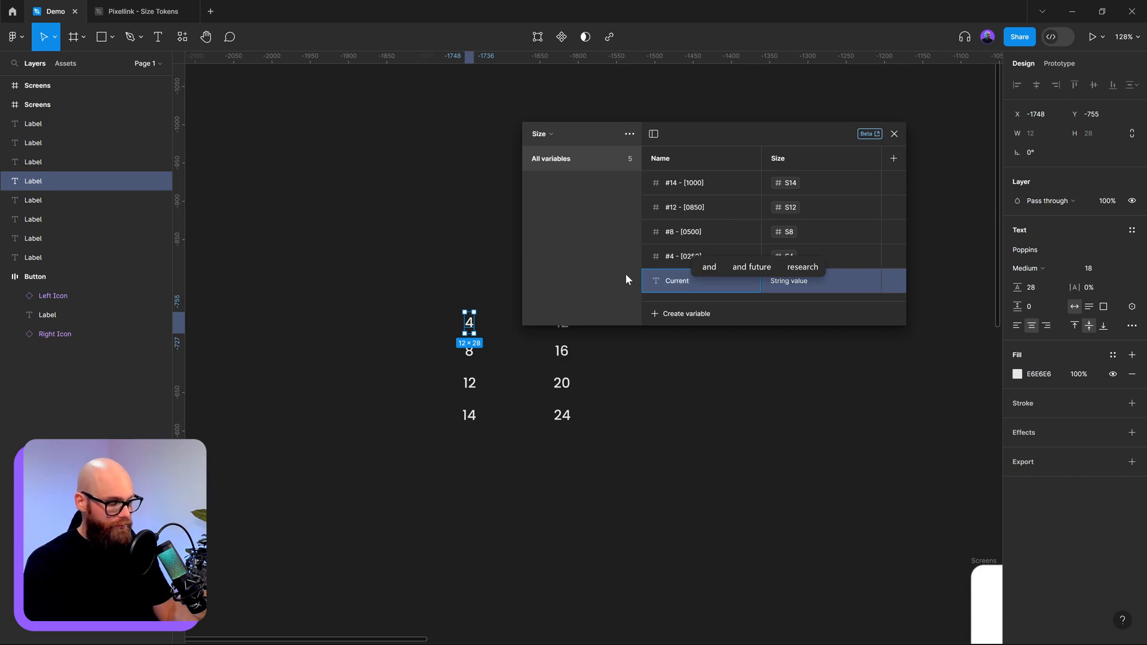
pyautogui.write('ize')
pyautogui.press('Return')
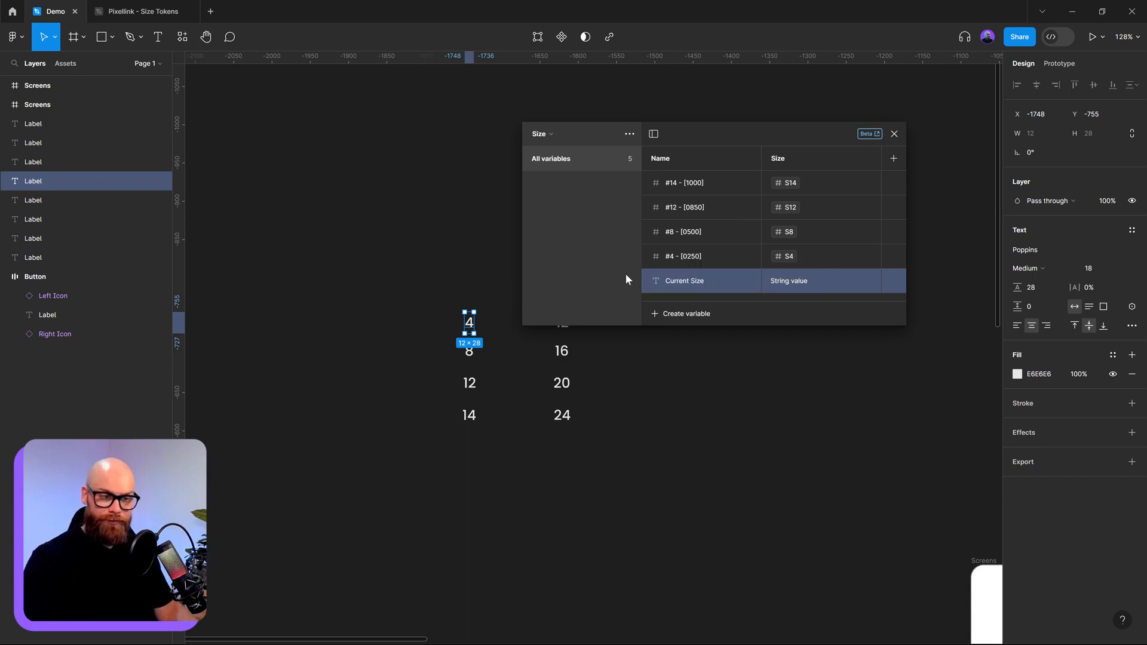
pyautogui.moveTo(677, 285); pyautogui.dragTo(682, 171)
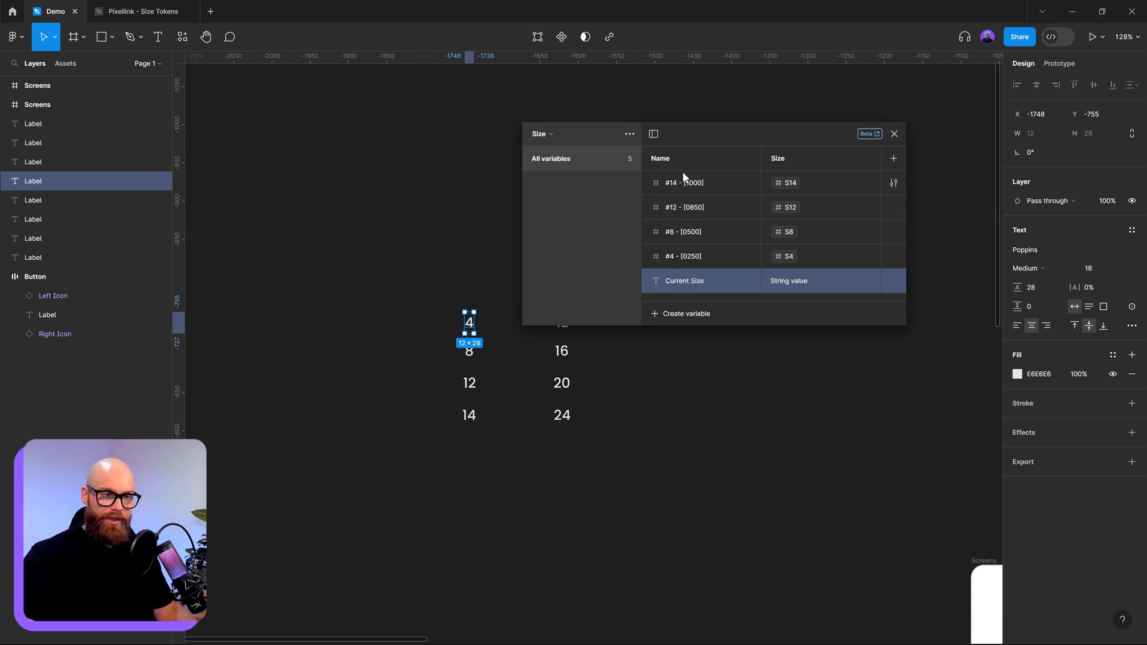
pyautogui.rightClick(784, 181)
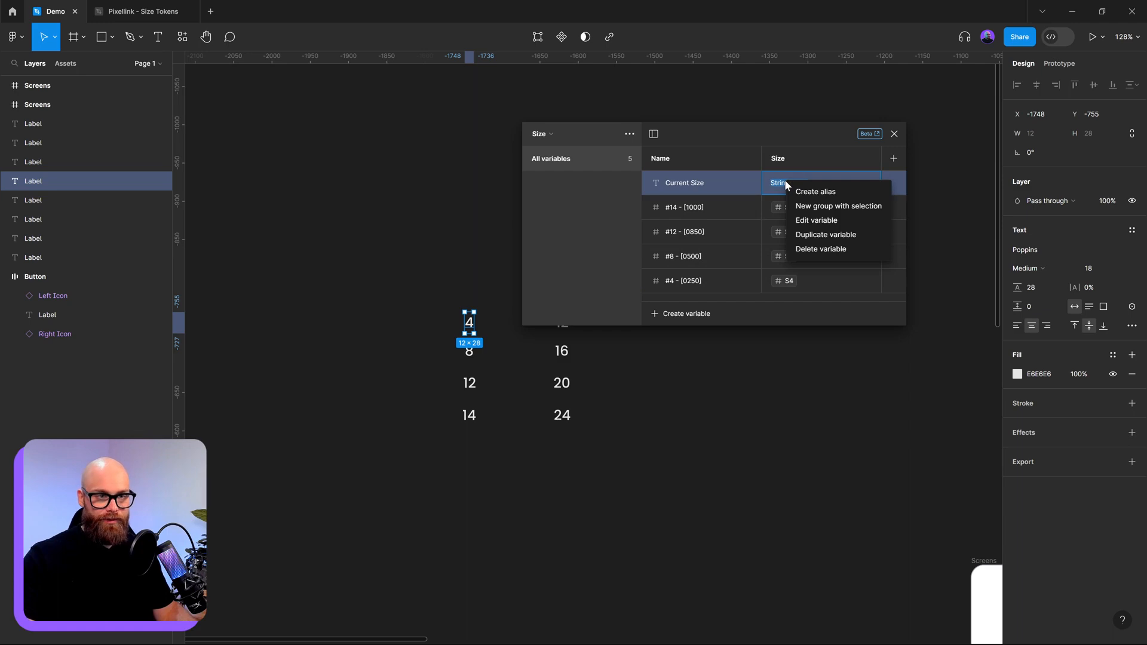
pyautogui.click(831, 192)
pyautogui.click(591, 230)
# - Create a string variable named Size in the Scaling collection and move it above S4
pyautogui.click(540, 134)
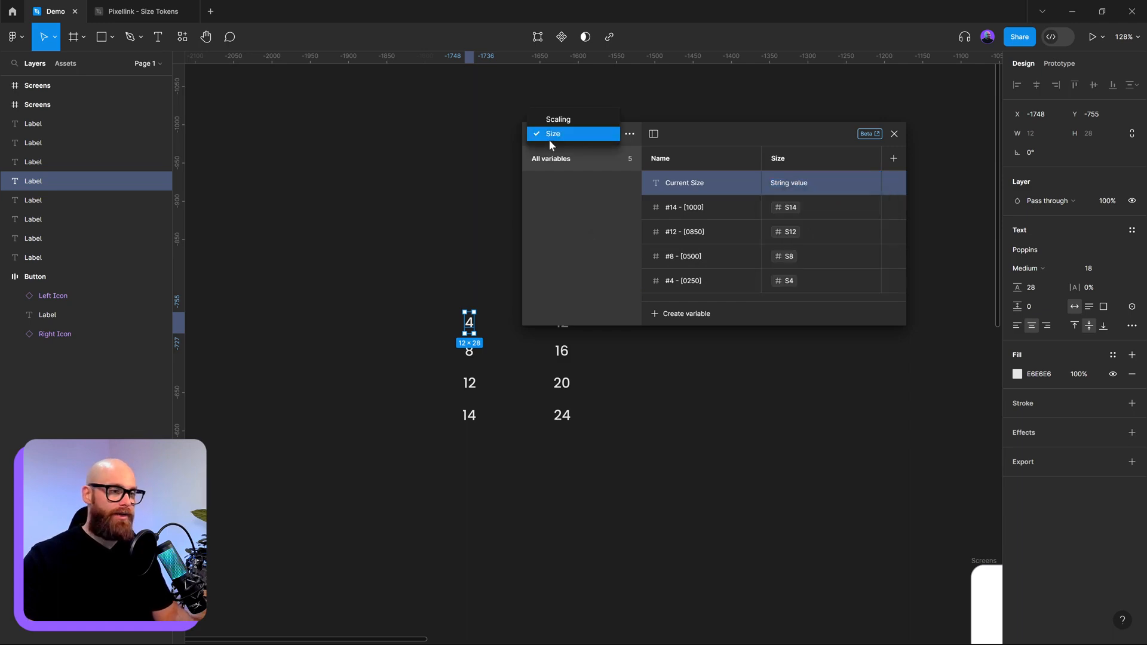
pyautogui.click(549, 118)
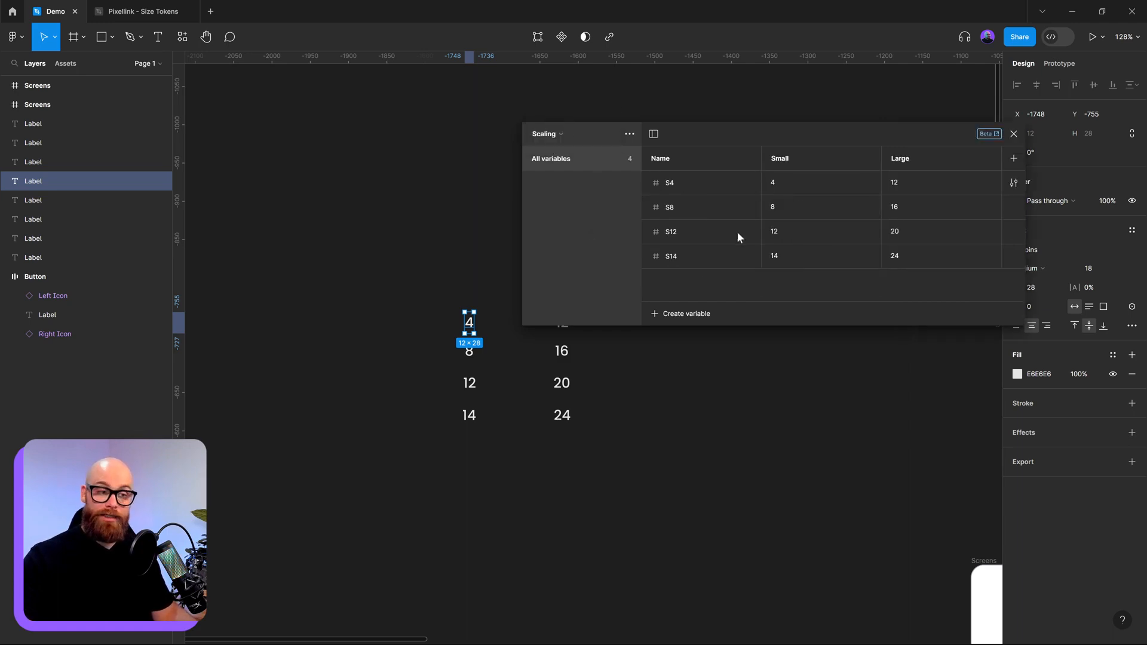
pyautogui.click(707, 307)
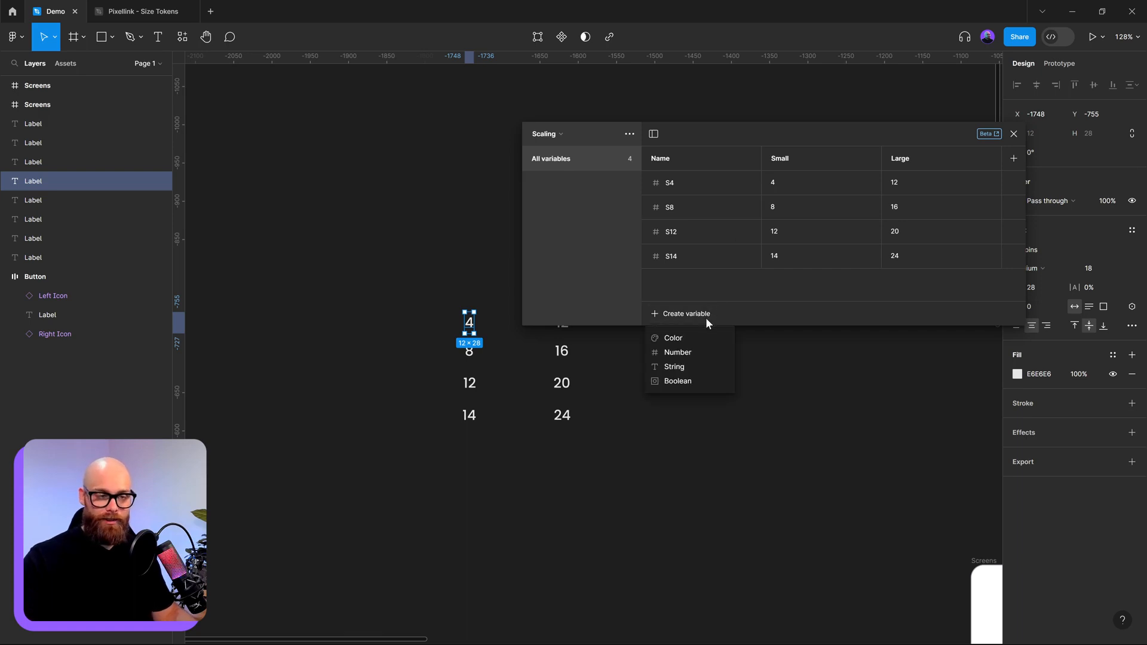
pyautogui.click(691, 366)
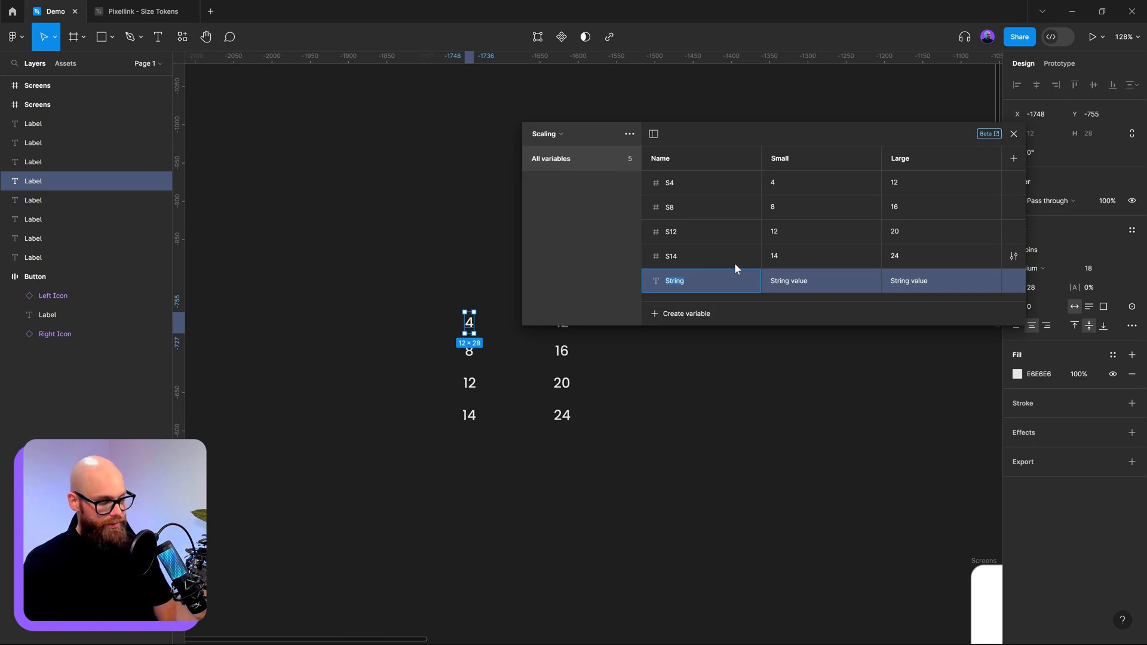
pyautogui.write('Size')
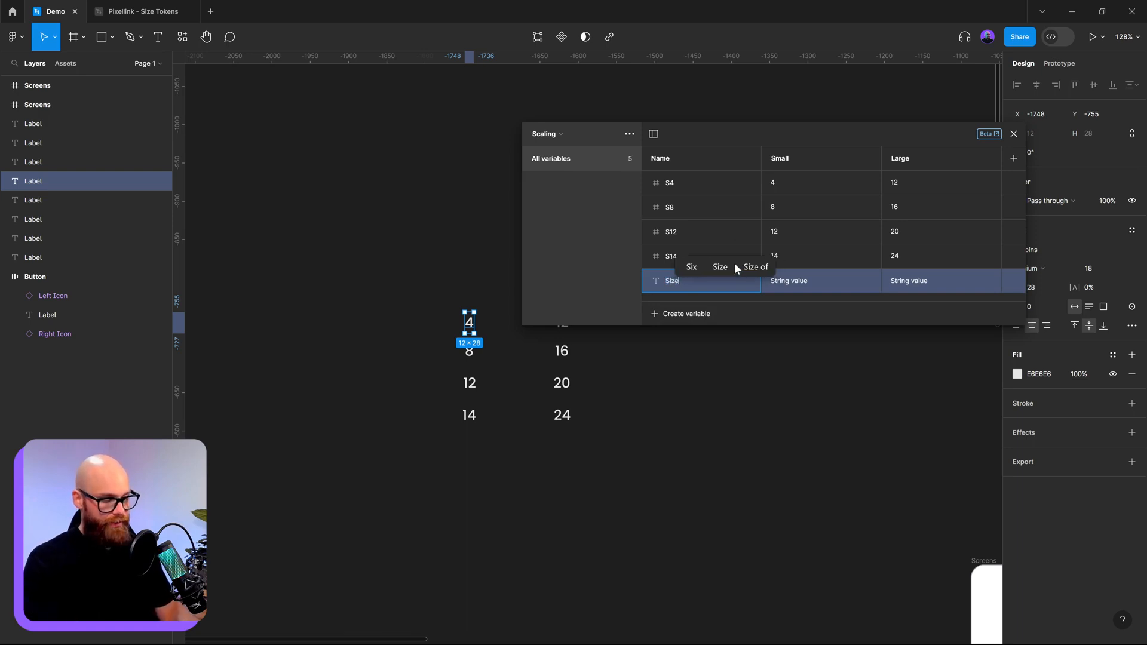
pyautogui.press('Return')
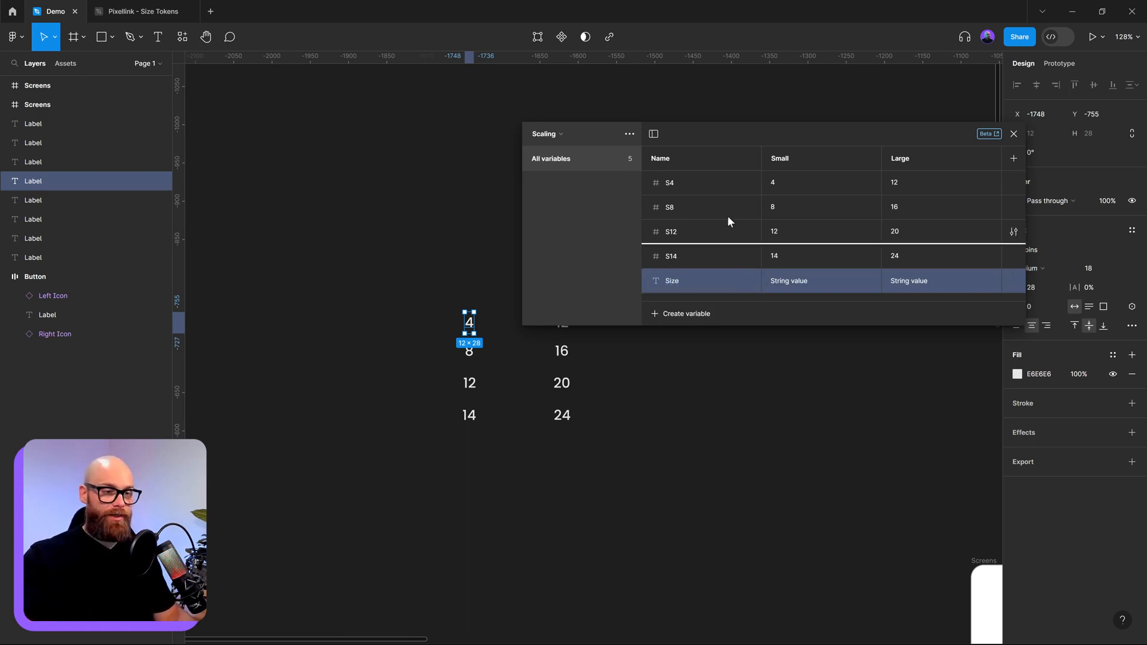
pyautogui.moveTo(722, 169); pyautogui.dragTo(723, 169)
# - Set the Size string to Small in the Small mode and Large in the Large mode
pyautogui.doubleClick(800, 188)
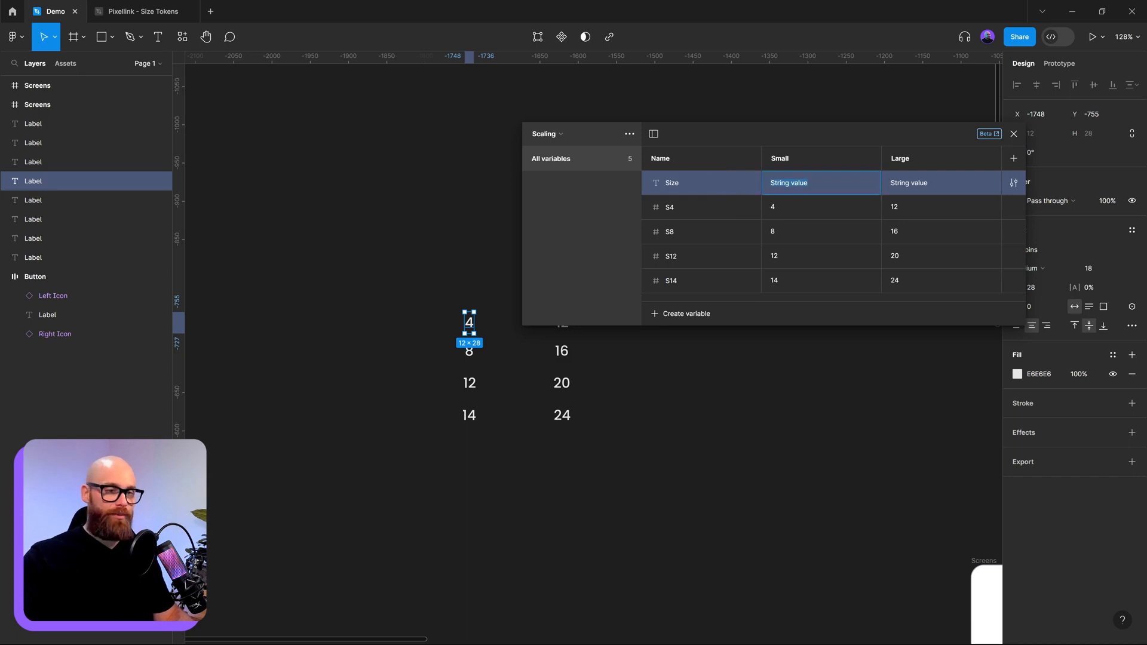
pyautogui.write('Sma')
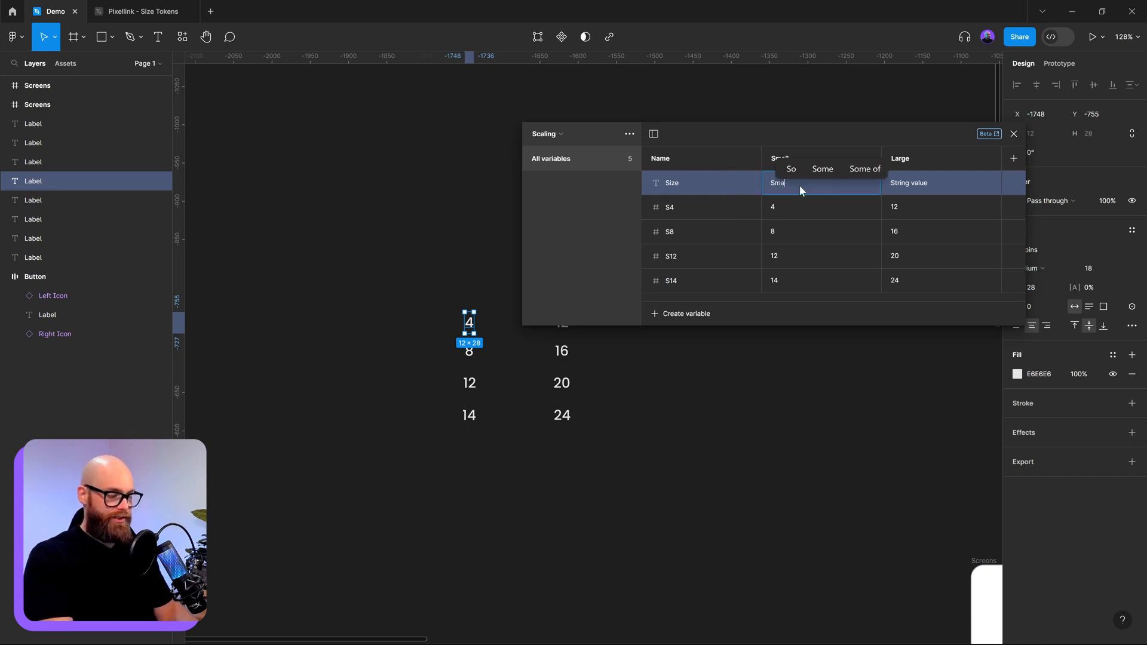
pyautogui.write('ll')
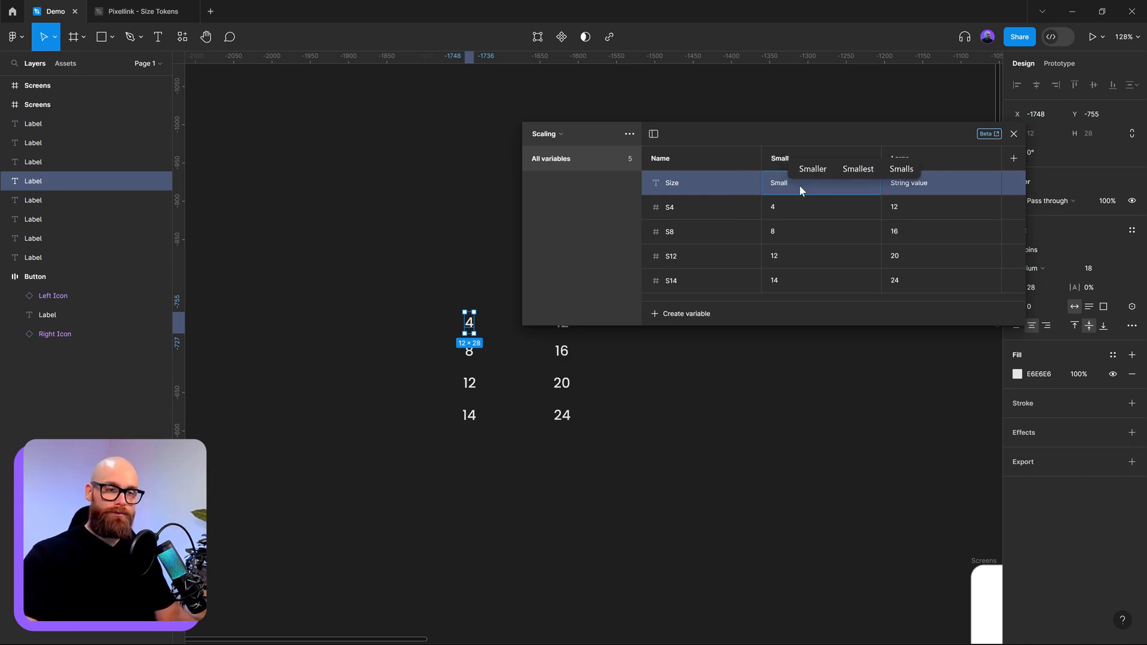
pyautogui.doubleClick(951, 185)
pyautogui.write('Larg')
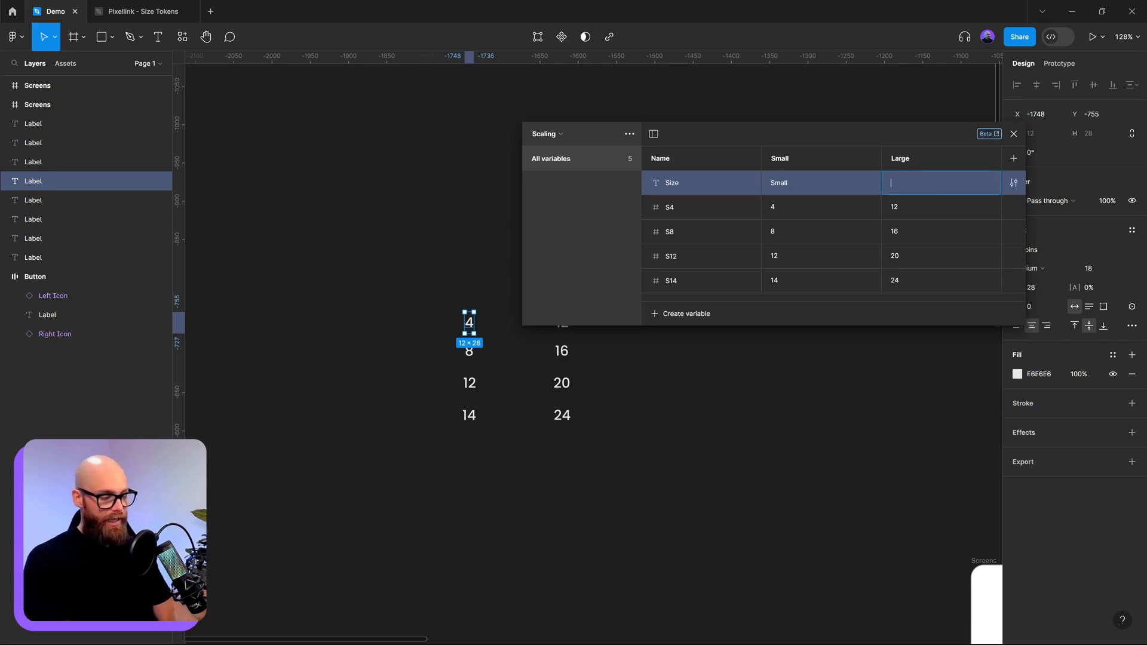
pyautogui.write('e')
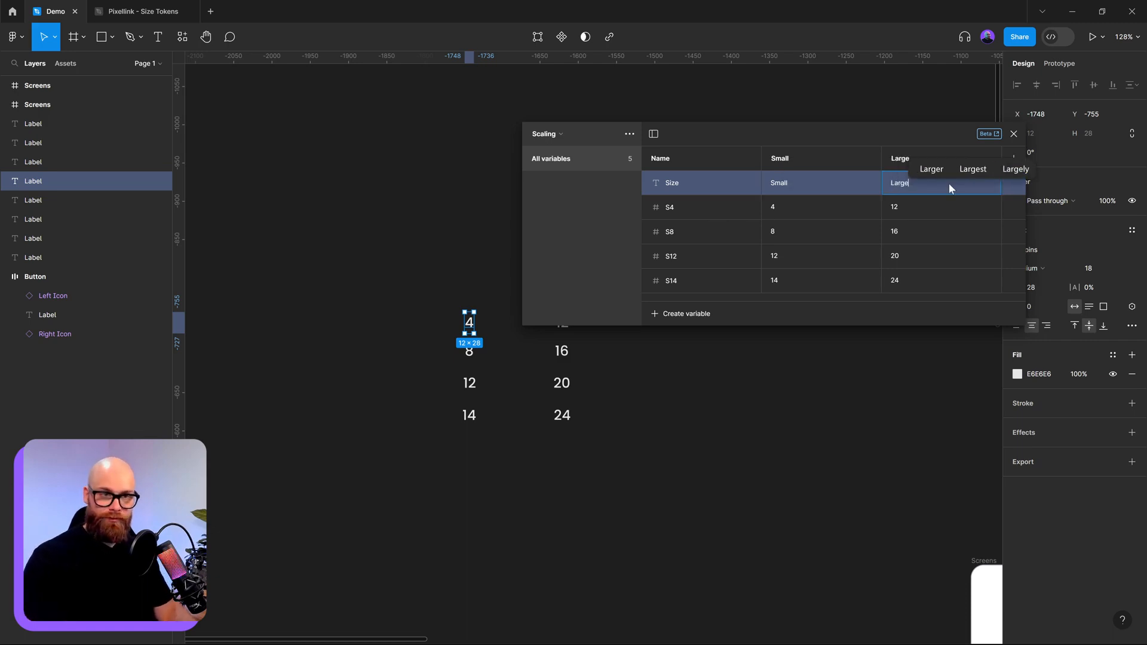
pyautogui.press('Return')
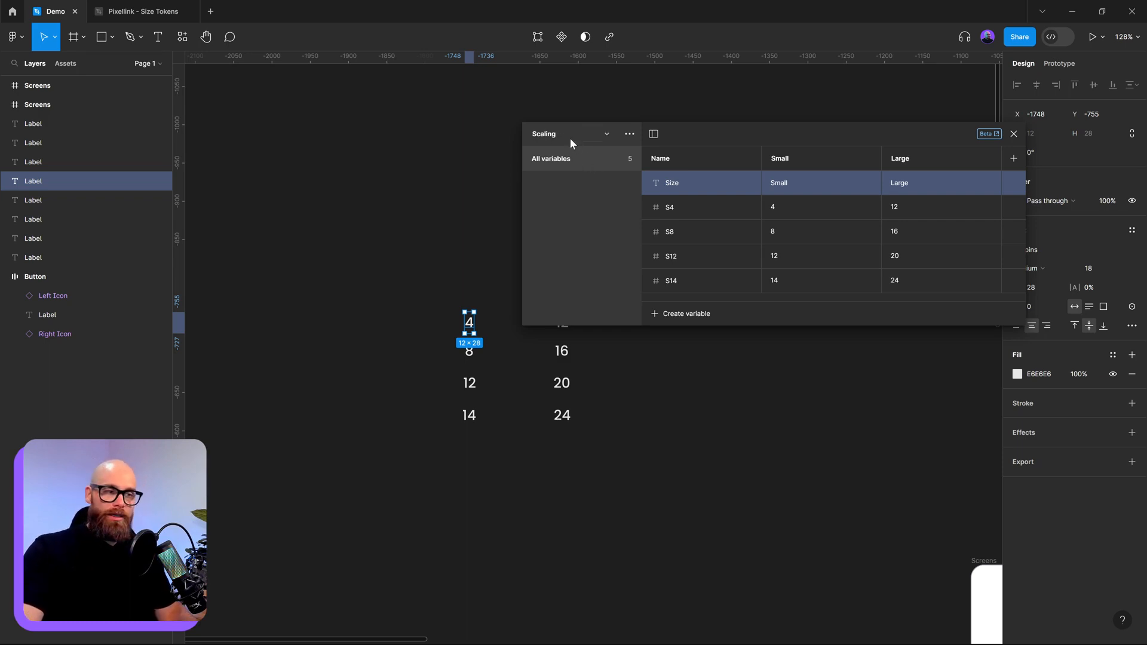
# - Add a third mode named Fix to the Scaling collection
pyautogui.moveTo(947, 145); pyautogui.dragTo(869, 129)
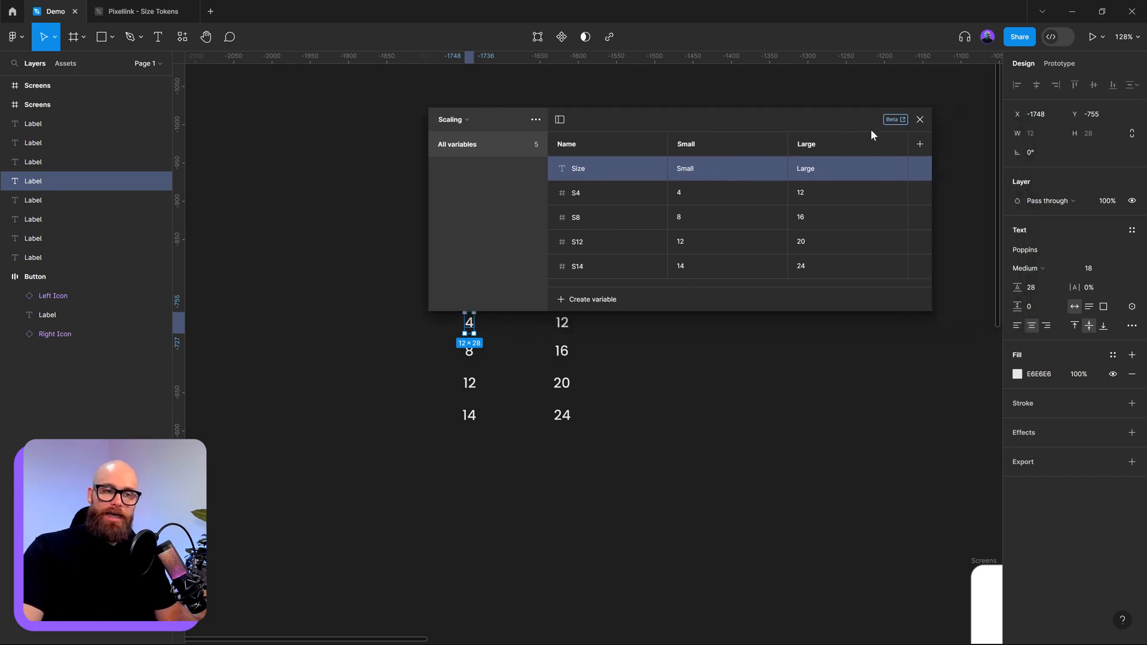
pyautogui.click(920, 144)
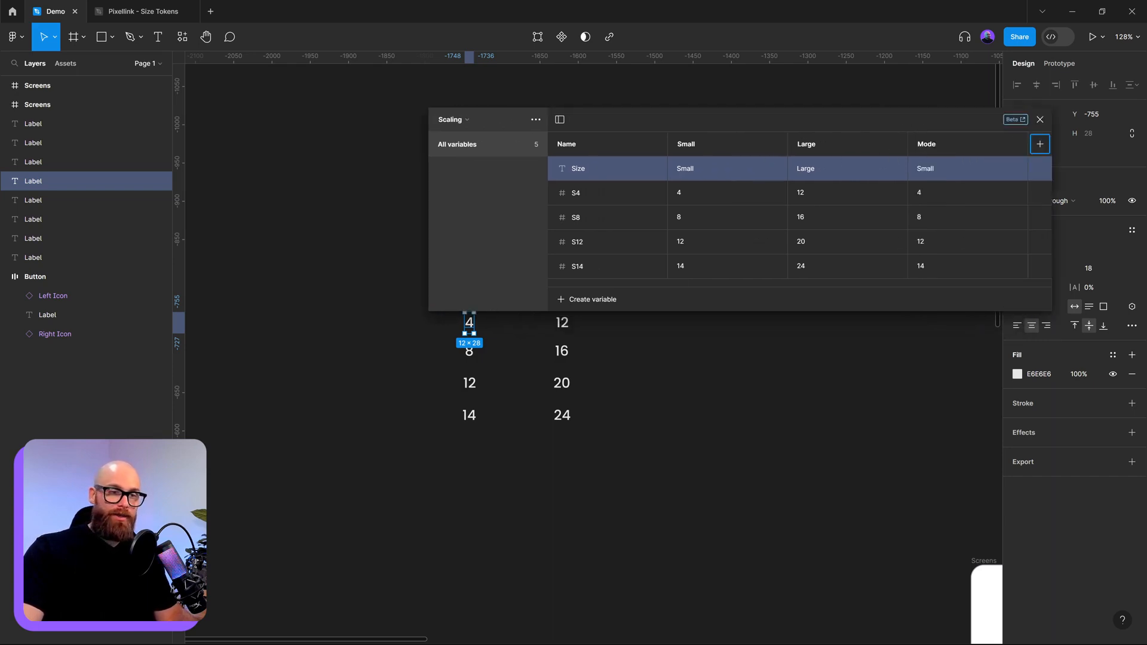
pyautogui.doubleClick(928, 145)
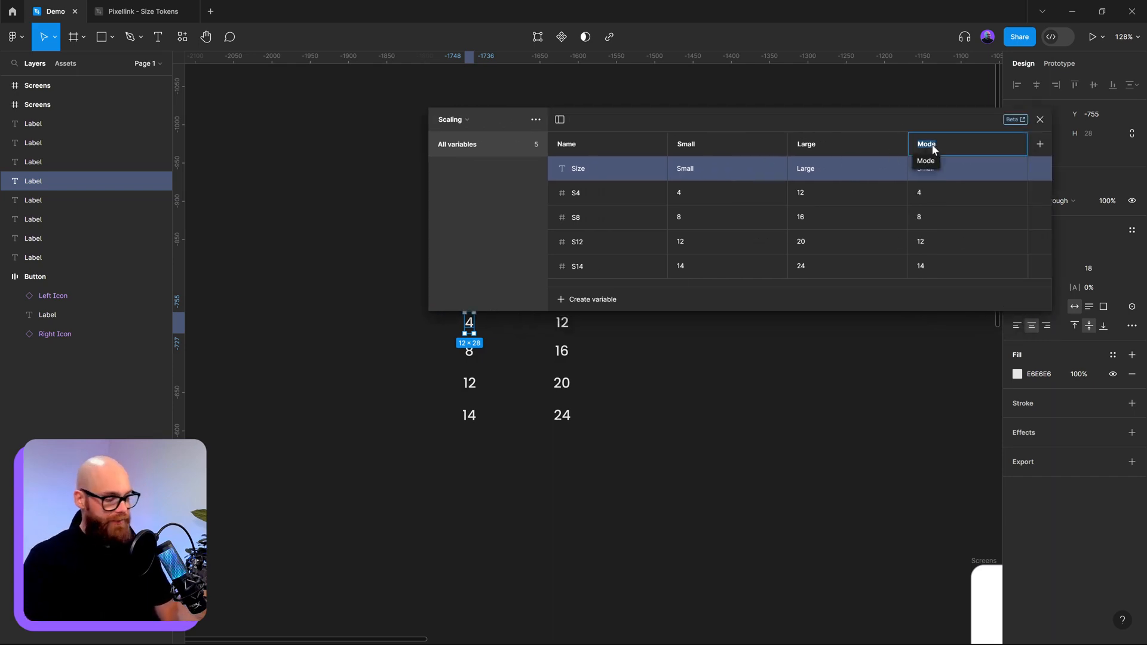
pyautogui.write('Fix')
pyautogui.press('Return')
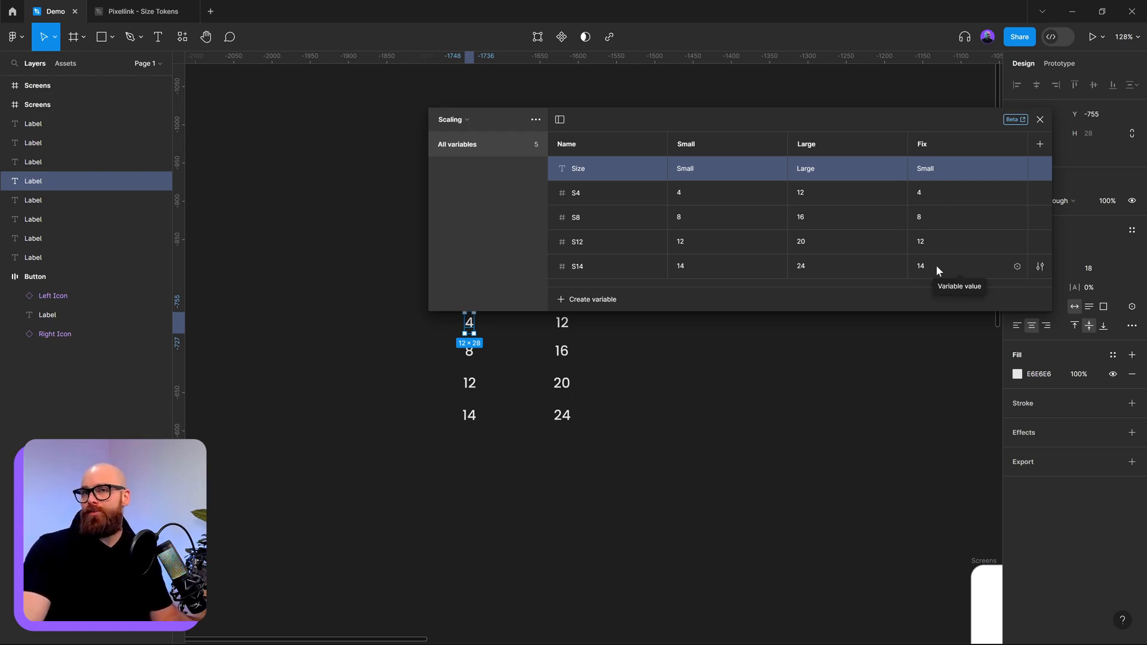
# - Compare the aliased tokens in the Size collection with the mode values in the Scaling collection
pyautogui.click(457, 119)
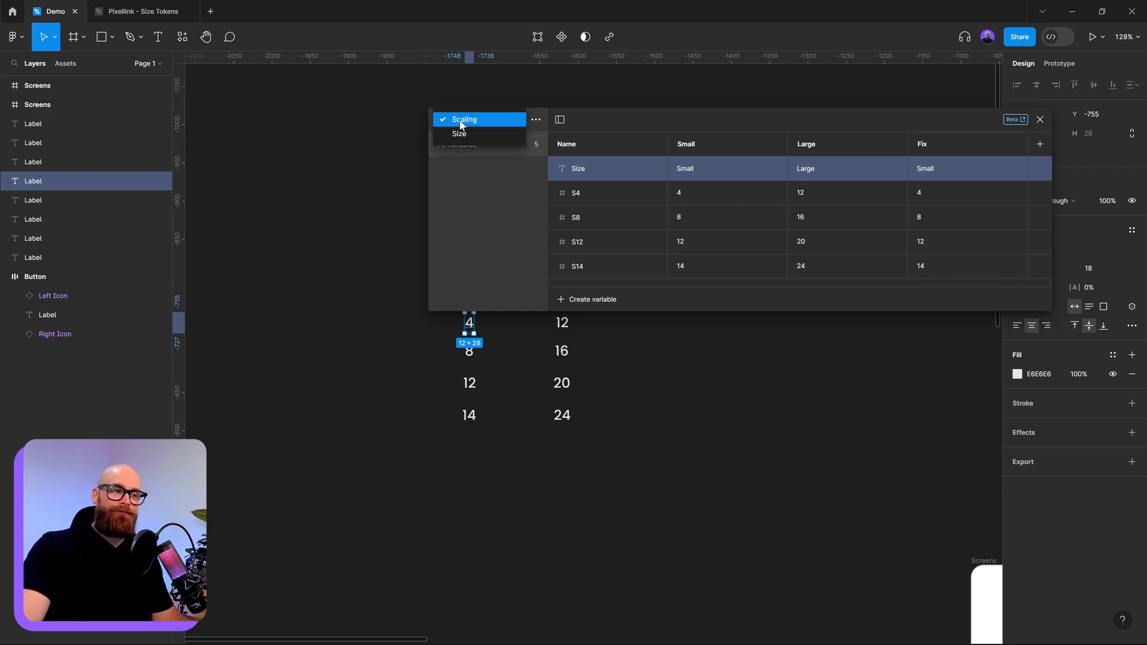
pyautogui.click(464, 136)
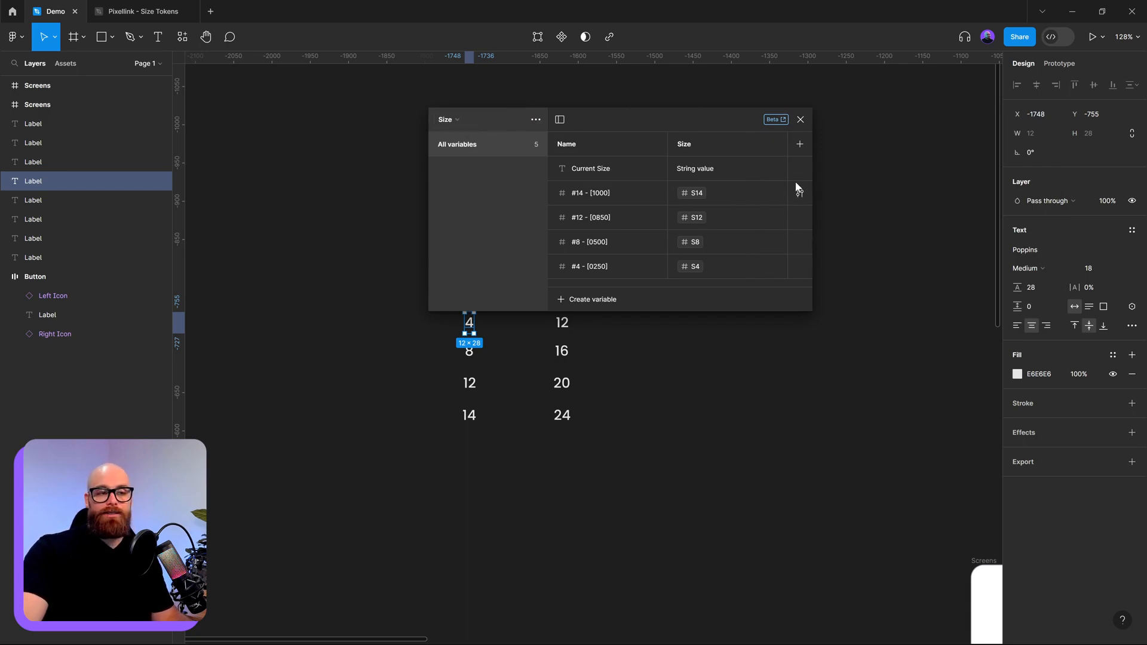
pyautogui.click(449, 119)
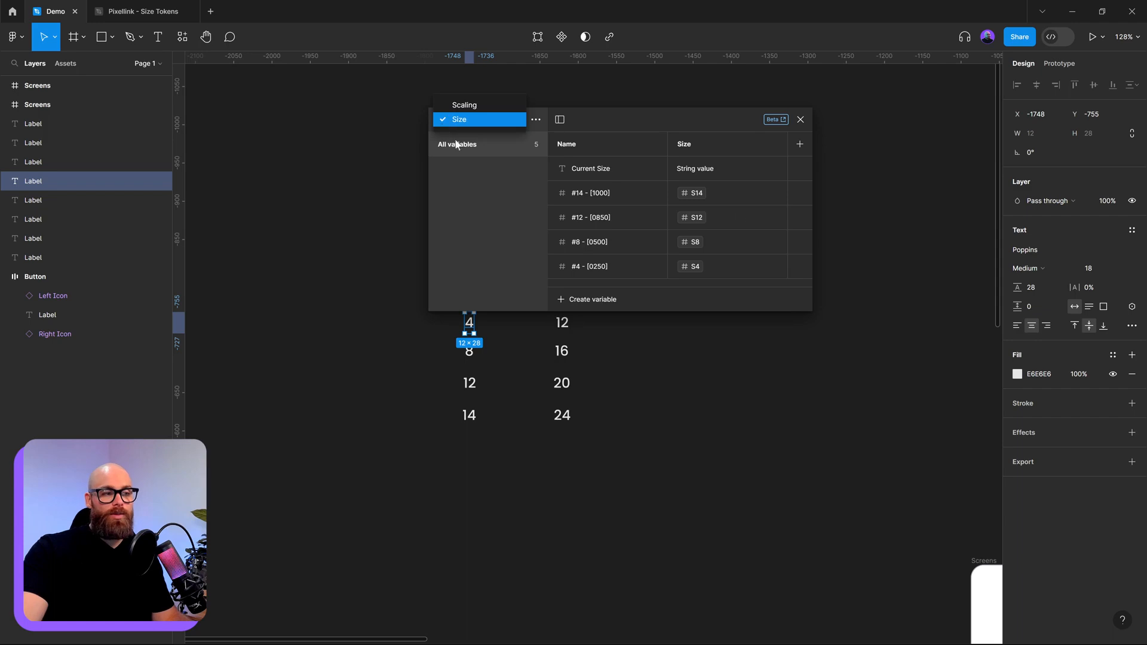
pyautogui.click(482, 107)
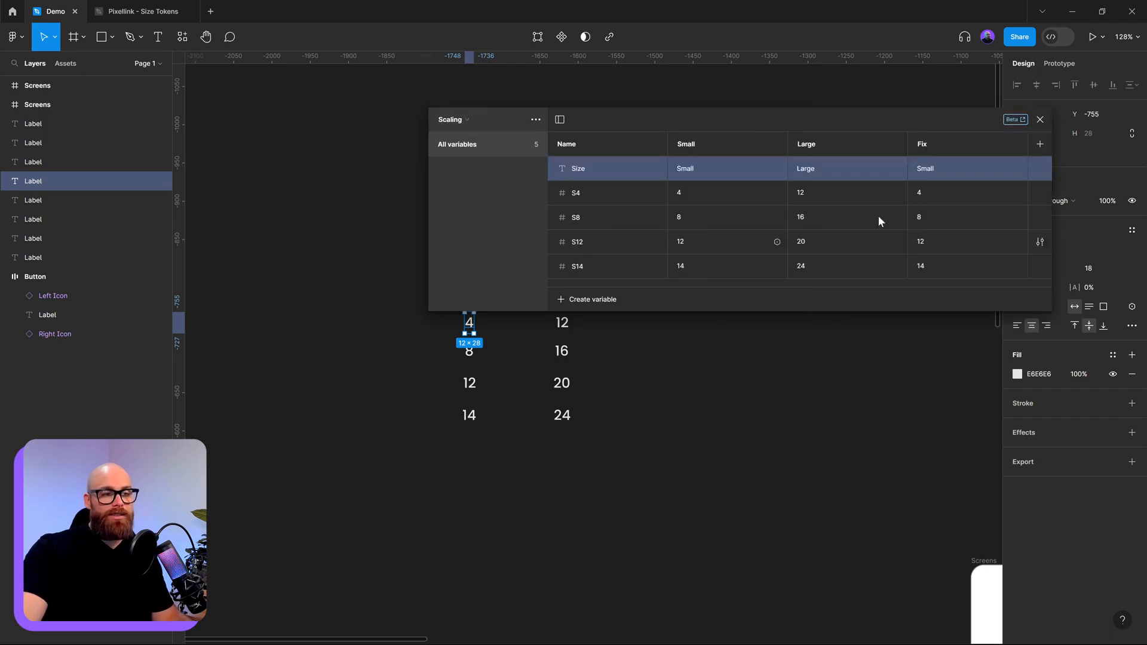
pyautogui.click(470, 120)
pyautogui.click(481, 133)
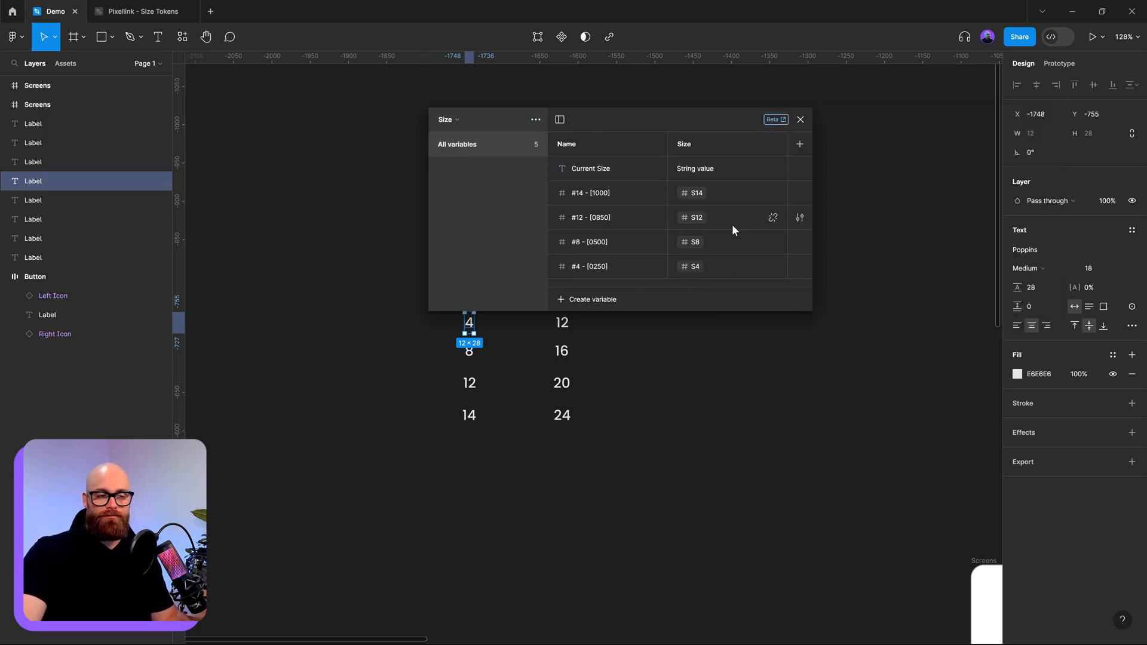
# - Inspect the scoping and publishing options of the #14 - [1000] variable, and close the variables window
pyautogui.click(799, 192)
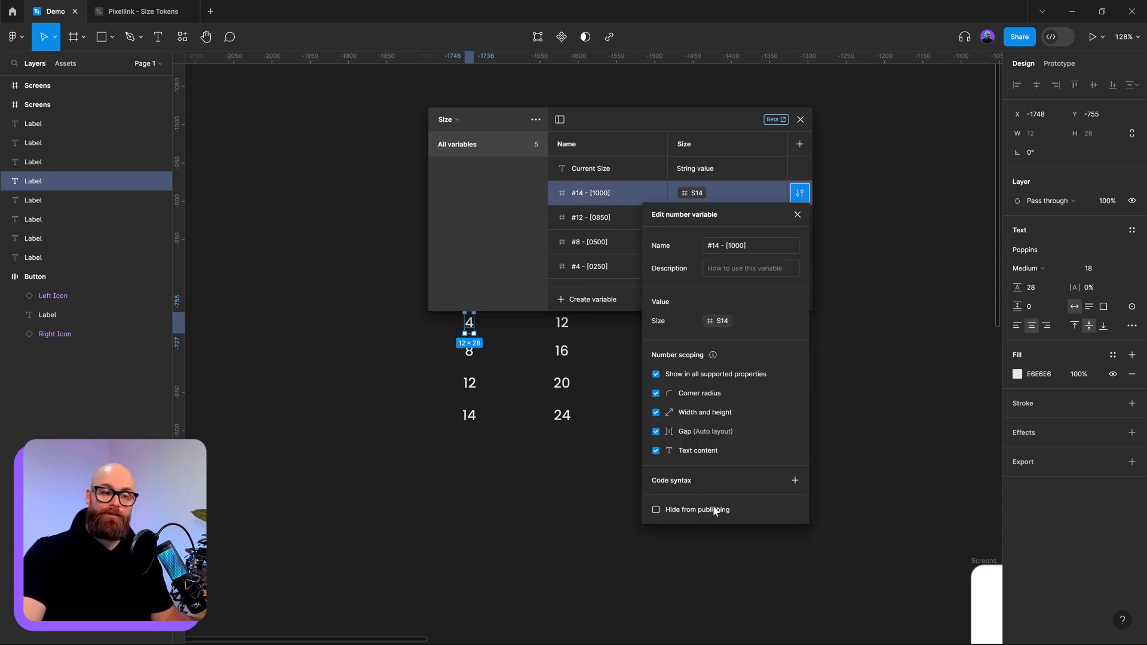
pyautogui.press('Escape')
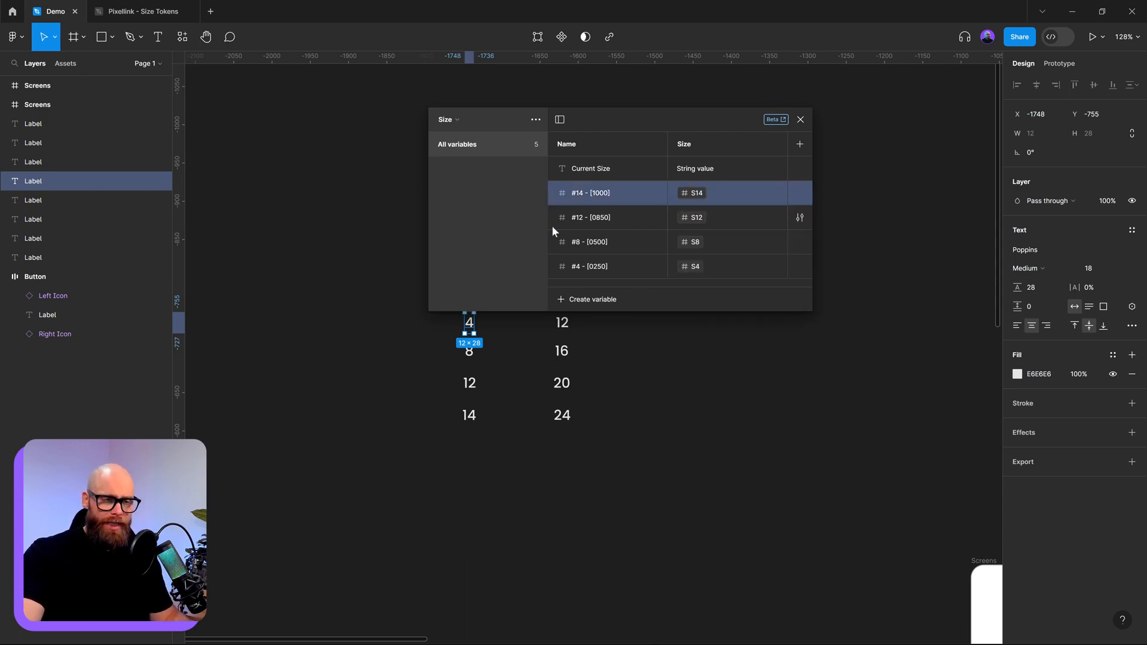
pyautogui.click(799, 121)
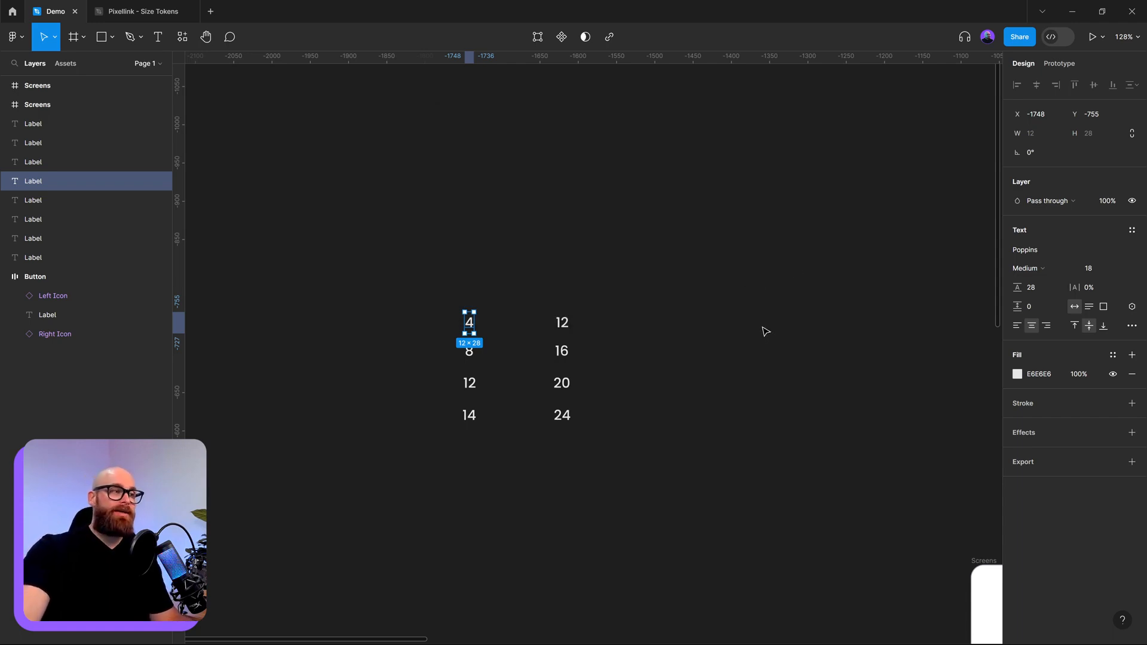
# - Switch to the Pixellink - Size Tokens file, close its variables window, and open the Thumbnail page
pyautogui.click(128, 13)
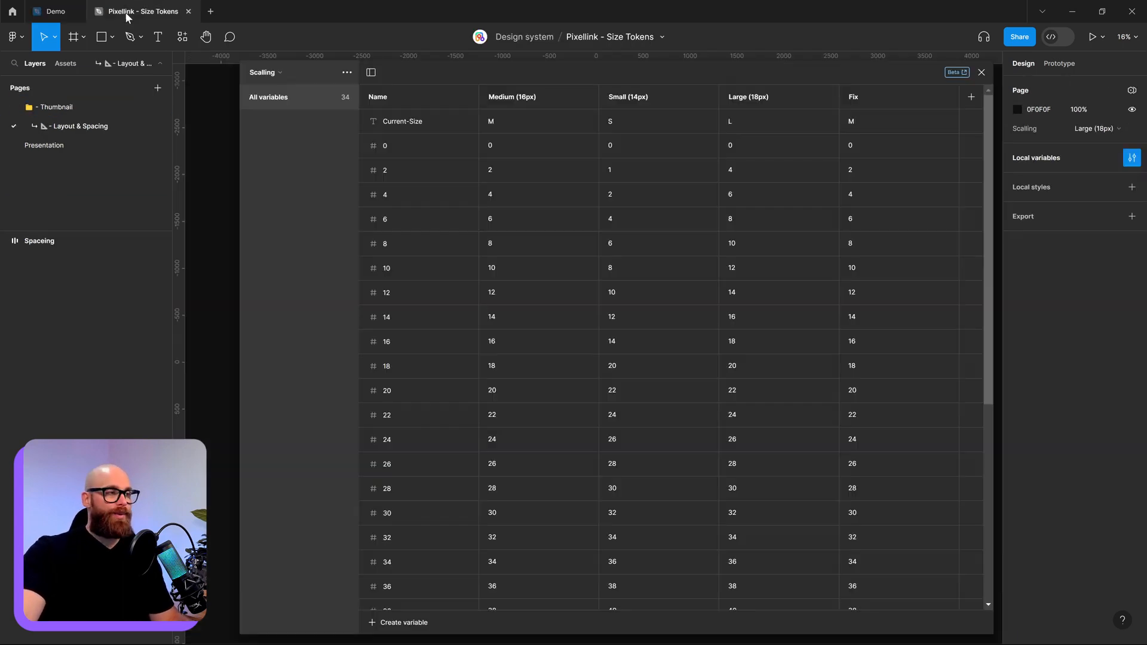
pyautogui.click(981, 72)
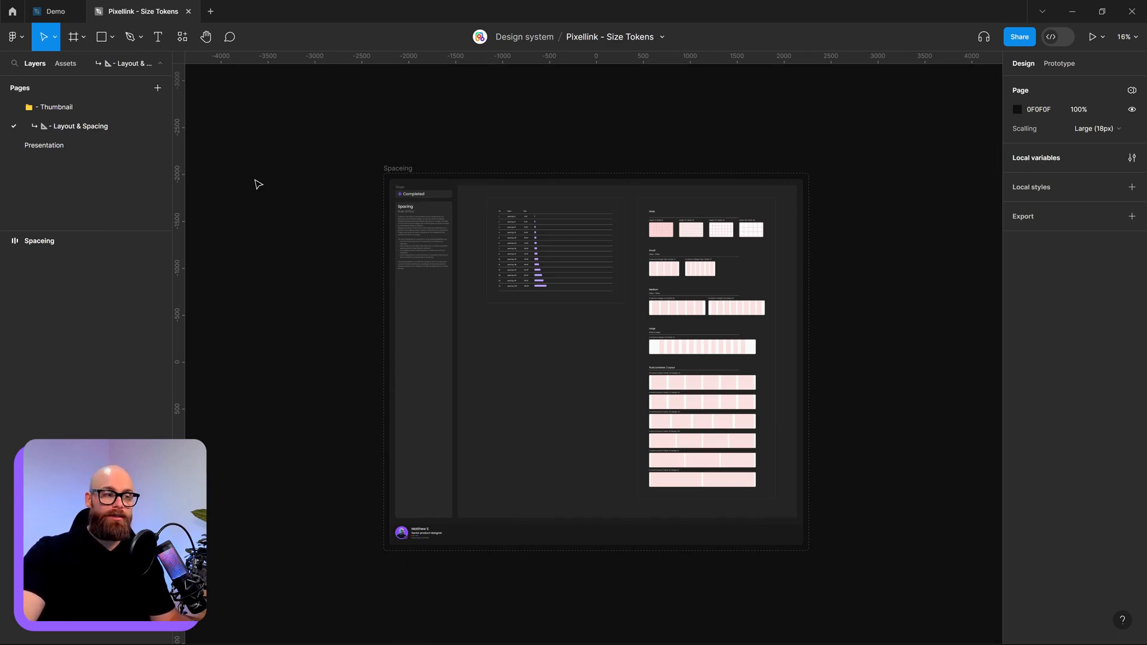
pyautogui.click(92, 109)
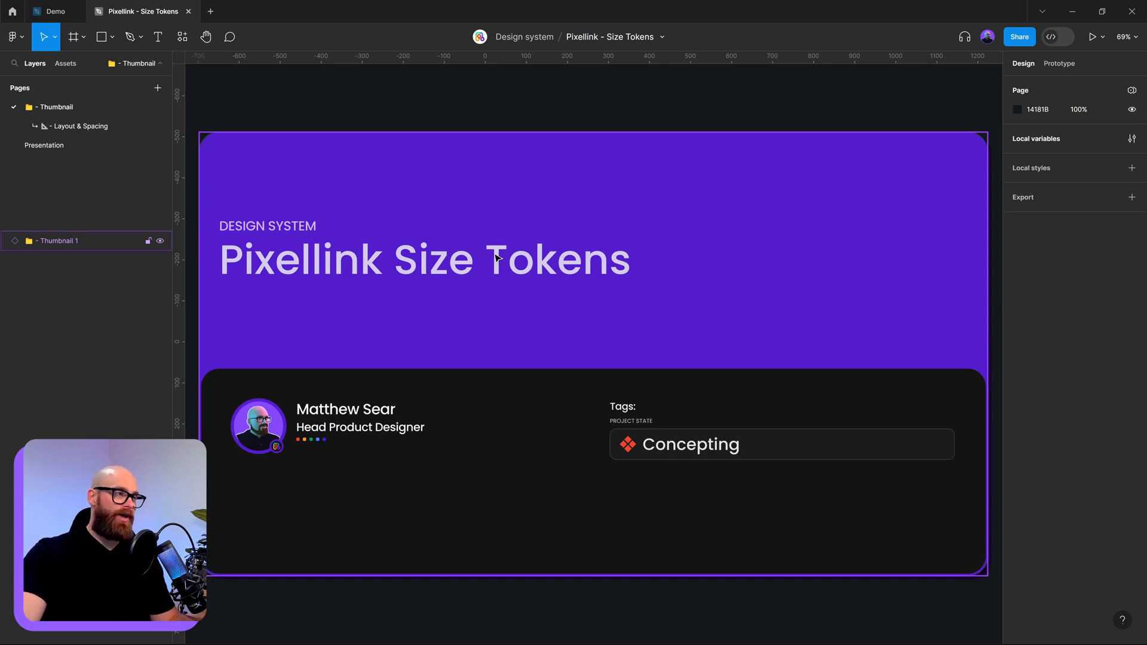
pyautogui.click(379, 128)
pyautogui.moveTo(48, 17)
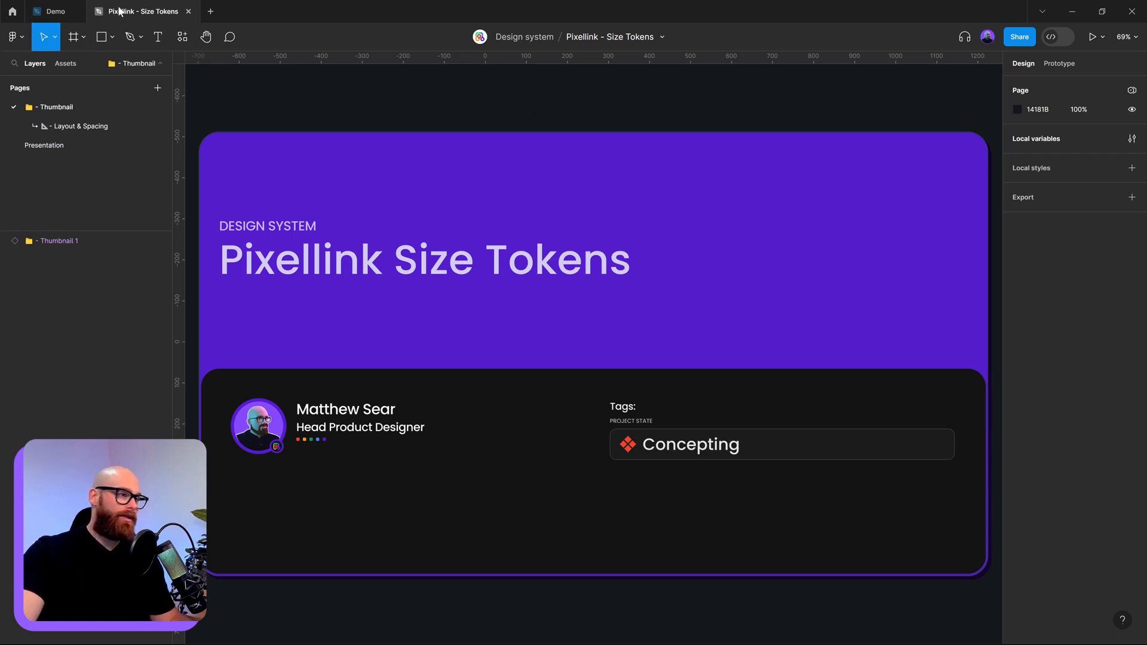
# - Examine the token names and Dynamic aliases in the Size collection of the file's local variables
pyautogui.click(1133, 142)
pyautogui.moveTo(850, 71); pyautogui.dragTo(592, 113)
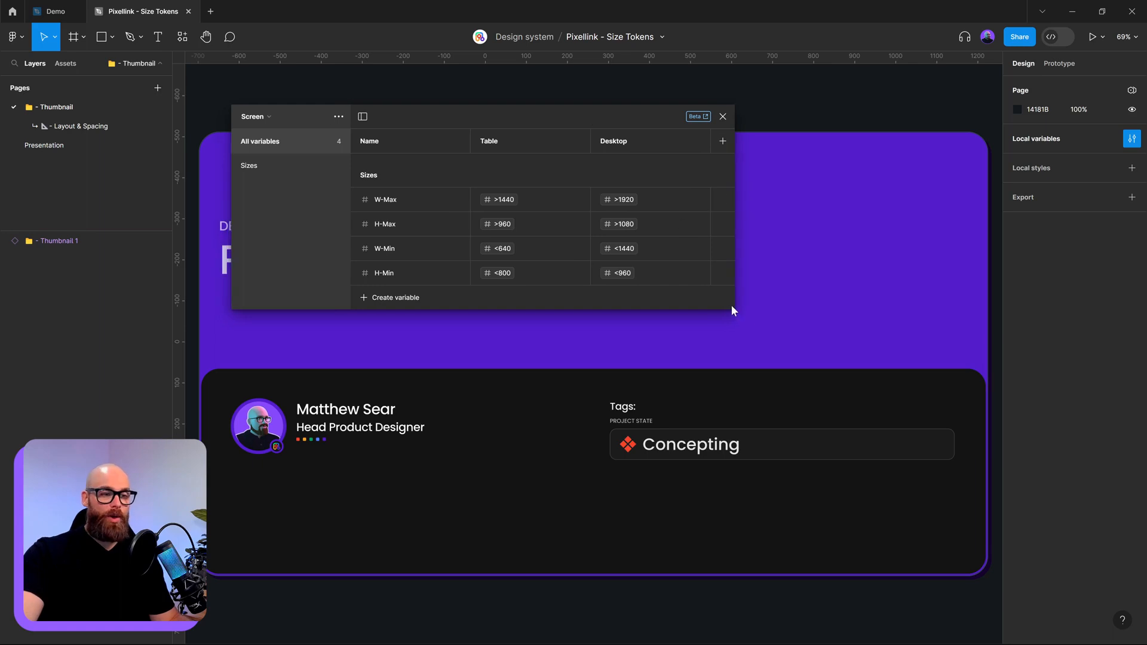
pyautogui.click(309, 119)
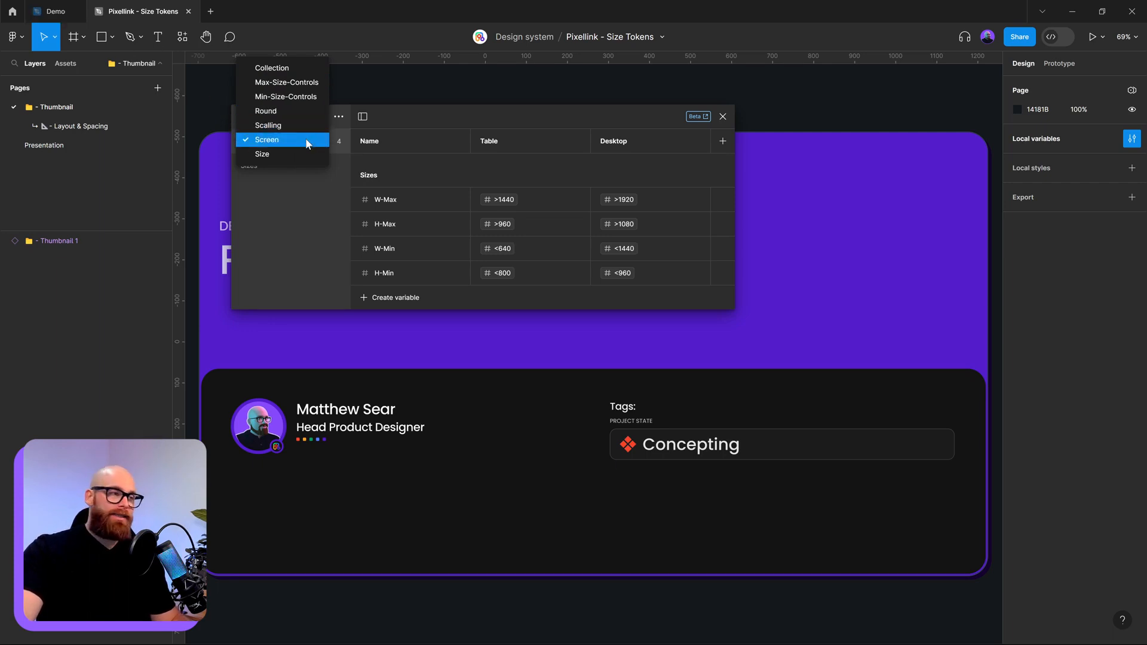
pyautogui.click(266, 154)
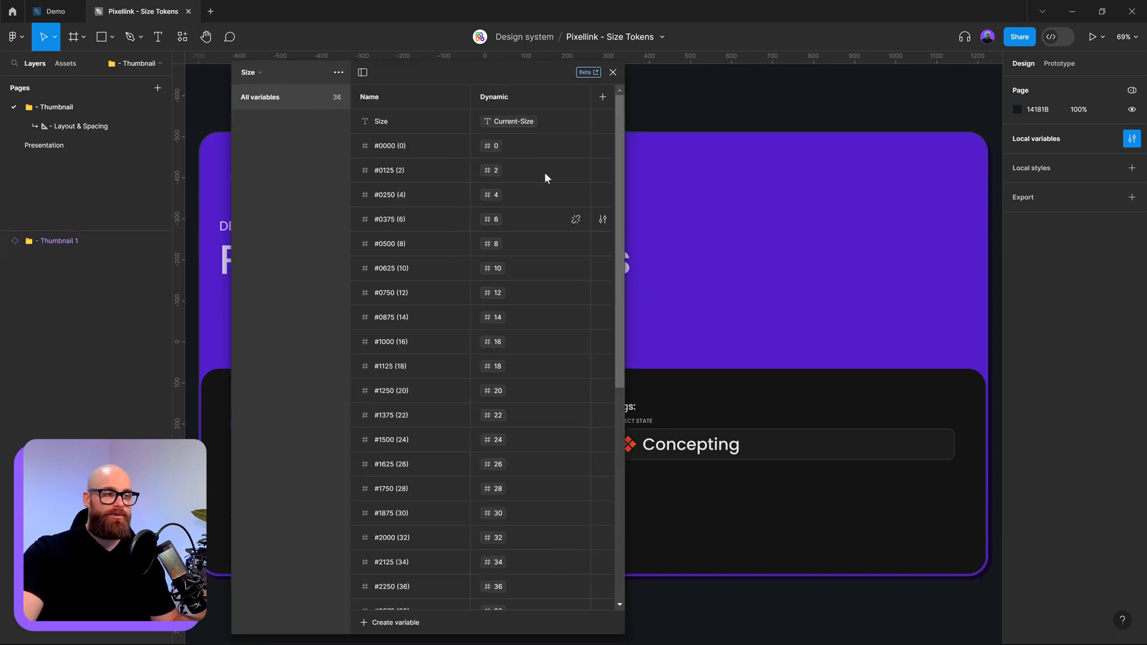
pyautogui.moveTo(503, 76); pyautogui.dragTo(601, 74)
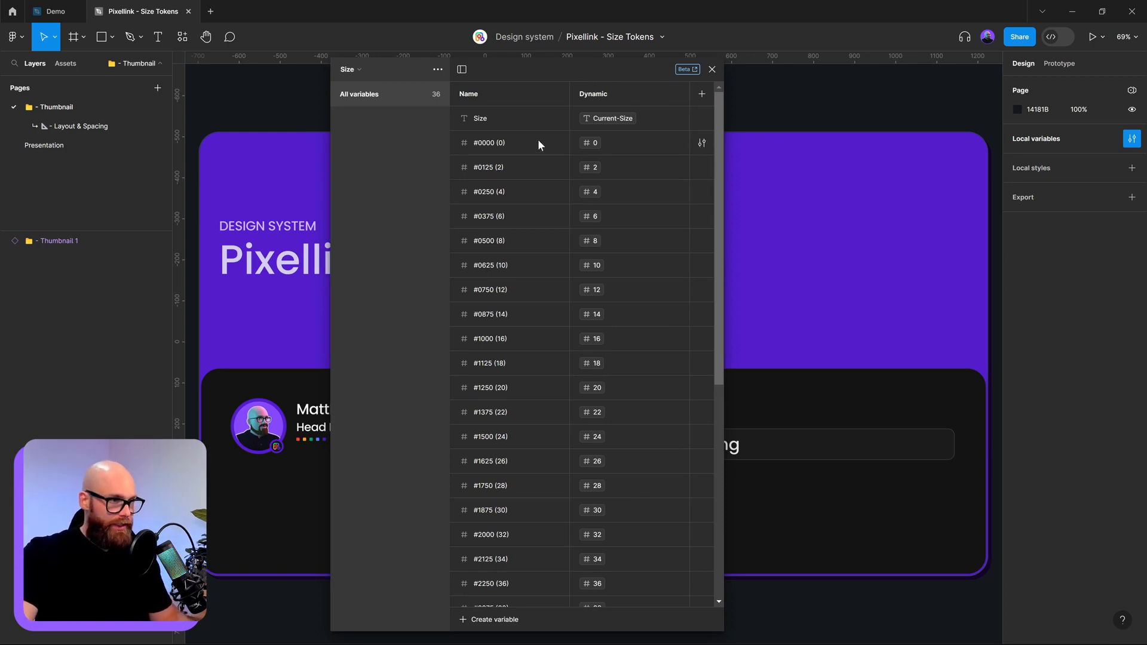
pyautogui.scroll(-6, 550, 161)
pyautogui.scroll(3, 652, 406)
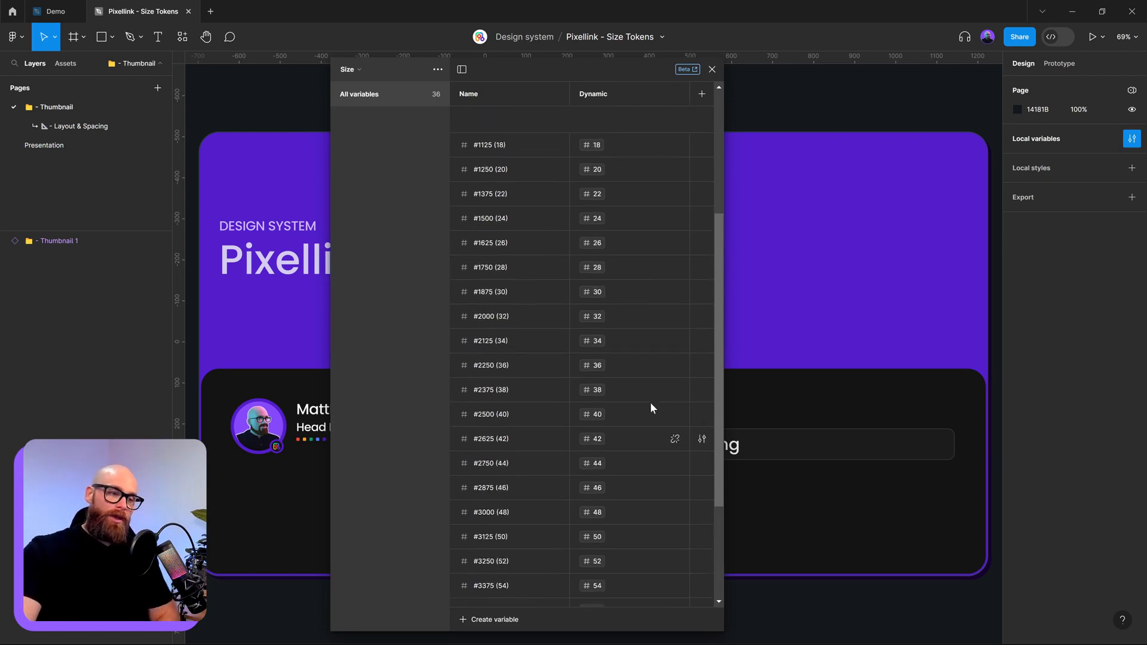
pyautogui.scroll(4, 651, 382)
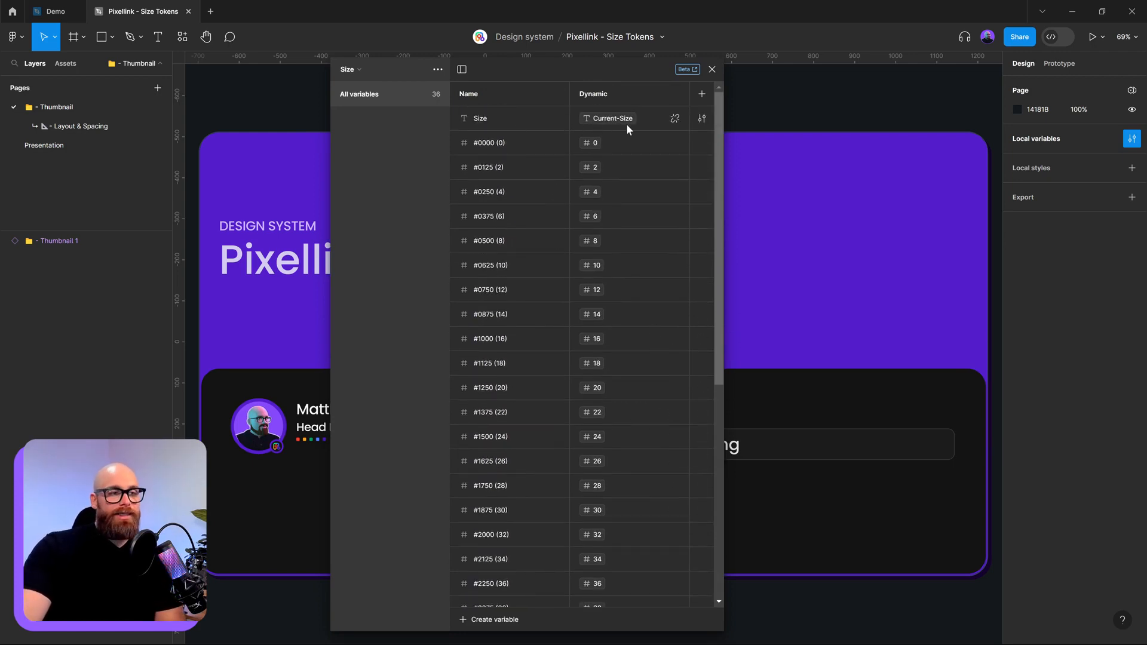
pyautogui.doubleClick(489, 143)
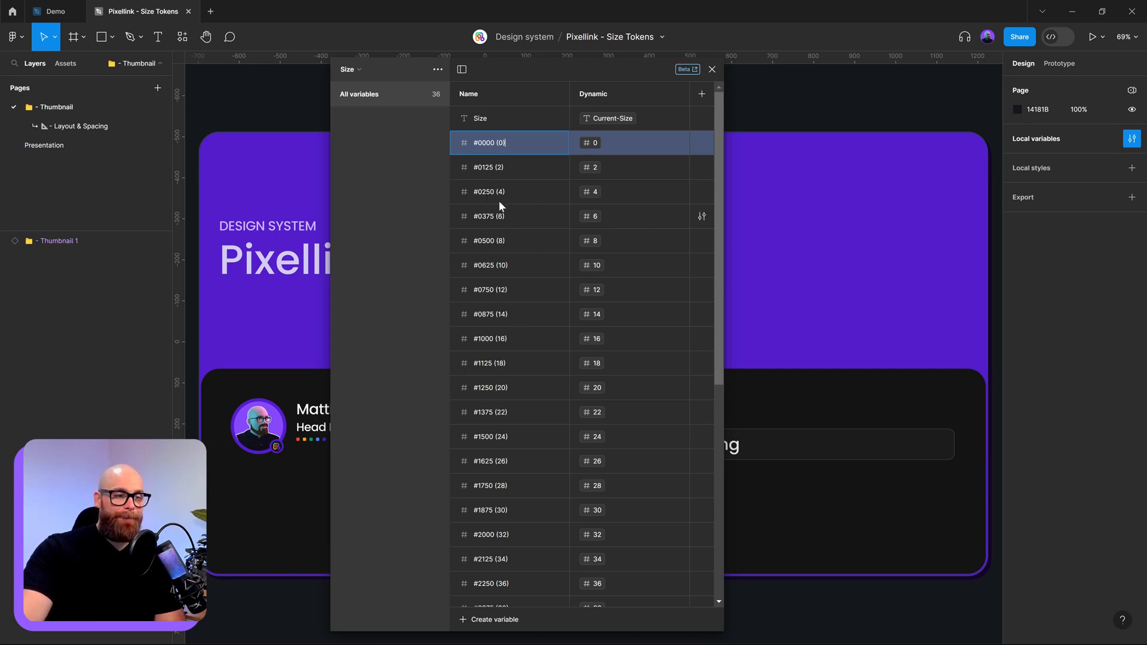
# - Try a comma after the first digit in the name of the #1000 (16) token, and remove it again
pyautogui.doubleClick(500, 343)
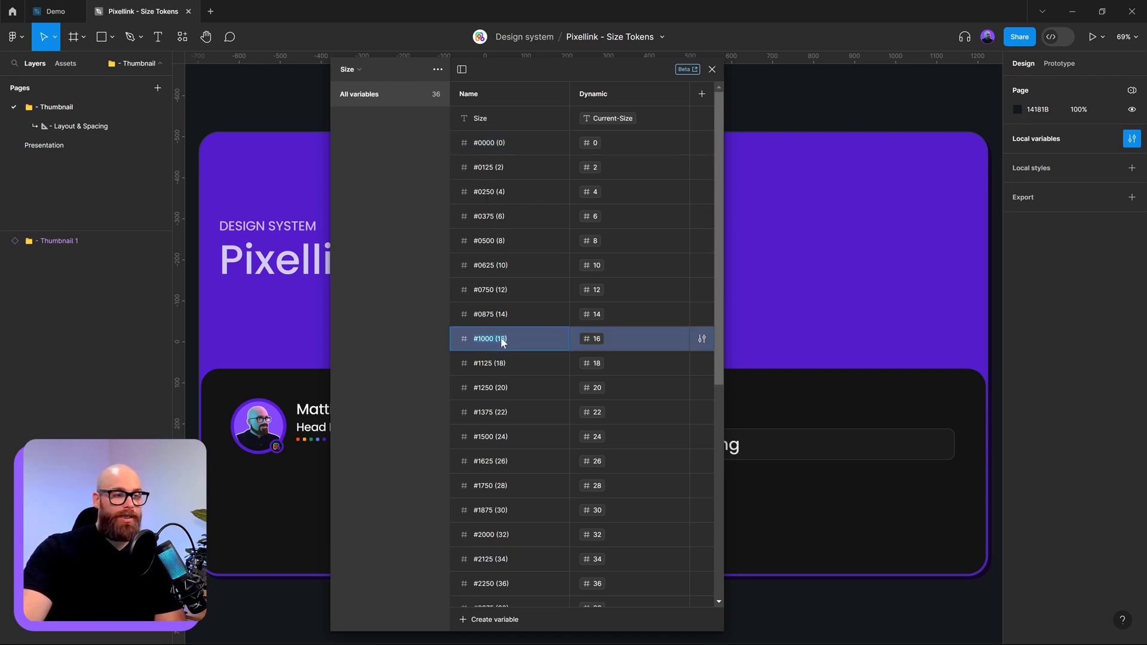
pyautogui.doubleClick(502, 340)
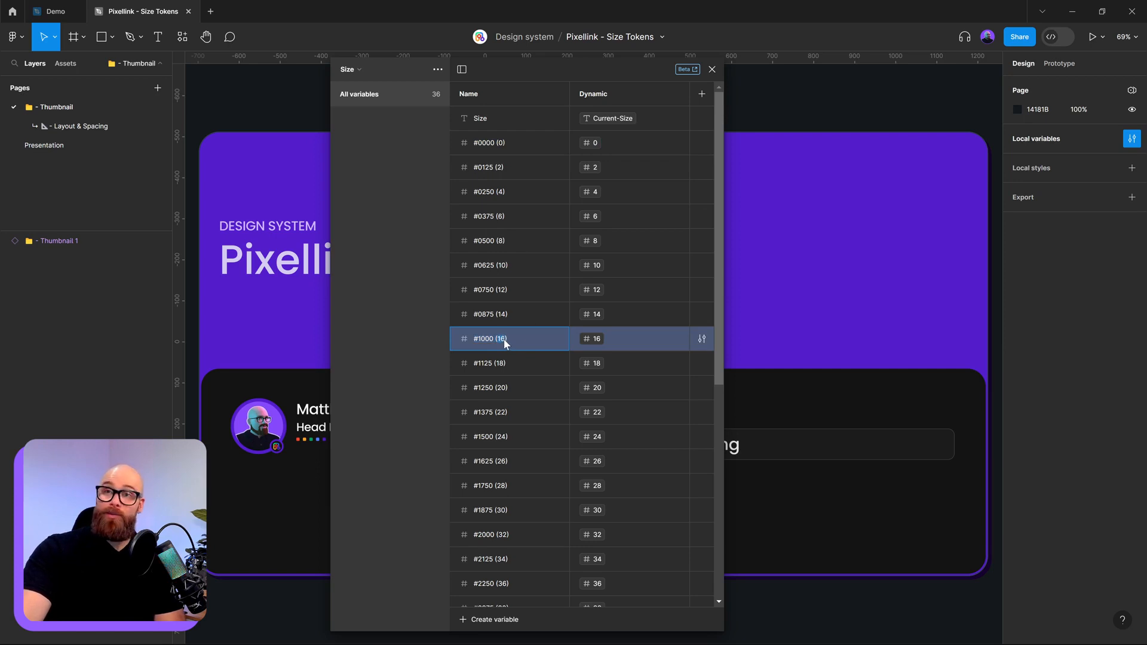
pyautogui.doubleClick(482, 344)
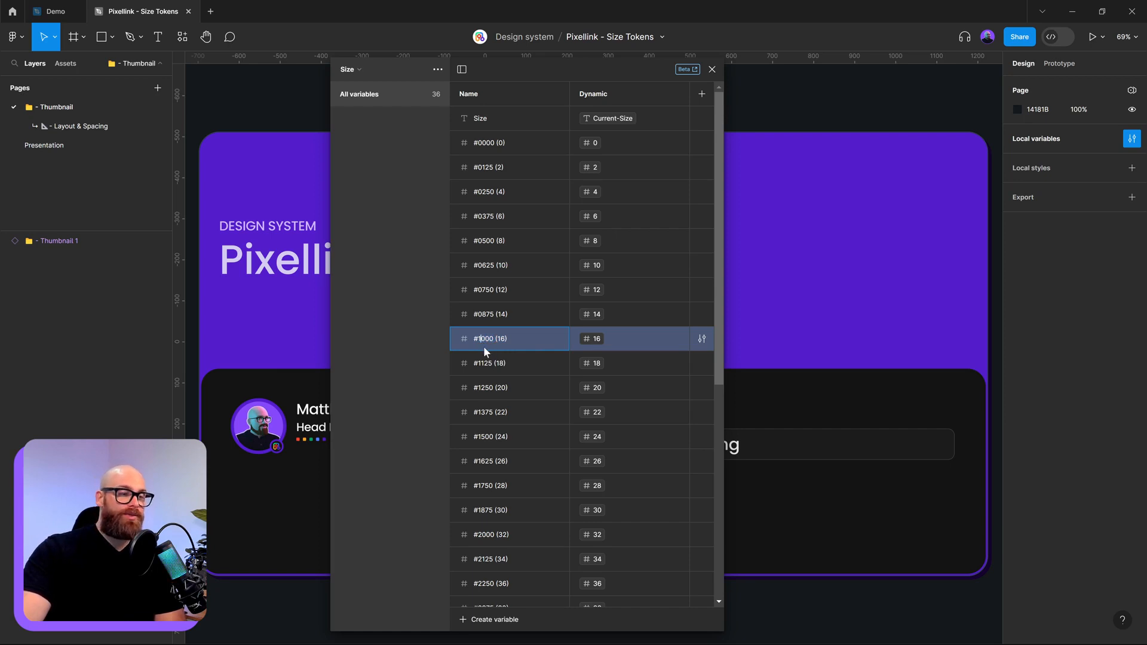
pyautogui.write('.')
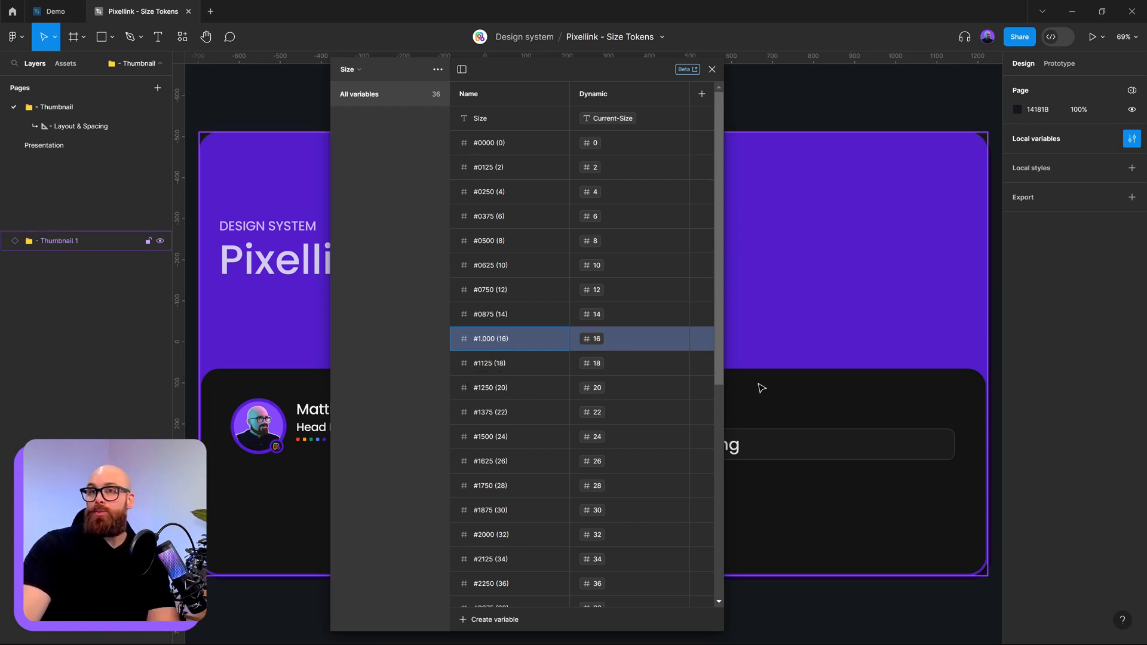
pyautogui.press('BackSpace')
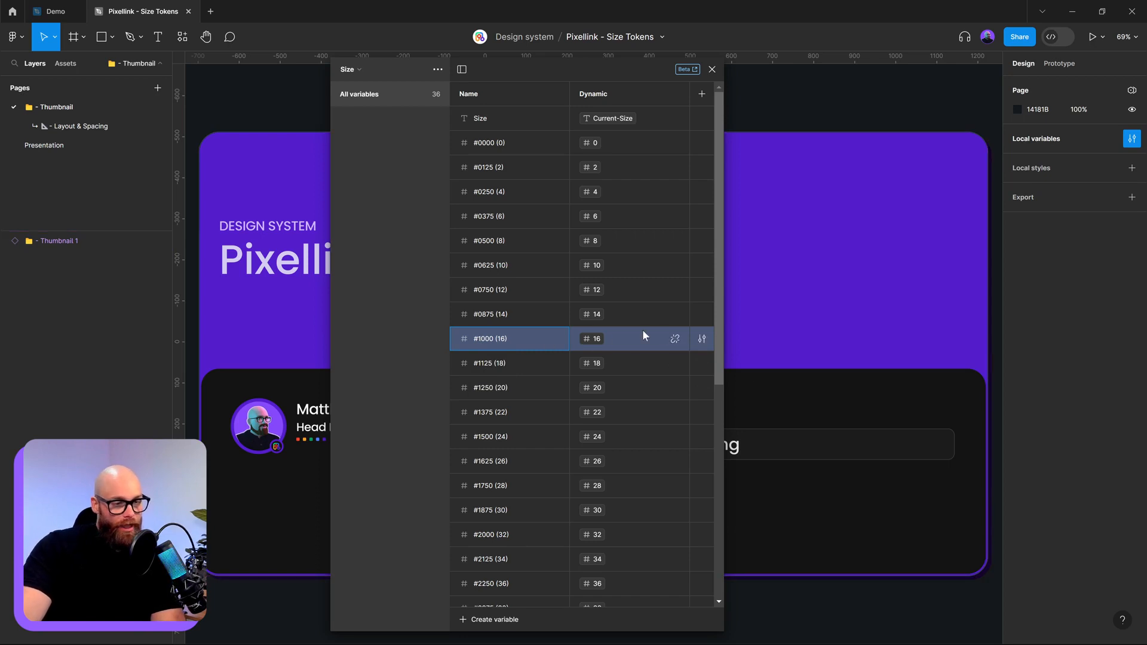
pyautogui.click(414, 357)
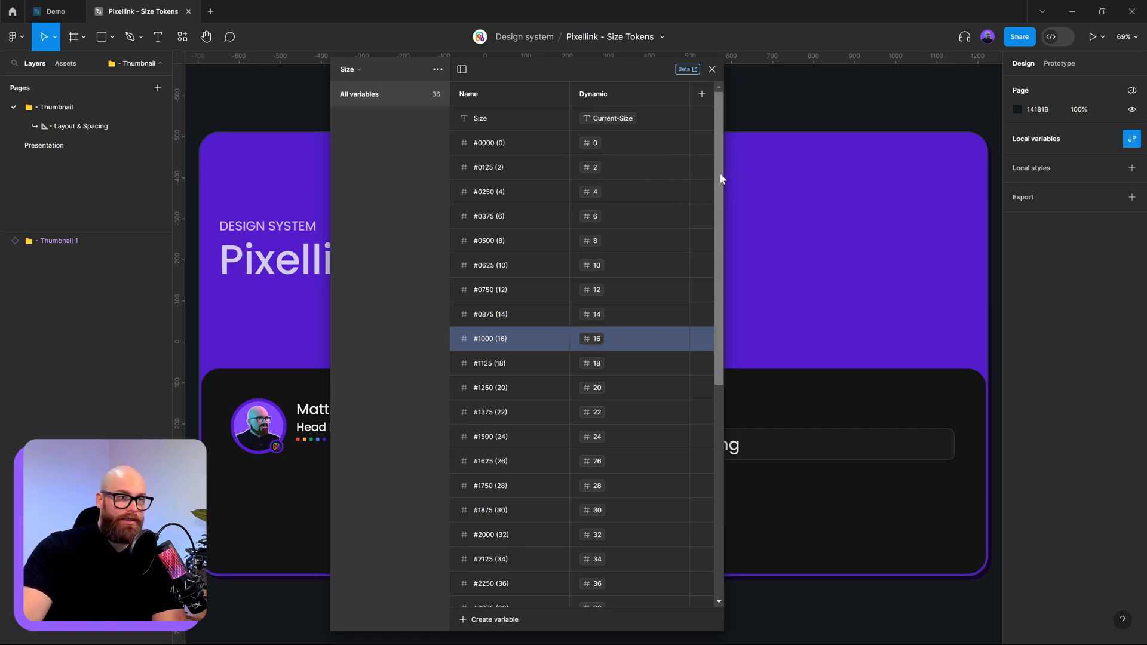
# - Examine the remaining Size tokens down to Boundless Minimum and the list of variable collections
pyautogui.moveTo(720, 177); pyautogui.dragTo(716, 423)
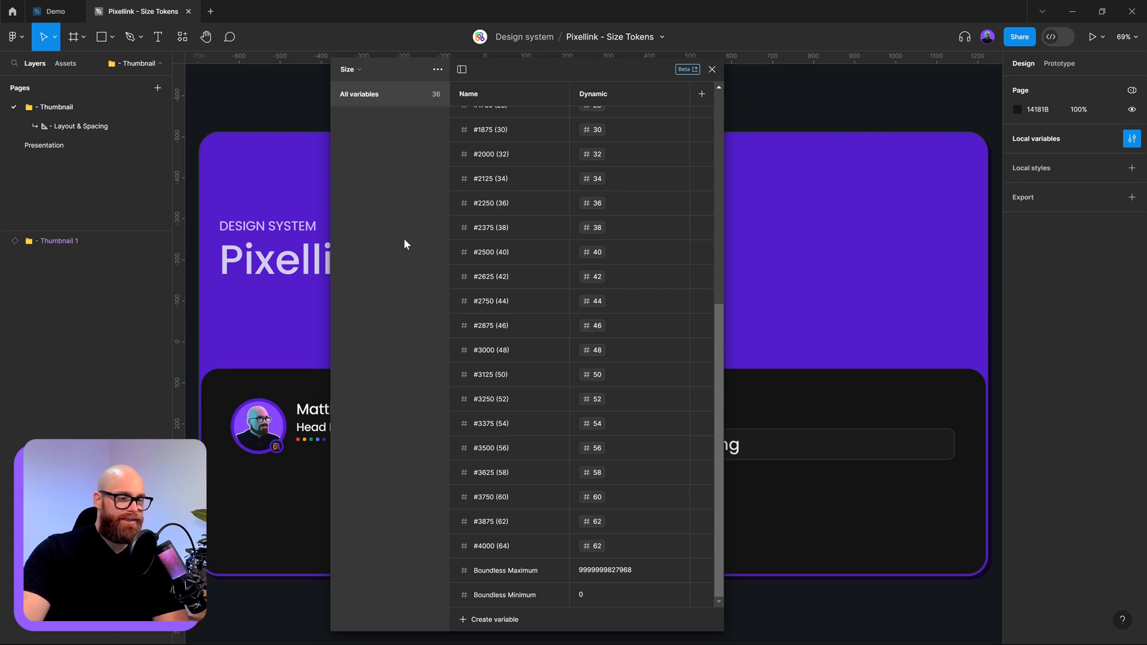
pyautogui.click(373, 73)
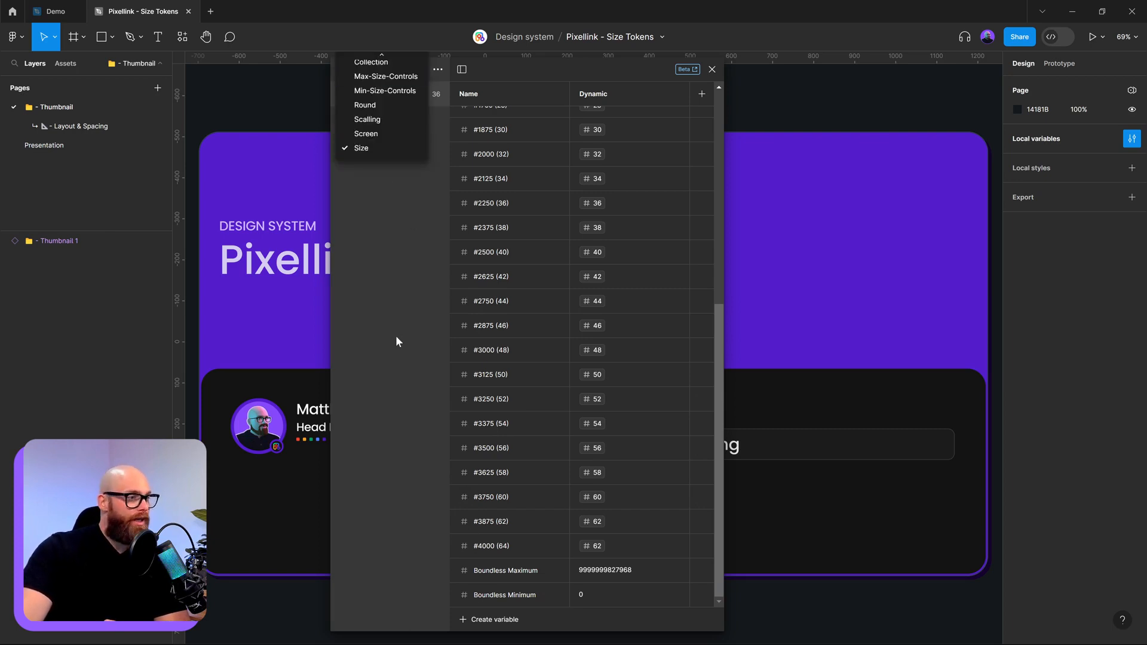
pyautogui.click(183, 127)
# - Switch to the Demo file and bind the standalone Button frame's horizontal and vertical padding to the #14 - [1000] size token
pyautogui.click(47, 13)
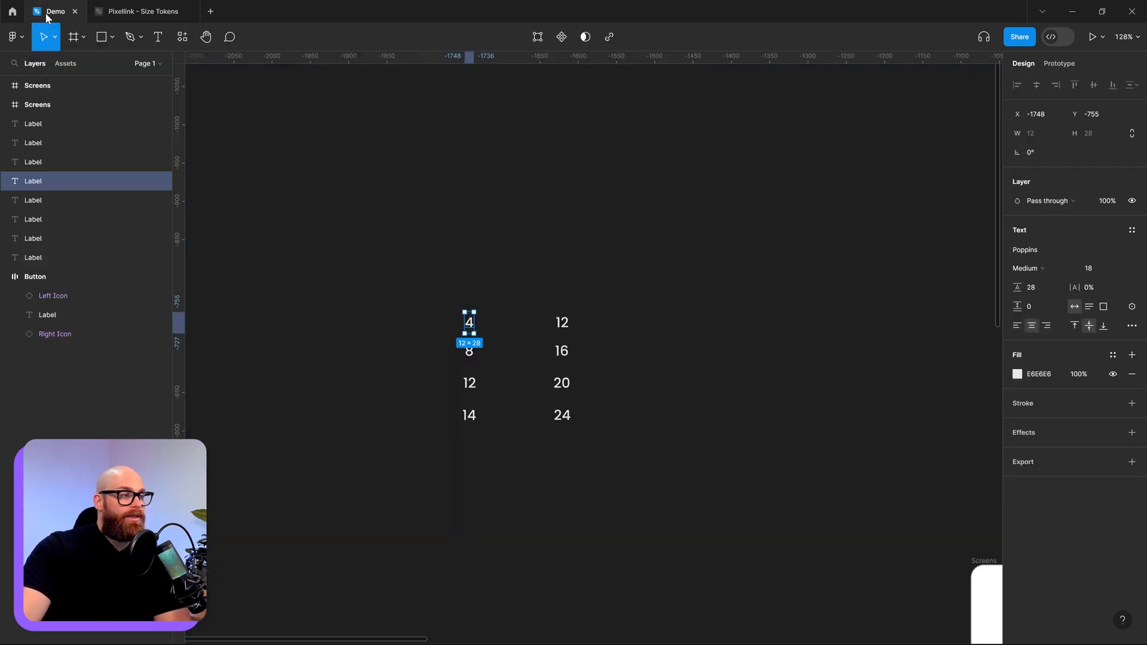
pyautogui.click(755, 267)
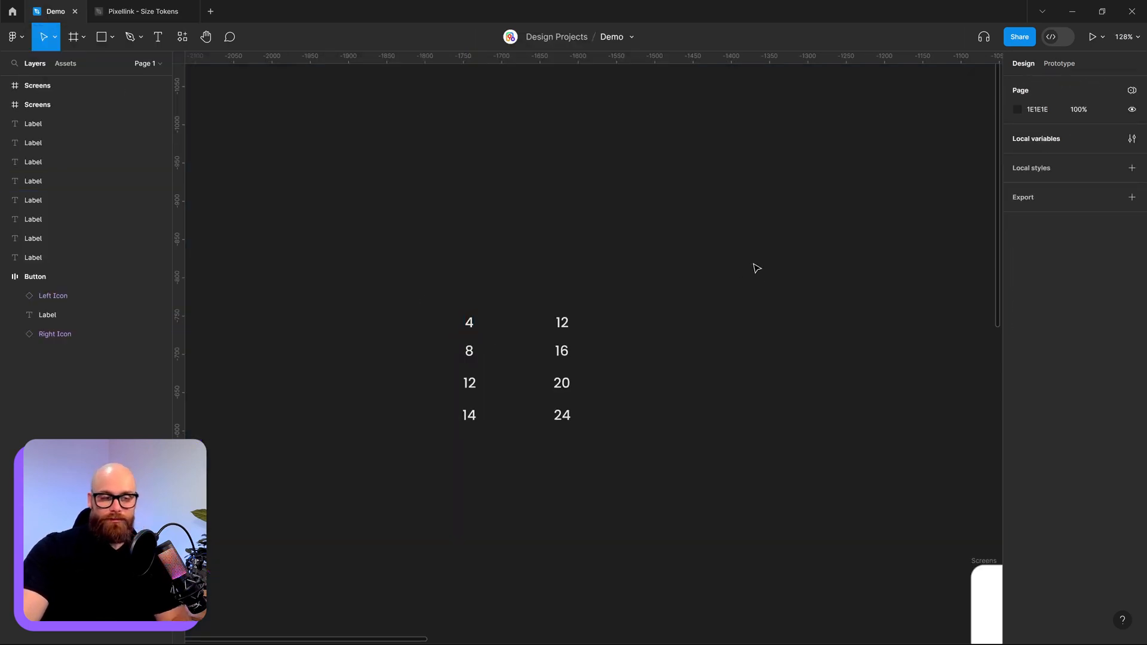
pyautogui.moveTo(834, 315); pyautogui.dragTo(743, 267)
pyautogui.hscroll(2, 755, 243)
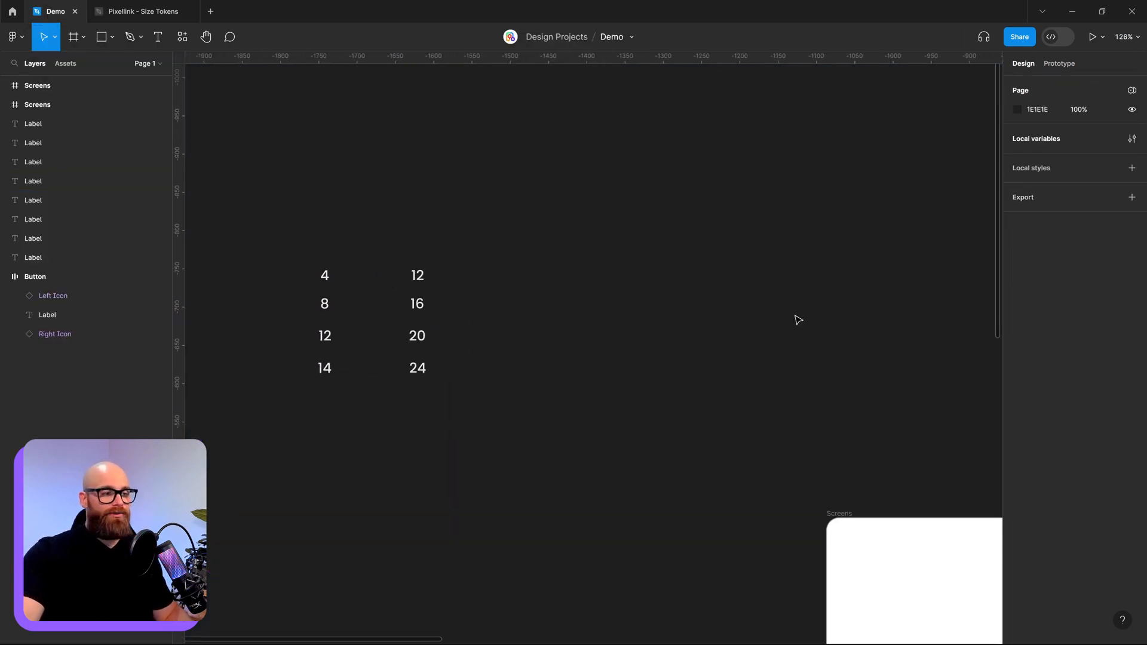
pyautogui.keyDown('ctrl'); pyautogui.scroll(-5, 629, 301); pyautogui.keyUp('ctrl')
pyautogui.click(621, 420)
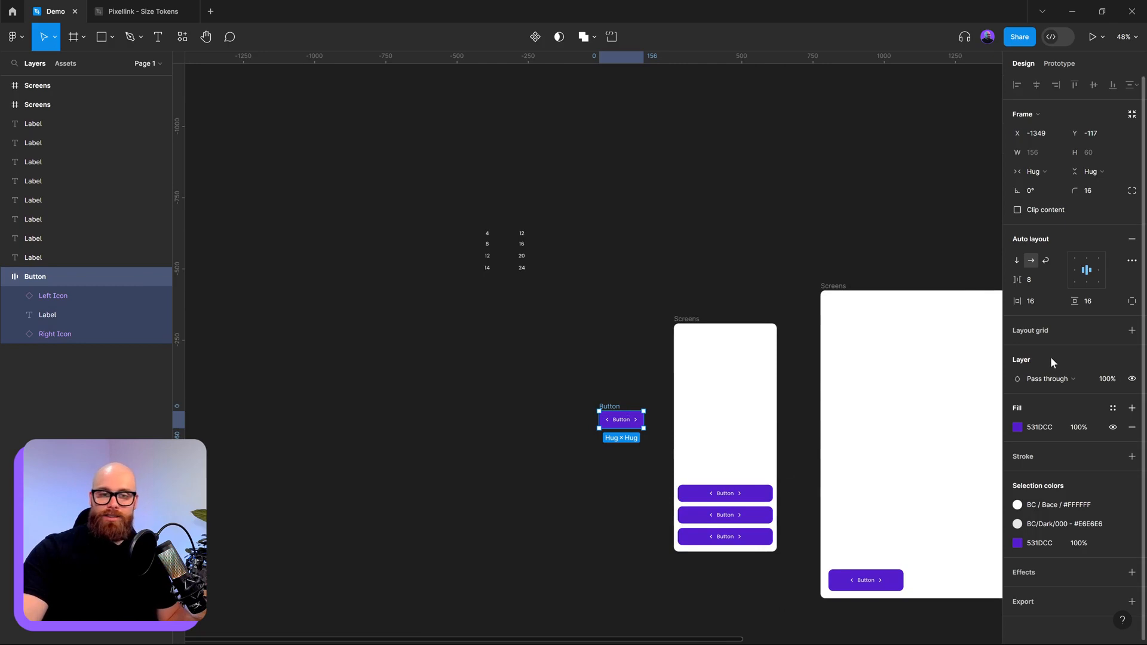
pyautogui.click(1057, 300)
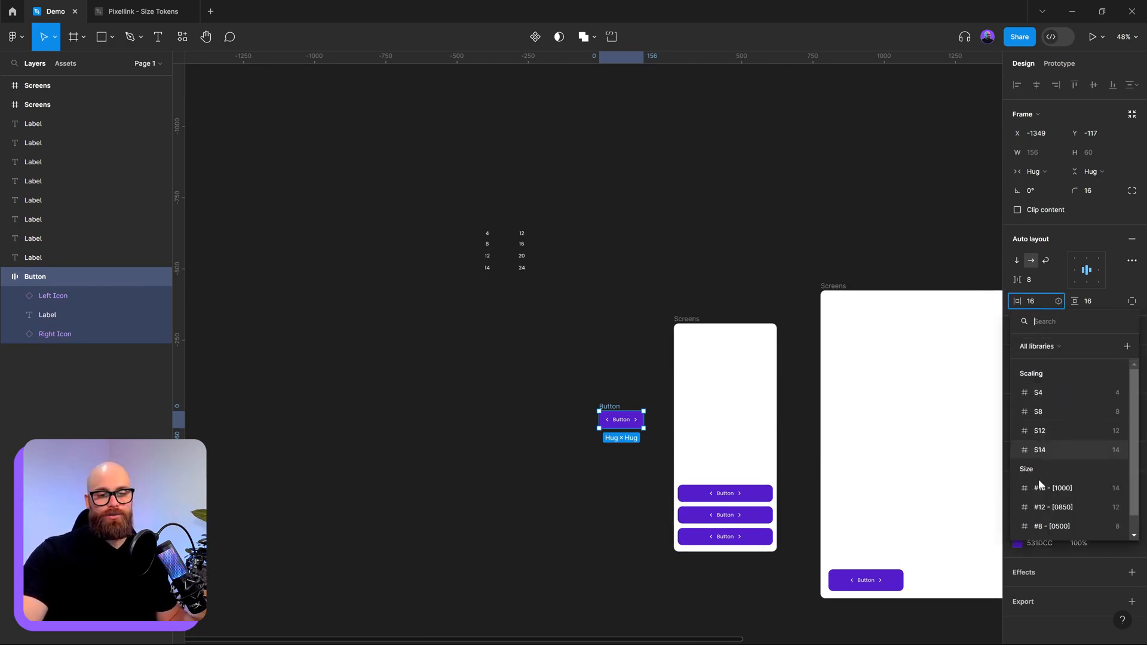
pyautogui.scroll(-1, 1045, 470)
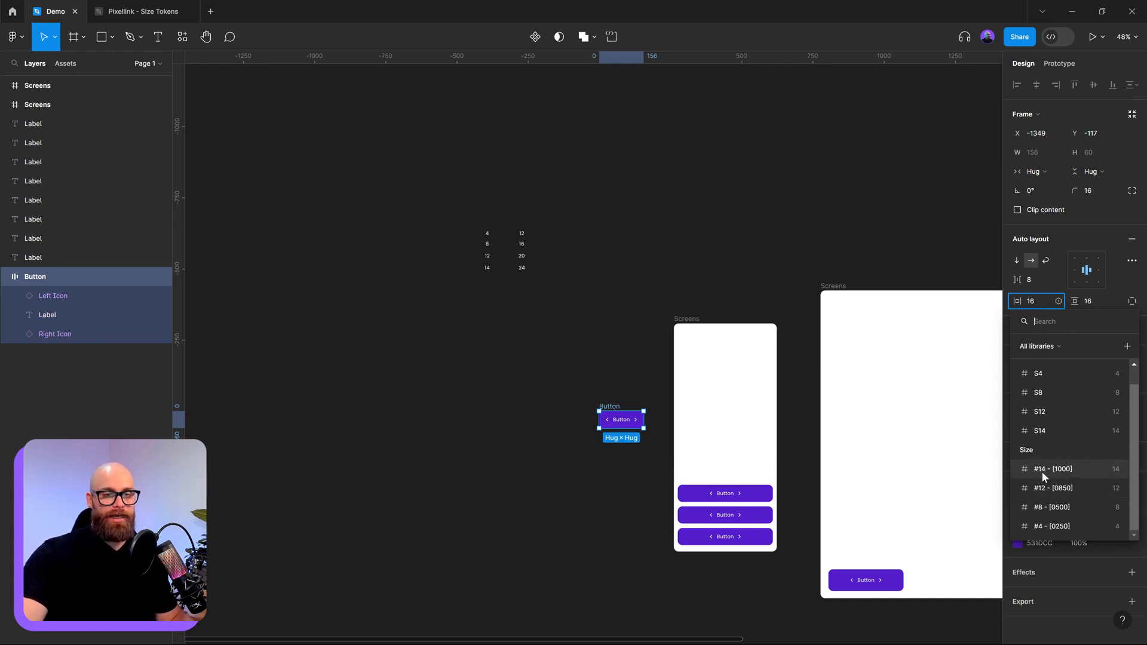
pyautogui.click(1042, 471)
pyautogui.click(1116, 301)
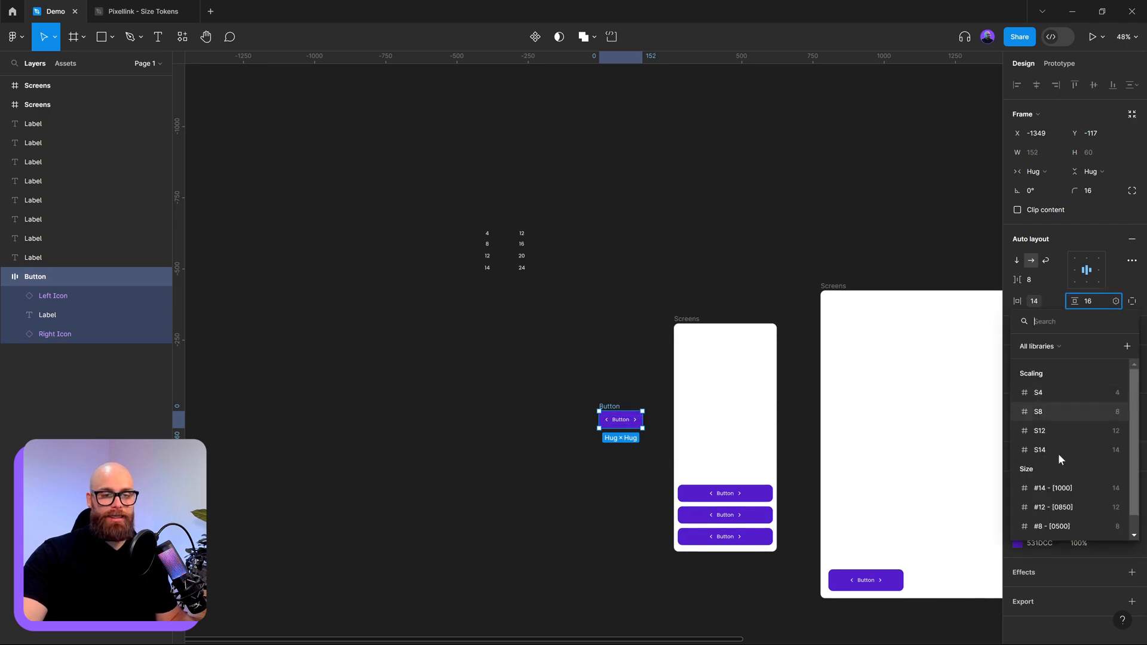
pyautogui.click(1053, 487)
# - Bind the Button frame's spacing between items to the #8 - [0500] size token
pyautogui.click(1057, 280)
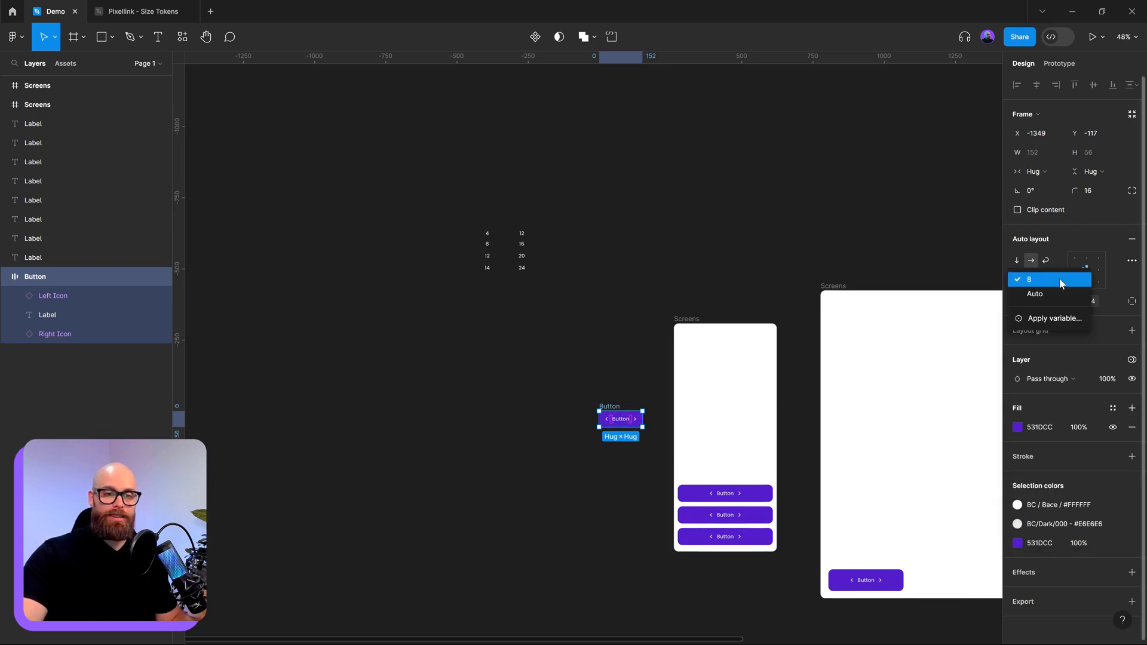
pyautogui.click(1055, 317)
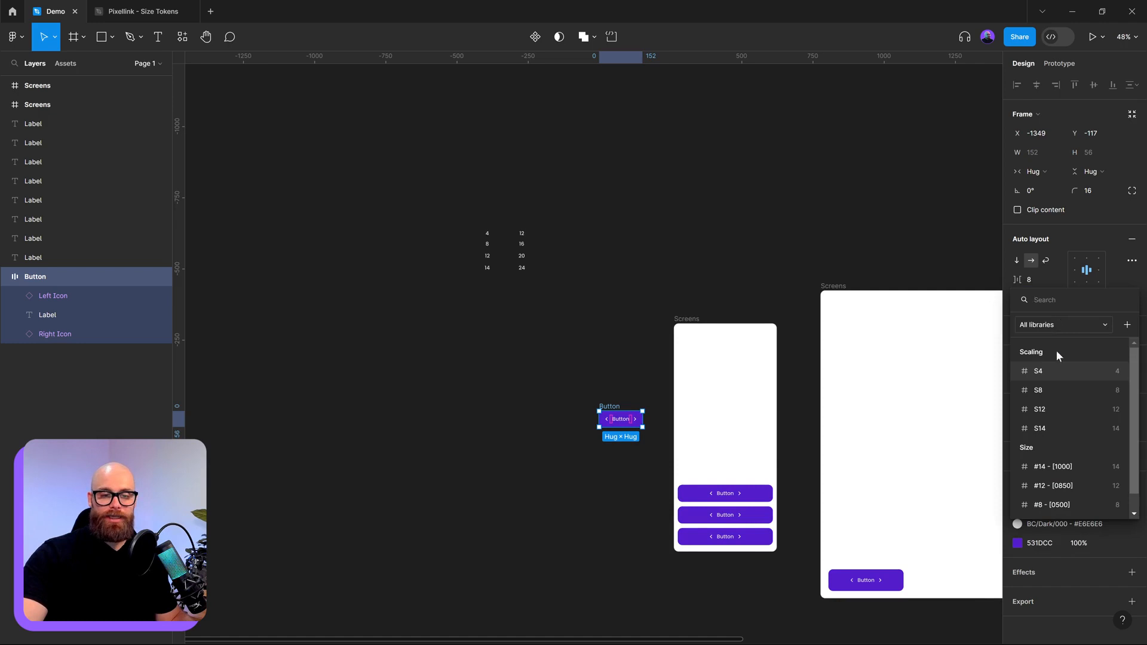
pyautogui.click(1054, 485)
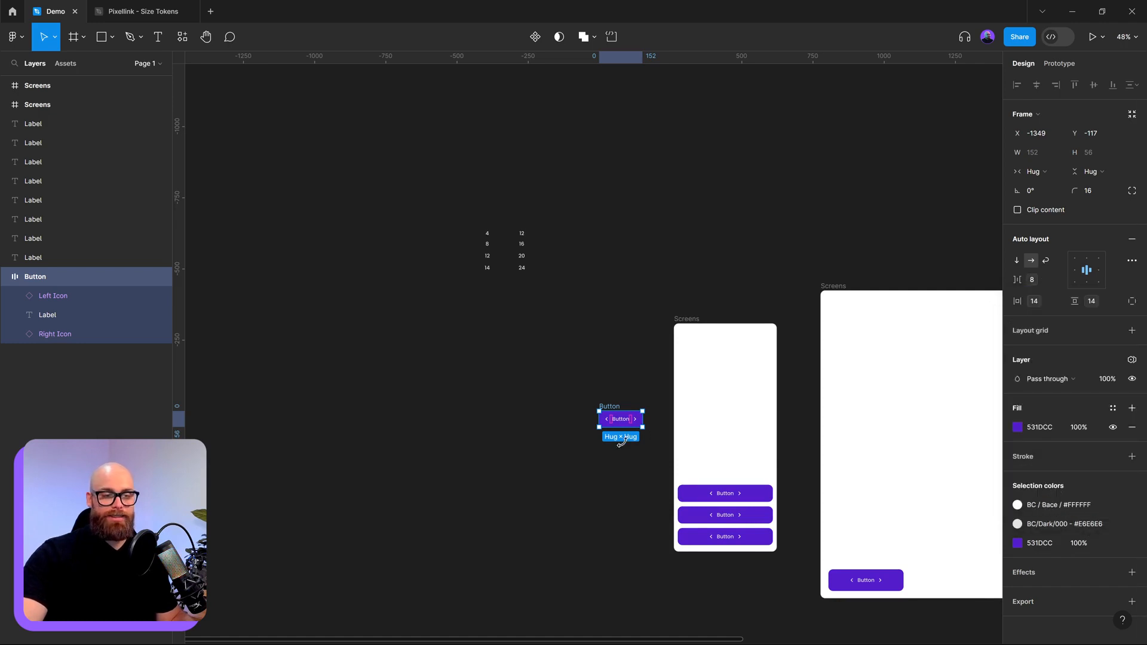
# - Turn the standalone Button frame into a component
pyautogui.click(618, 447)
pyautogui.scroll(5, 617, 445)
pyautogui.click(639, 343)
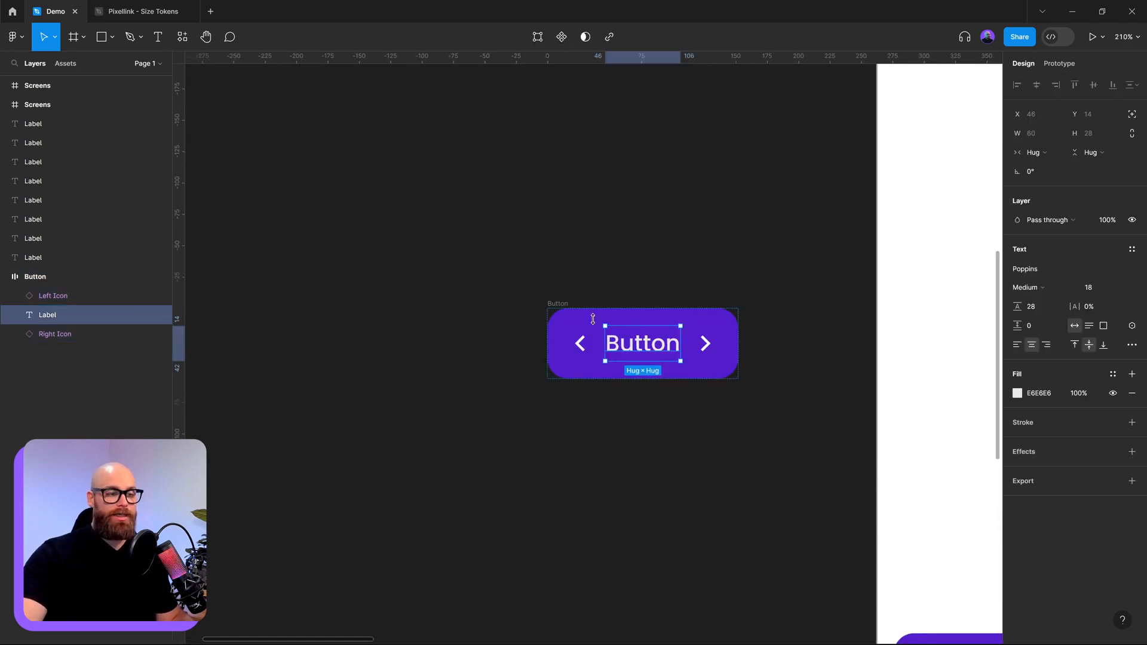
pyautogui.click(552, 311)
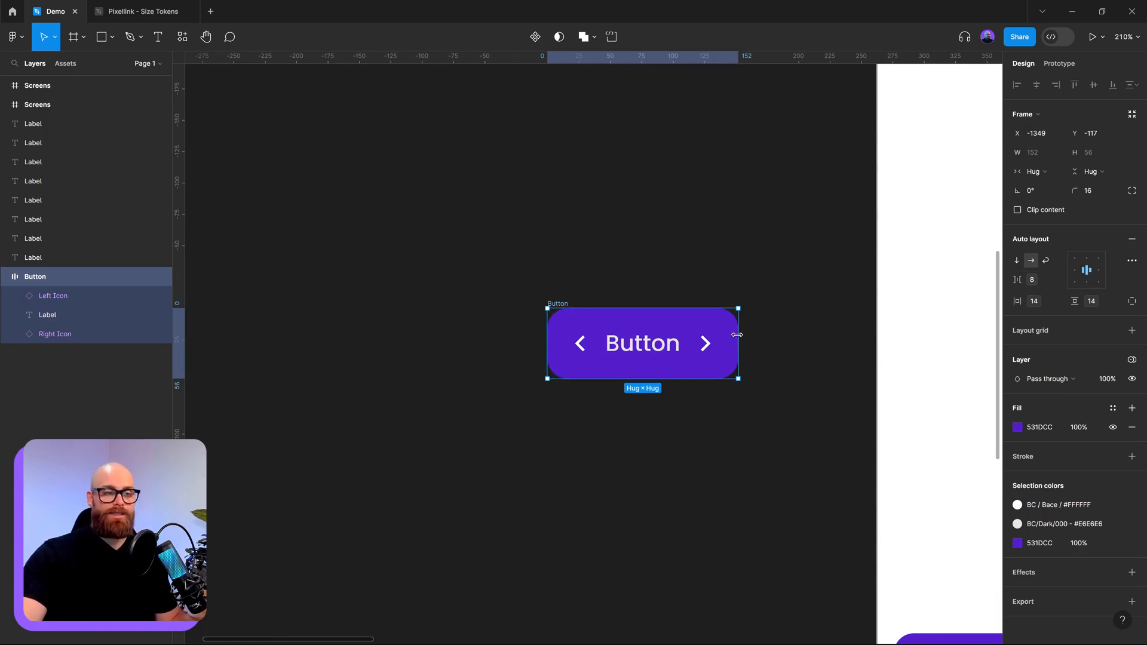
pyautogui.rightClick(548, 301)
pyautogui.moveTo(622, 537)
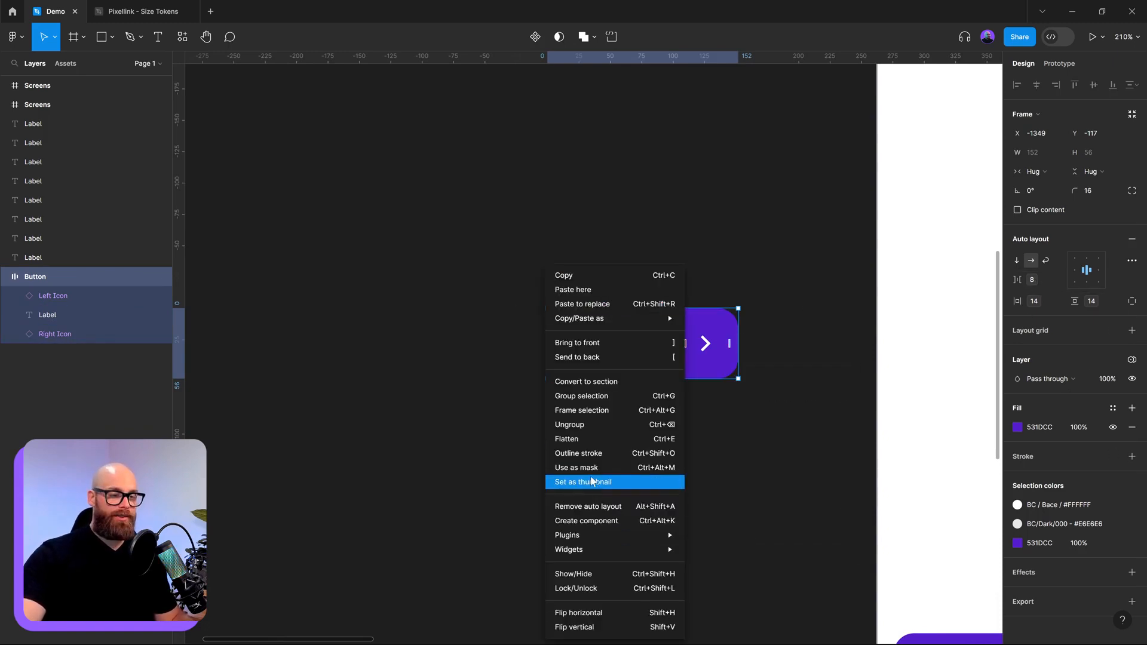
pyautogui.click(581, 521)
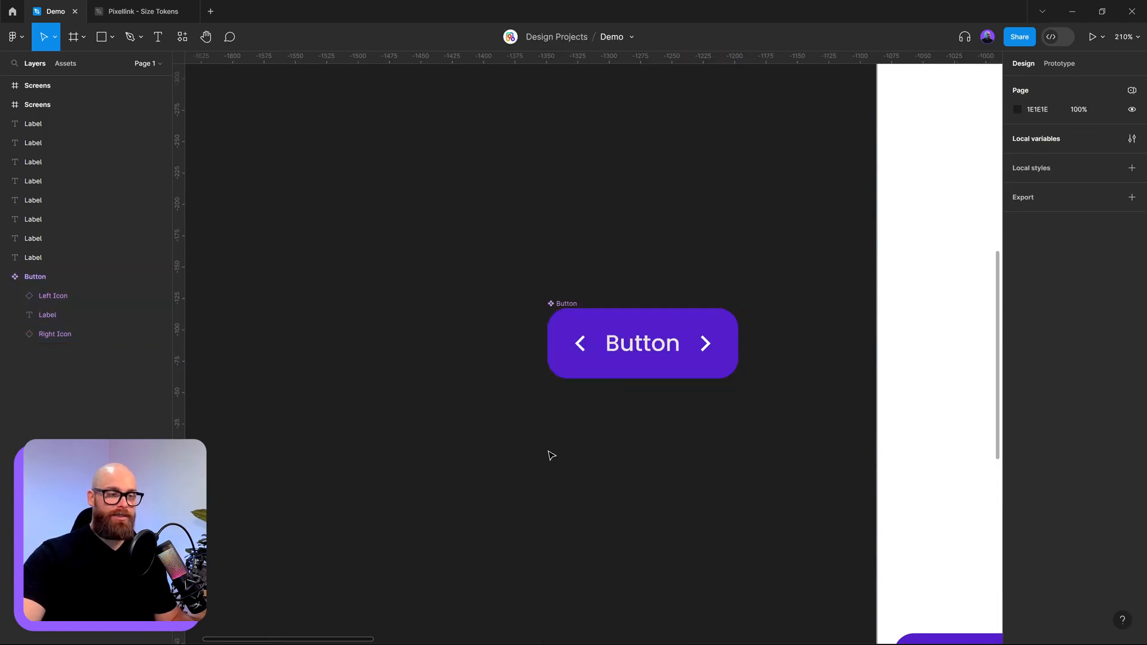
# - Place an instance of the Button component in the narrow Screens frame and delete the three old buttons there
pyautogui.click(635, 341)
pyautogui.hotkey('ctrl', 'd')
pyautogui.scroll(-5, 281, 412)
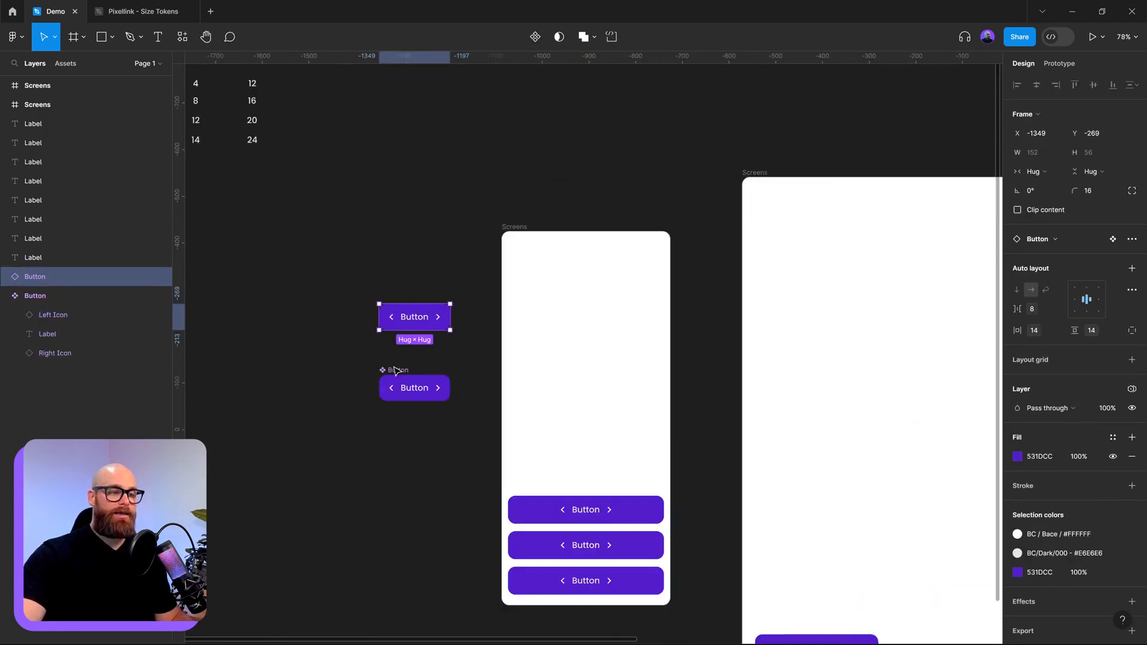
pyautogui.moveTo(384, 317); pyautogui.dragTo(547, 379)
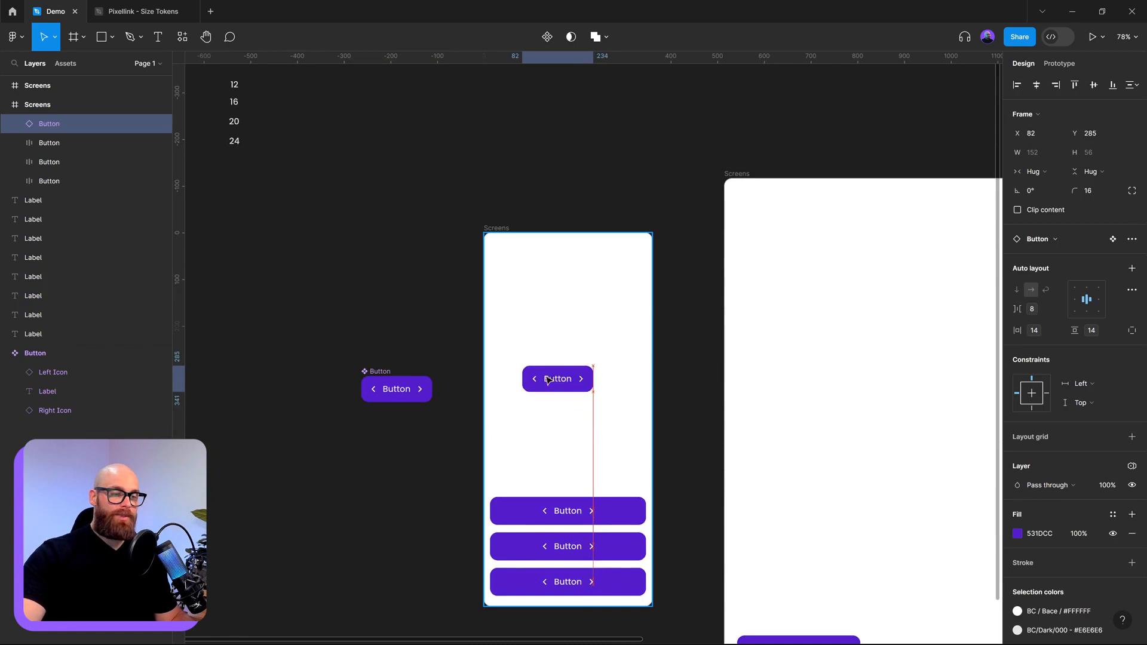
pyautogui.scroll(-2, 585, 435)
pyautogui.moveTo(435, 418); pyautogui.dragTo(698, 584)
pyautogui.press('Delete')
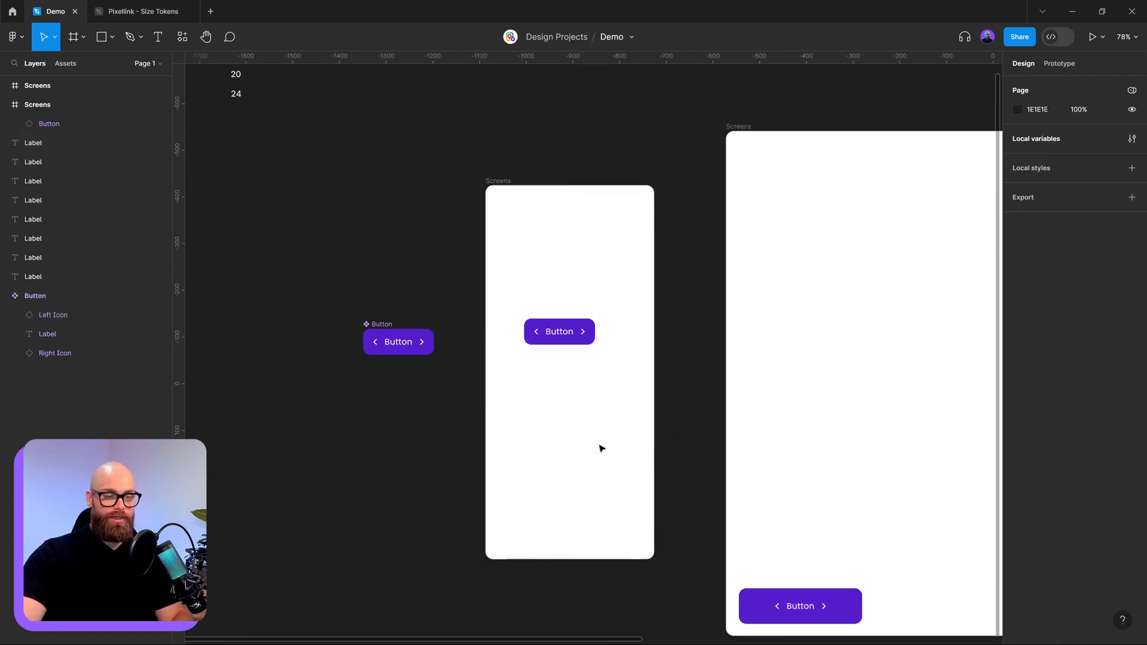
# - Copy the Button instance into the wide Screens frame and delete the old button at its bottom
pyautogui.moveTo(559, 331); pyautogui.dragTo(830, 329)
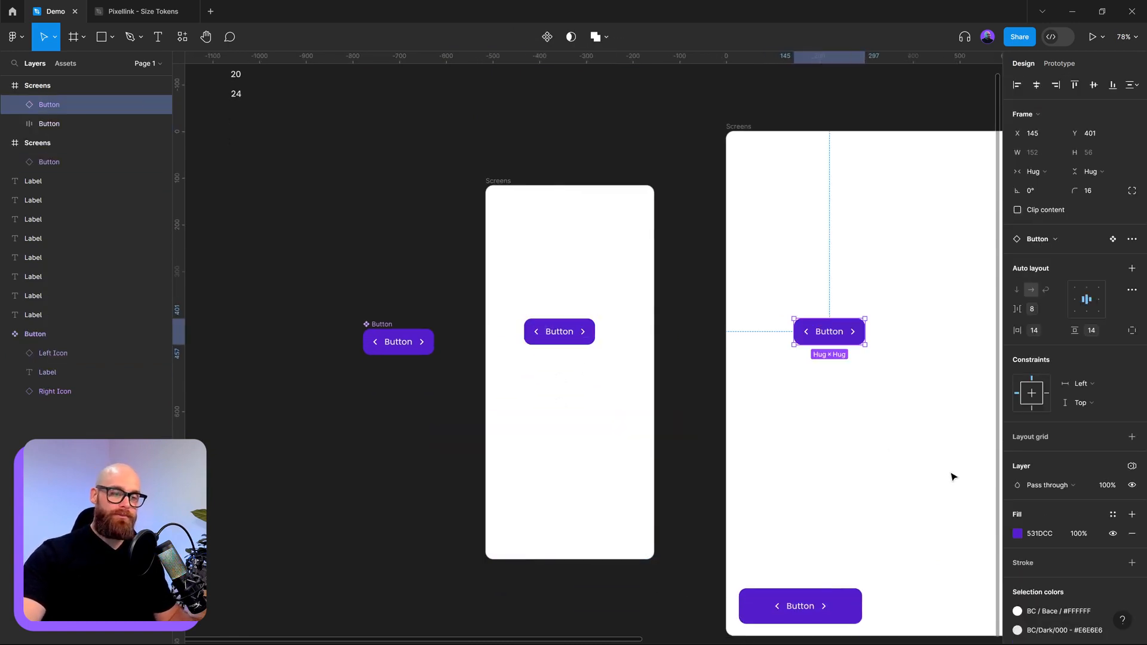
pyautogui.hscroll(3, 949, 474)
pyautogui.scroll(-2, 949, 473)
pyautogui.moveTo(621, 531); pyautogui.dragTo(824, 622)
pyautogui.press('Delete')
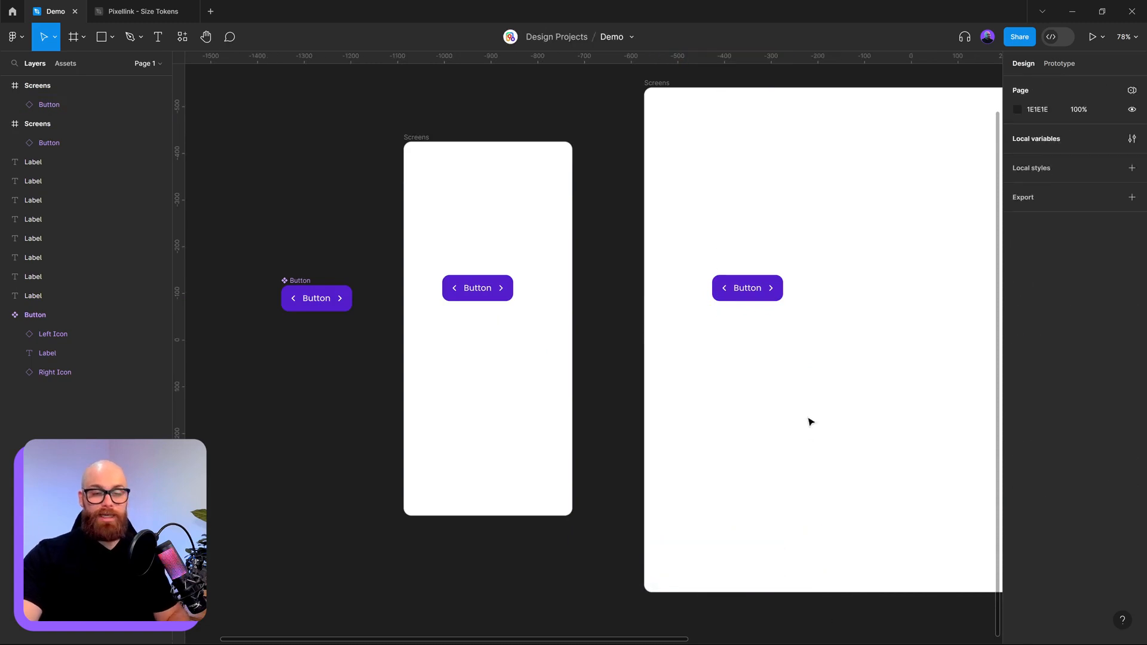
# - Move the Button instances to the bottom centre of the narrow Screens frame and the lower-left corner of the wide one
pyautogui.moveTo(484, 289); pyautogui.dragTo(494, 489)
pyautogui.moveTo(750, 297); pyautogui.dragTo(705, 569)
pyautogui.click(740, 292)
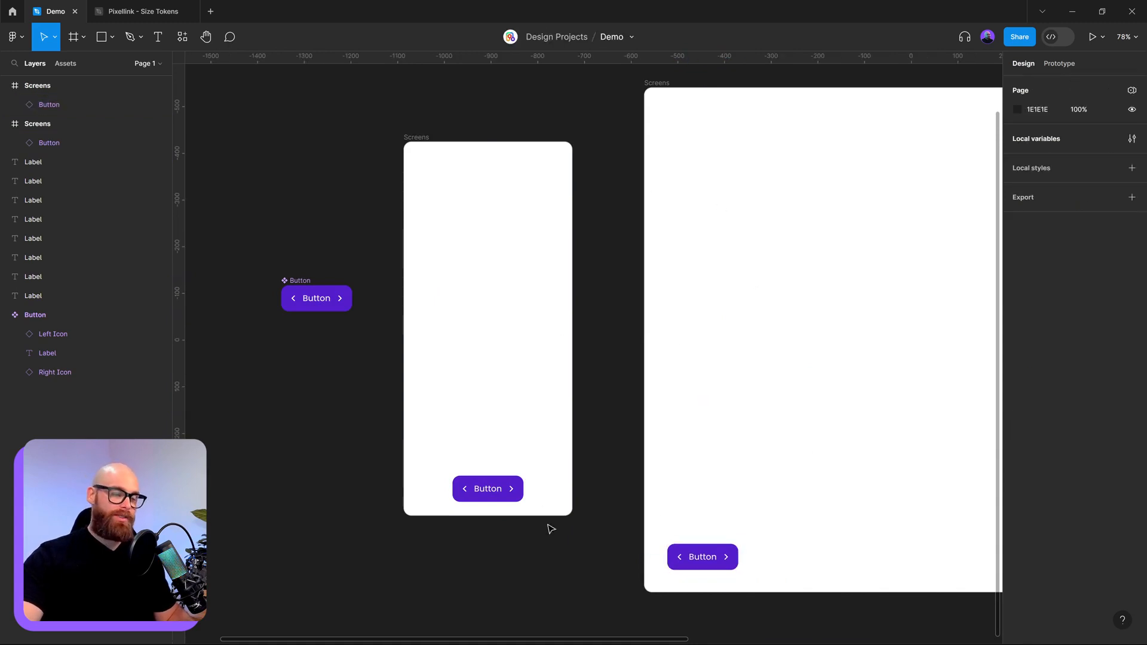
# - Apply the Small mode of the Scaling collection to the narrow 360 × 800 Screens frame and check its Button instance
pyautogui.click(415, 139)
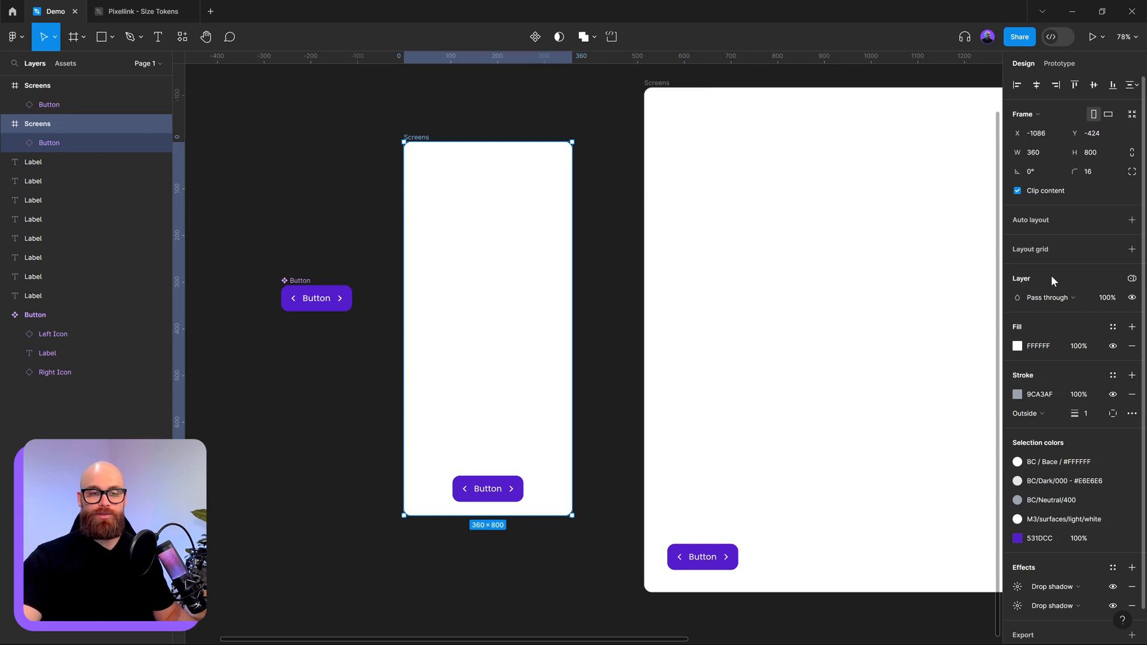
pyautogui.click(1133, 279)
pyautogui.moveTo(1078, 317)
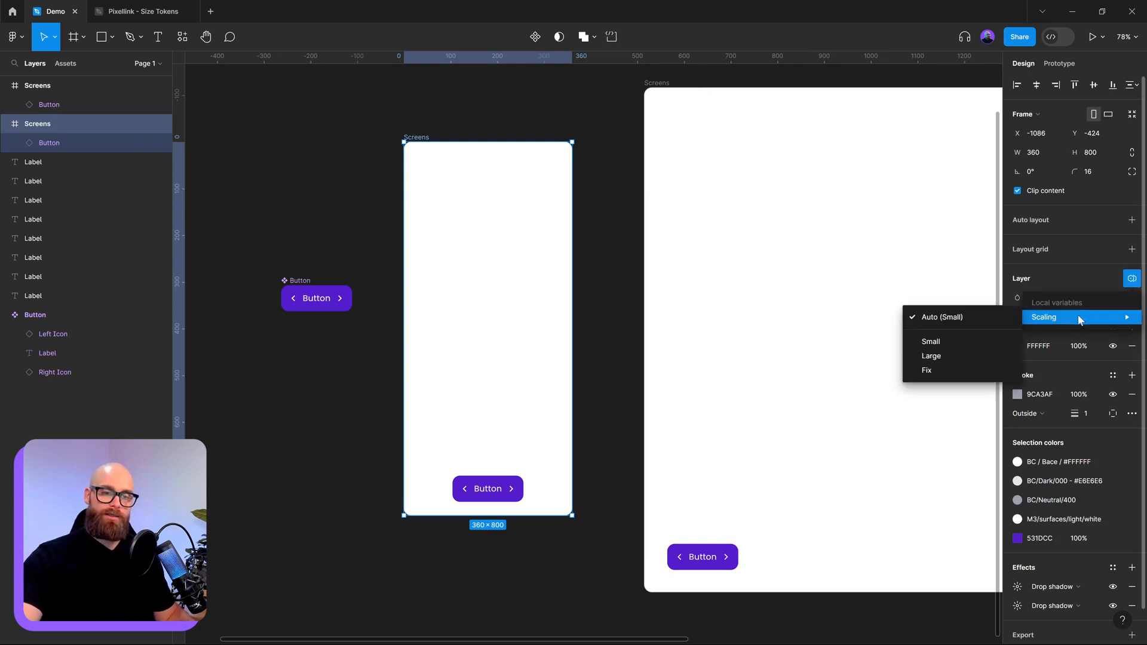
pyautogui.click(961, 341)
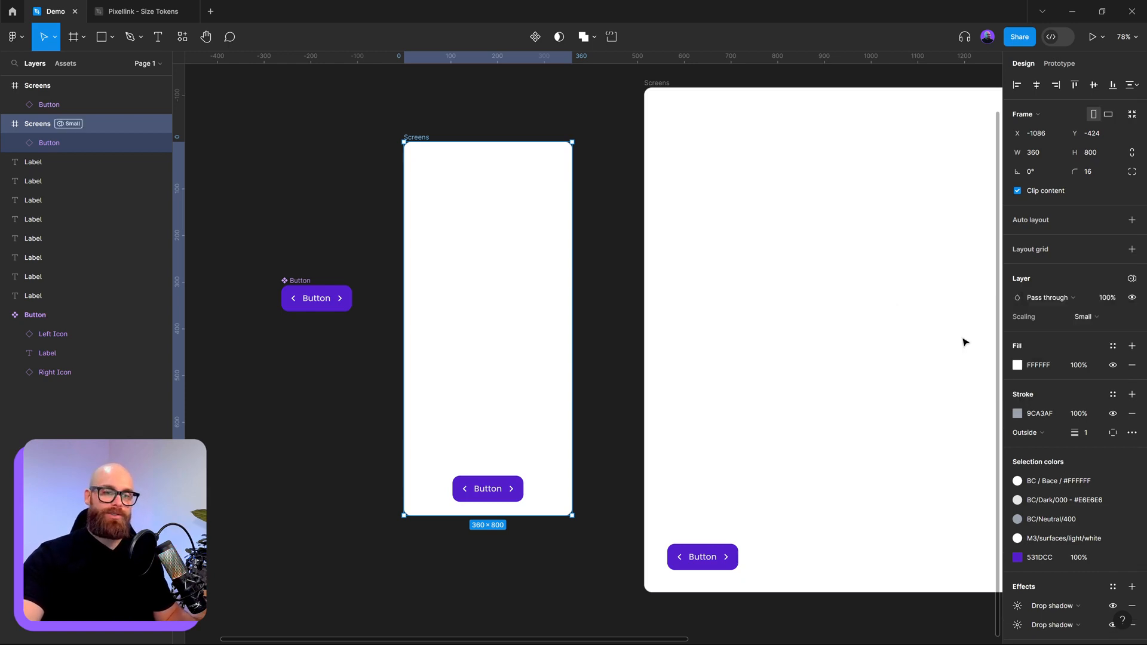
pyautogui.click(505, 494)
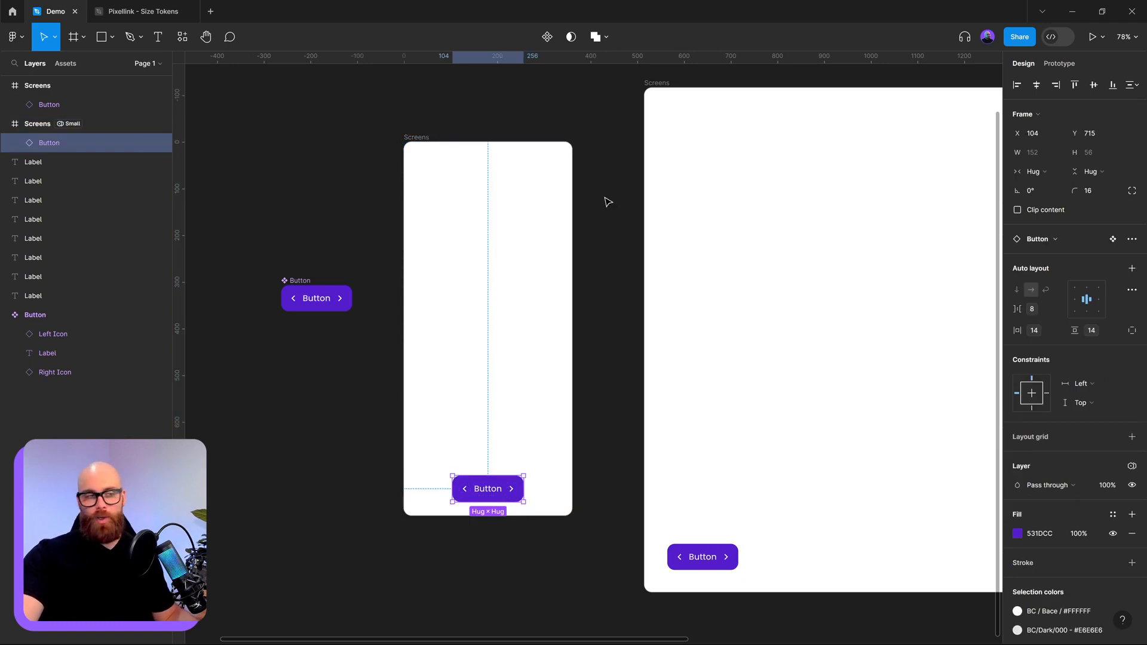
# - Apply the Large mode of the Scaling collection to the wide 1920 × 1080 Screens frame and nudge its Button instance toward the lower-left corner
pyautogui.click(659, 87)
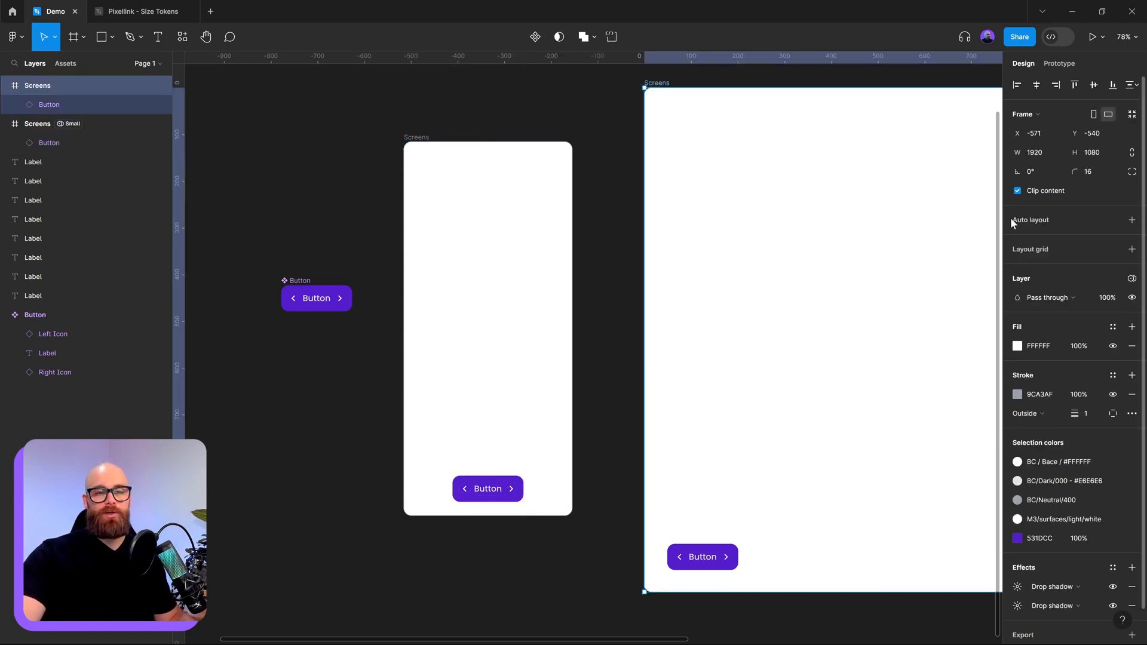
pyautogui.click(1131, 278)
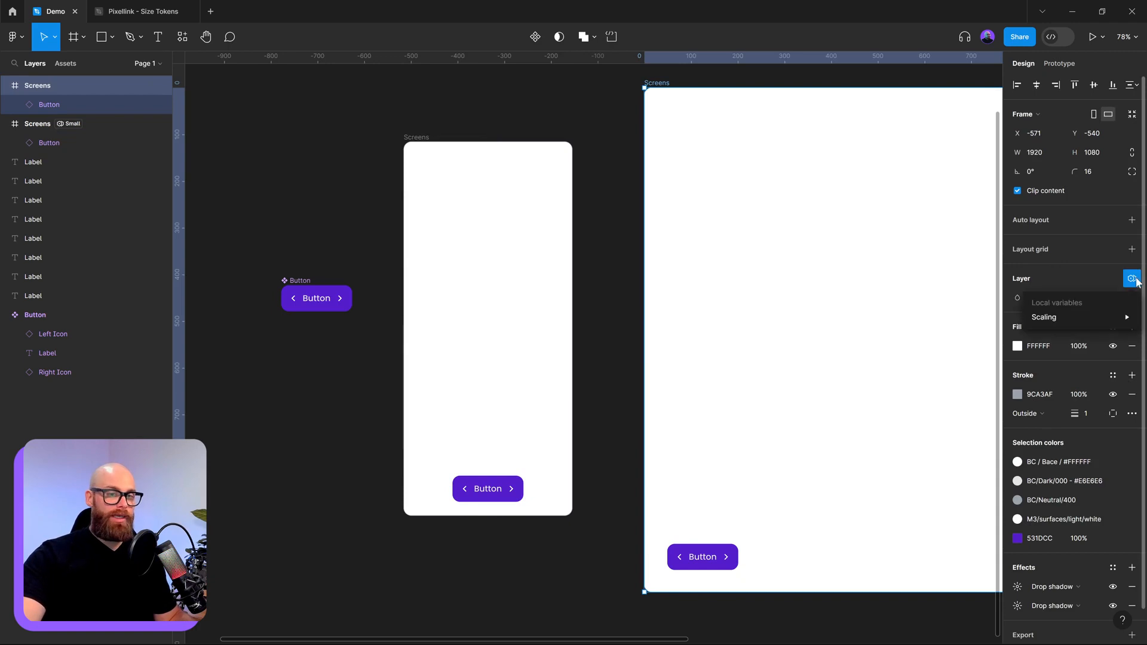
pyautogui.moveTo(1089, 324)
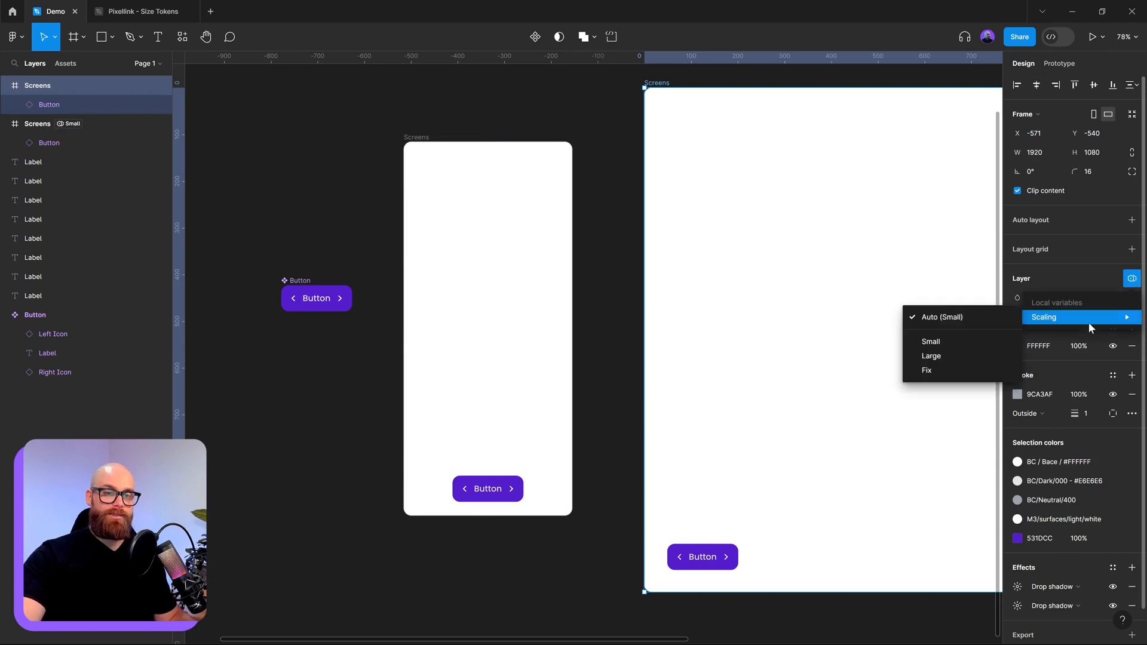
pyautogui.click(947, 357)
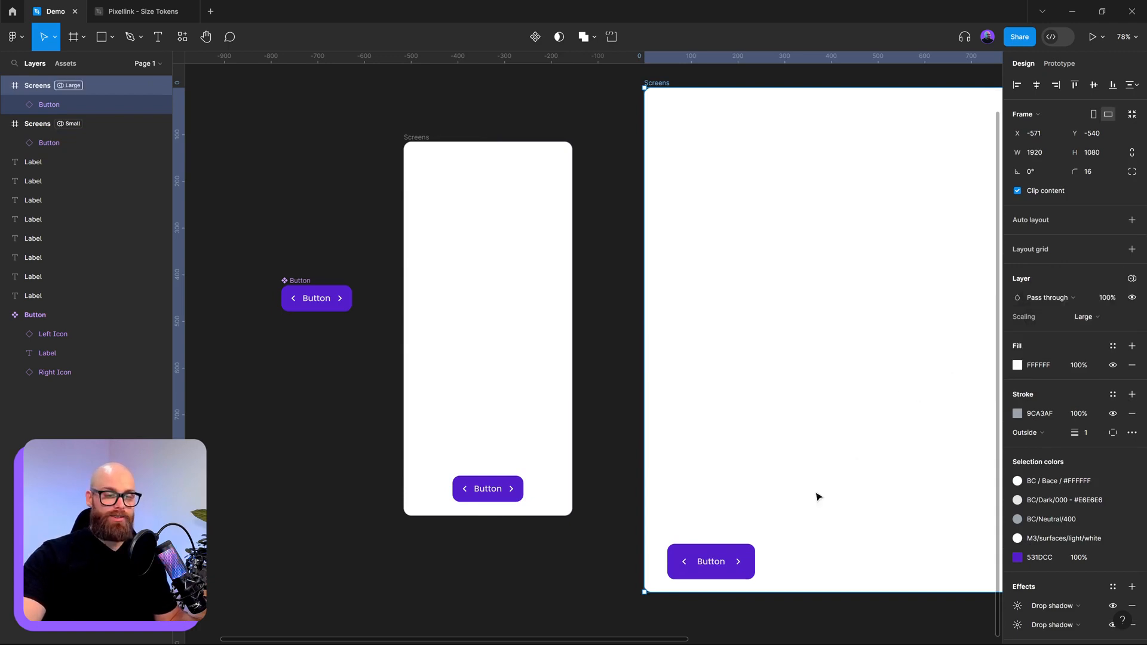
pyautogui.click(736, 556)
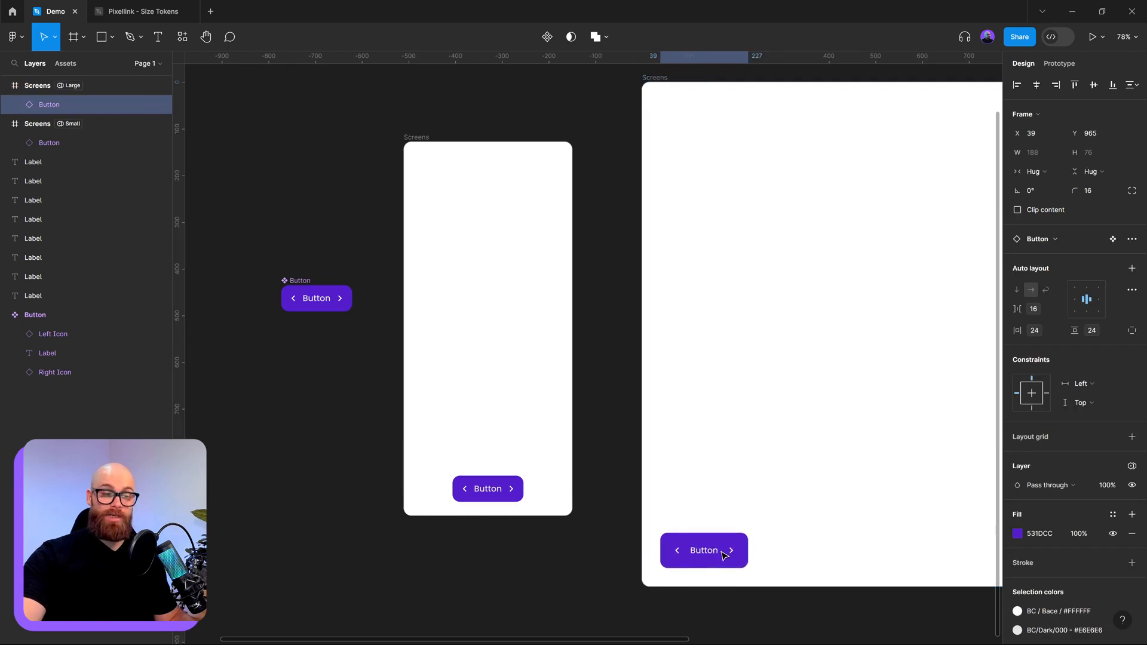
pyautogui.click(759, 517)
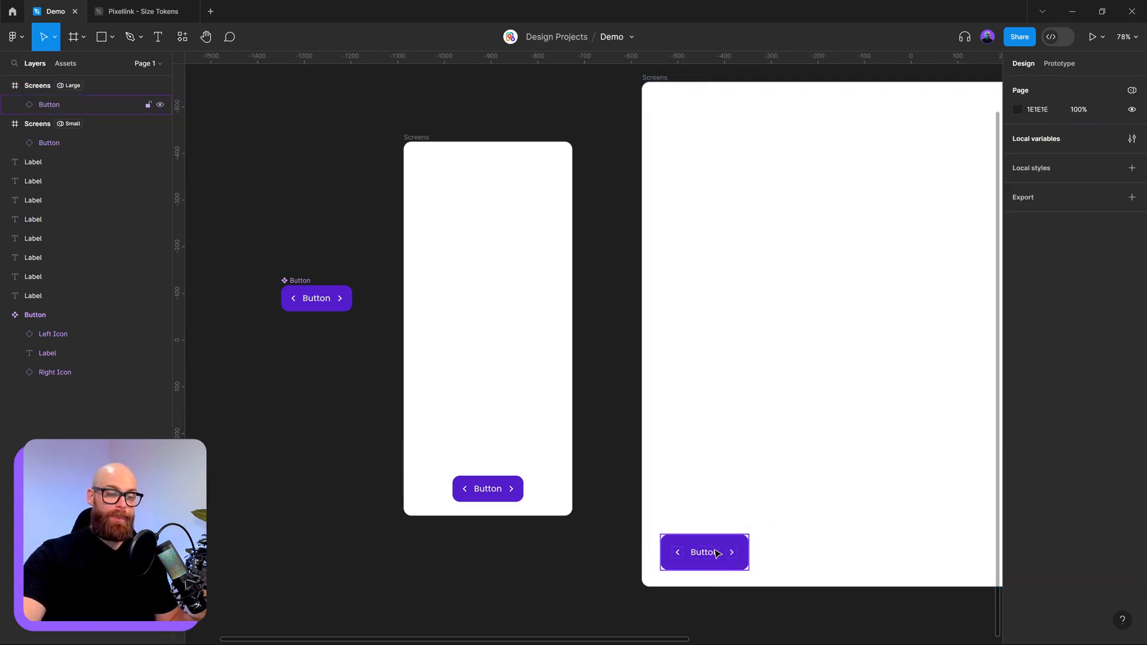
# - Test a duplicate of the Button instance in the narrow and wide Screens frames, and delete the duplicate
pyautogui.moveTo(717, 553); pyautogui.dragTo(533, 338)
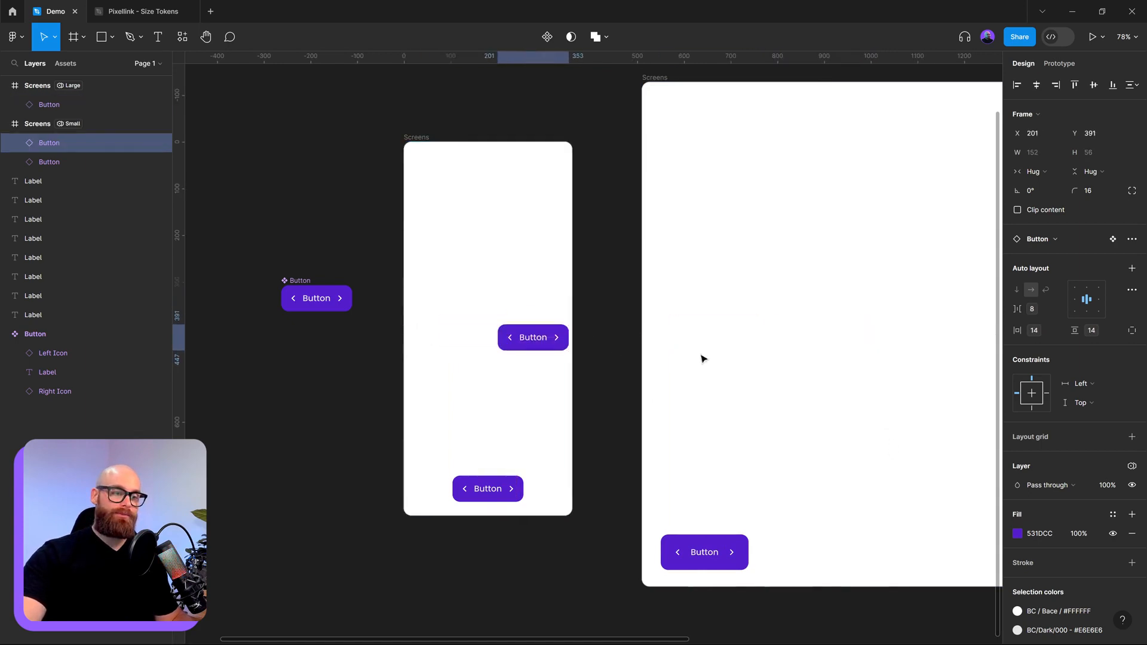
pyautogui.moveTo(701, 358); pyautogui.dragTo(899, 488)
pyautogui.hscroll(4, 894, 495)
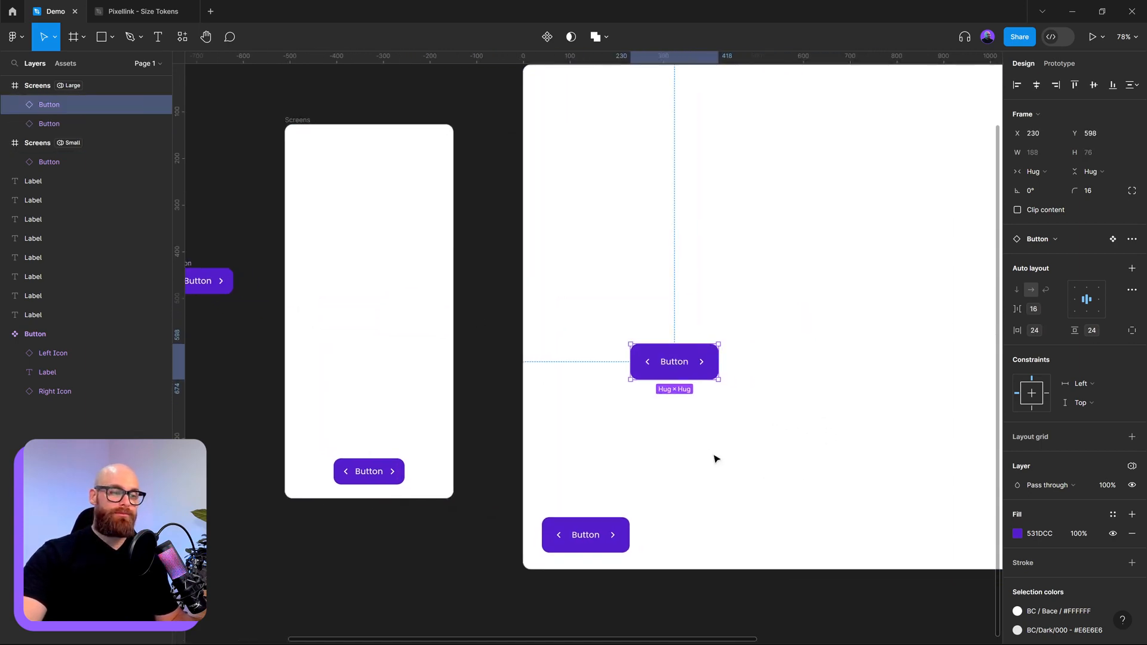
pyautogui.press('Delete')
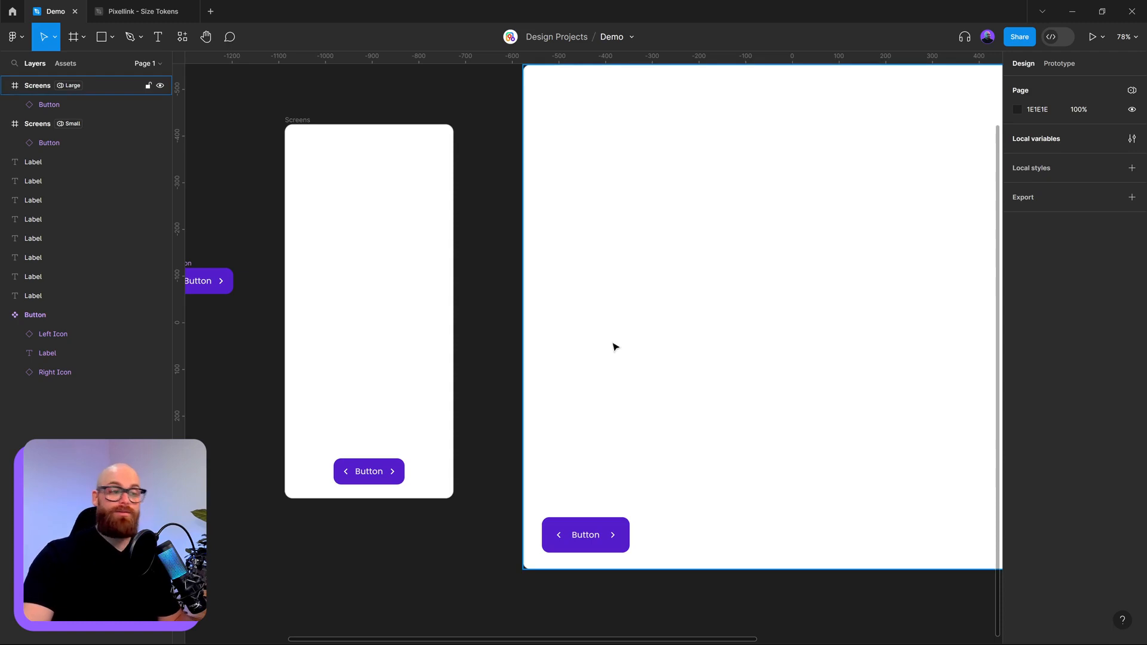
# - In the Size variable collection, alias the Current Size variable to the Size variable of the Scaling collection
pyautogui.scroll(1, 614, 346)
pyautogui.scroll(1, 609, 330)
pyautogui.scroll(-5, 619, 308)
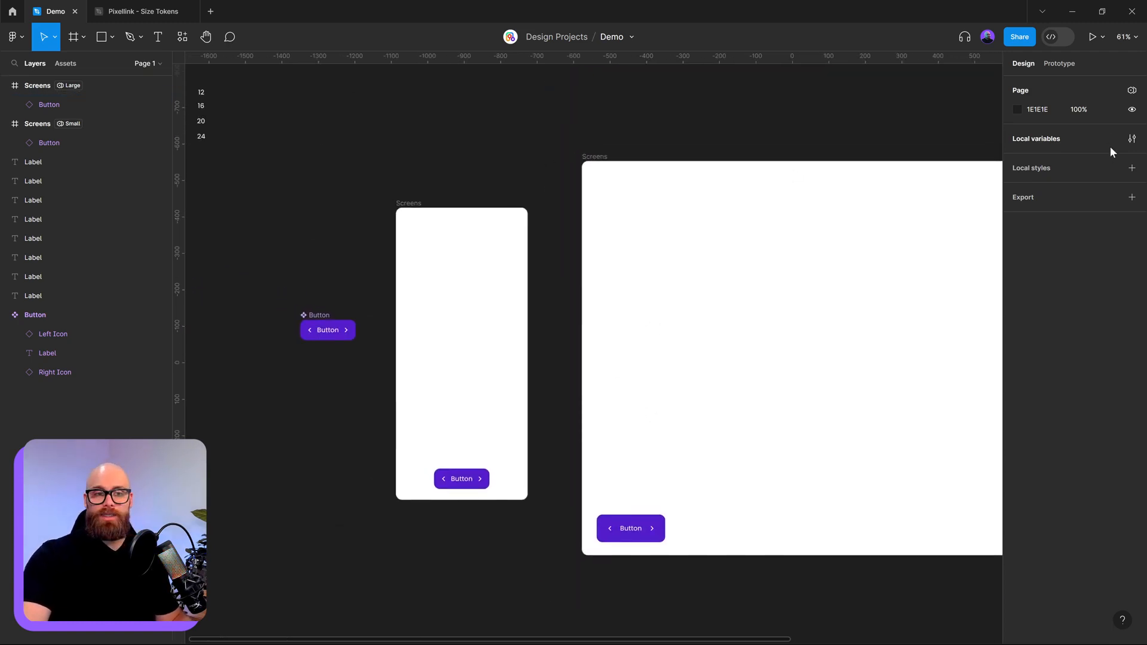
pyautogui.click(1132, 140)
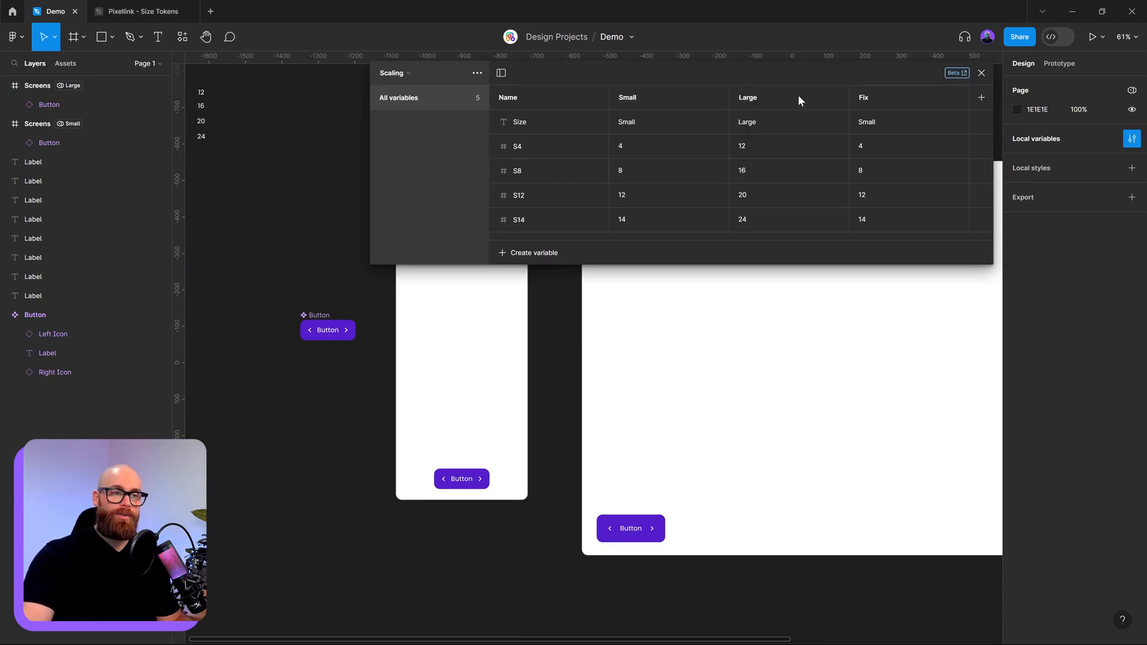
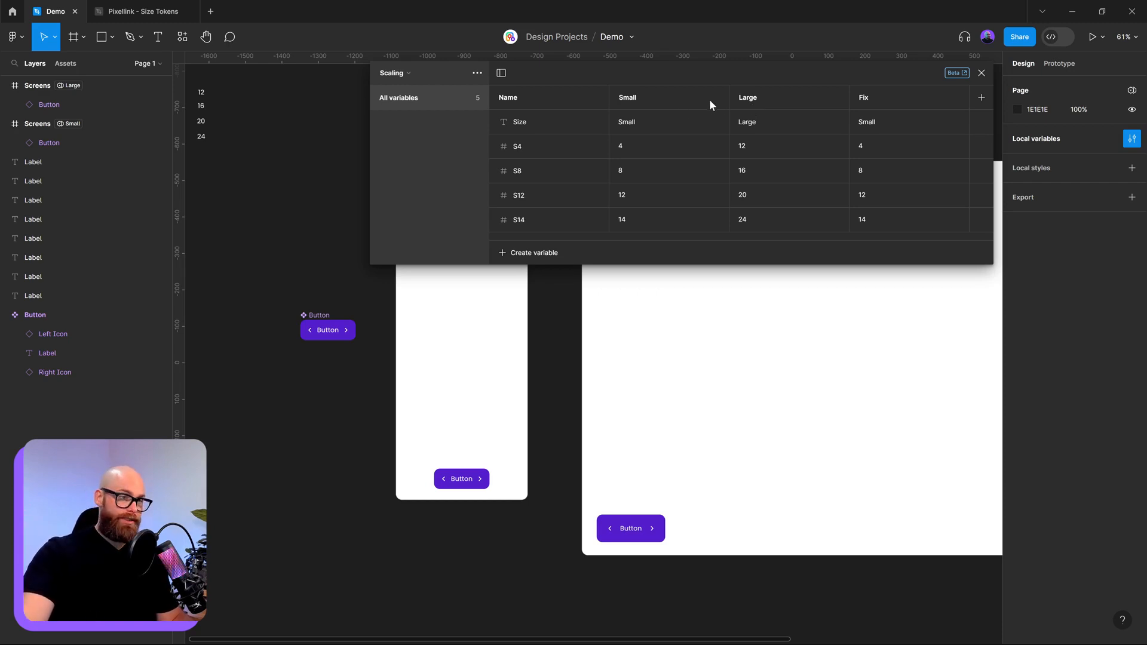
pyautogui.click(387, 82)
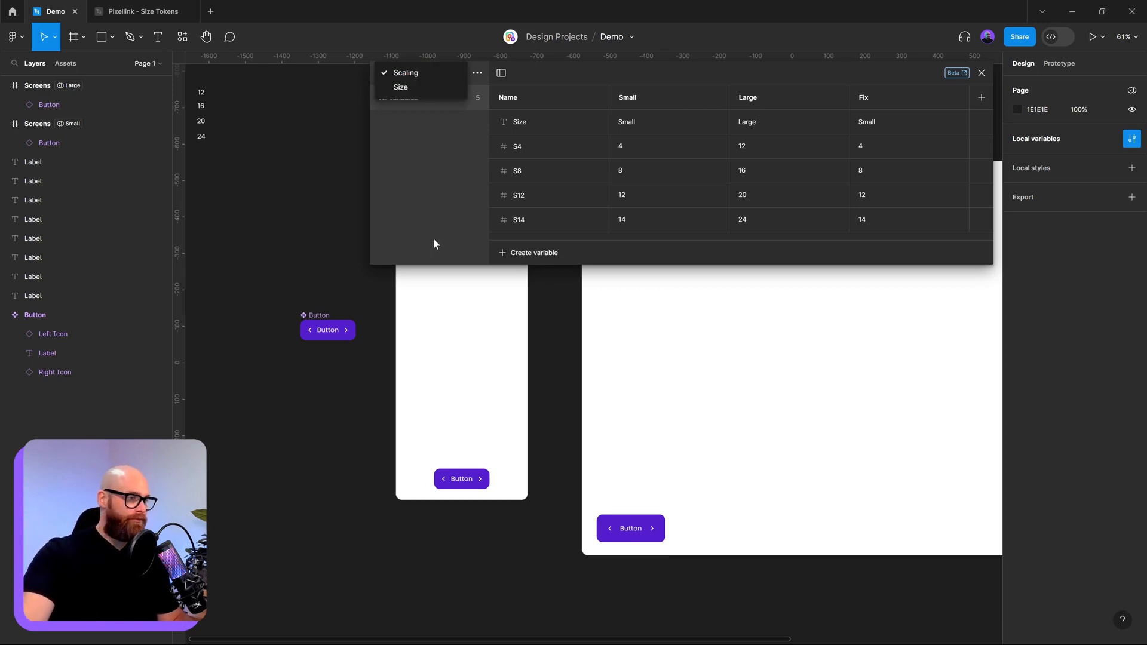
pyautogui.click(418, 88)
pyautogui.moveTo(826, 75); pyautogui.dragTo(675, 163)
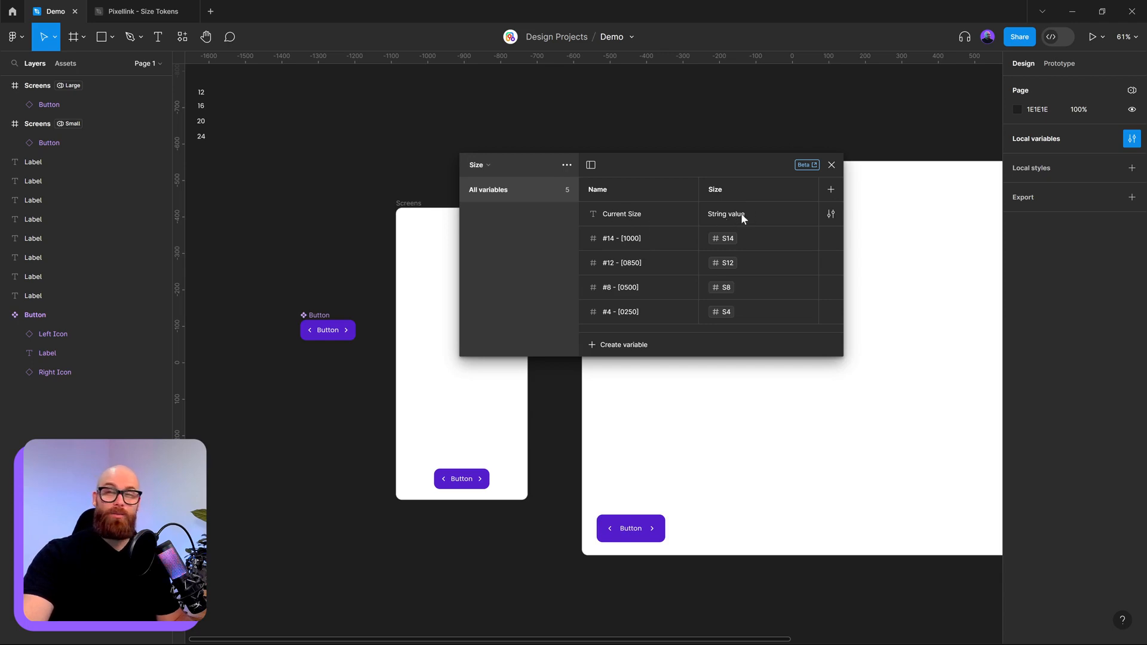
pyautogui.rightClick(725, 217)
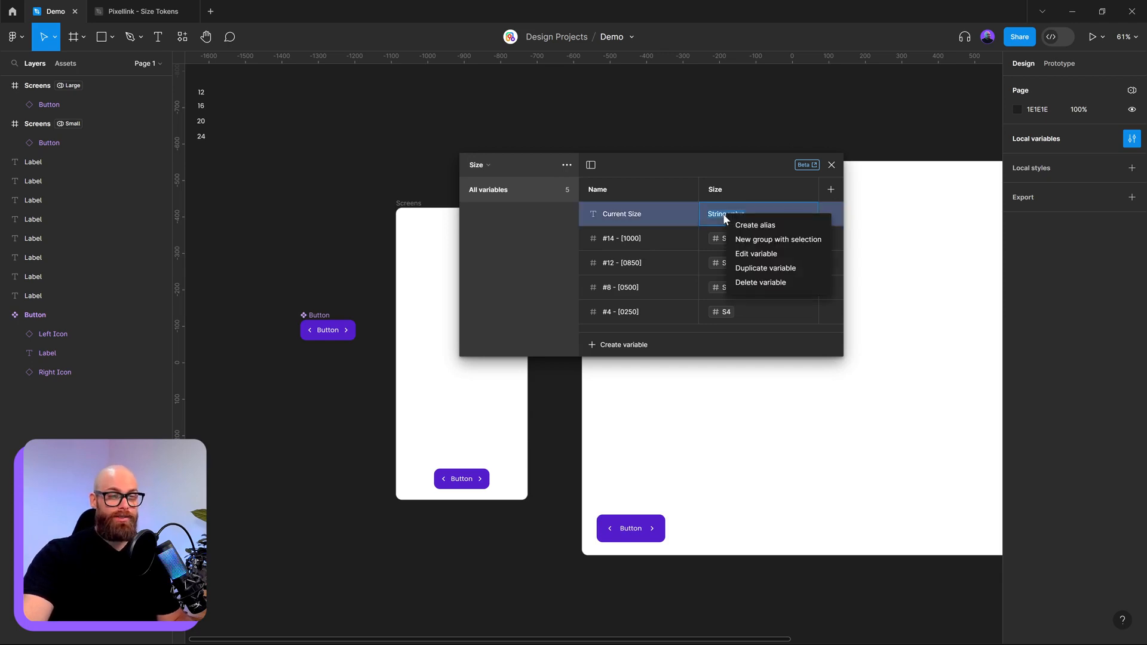
pyautogui.click(747, 225)
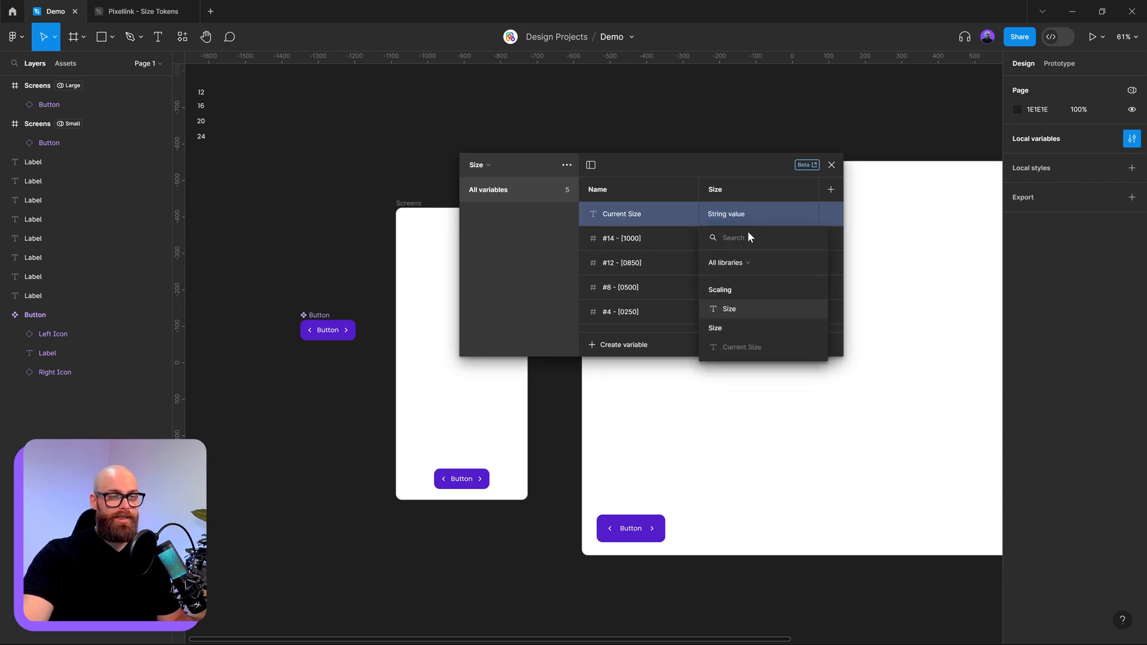
pyautogui.click(729, 309)
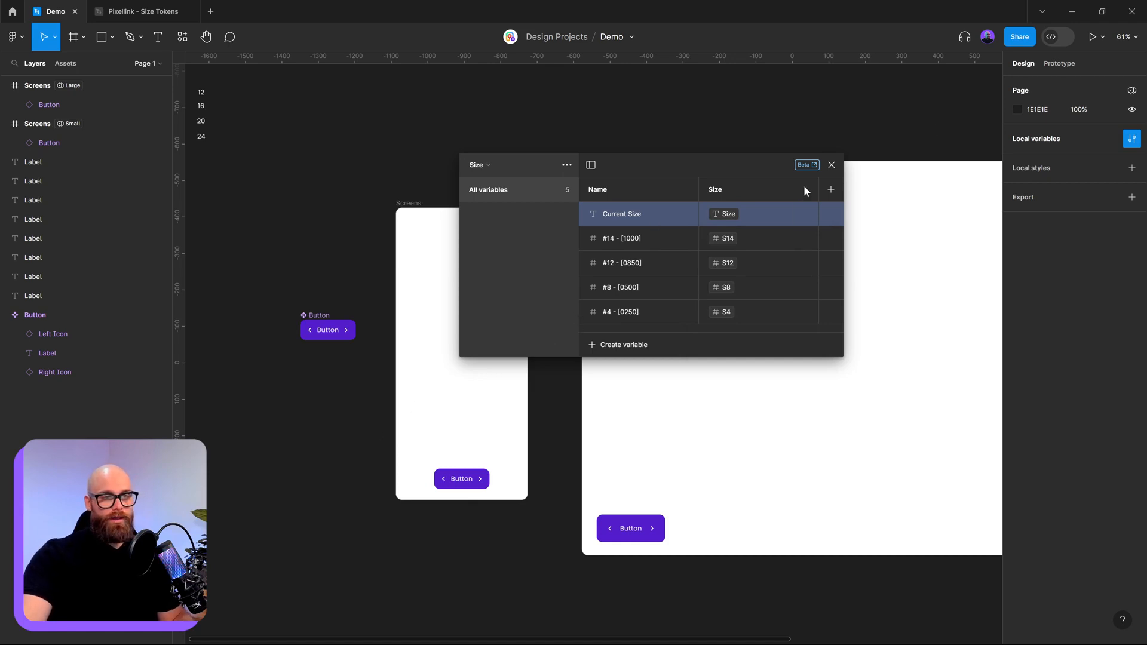
pyautogui.click(831, 165)
# - Draw a horizontal frame about 472 × 92 on the empty canvas below and left of the Button component
pyautogui.scroll(-3, 600, 280)
pyautogui.hscroll(-5, 601, 280)
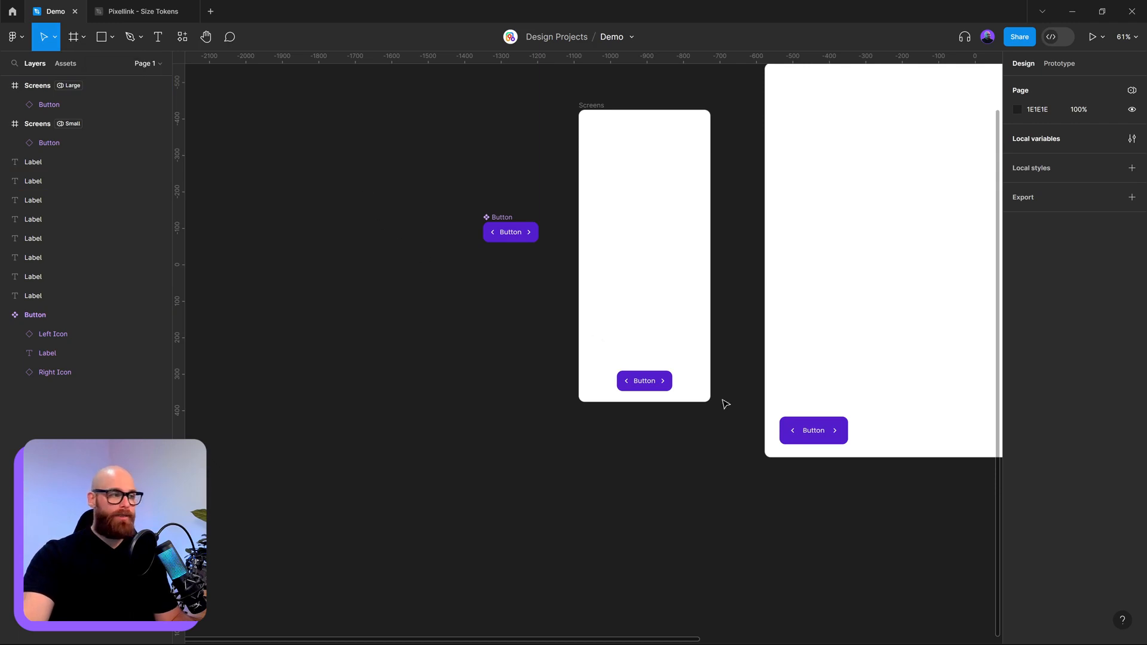
pyautogui.hscroll(2, 722, 400)
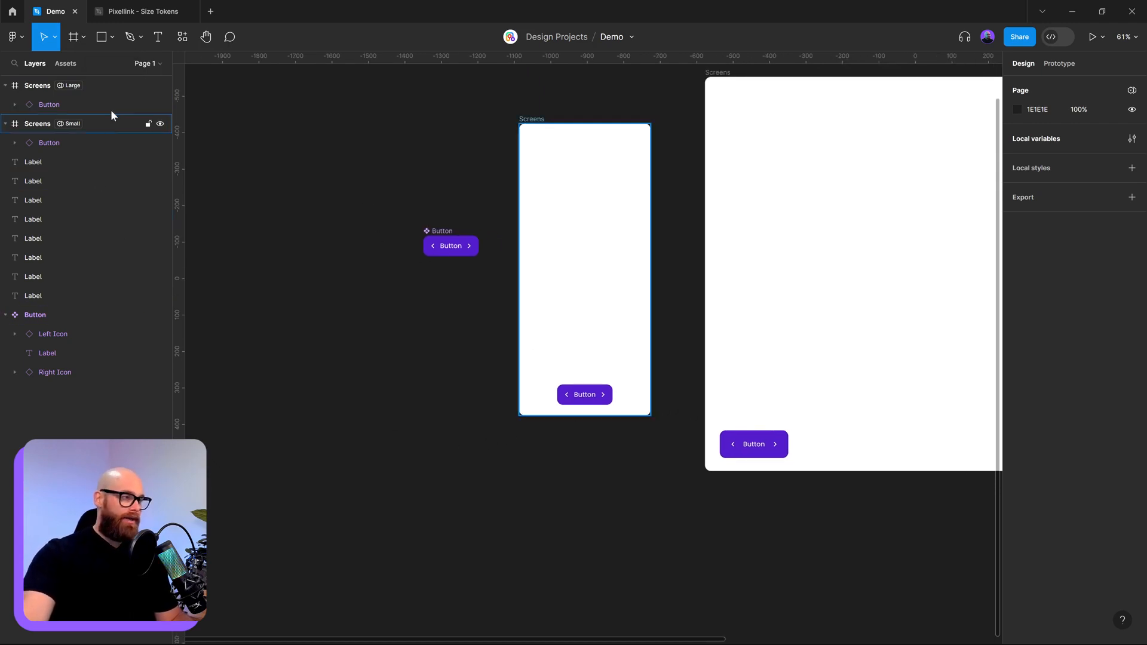
pyautogui.click(73, 38)
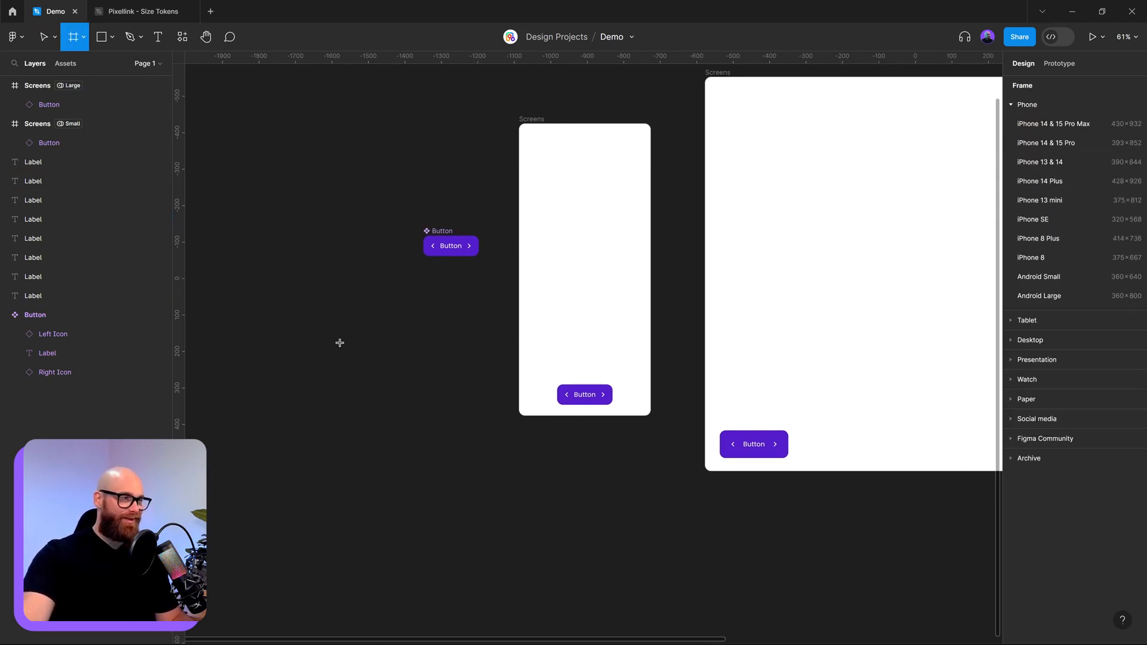
pyautogui.moveTo(214, 354)
pyautogui.mouseDown()
pyautogui.moveTo(443, 404)
pyautogui.moveTo(380, 383)
pyautogui.moveTo(387, 389)
pyautogui.mouseUp()
# - Draw a circle about 65 × 65 above the new frame and fill it with the document's purple 531DCC
pyautogui.hscroll(-3, 418, 406)
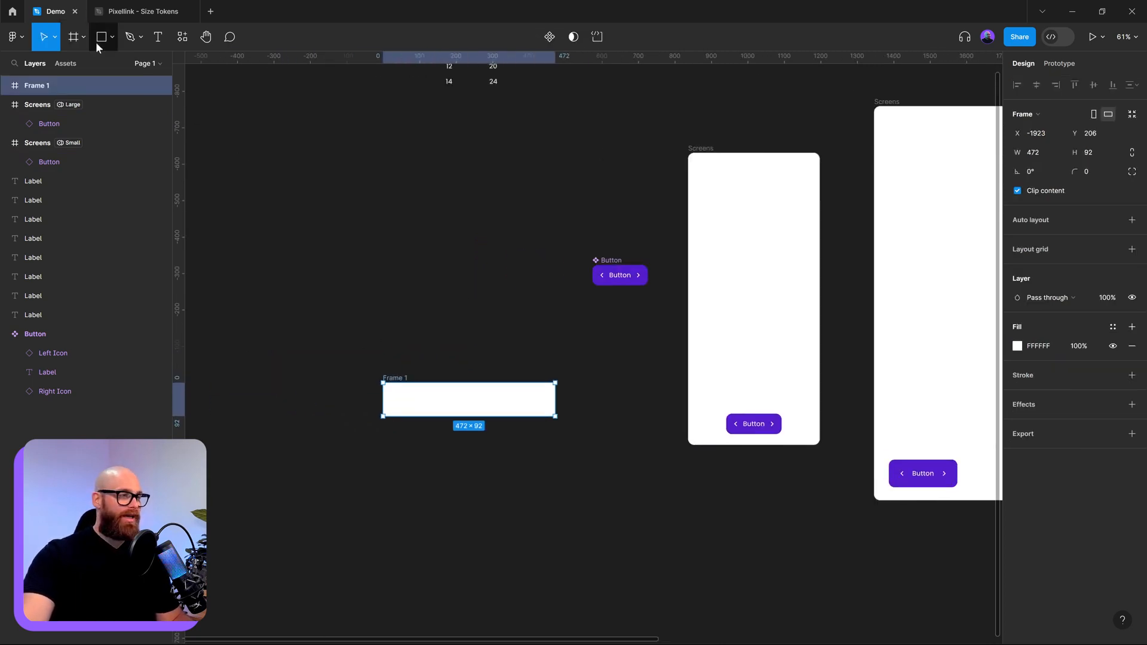
pyautogui.click(111, 37)
pyautogui.click(98, 109)
pyautogui.scroll(5, 416, 292)
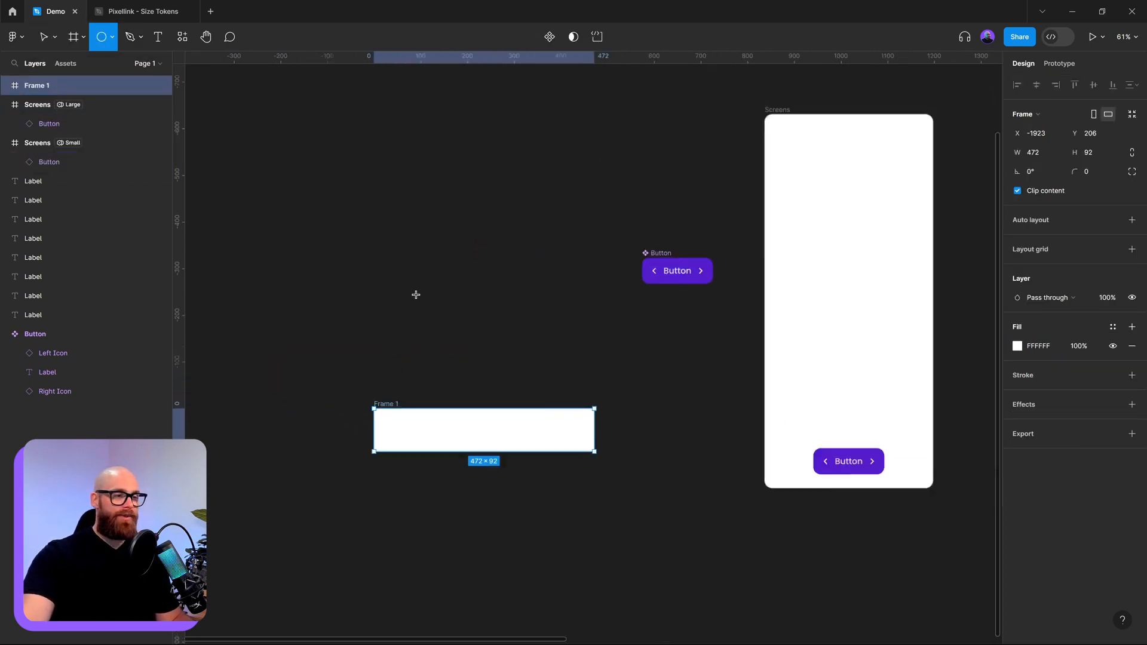
pyautogui.moveTo(372, 264); pyautogui.dragTo(382, 274)
pyautogui.moveTo(422, 329); pyautogui.dragTo(450, 302)
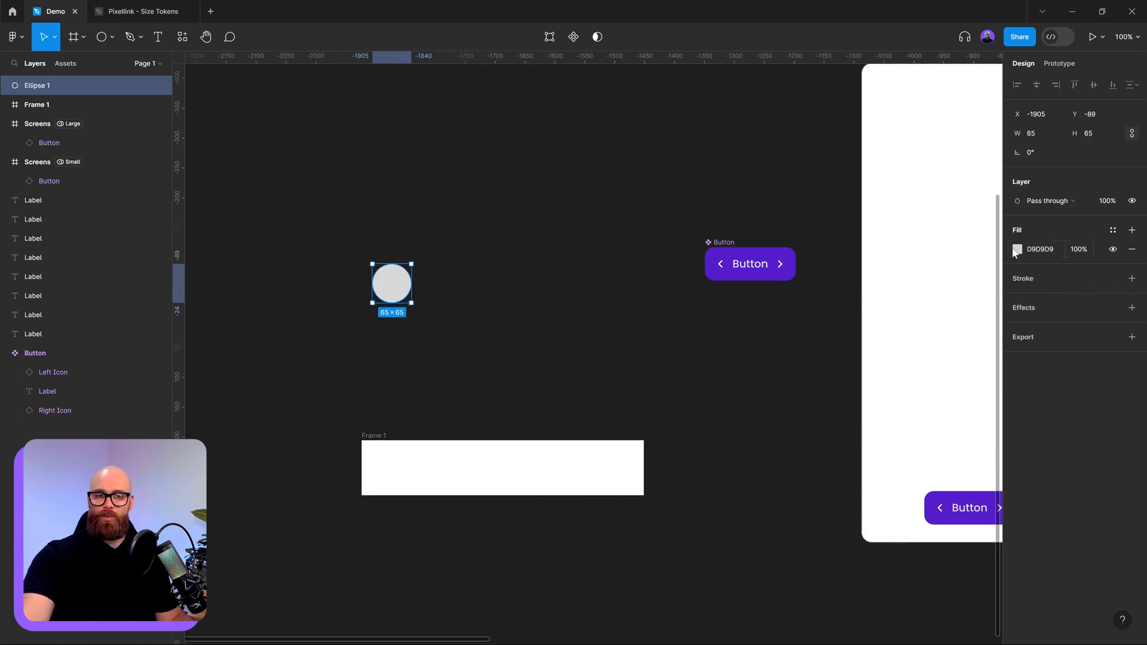
pyautogui.click(1017, 249)
pyautogui.click(902, 532)
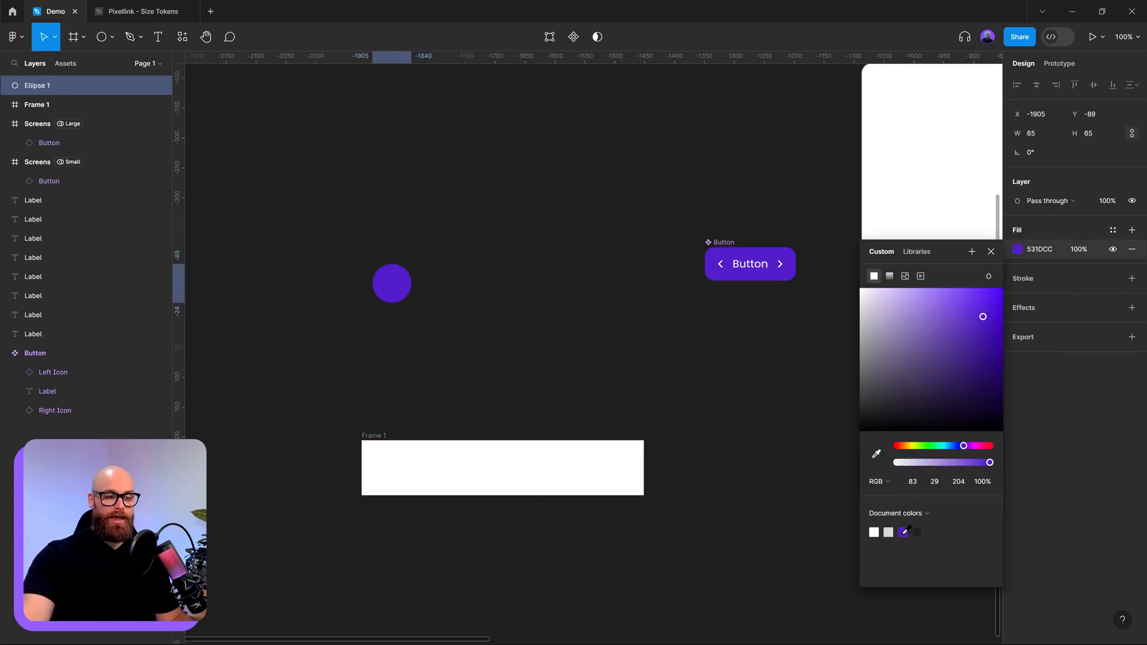
pyautogui.click(991, 252)
# - Place the purple circle inside Frame 1 and duplicate it to form a row of four circles
pyautogui.moveTo(406, 292); pyautogui.dragTo(477, 475)
pyautogui.moveTo(476, 475); pyautogui.dragTo(535, 475)
pyautogui.moveTo(545, 474); pyautogui.dragTo(622, 476)
pyautogui.click(625, 463)
# - Add horizontal auto layout to Frame 1 and bind its horizontal and vertical padding to the S14 variable
pyautogui.click(385, 435)
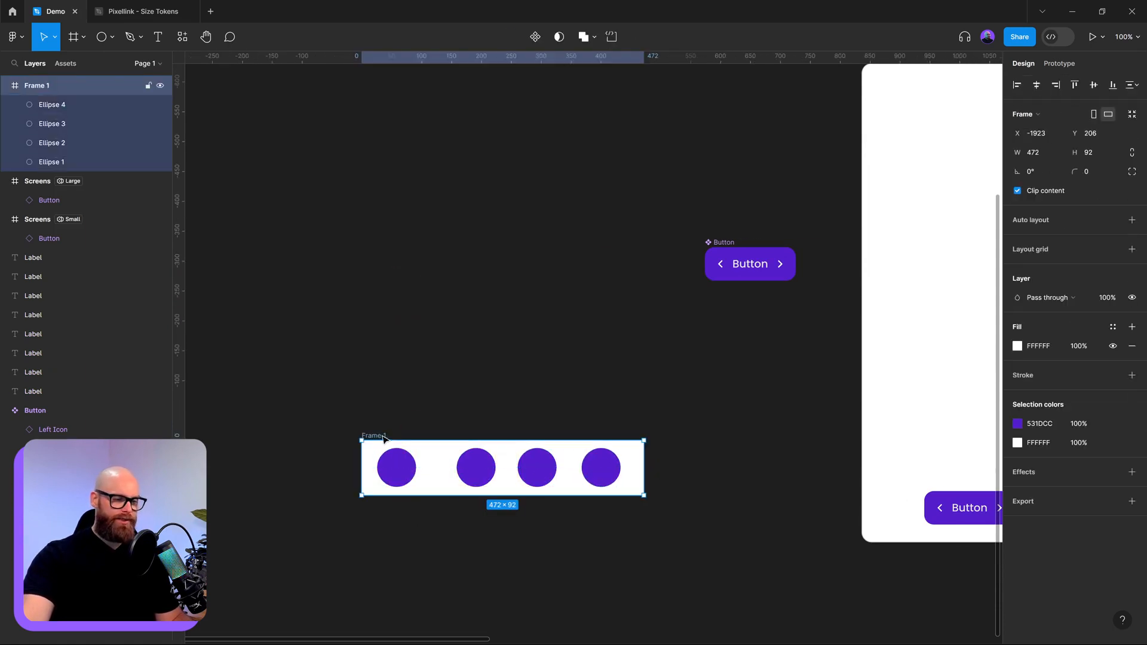
pyautogui.click(1131, 220)
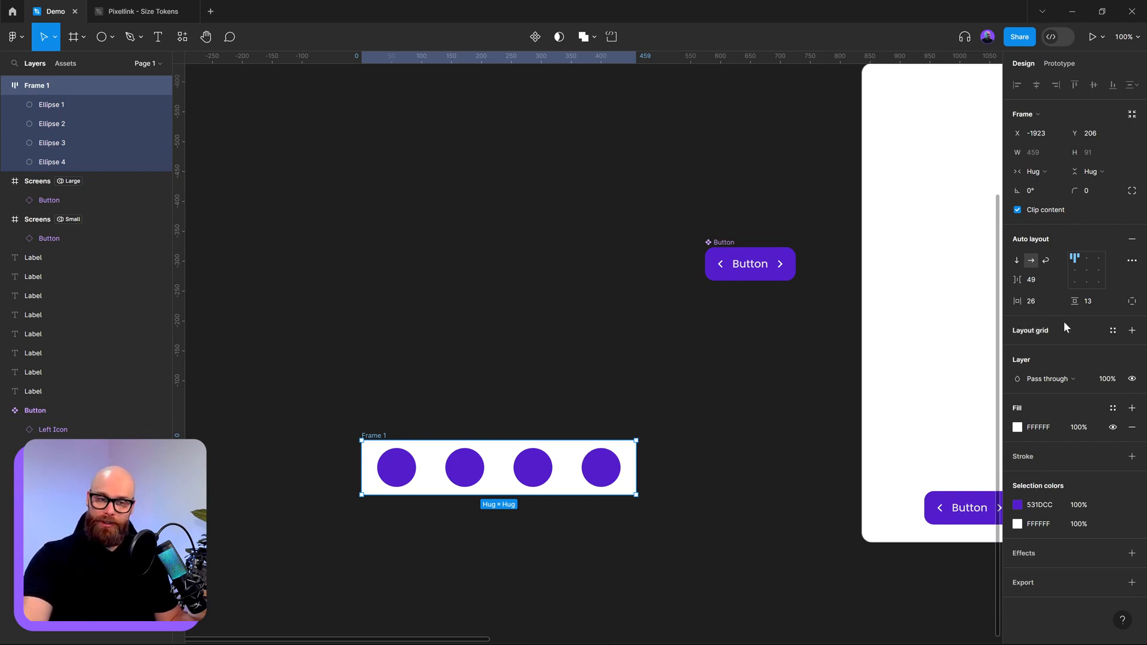
pyautogui.click(1059, 300)
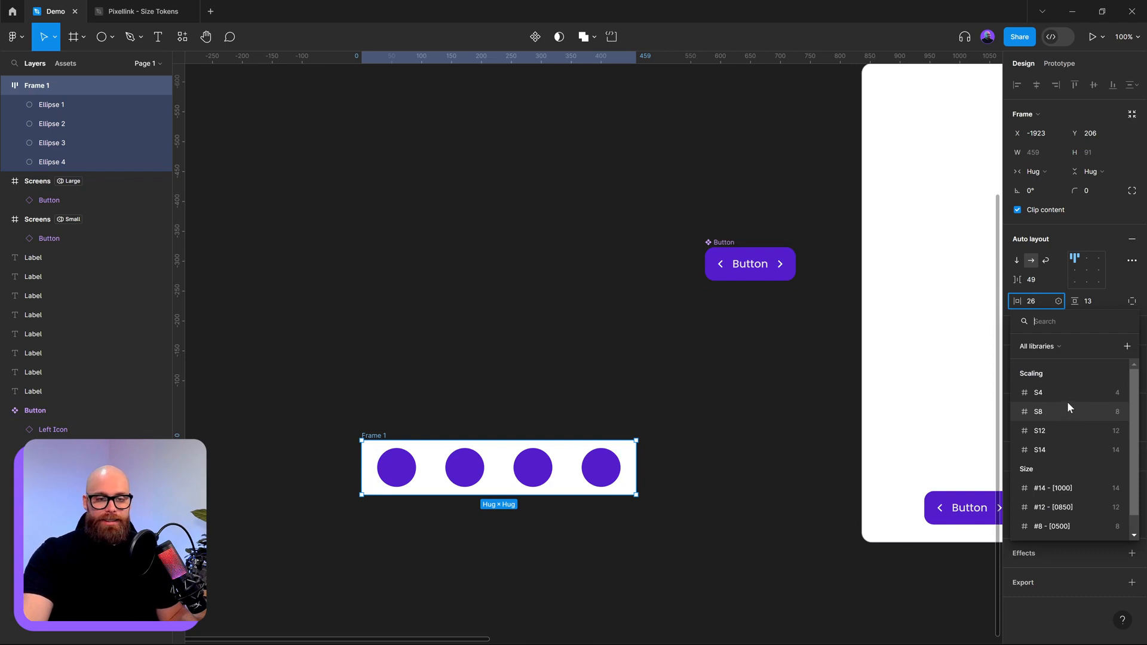
pyautogui.click(1060, 449)
pyautogui.click(1115, 301)
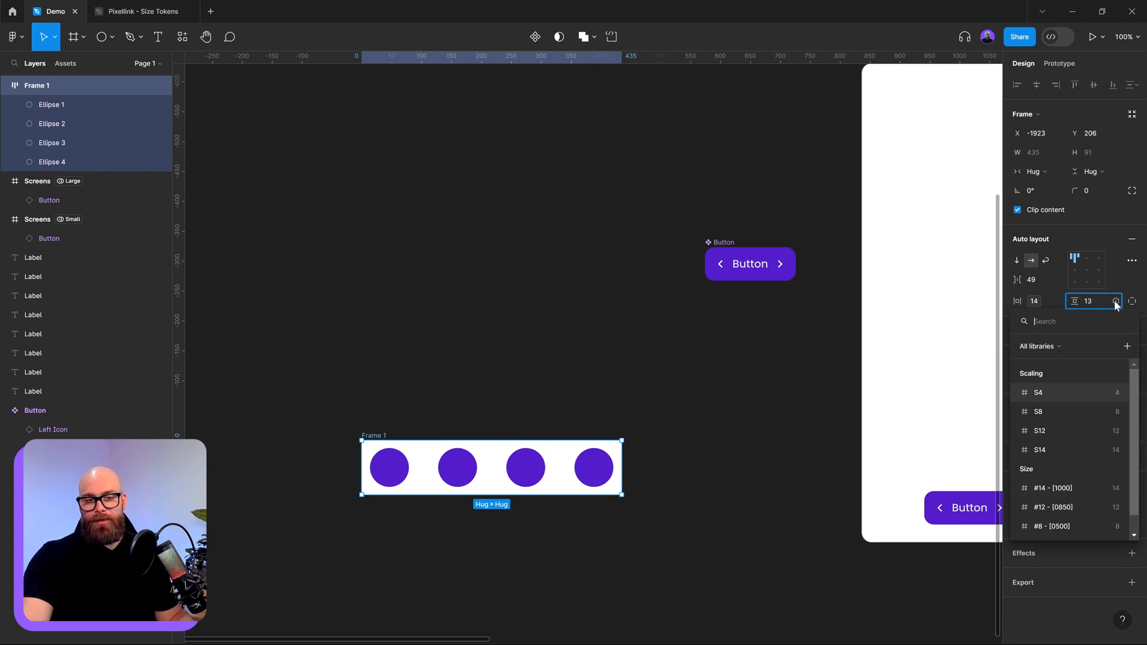
pyautogui.click(1051, 443)
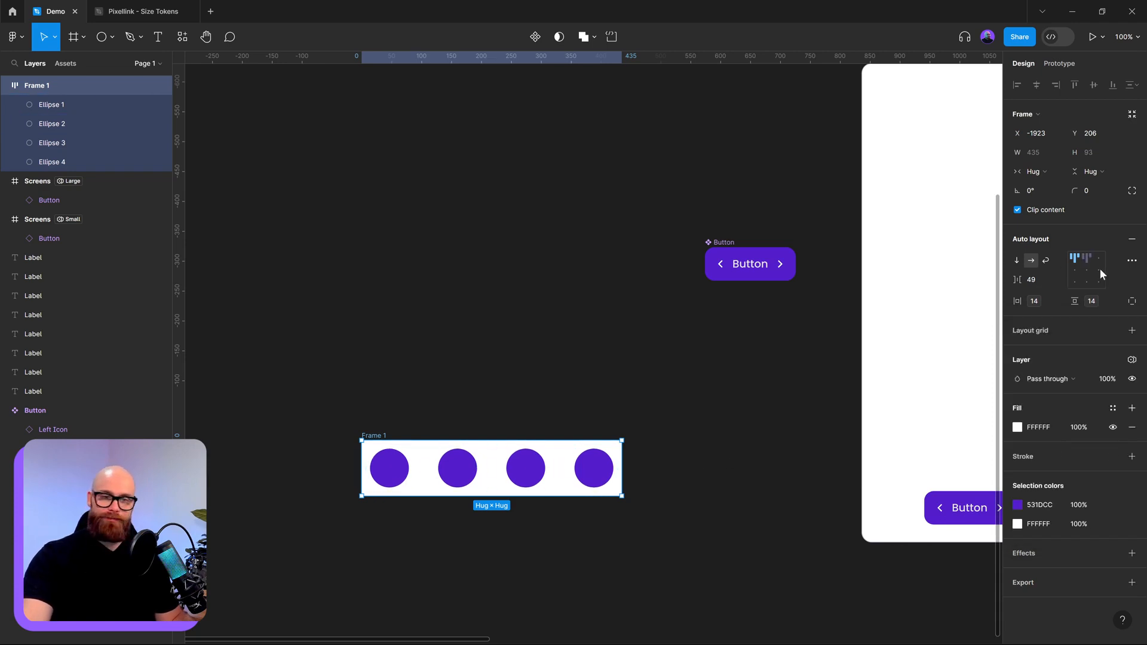
# - Bind the spacing between the circles in Frame 1 to the S8 variable
pyautogui.click(1062, 281)
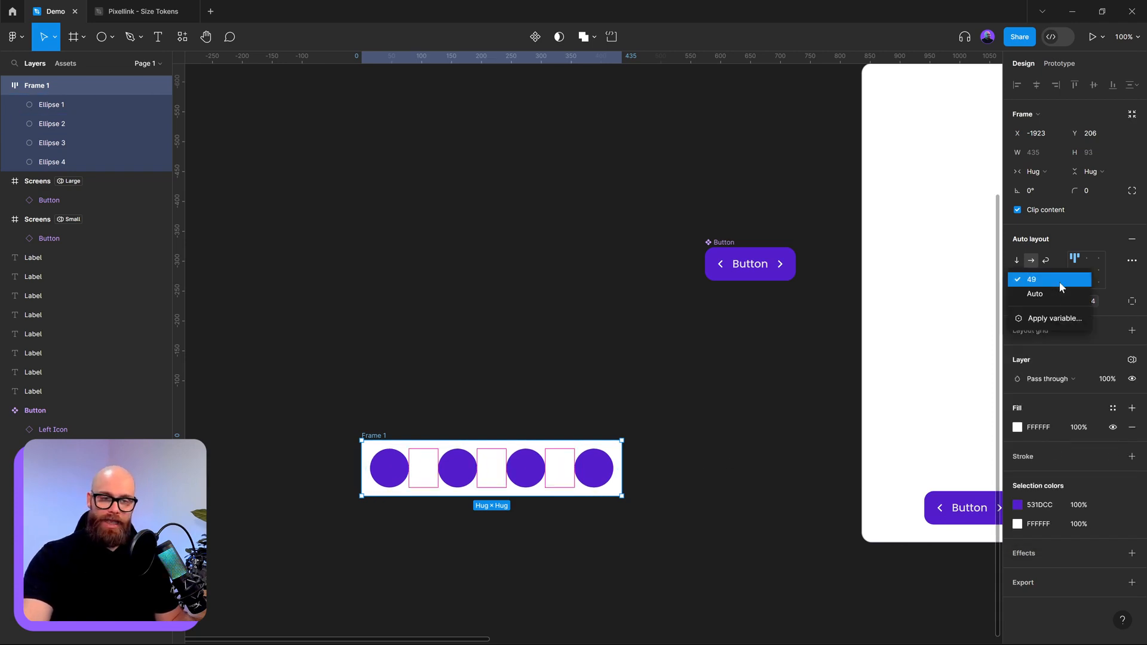
pyautogui.click(1065, 318)
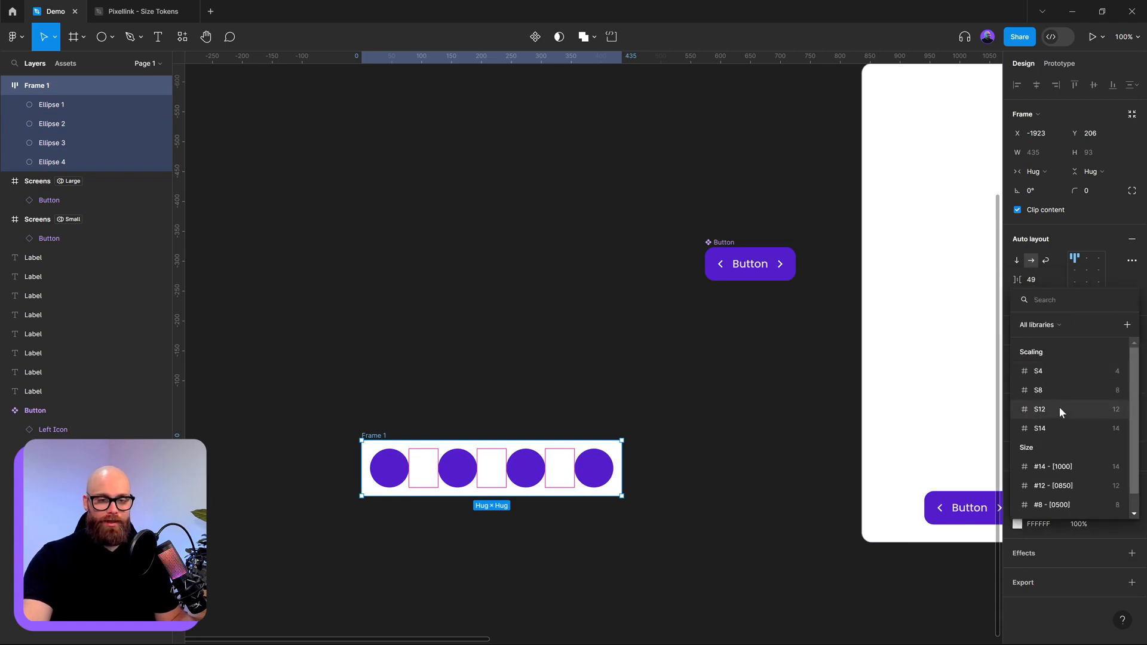
pyautogui.click(1060, 391)
pyautogui.press('Escape')
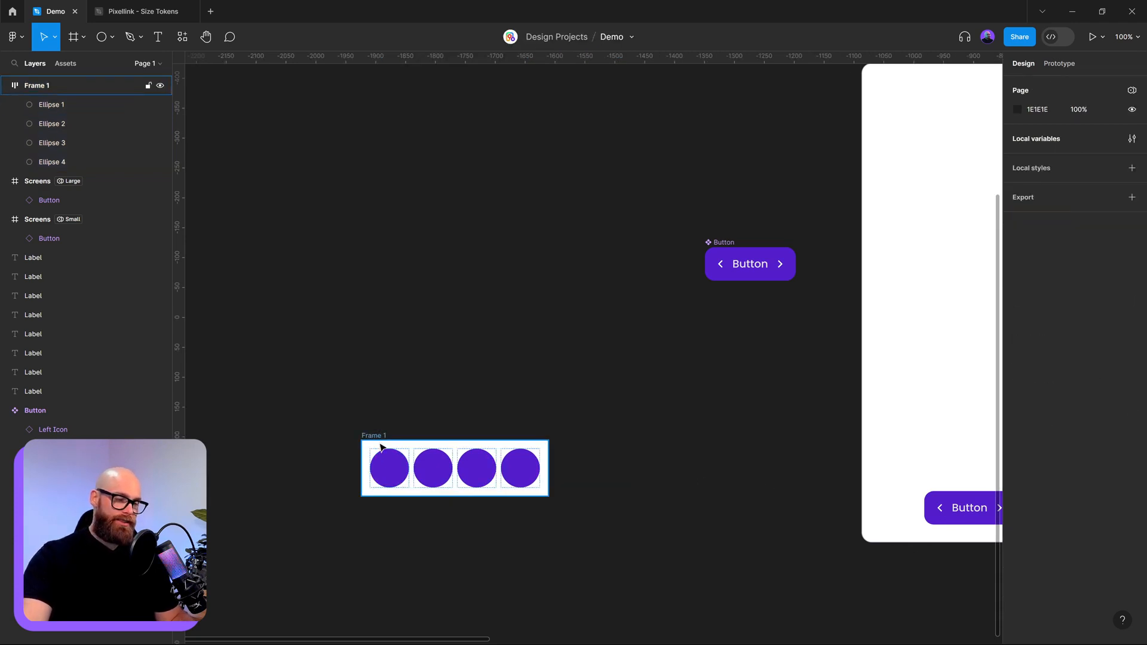
pyautogui.click(457, 447)
# - Delete the Button instance from the narrow Screens frame
pyautogui.scroll(-2, 507, 320)
pyautogui.hscroll(3, 508, 320)
pyautogui.scroll(-3, 507, 320)
pyautogui.click(771, 378)
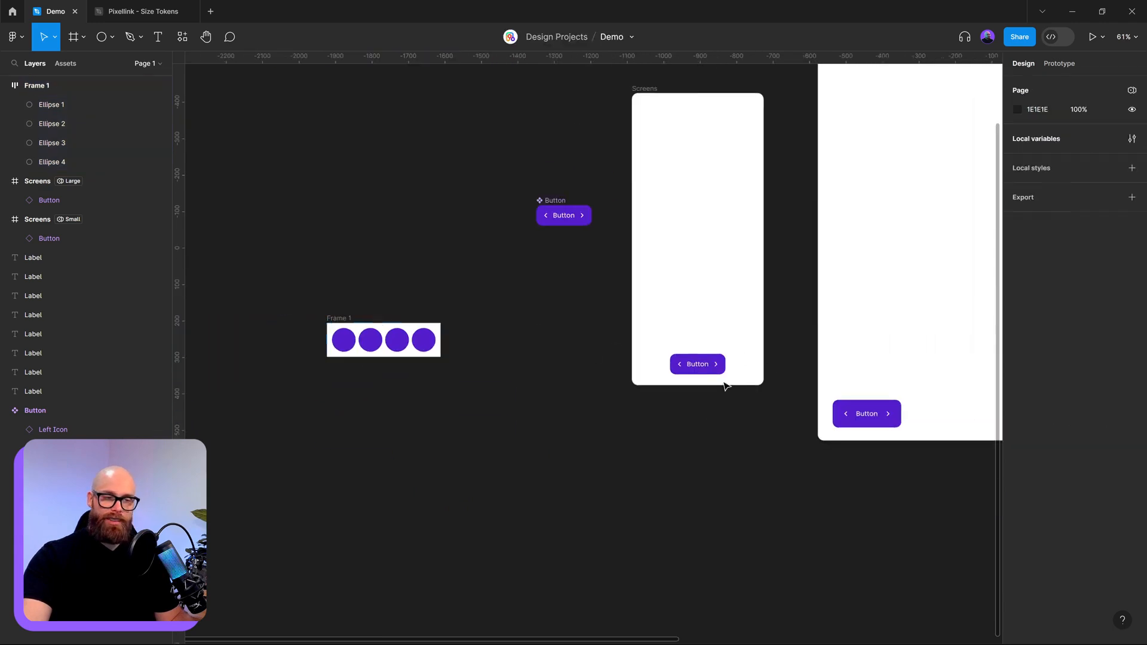
pyautogui.click(715, 369)
pyautogui.press('Delete')
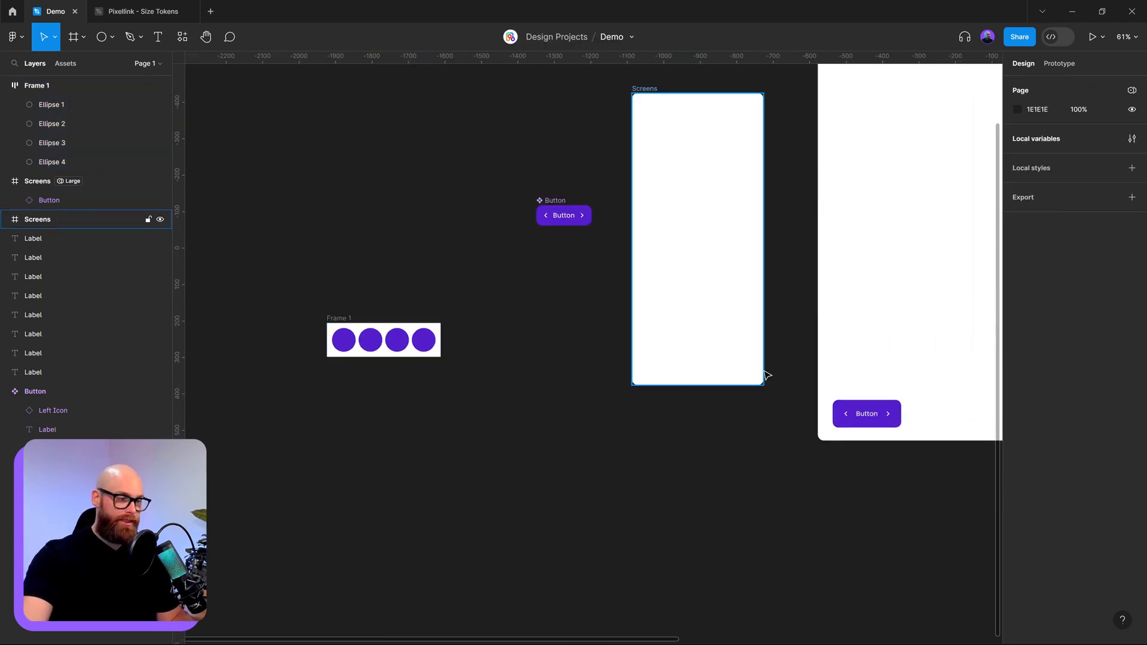
pyautogui.click(340, 318)
pyautogui.moveTo(349, 318); pyautogui.dragTo(456, 405)
pyautogui.press('Delete')
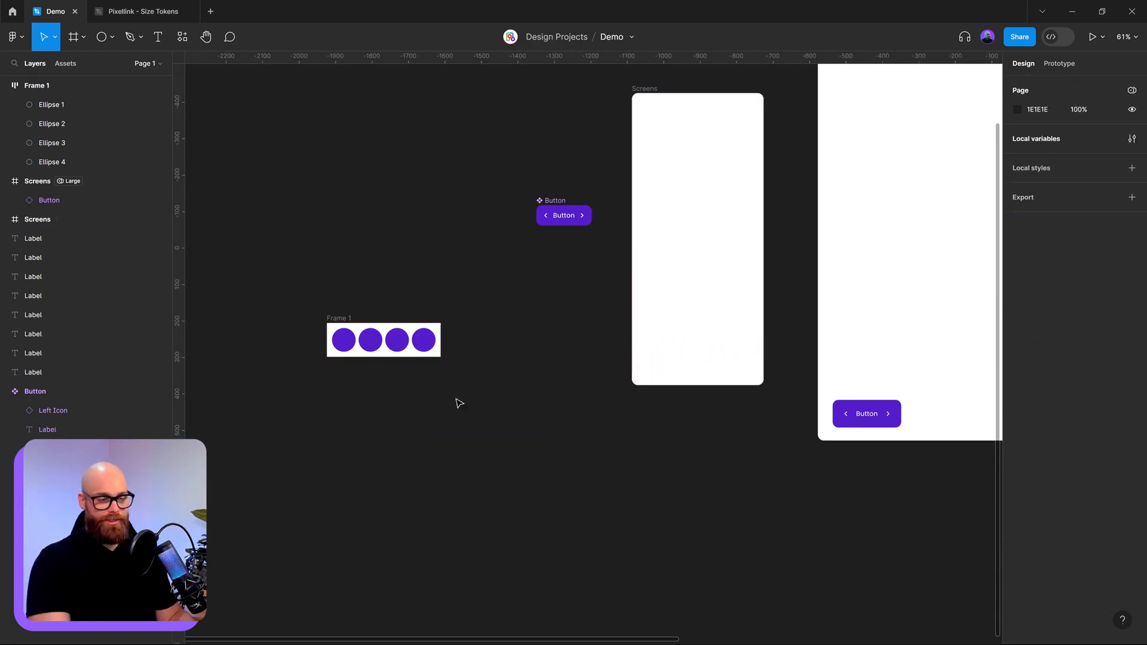
# - Rename Frame 1 to NavBar and turn it into a component
pyautogui.click(342, 321)
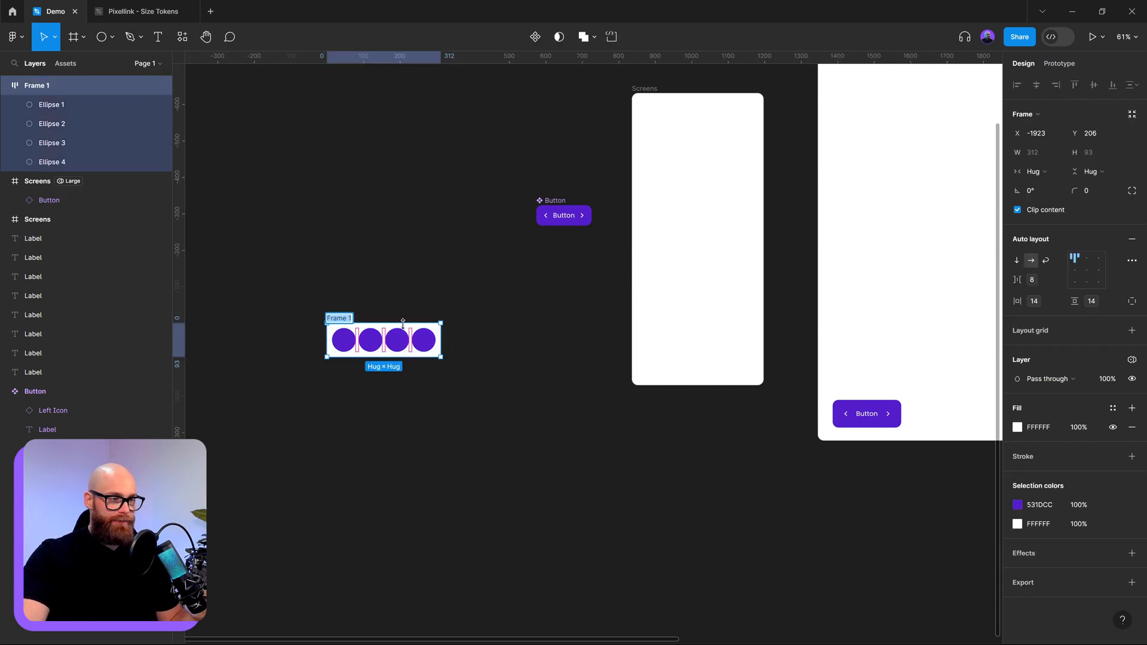
pyautogui.write('Na')
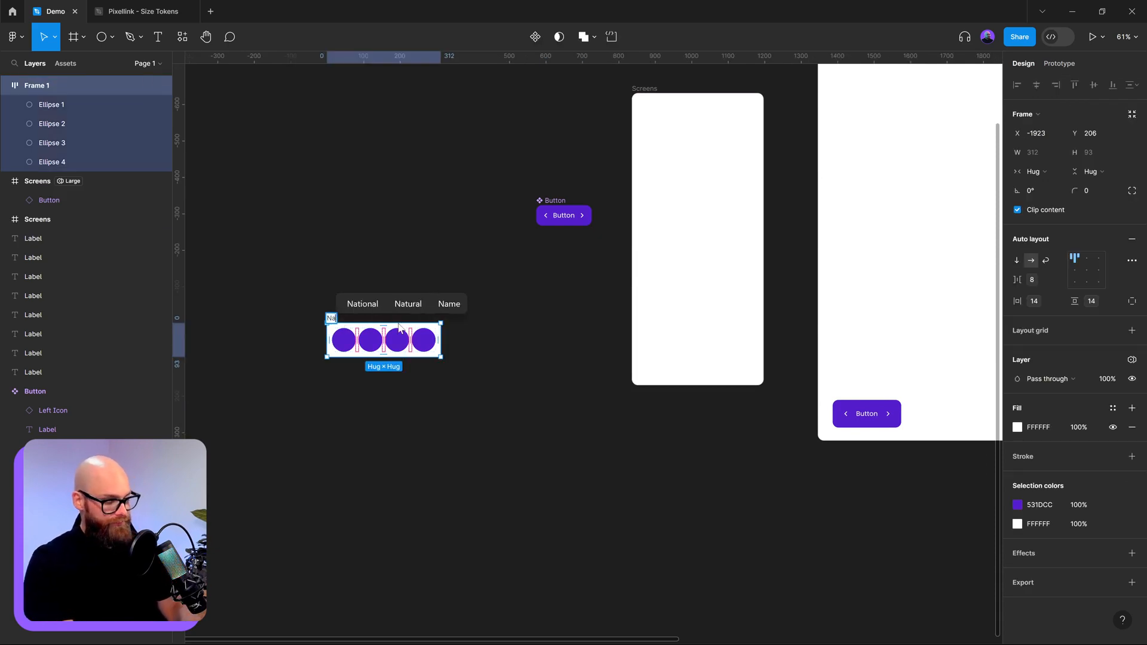
pyautogui.write('vBar')
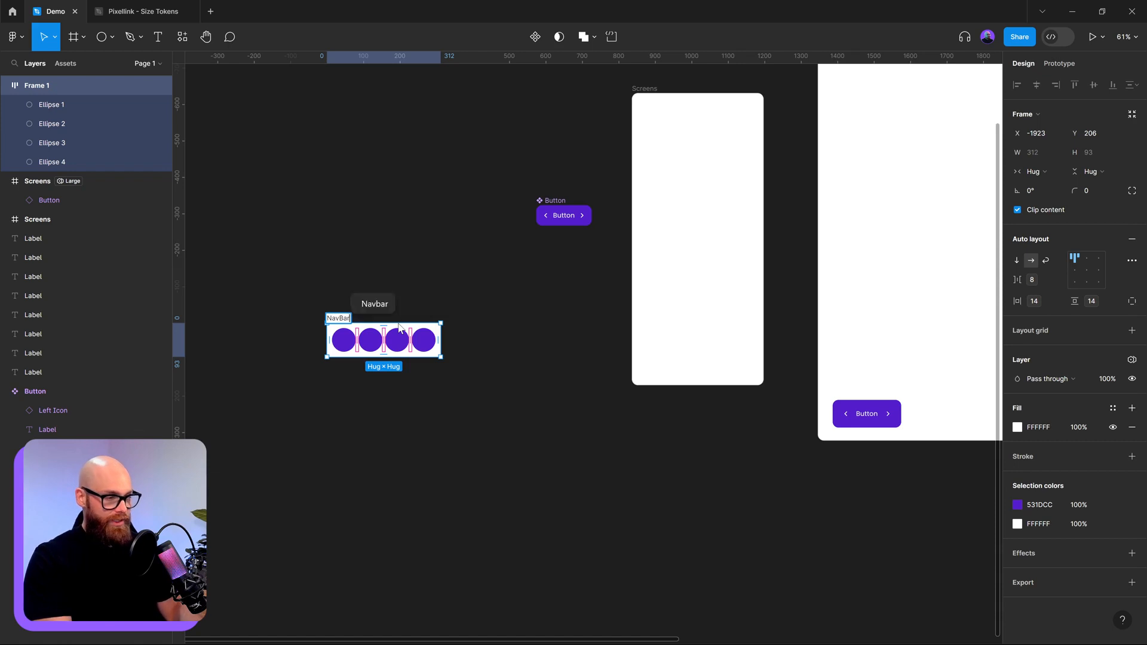
pyautogui.press('Return')
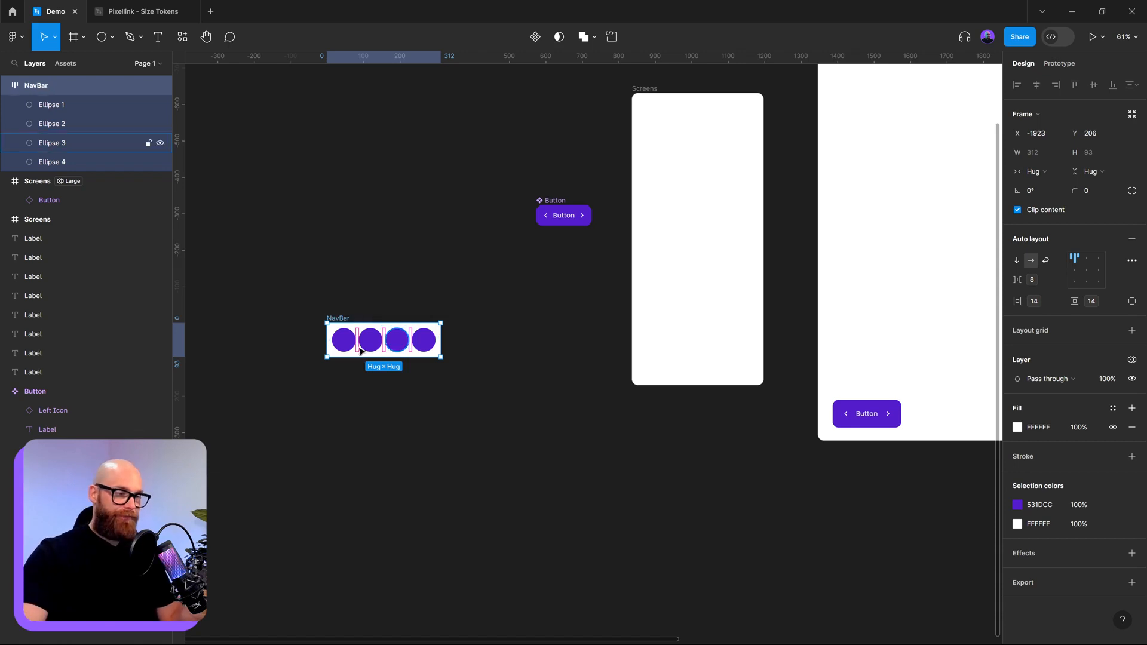
pyautogui.rightClick(332, 331)
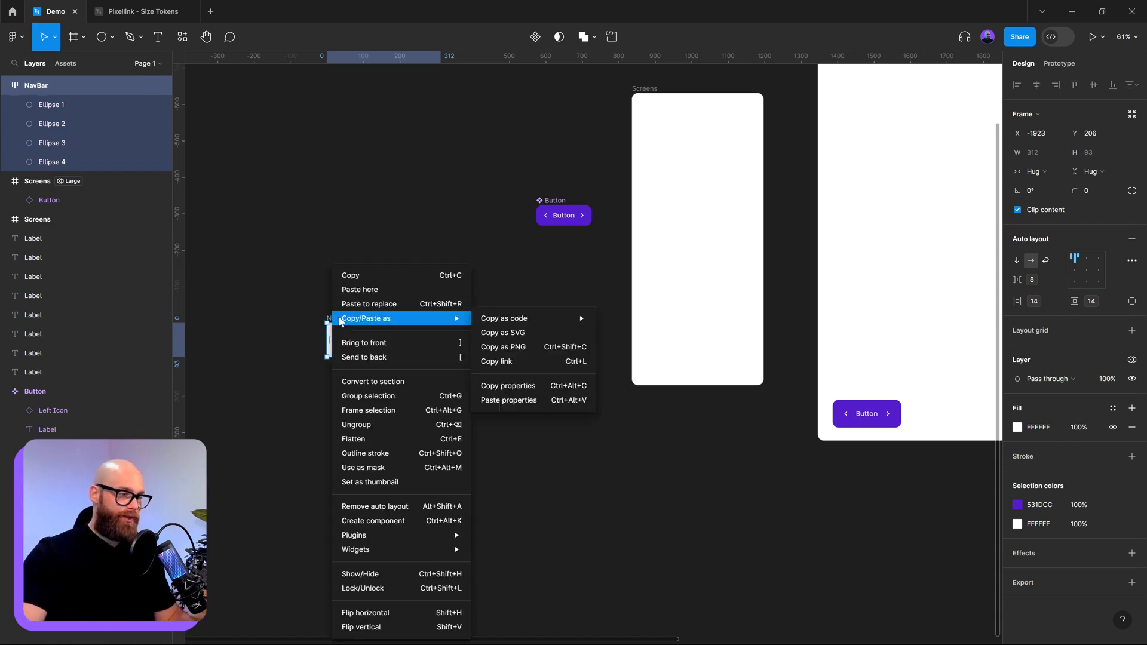
pyautogui.click(382, 521)
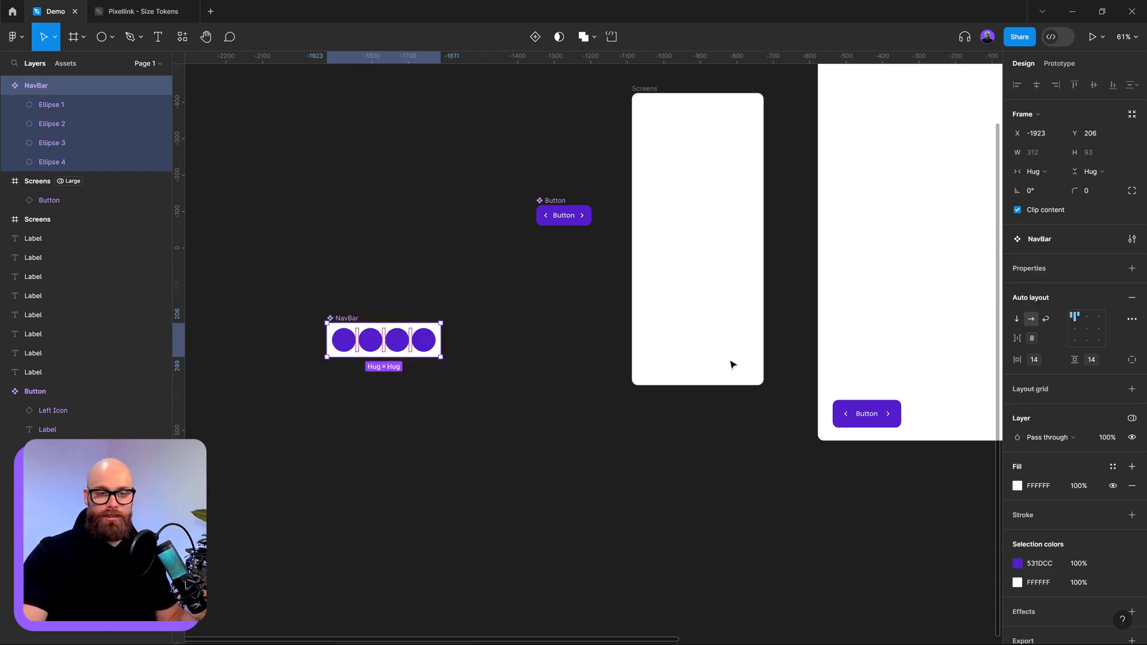
# - Add a variant property to the NavBar component and extend its component set downward to about 633 px tall
pyautogui.click(1131, 268)
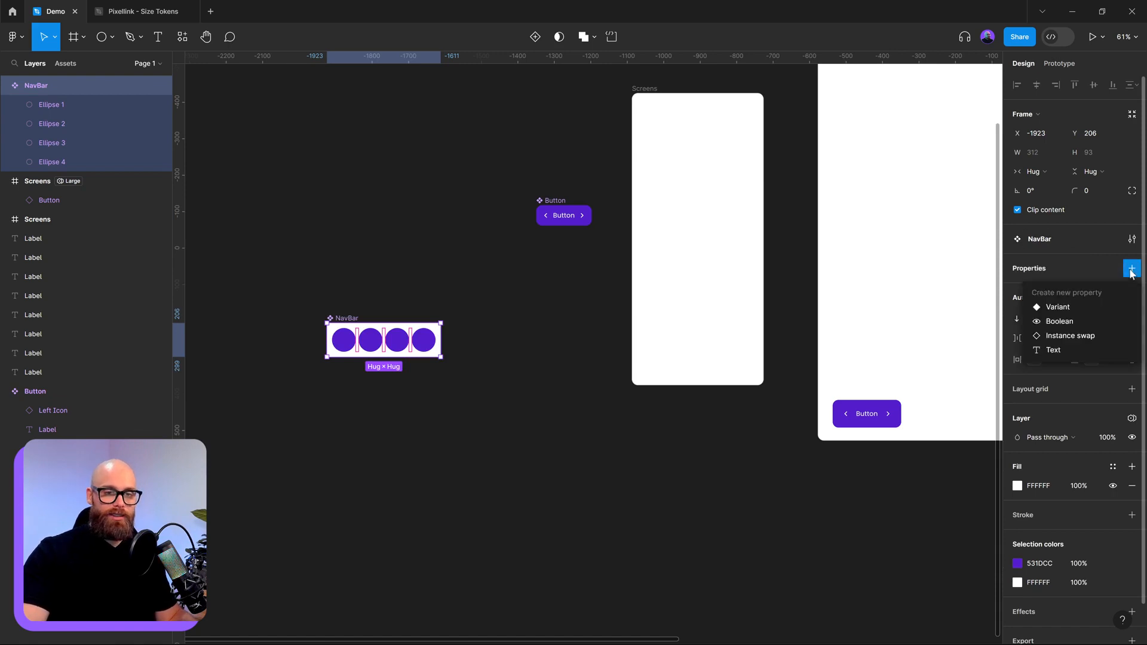
pyautogui.click(1066, 307)
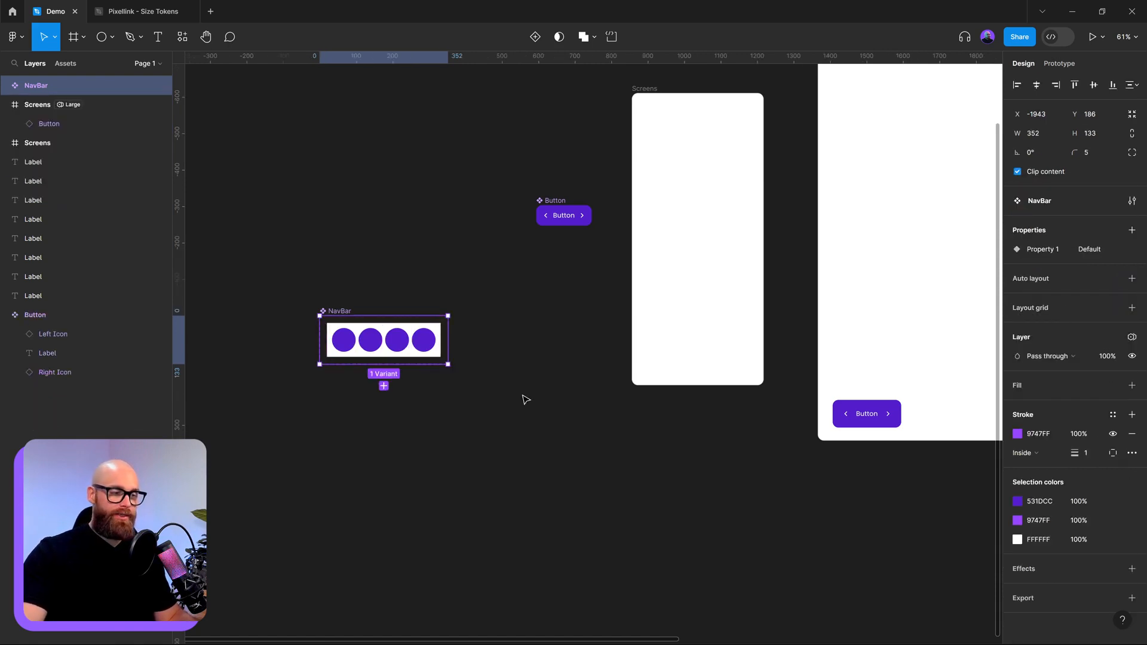
pyautogui.moveTo(399, 363); pyautogui.dragTo(385, 546)
pyautogui.click(448, 561)
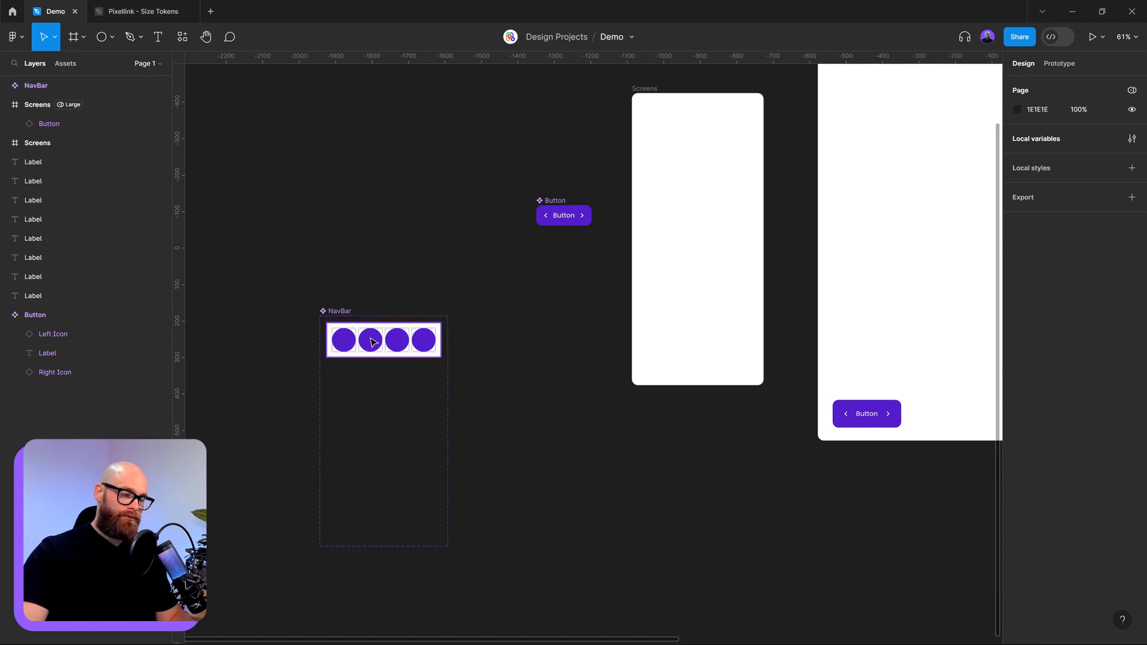
# - Duplicate the default NavBar variant below the original and name the copy Large
pyautogui.click(338, 330)
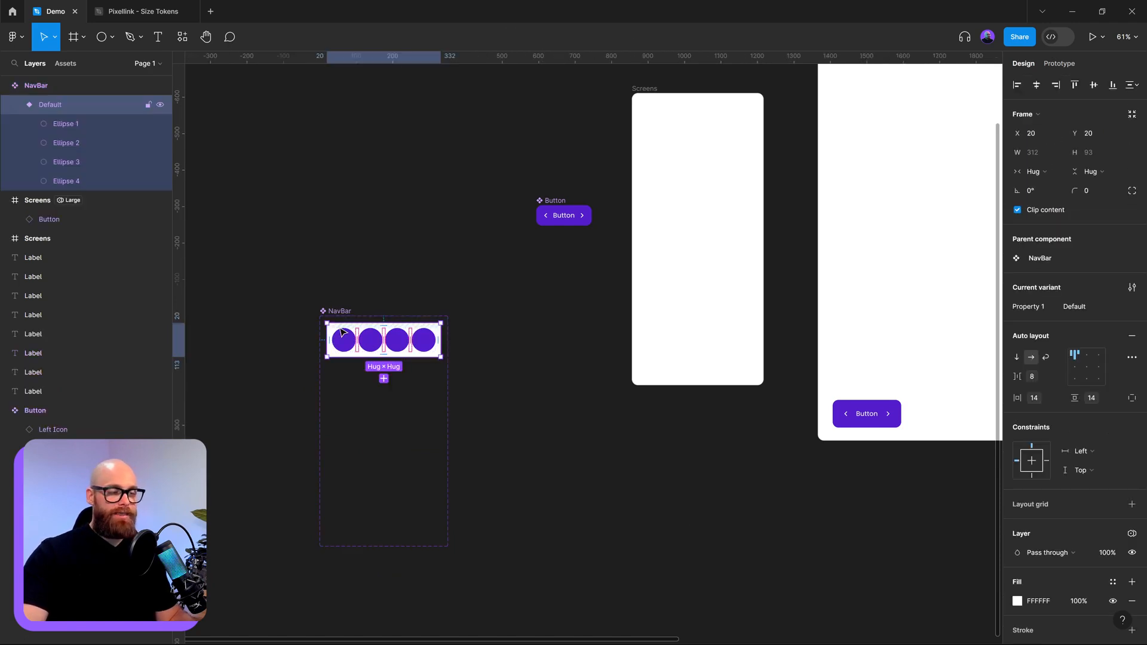
pyautogui.hotkey('ctrl', 'd')
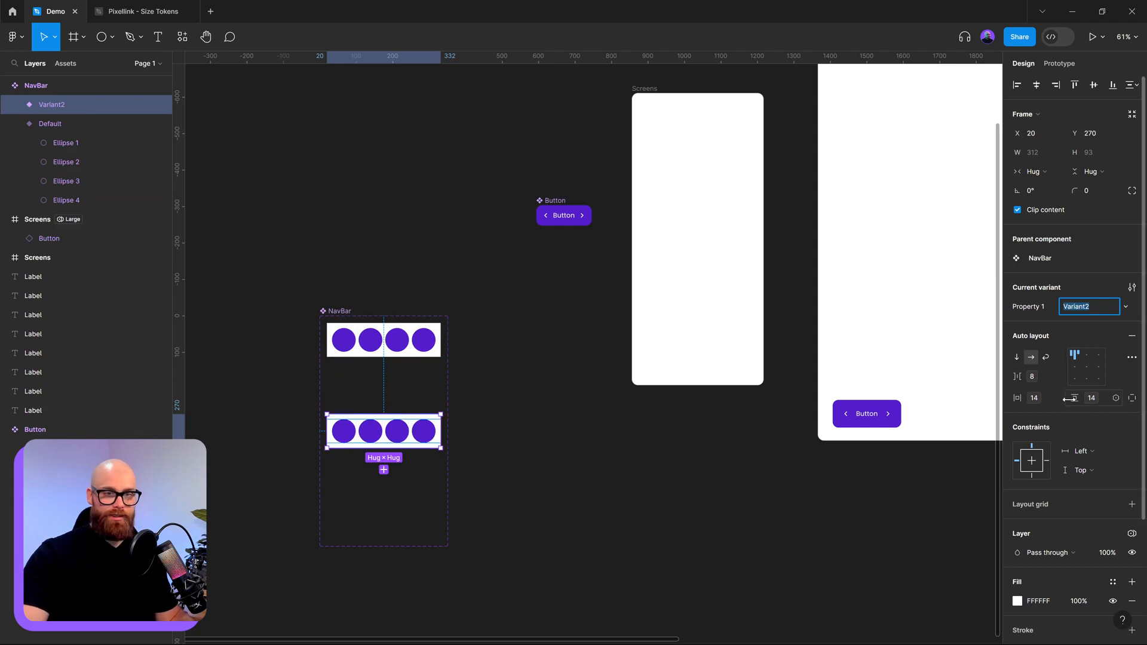
pyautogui.write('Large')
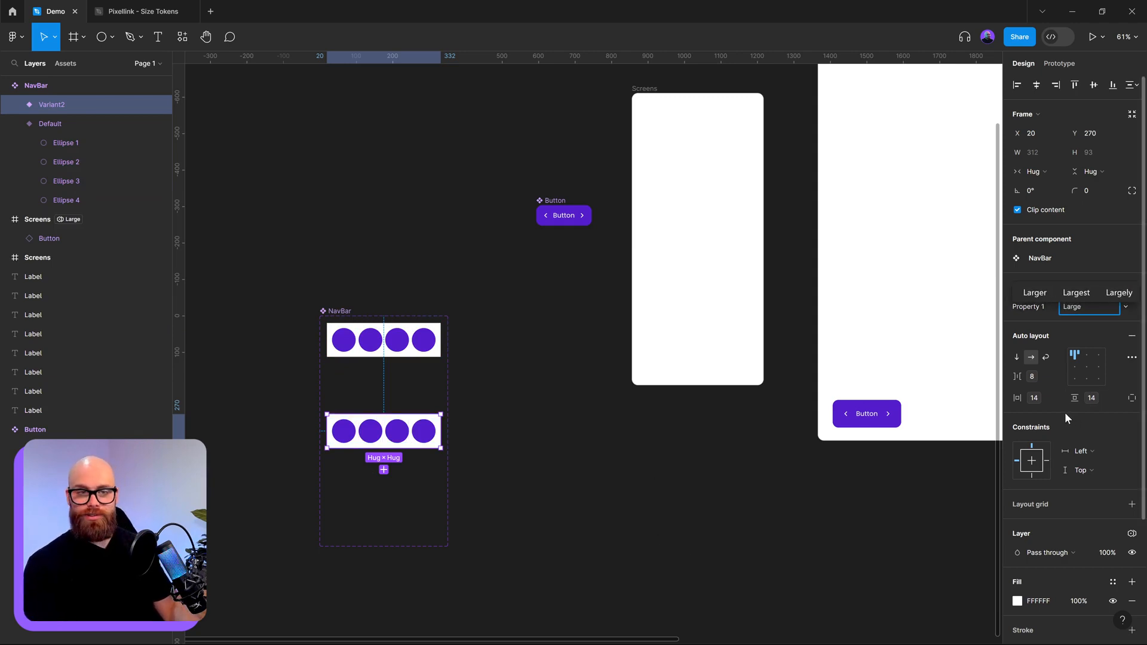
pyautogui.press('Return')
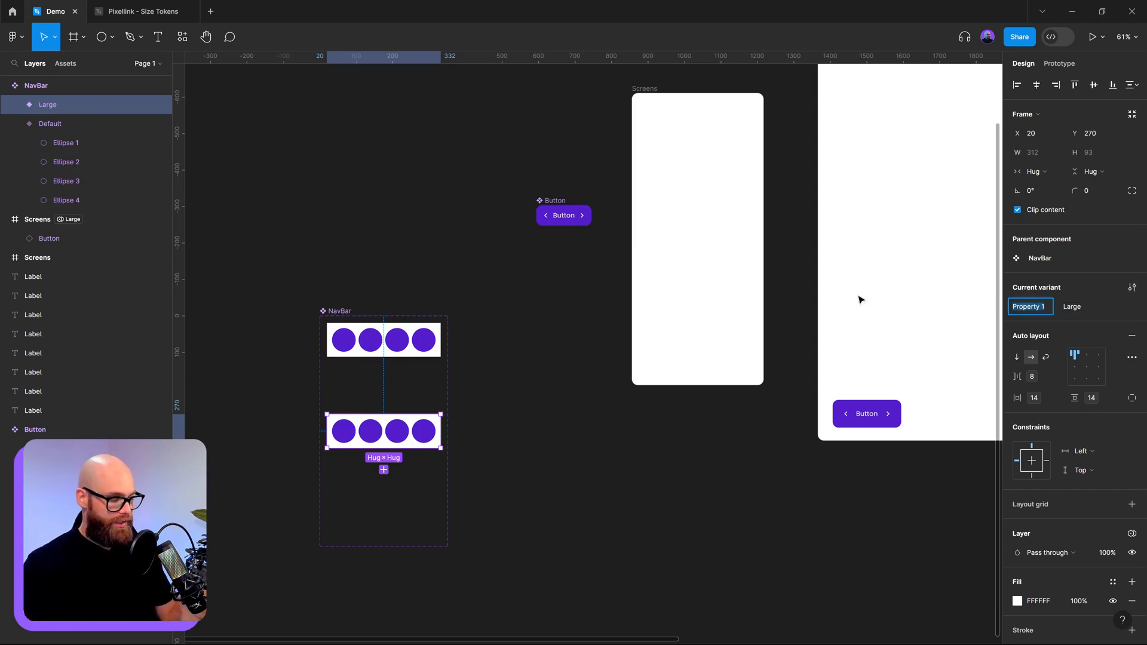
# - Rename the NavBar variant property to Screen and set the upper variant's value to Small
pyautogui.write('Screen')
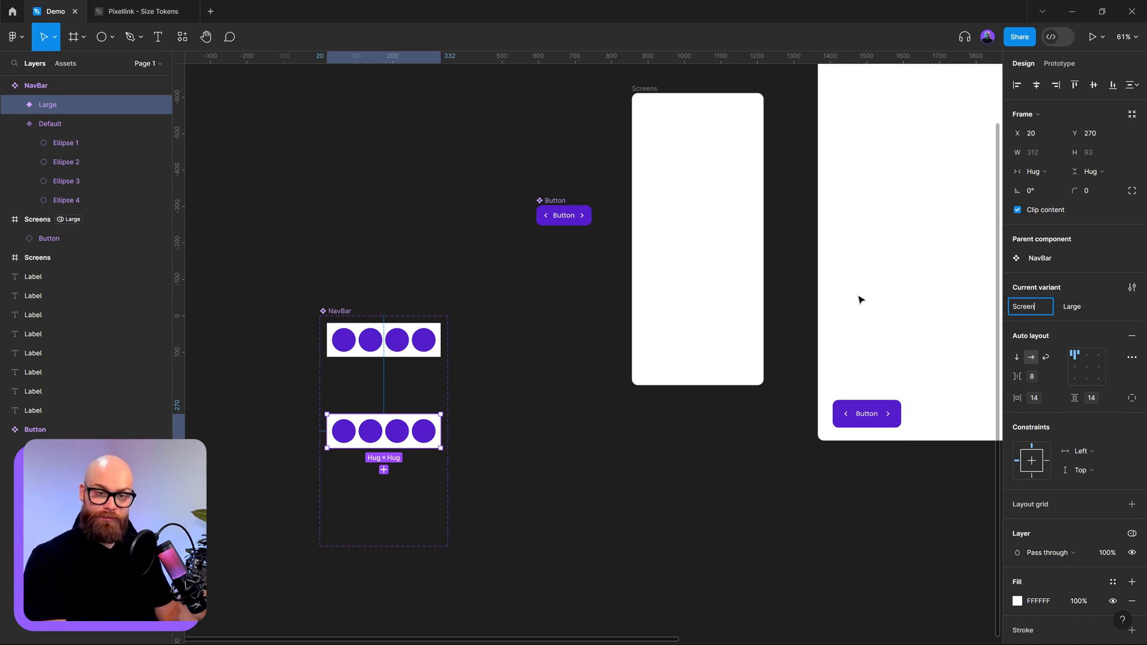
pyautogui.press('Return')
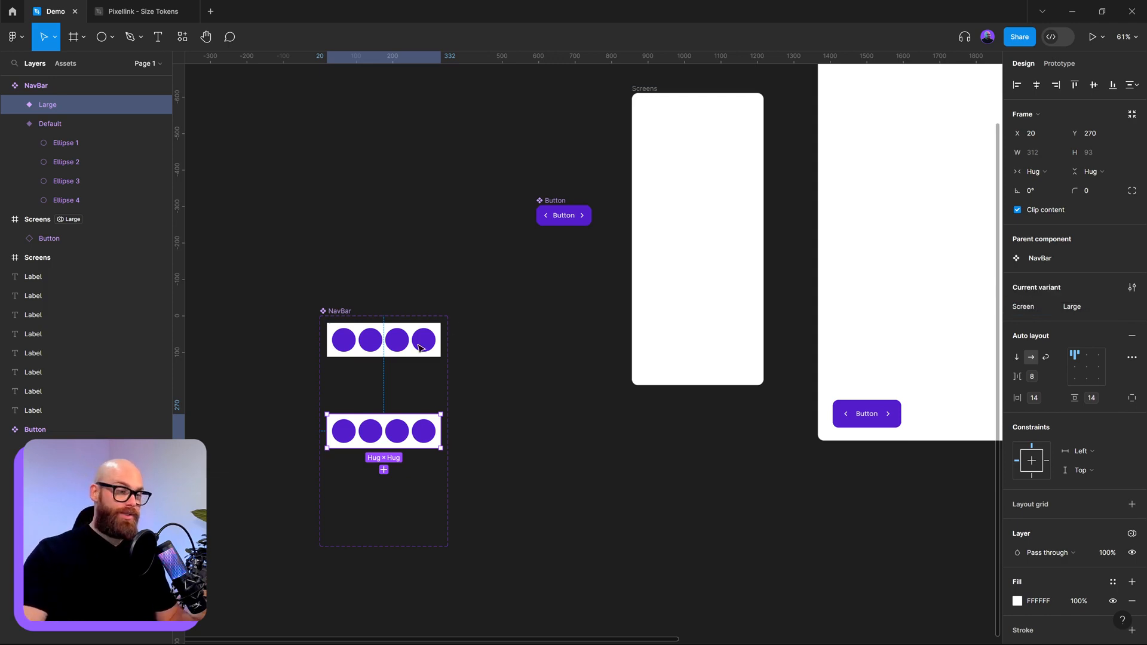
pyautogui.click(353, 338)
pyautogui.click(1086, 308)
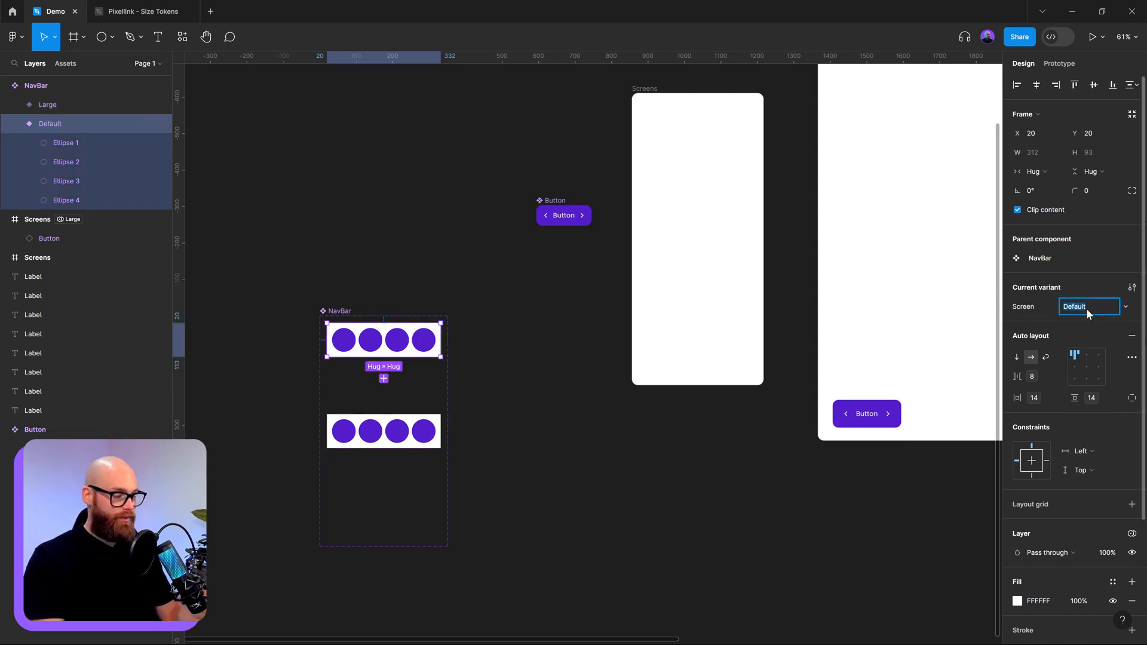
pyautogui.write('Small')
pyautogui.press('Return')
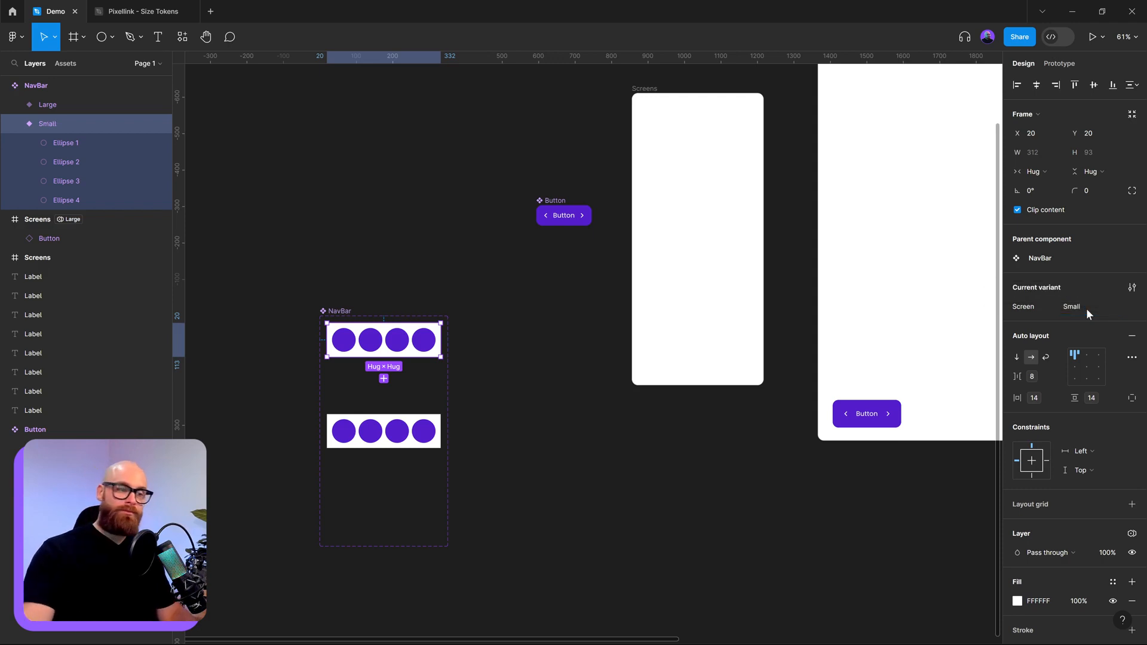
# - Extend the NavBar component set further downward to leave more room below the Large variant
pyautogui.click(709, 430)
pyautogui.click(384, 430)
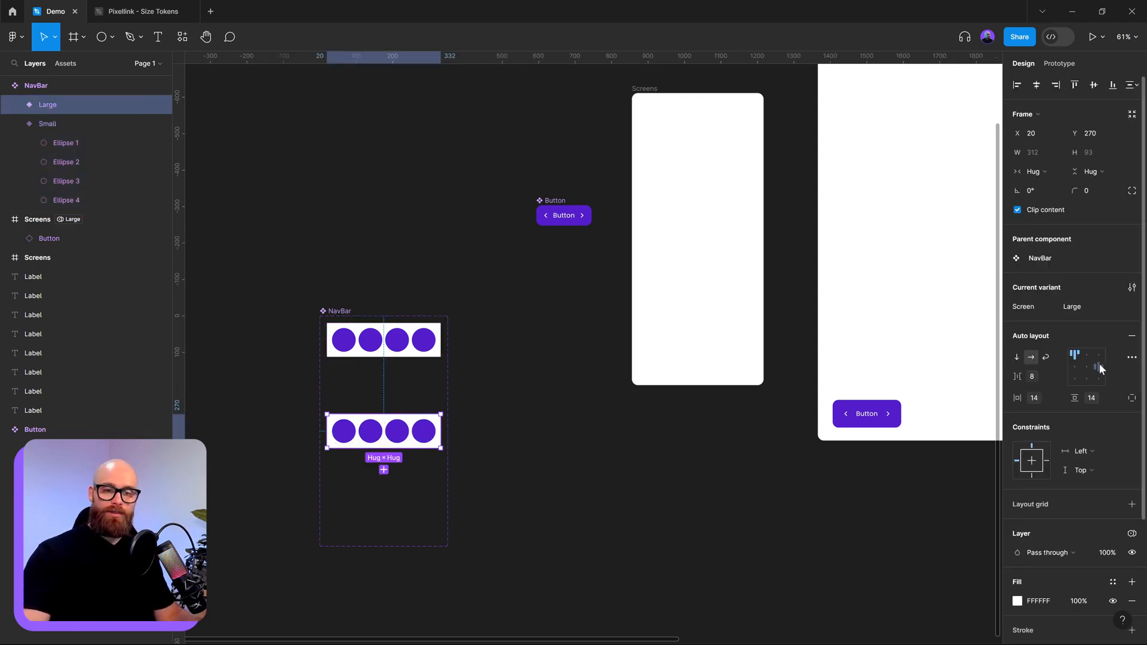
pyautogui.hscroll(5, 706, 468)
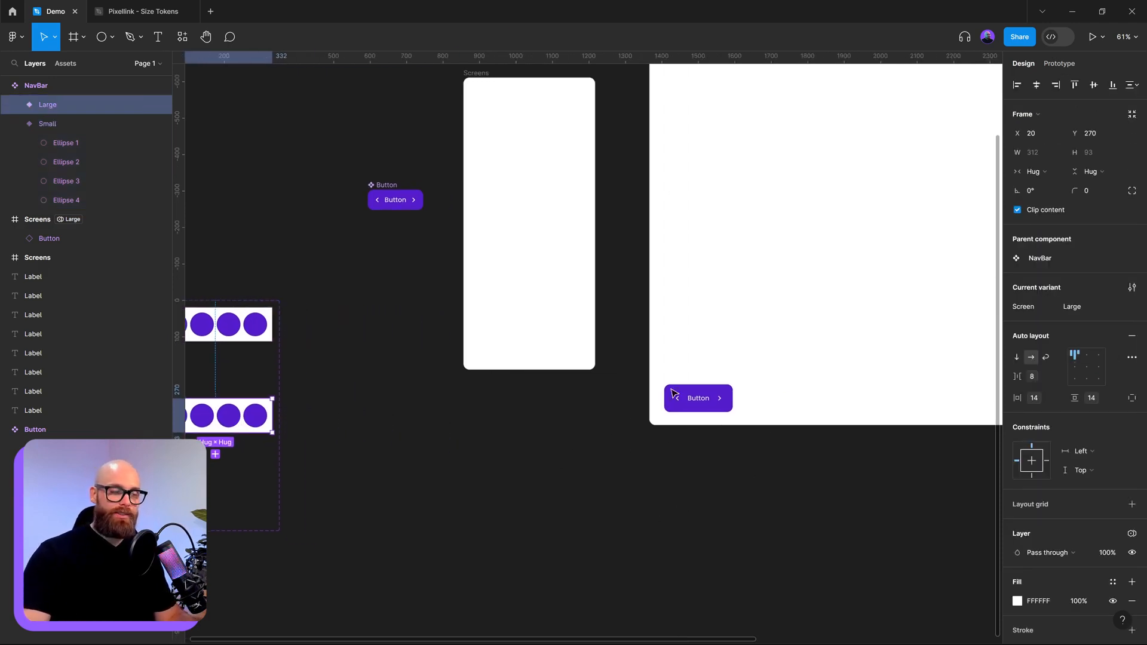
pyautogui.scroll(2, 687, 120)
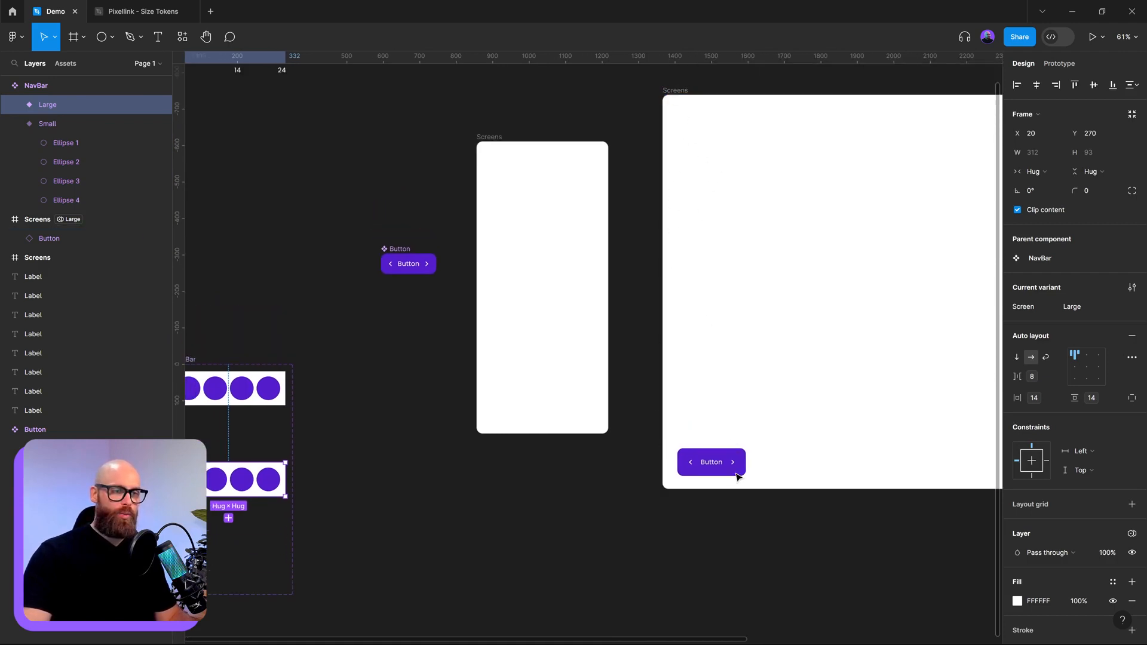
pyautogui.moveTo(449, 534); pyautogui.dragTo(566, 524)
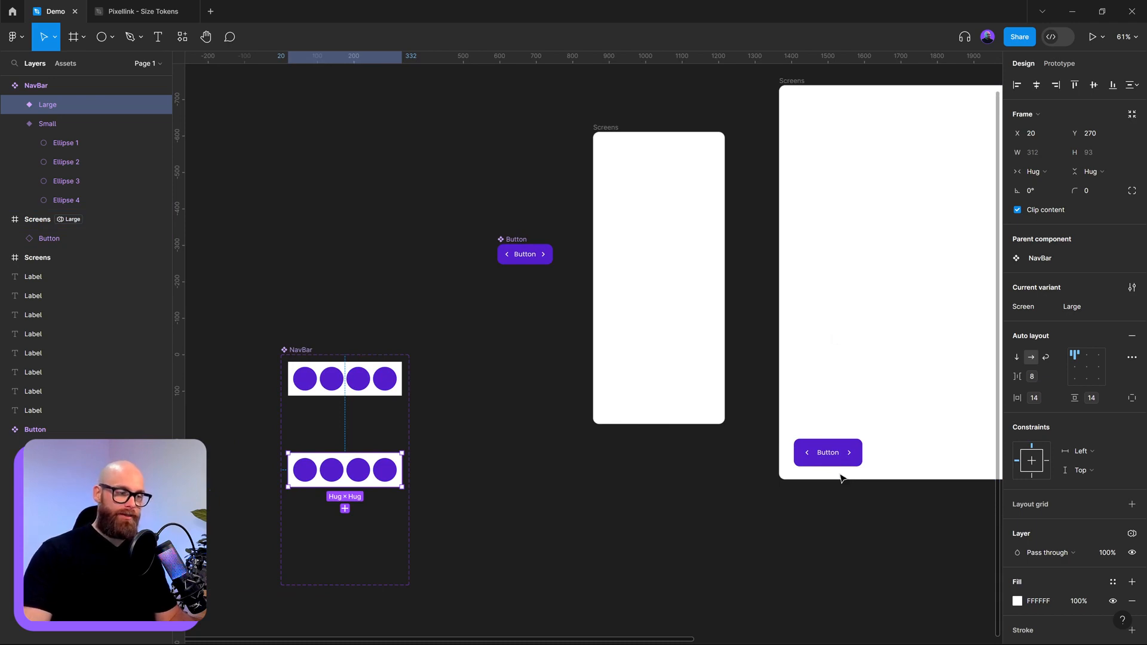
pyautogui.scroll(-3, 478, 513)
pyautogui.click(439, 505)
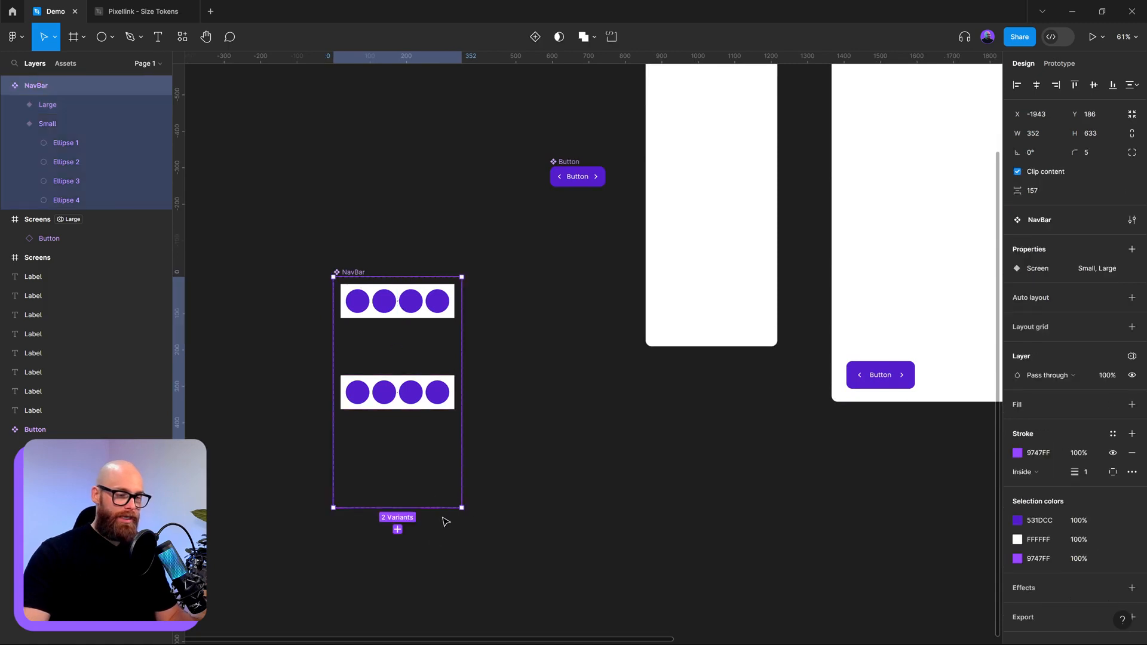
pyautogui.moveTo(440, 508); pyautogui.dragTo(442, 559)
# - Switch the Large NavBar variant's auto layout direction to vertical
pyautogui.click(353, 388)
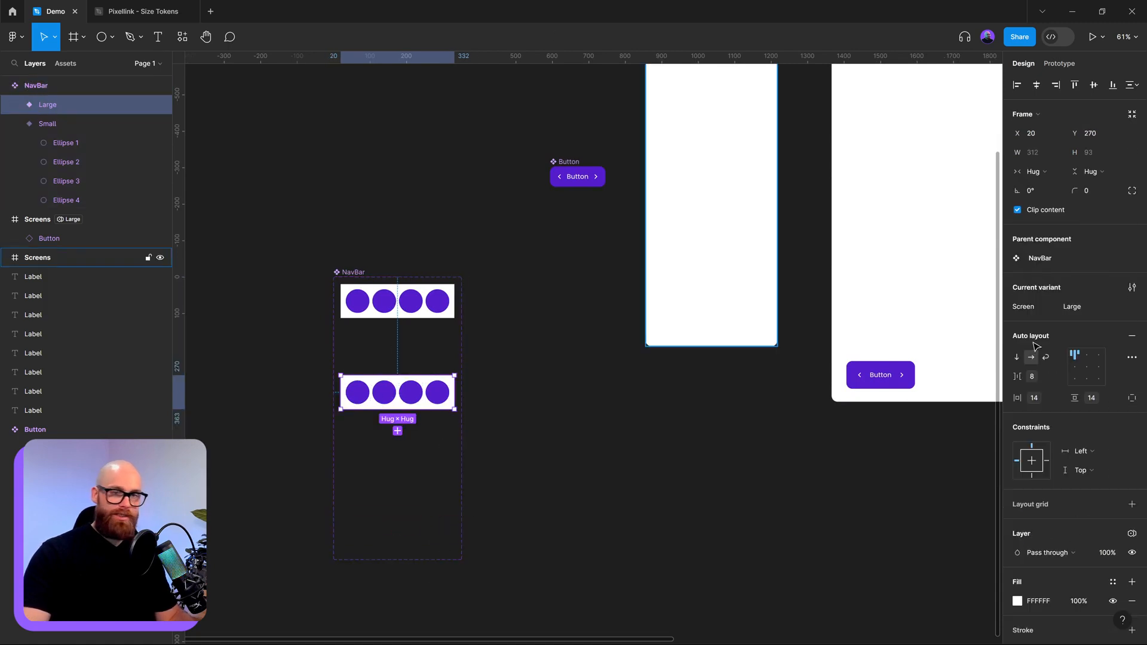
pyautogui.click(1016, 358)
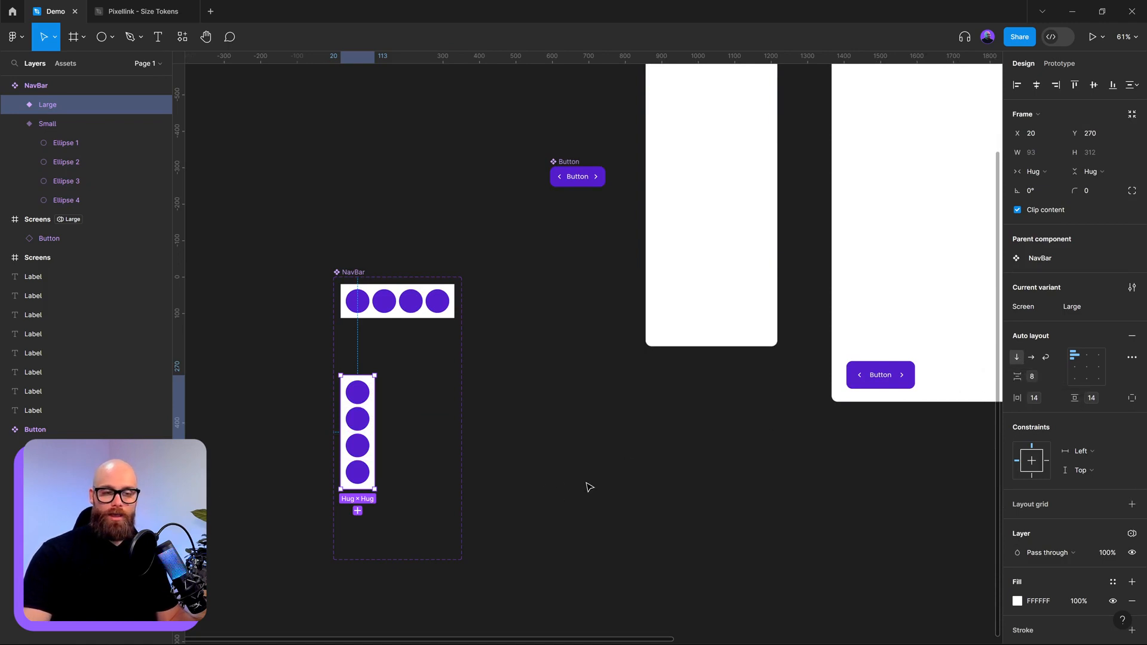
pyautogui.click(610, 443)
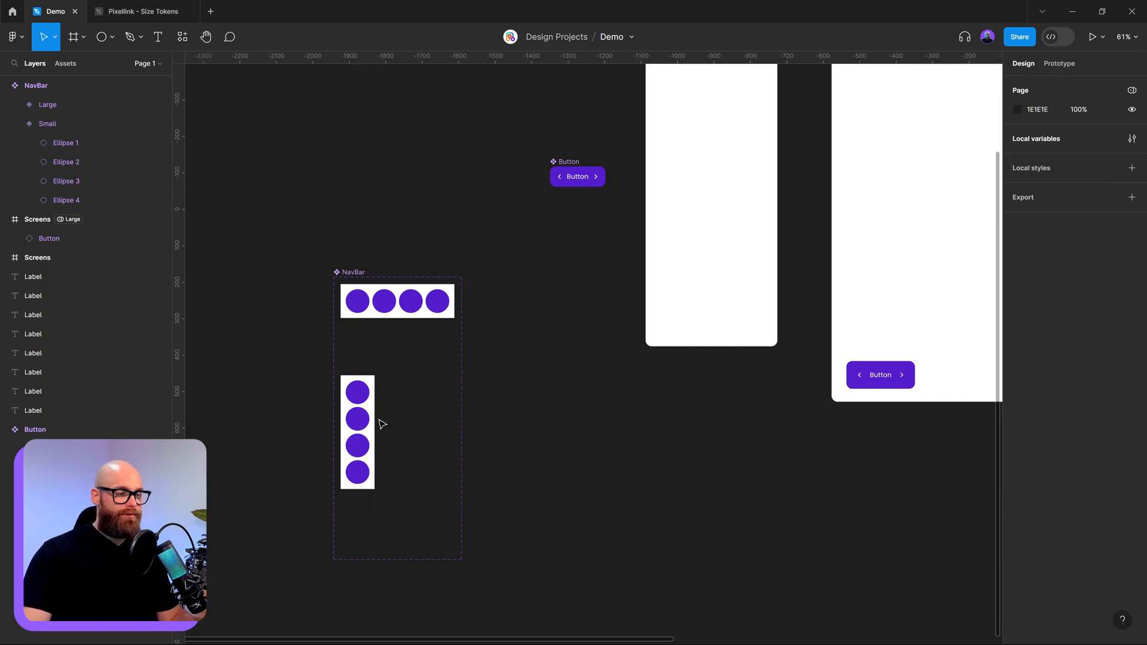
# - Replace the four circles in the Large NavBar variant with instances of the Button component
pyautogui.click(580, 174)
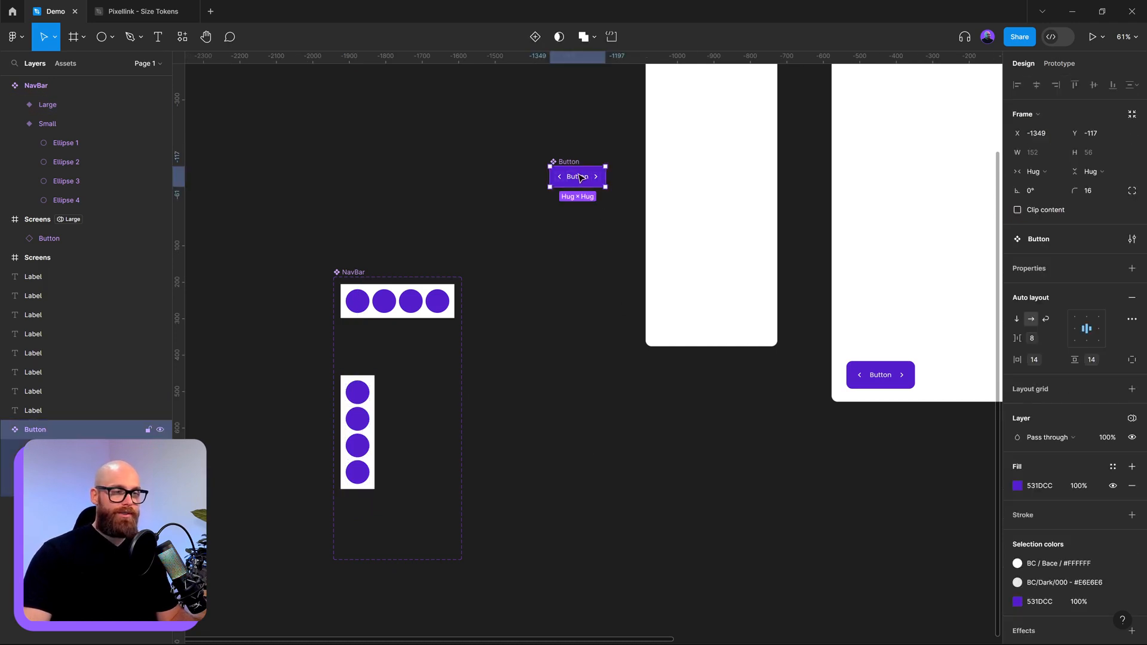
pyautogui.moveTo(581, 175); pyautogui.dragTo(581, 268)
pyautogui.press('Delete')
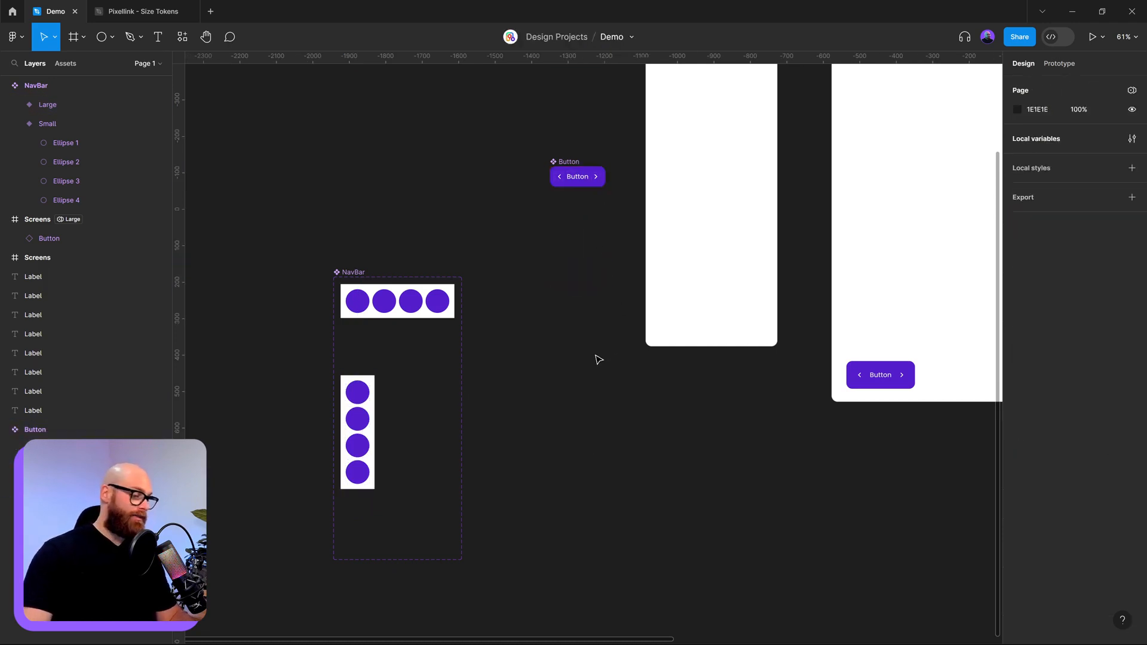
pyautogui.doubleClick(358, 397)
pyautogui.hotkey('ctrl', 'alt', 'a')
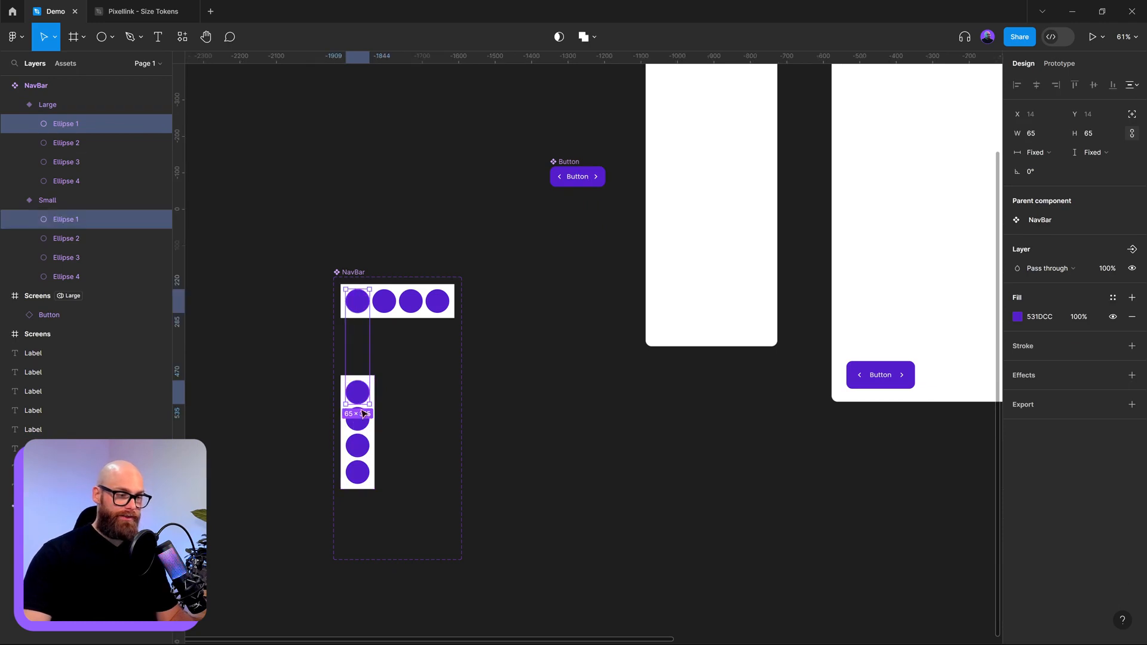
pyautogui.click(362, 393)
pyautogui.scroll(4, 363, 428)
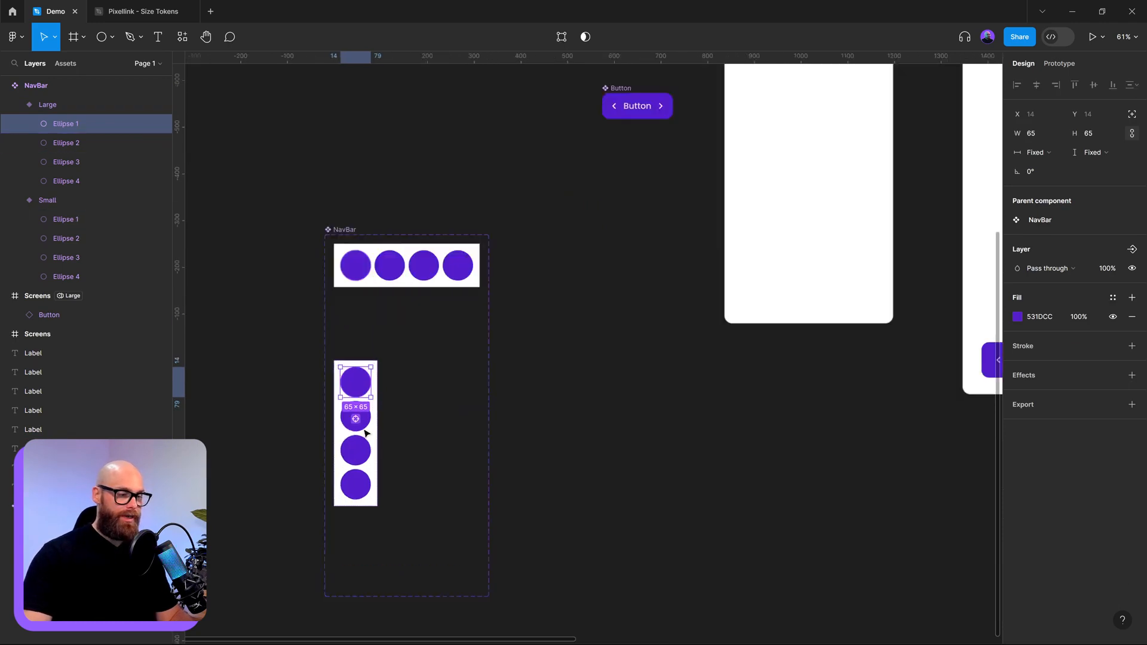
pyautogui.keyDown('shift'); pyautogui.click(364, 427); pyautogui.keyUp('shift')
pyautogui.keyDown('shift'); pyautogui.click(353, 467); pyautogui.keyUp('shift')
pyautogui.keyDown('shift'); pyautogui.click(358, 525); pyautogui.keyUp('shift')
pyautogui.rightClick(358, 341)
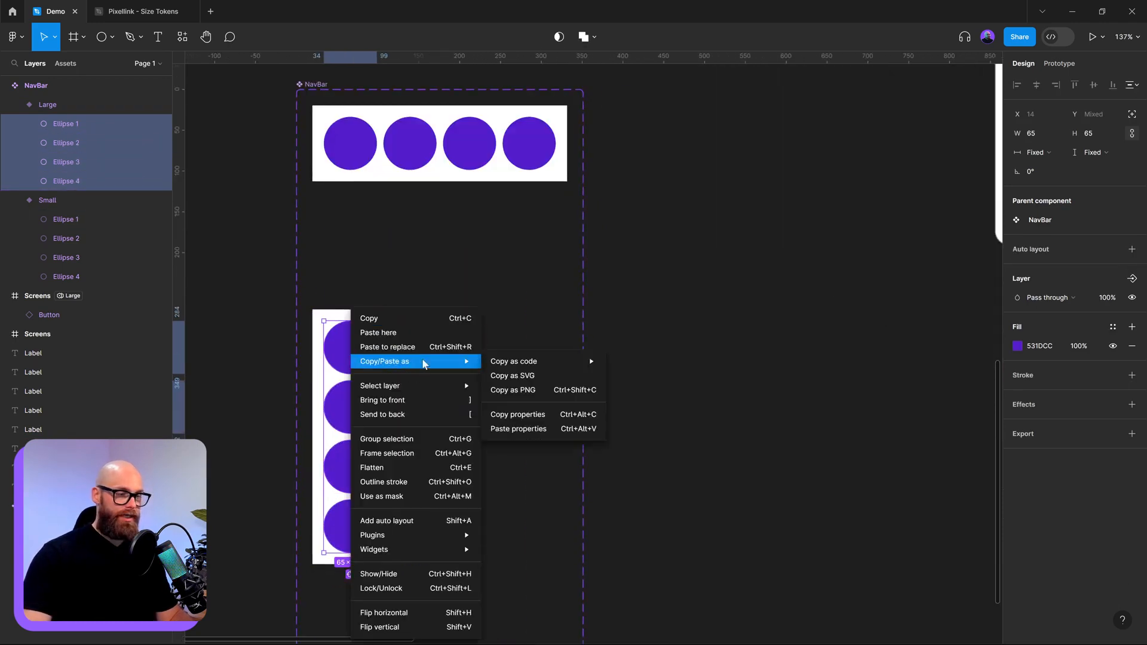
pyautogui.click(377, 344)
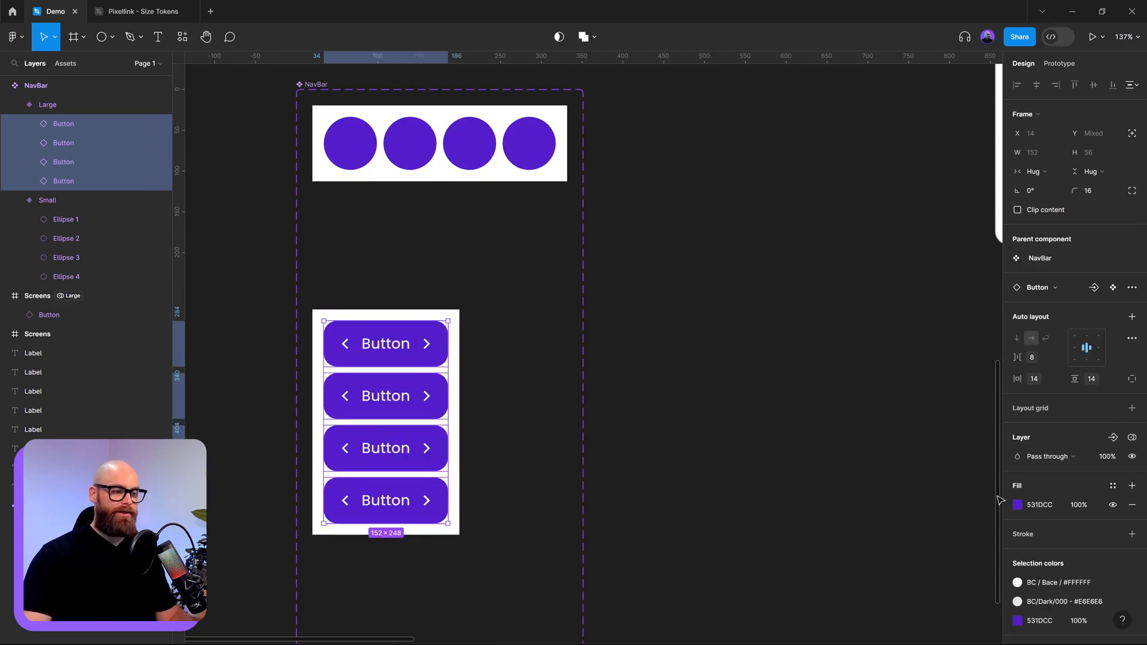
pyautogui.click(795, 476)
# - Add a variant property to the main Button component
pyautogui.scroll(-3, 707, 394)
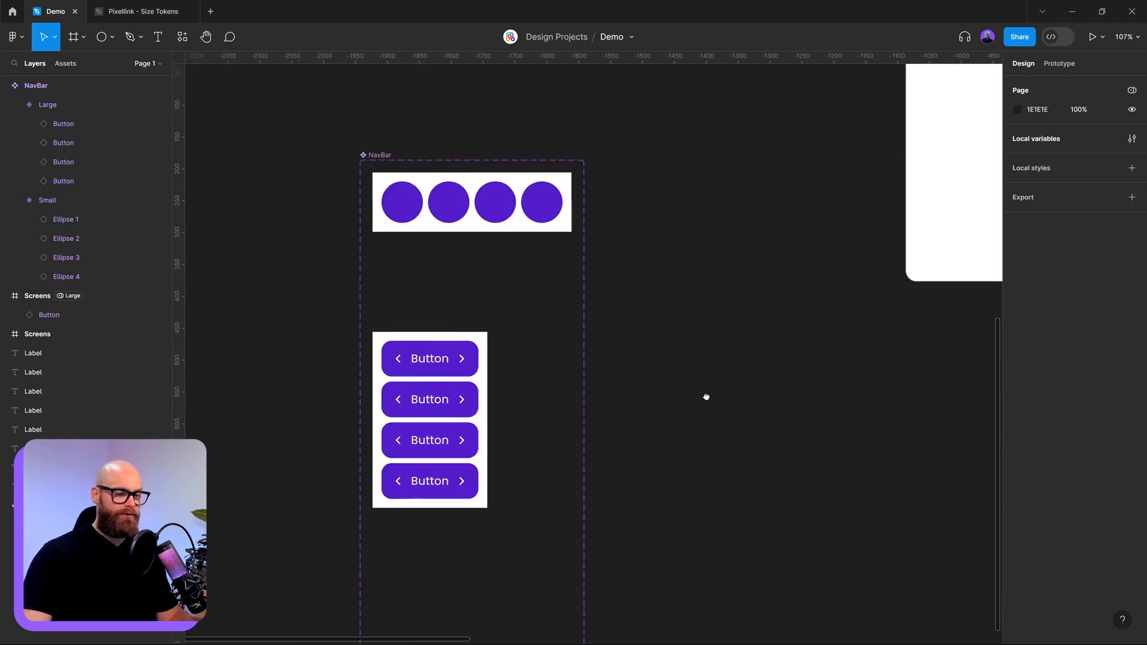
pyautogui.scroll(-3, 699, 406)
pyautogui.scroll(5, 653, 279)
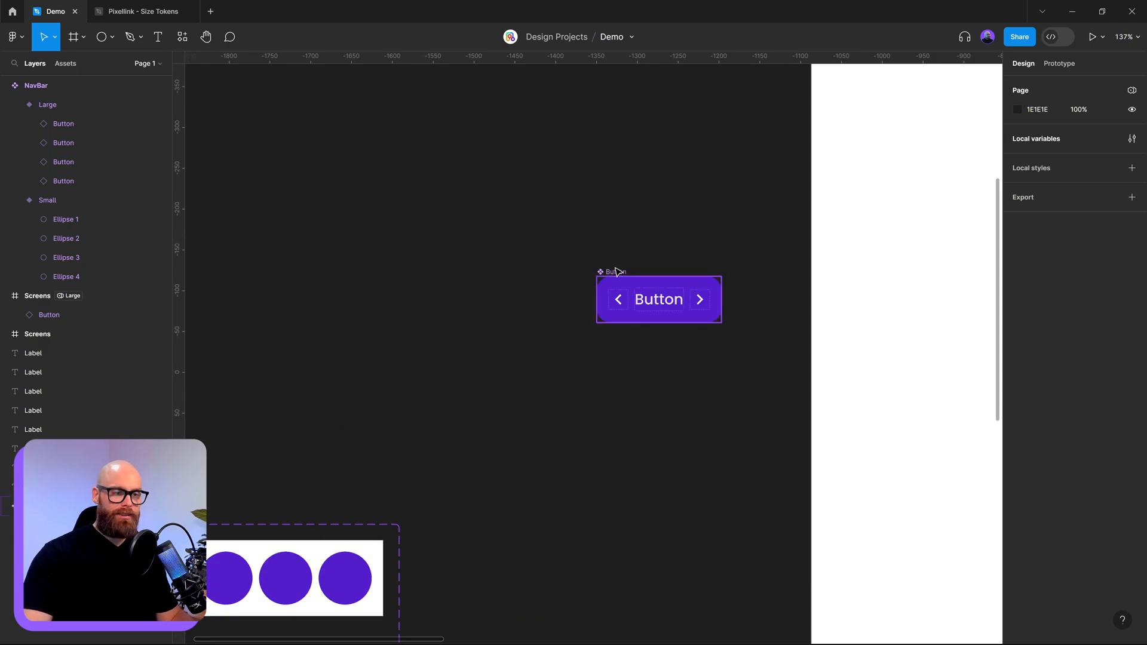
pyautogui.click(654, 280)
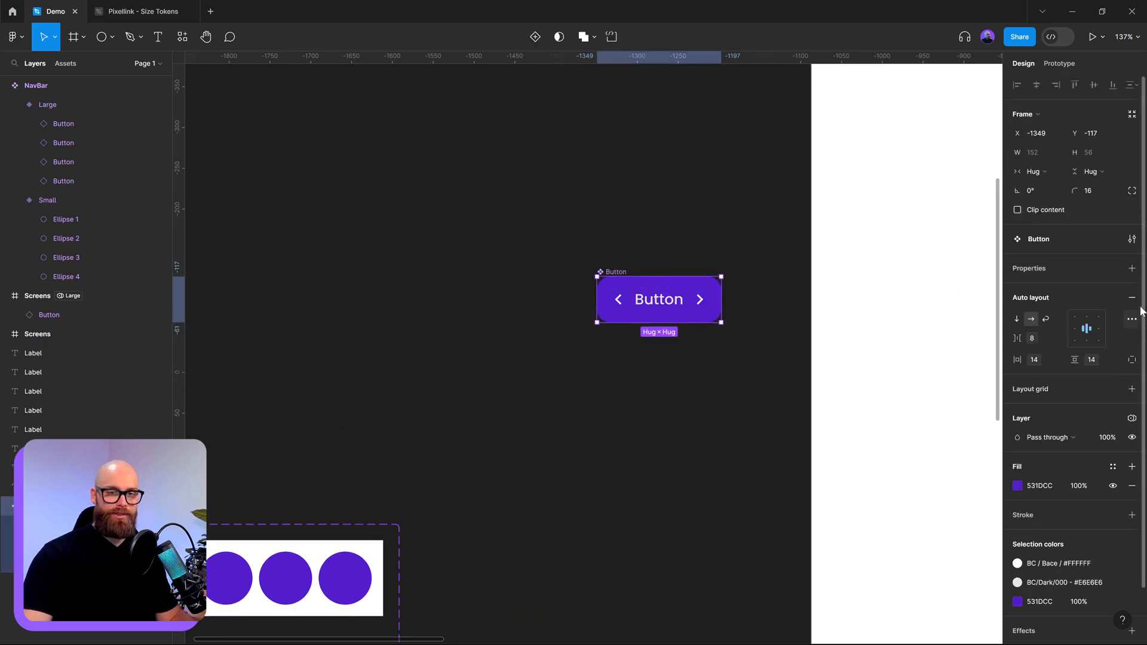
pyautogui.click(1132, 269)
pyautogui.click(1047, 306)
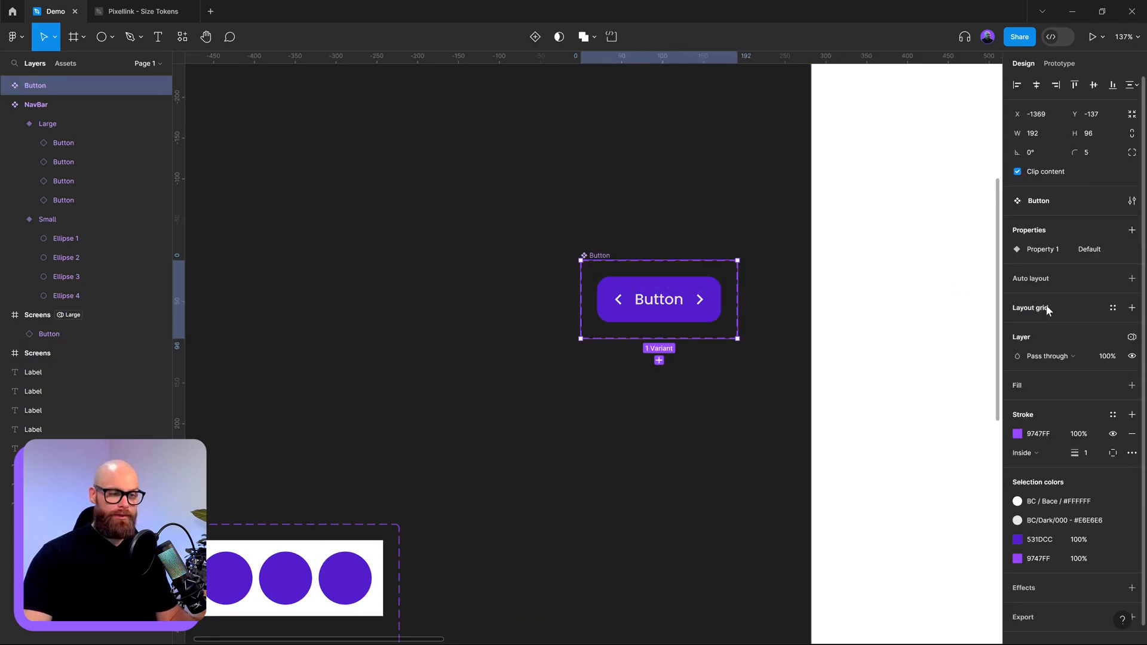
# - Extend the Button component set downward to a height of 256 and duplicate its variant below the original
pyautogui.moveTo(700, 338); pyautogui.dragTo(704, 451)
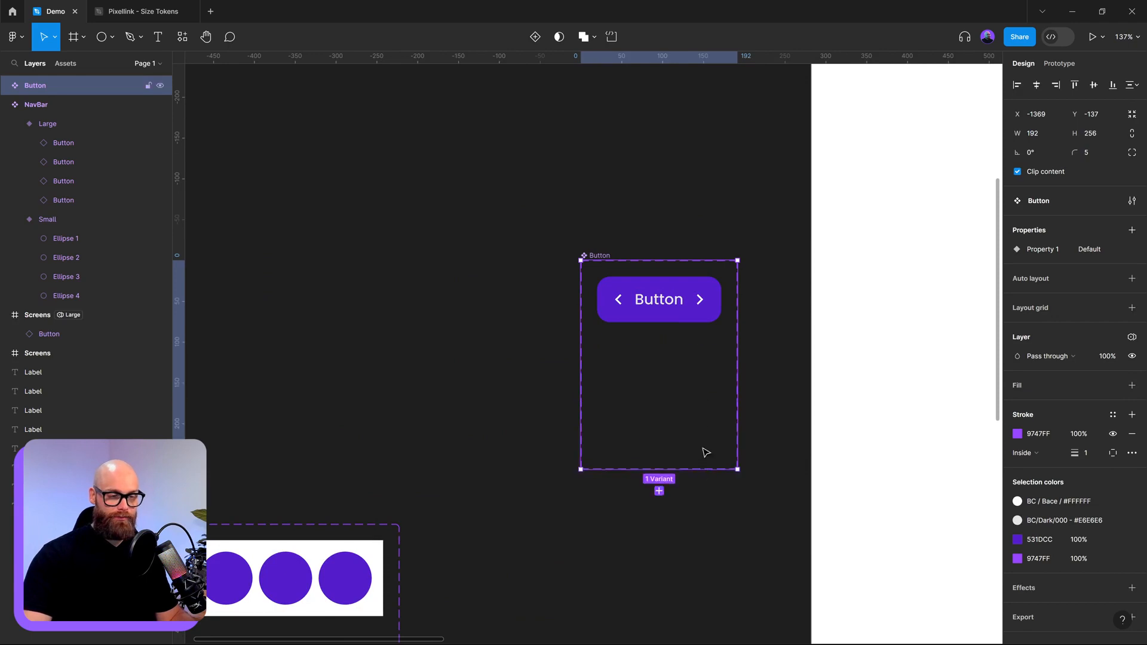
pyautogui.click(678, 300)
pyautogui.click(677, 308)
pyautogui.moveTo(678, 388); pyautogui.dragTo(678, 392)
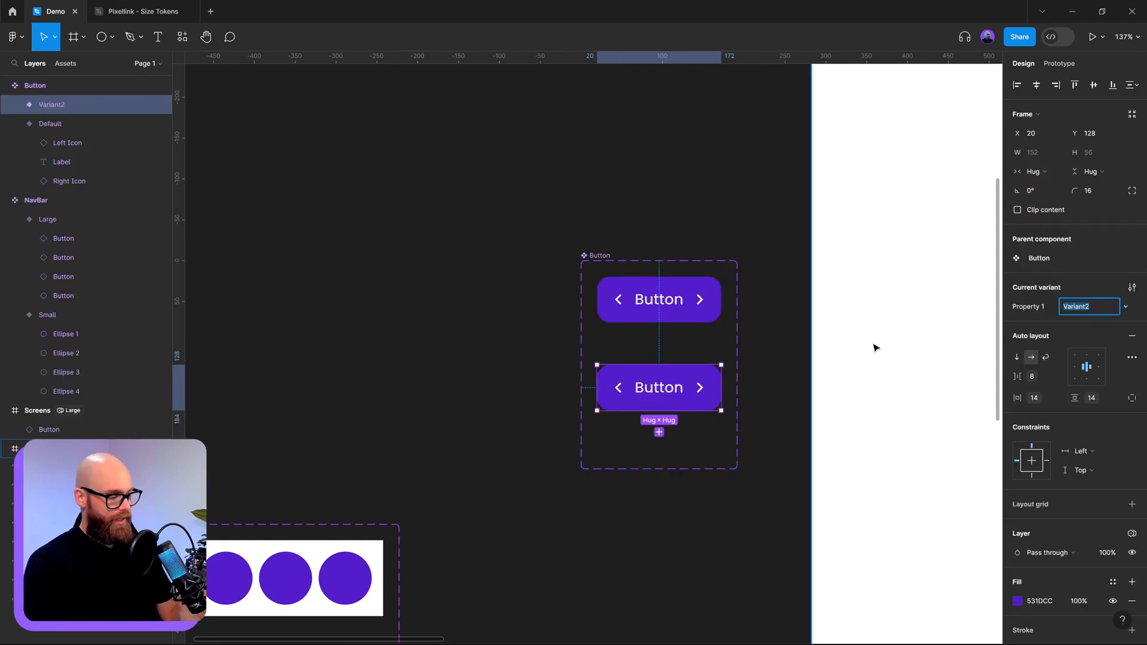
# - Name the duplicated lower Button variant Small and the original upper variant Large
pyautogui.write('Na')
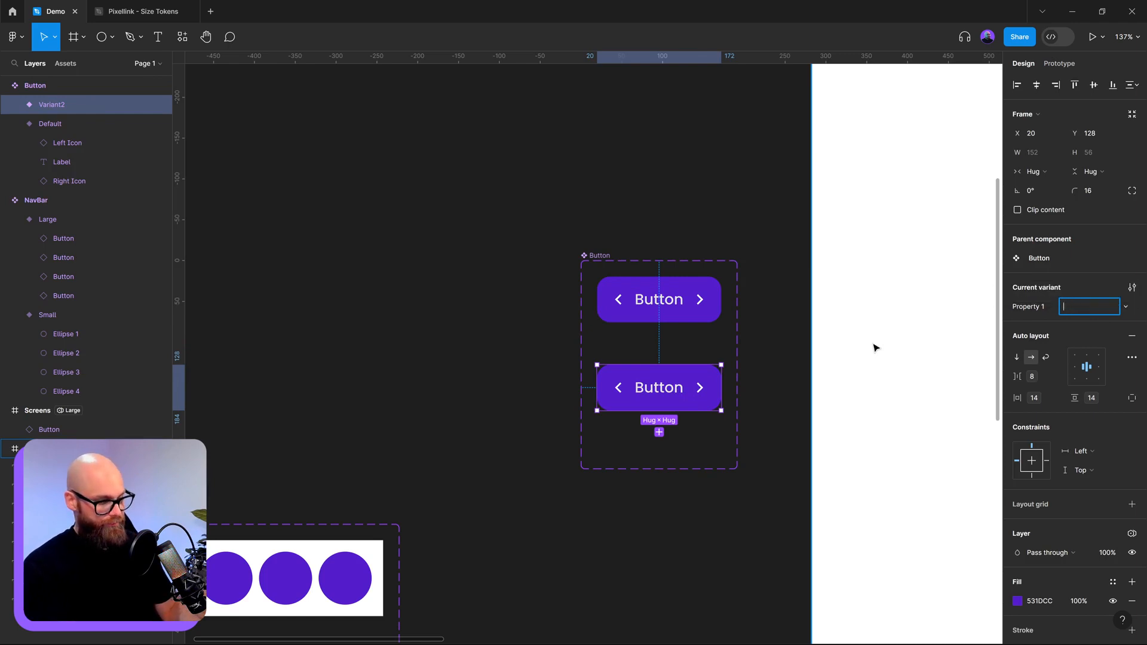
pyautogui.write('Small')
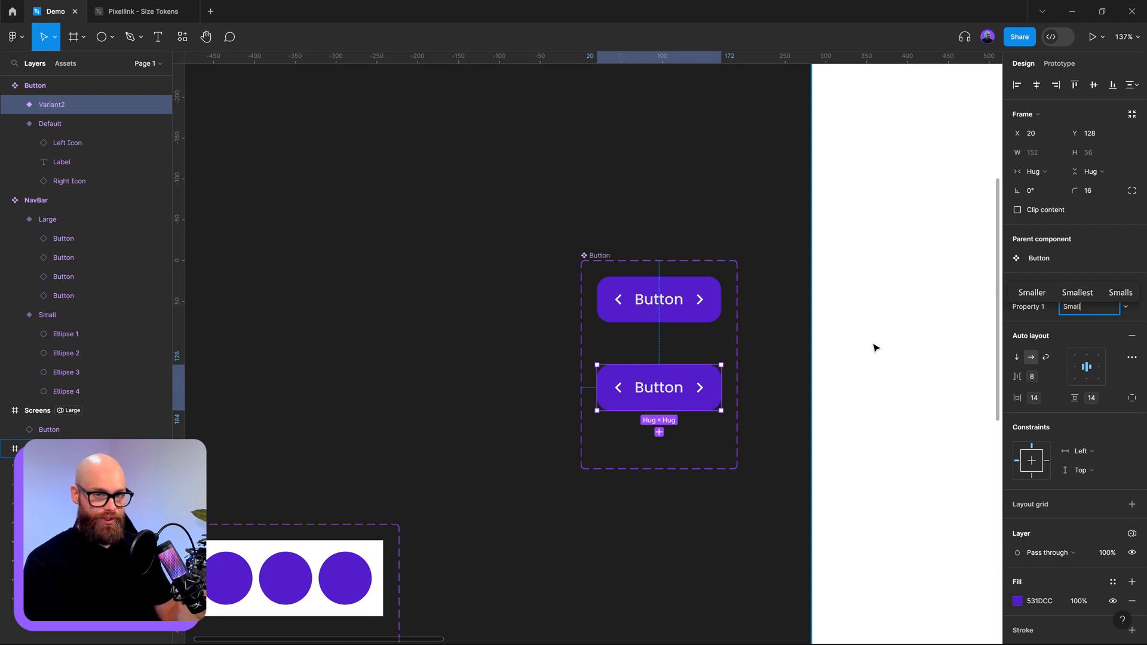
pyautogui.press('Return')
pyautogui.click(703, 298)
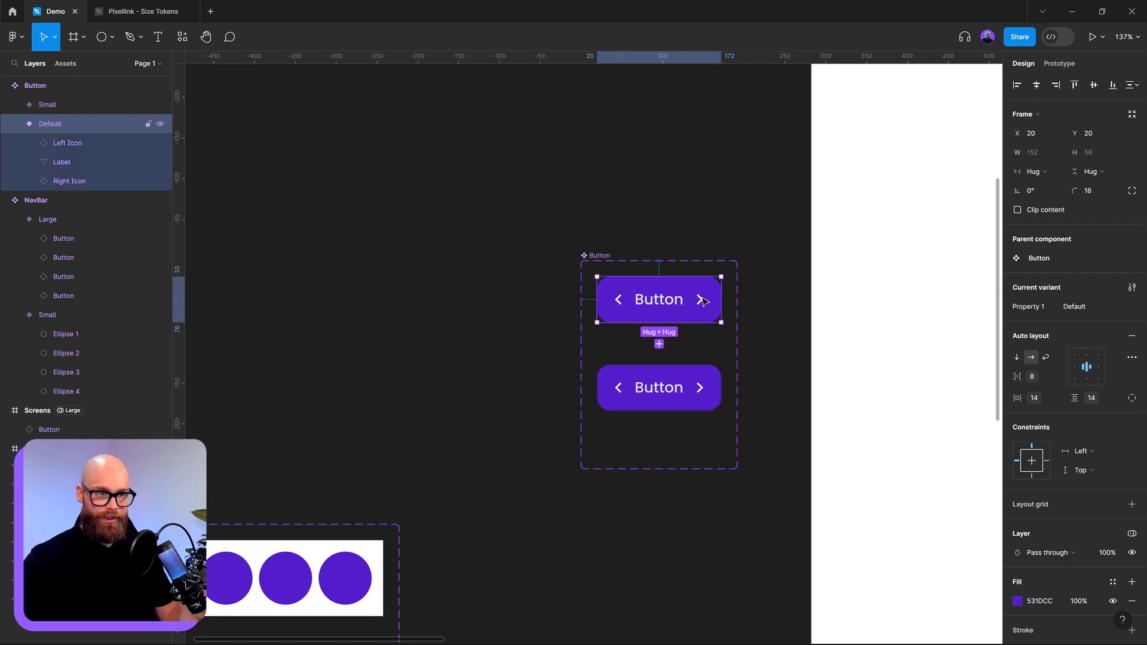
pyautogui.write('Large')
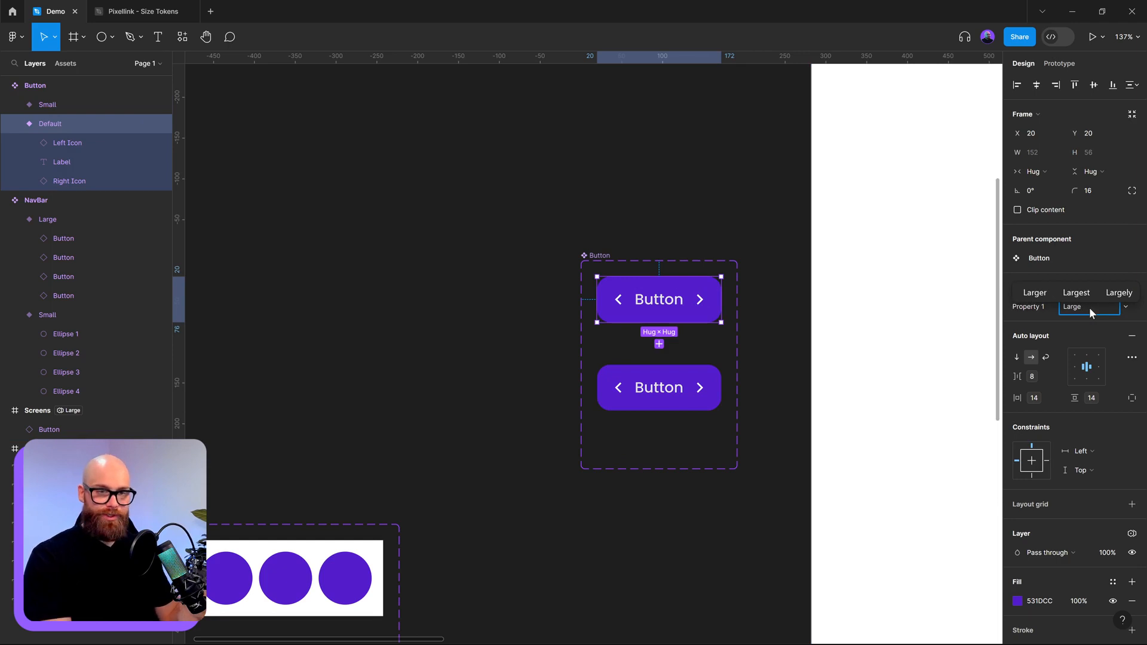
pyautogui.press('Return')
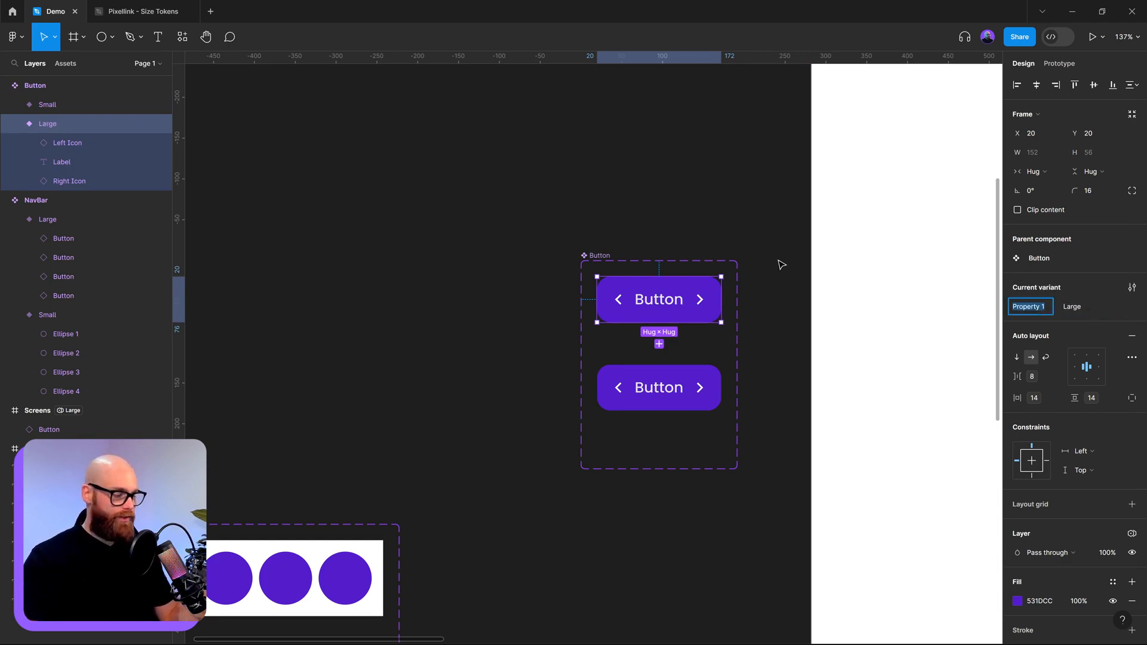
# - Rename the Button component's variant property to Screen Type
pyautogui.write('Screen')
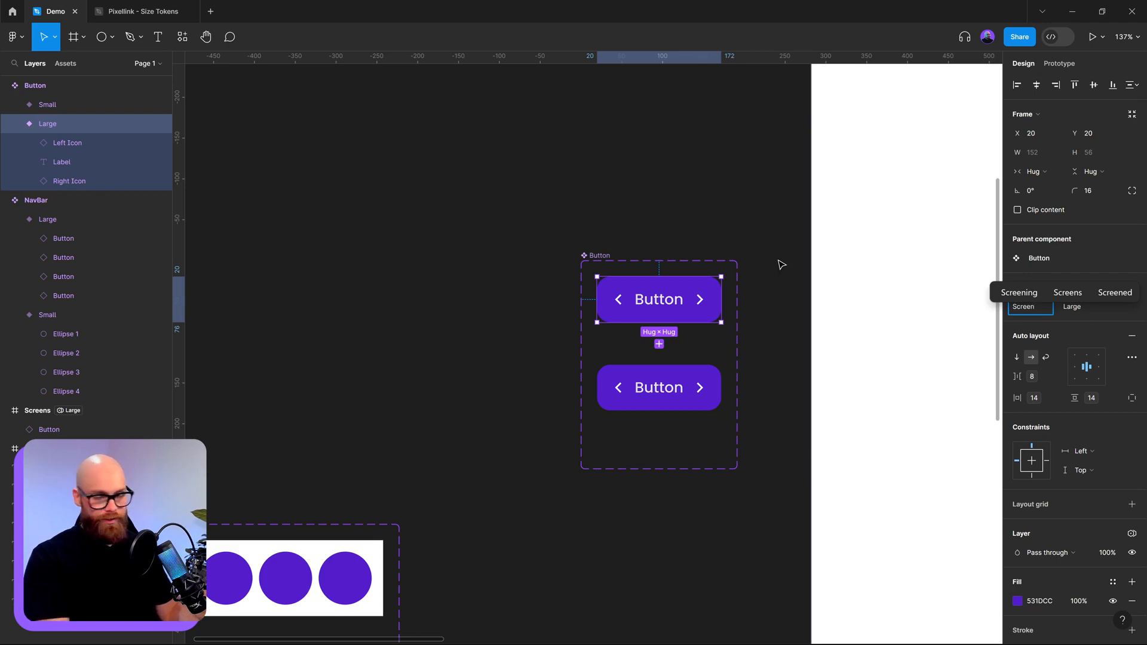
pyautogui.press('Return')
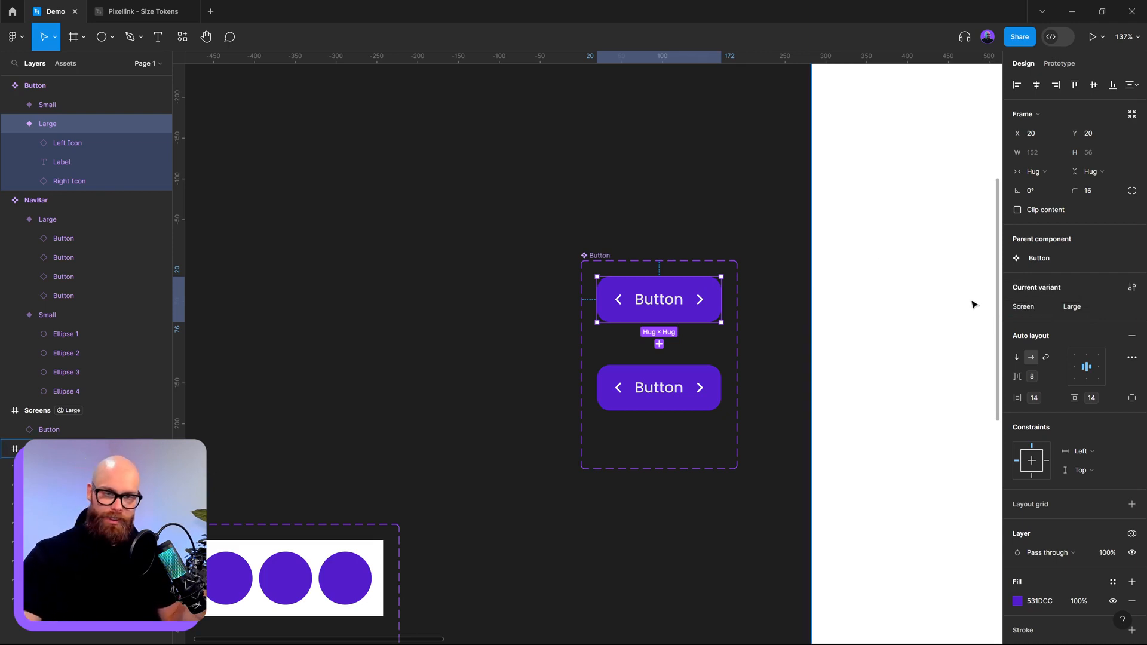
pyautogui.write('Typ')
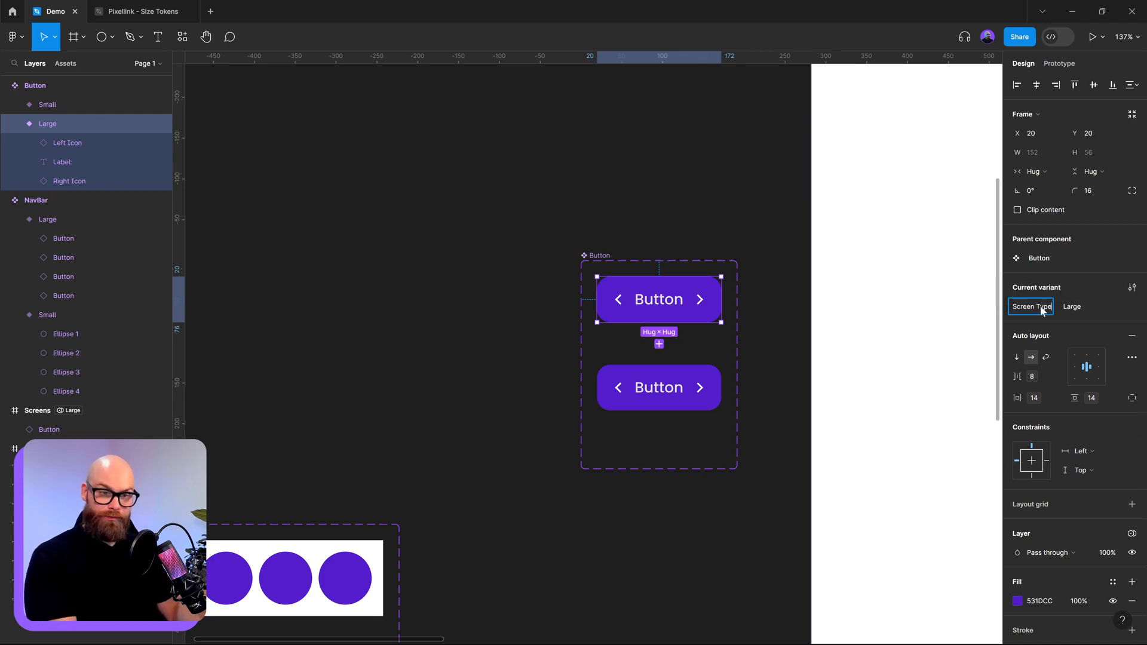
pyautogui.write('e')
pyautogui.press('Return')
# - Try deleting the left arrow icon from both the Small and Large Button variants
pyautogui.click(632, 399)
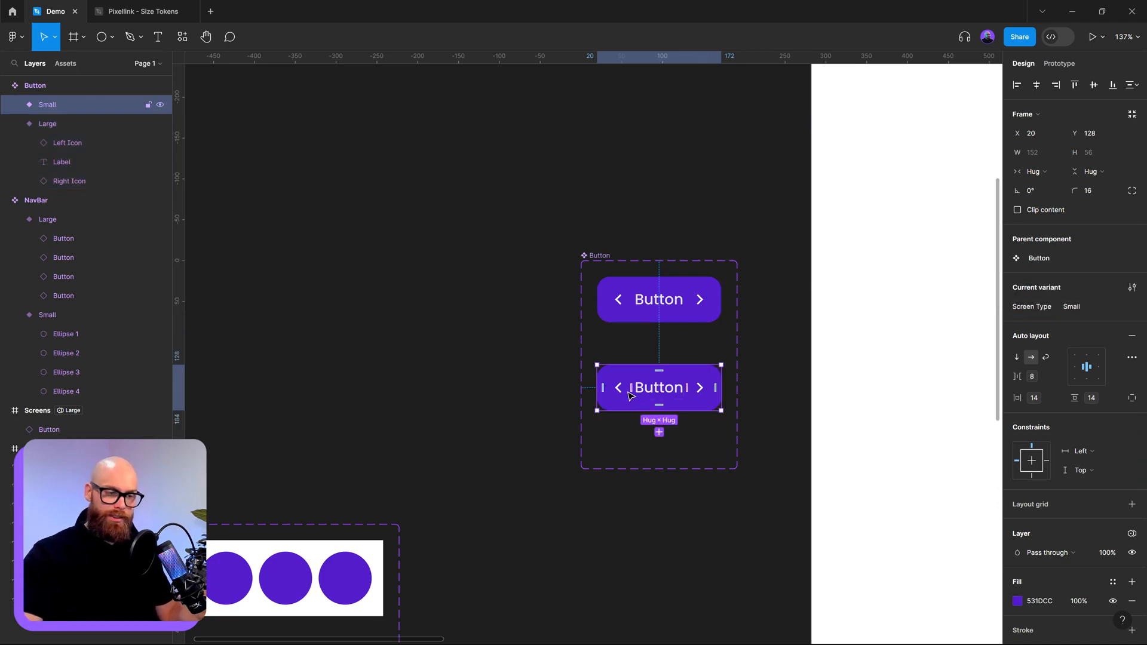
pyautogui.doubleClick(626, 394)
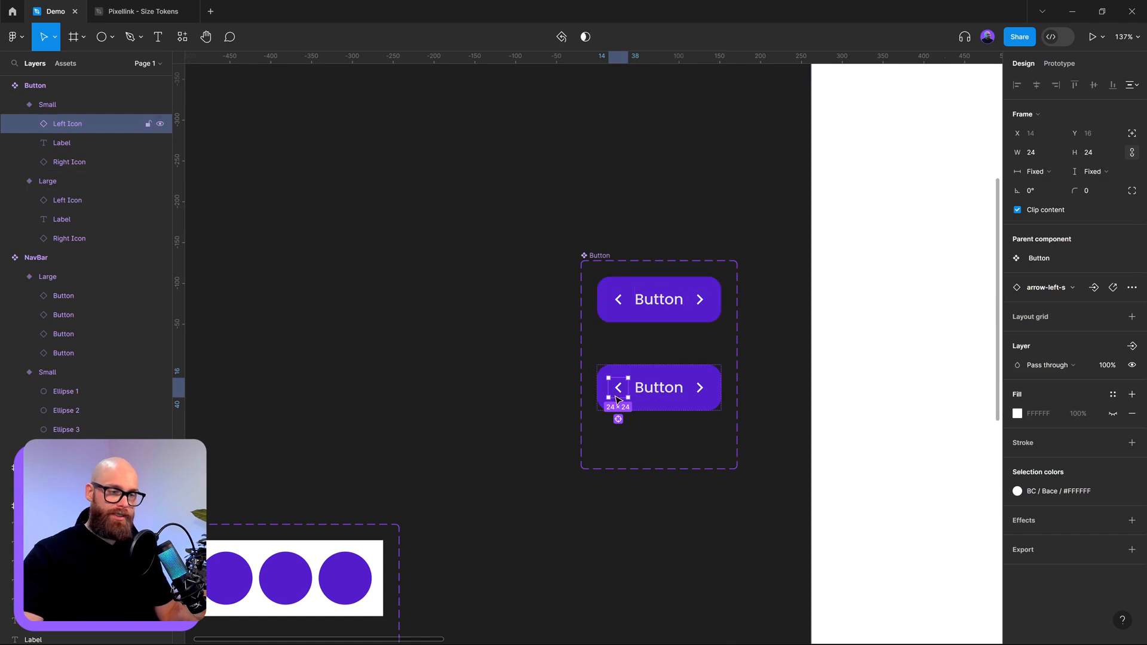
pyautogui.keyDown('shift'); pyautogui.click(618, 299); pyautogui.keyUp('shift')
pyautogui.press('Delete')
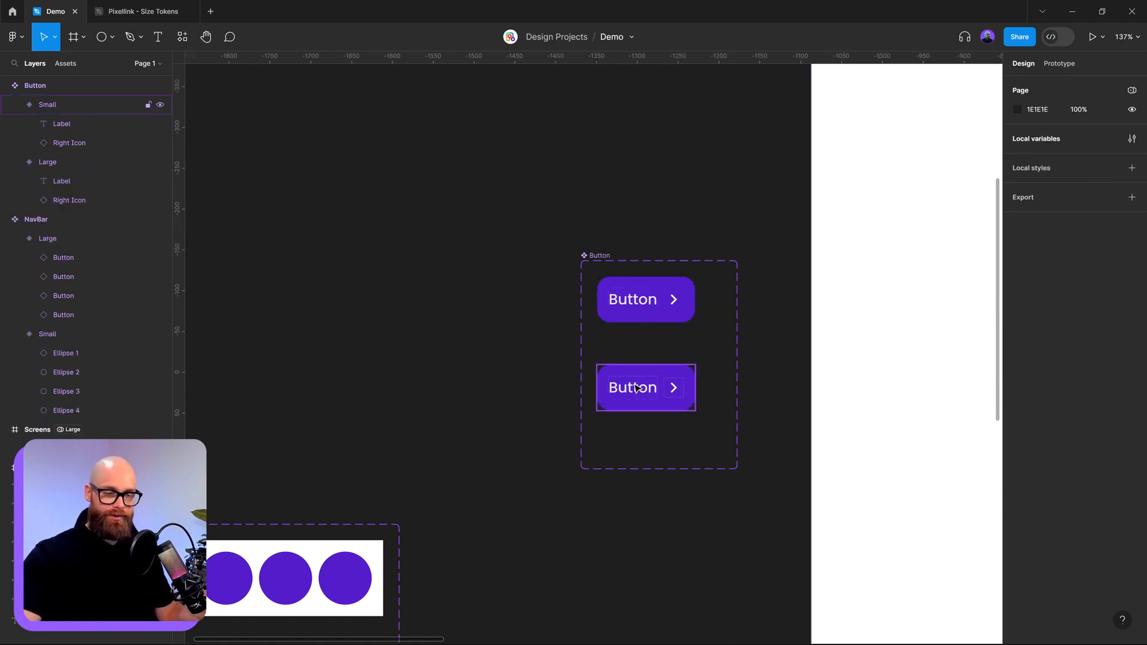
# - Try a vertical auto layout on the Small Button variant with the label above the right icon
pyautogui.click(651, 403)
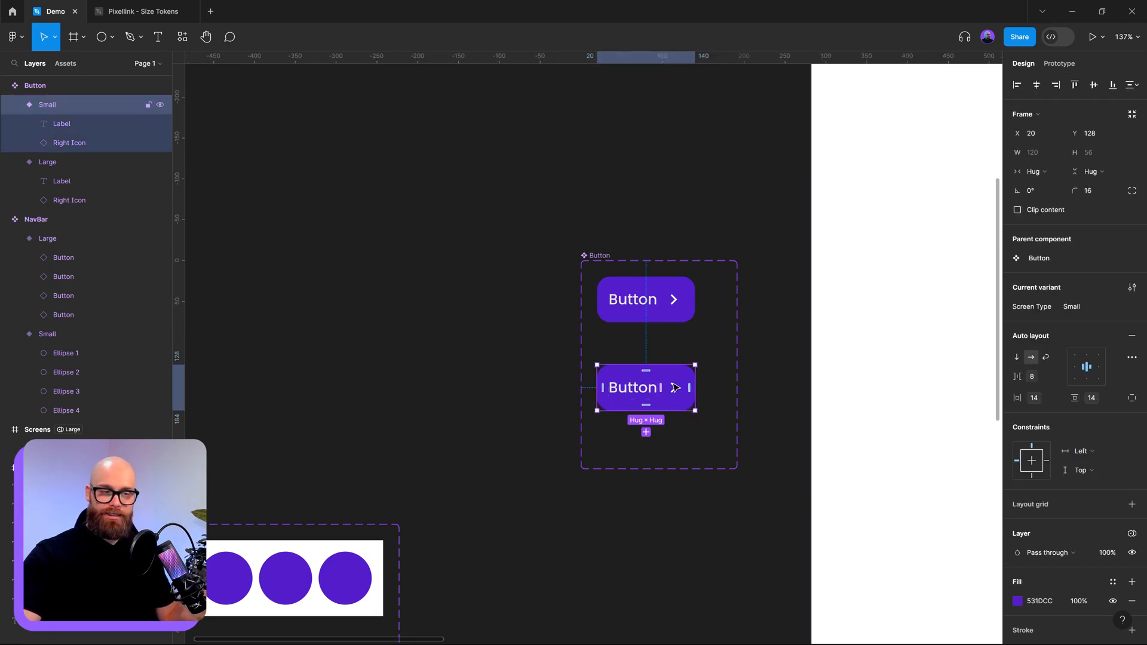
pyautogui.click(675, 388)
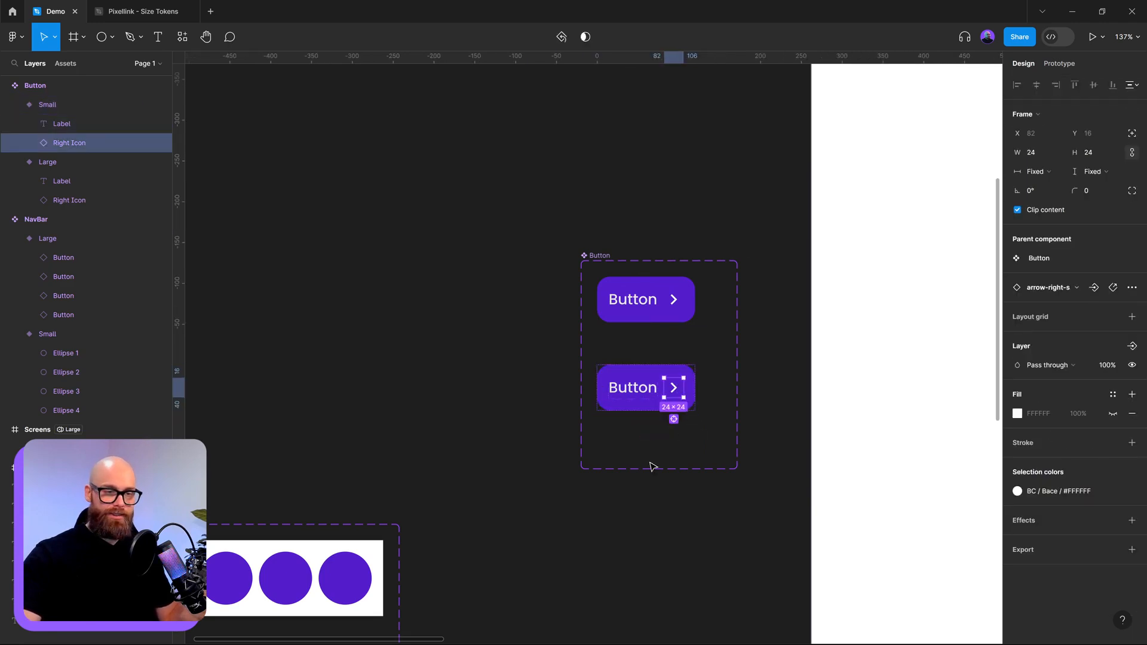
pyautogui.click(632, 408)
pyautogui.click(1017, 356)
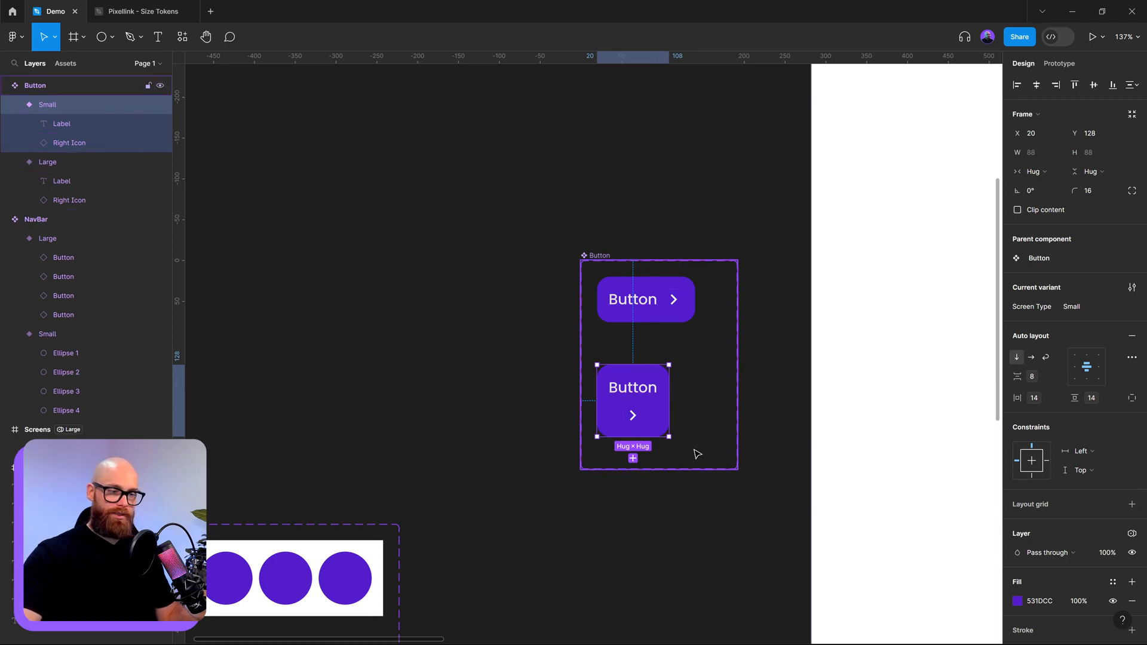
# - Undo the vertical layout and the left icon deletions, and remove the right icon from the Small Button variant
pyautogui.hotkey('ctrl', 'z')
pyautogui.hotkey('ctrl', 'z')
pyautogui.hotkey('ctrl', 'z')
pyautogui.hotkey('ctrl', 'z')
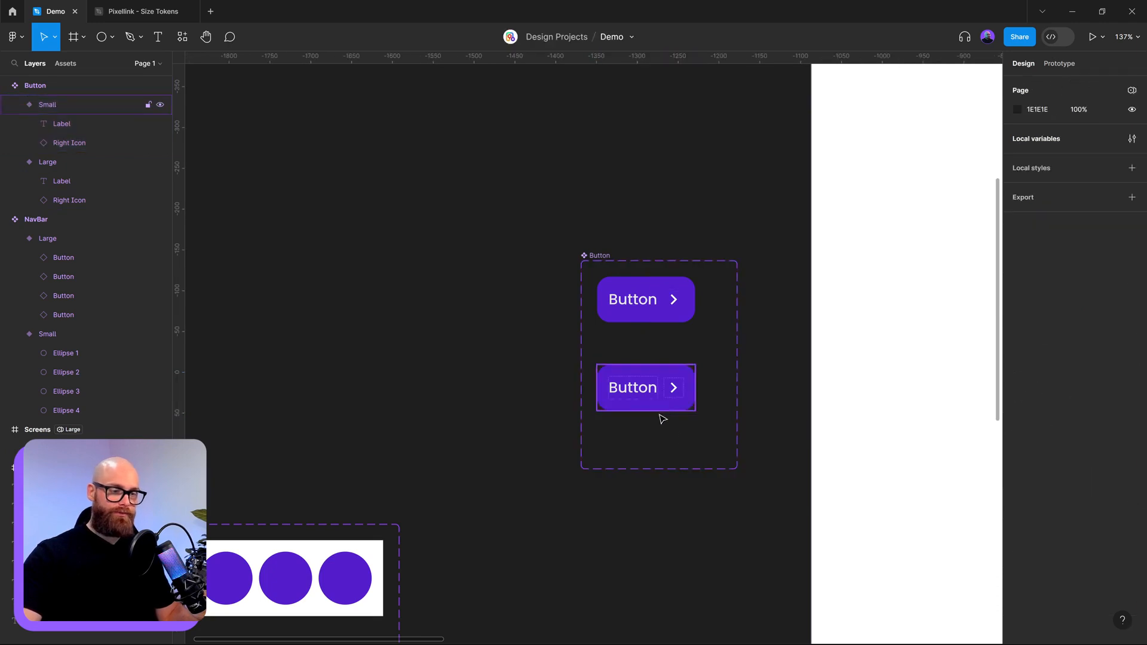
pyautogui.hotkey('ctrl', 'z')
pyautogui.hotkey('ctrl', 'z')
pyautogui.hotkey('ctrl', 'z')
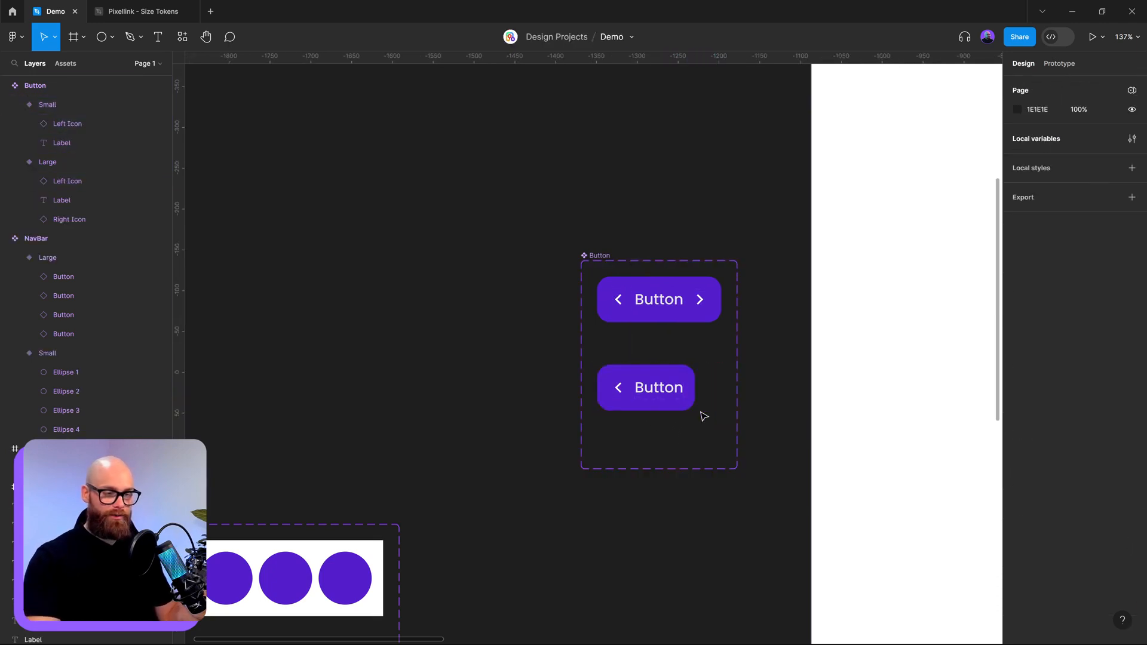
# - Switch the Small Button variant's auto layout to vertical so its left icon sits above the label
pyautogui.click(678, 380)
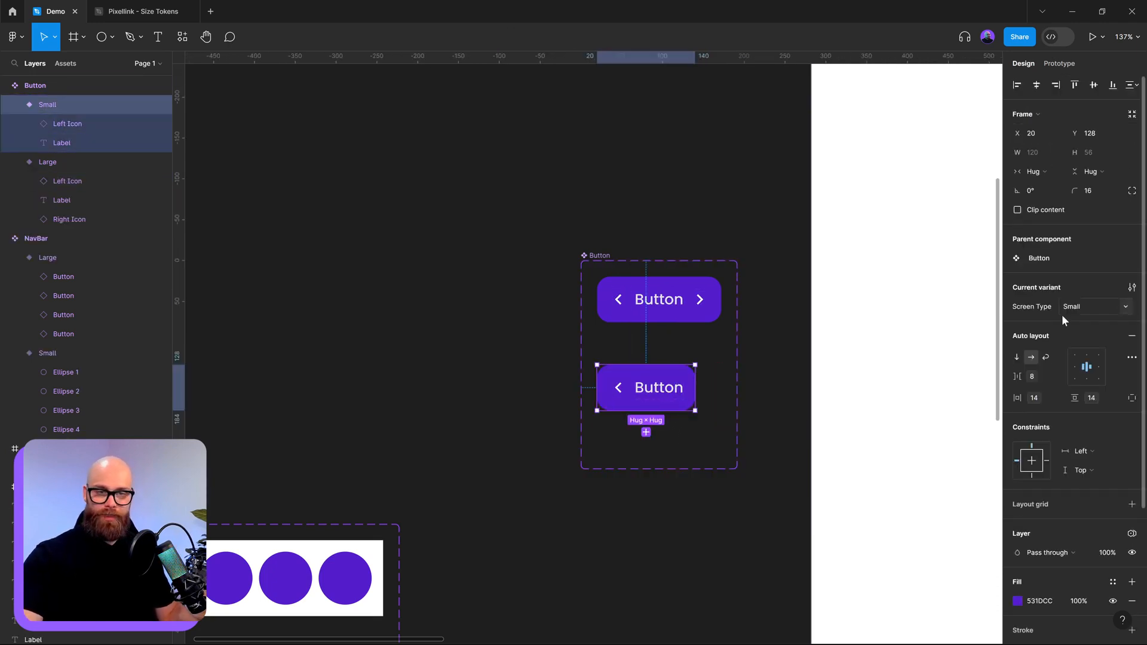
pyautogui.click(1017, 356)
pyautogui.click(633, 388)
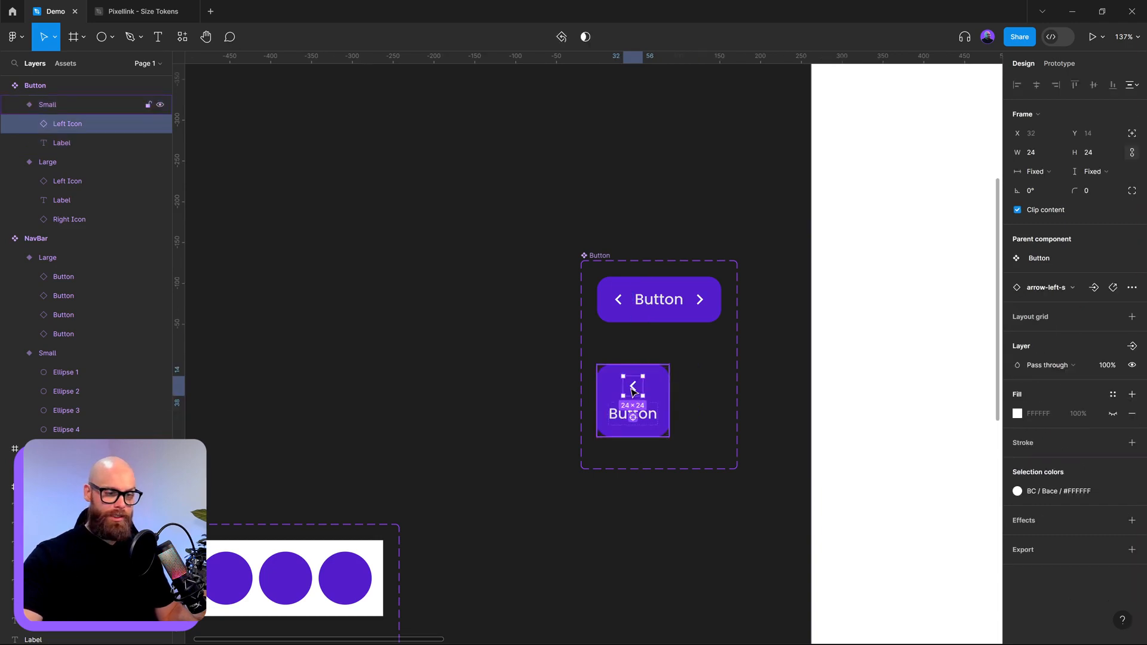
# - Delete the right arrow icon from the Large Button variant
pyautogui.click(656, 302)
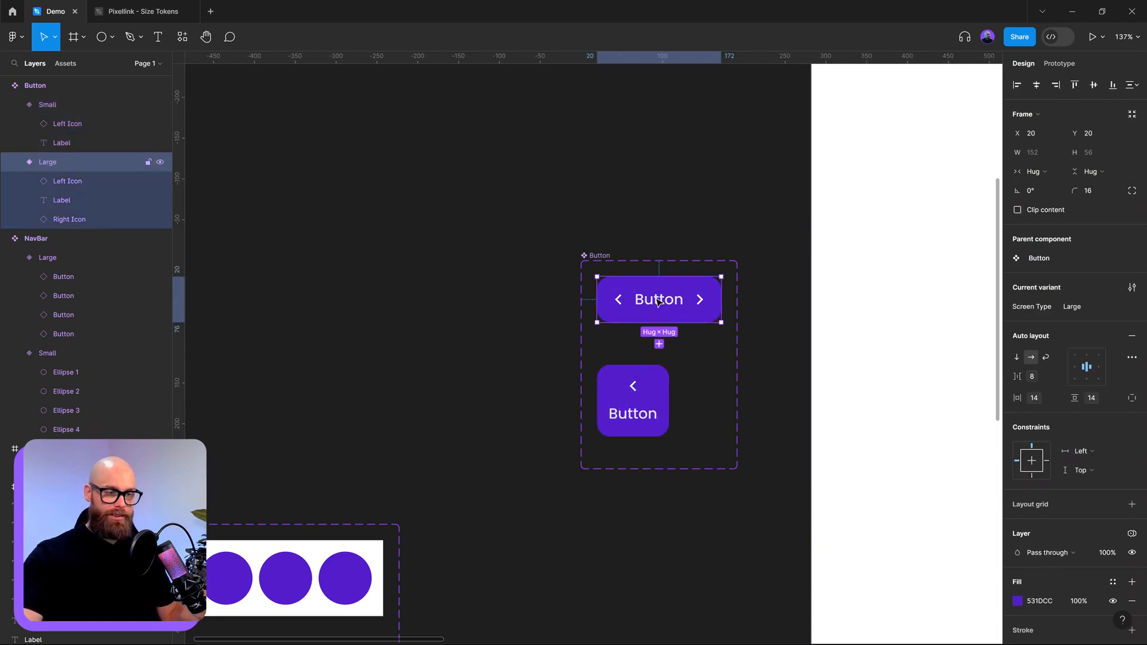
pyautogui.click(618, 303)
pyautogui.click(703, 307)
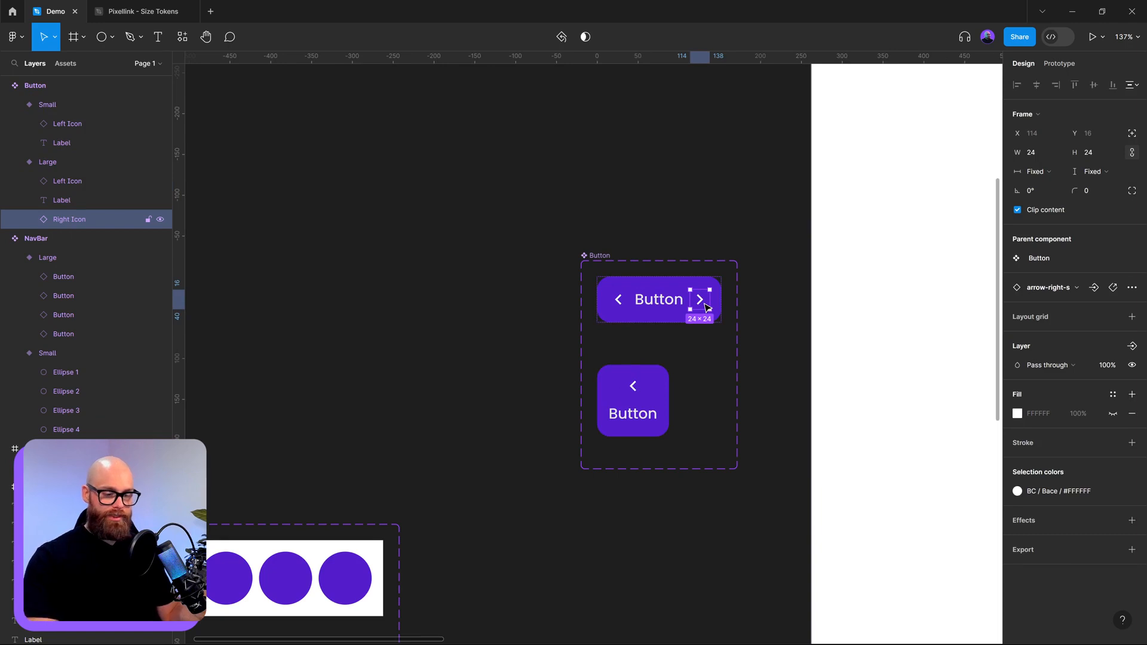
pyautogui.press('Delete')
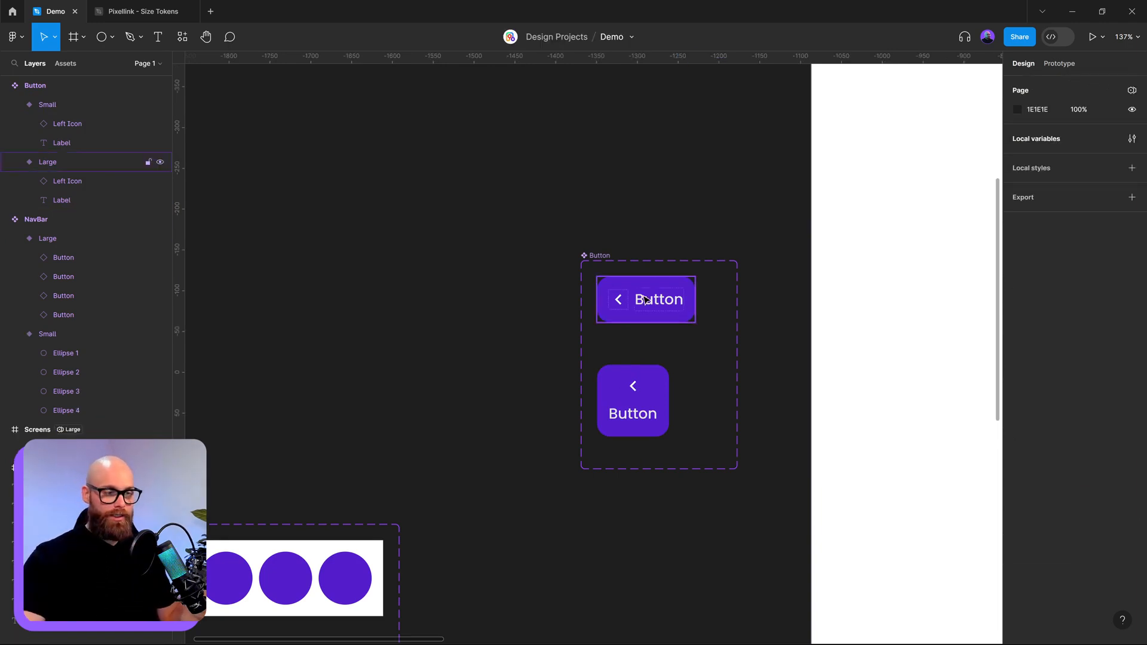
# - Swap the Large Button variant's left icon for the circle icon from the design system's Editor icons
pyautogui.click(608, 301)
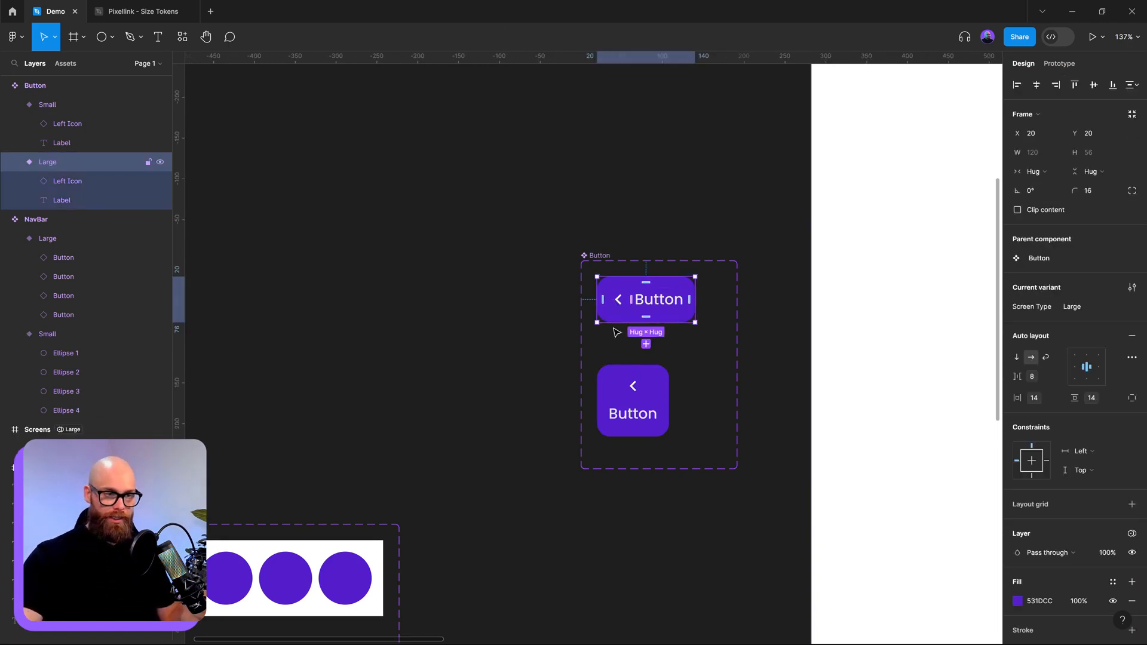
pyautogui.click(618, 299)
pyautogui.click(1062, 288)
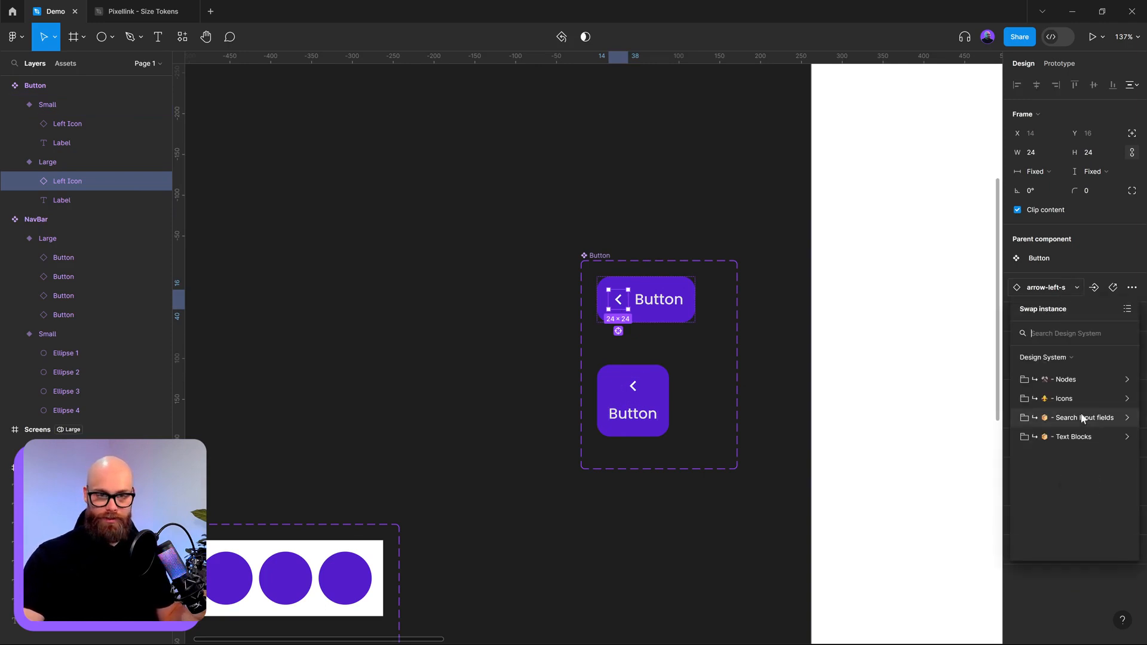
pyautogui.click(1084, 414)
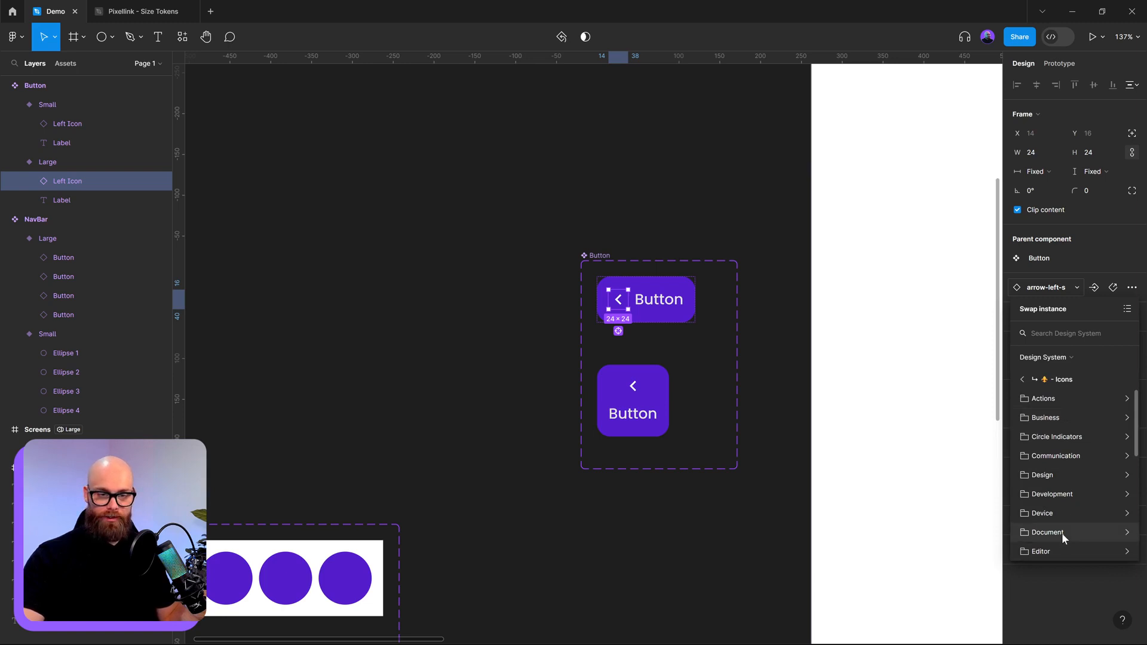
pyautogui.click(1061, 551)
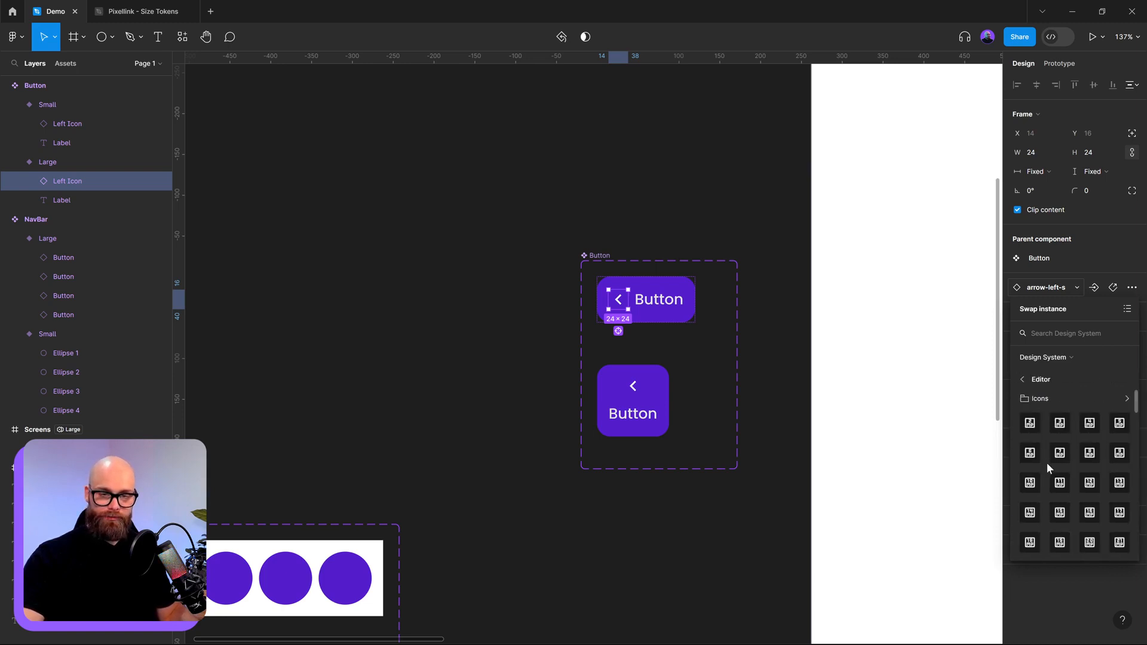
pyautogui.scroll(-5, 1047, 464)
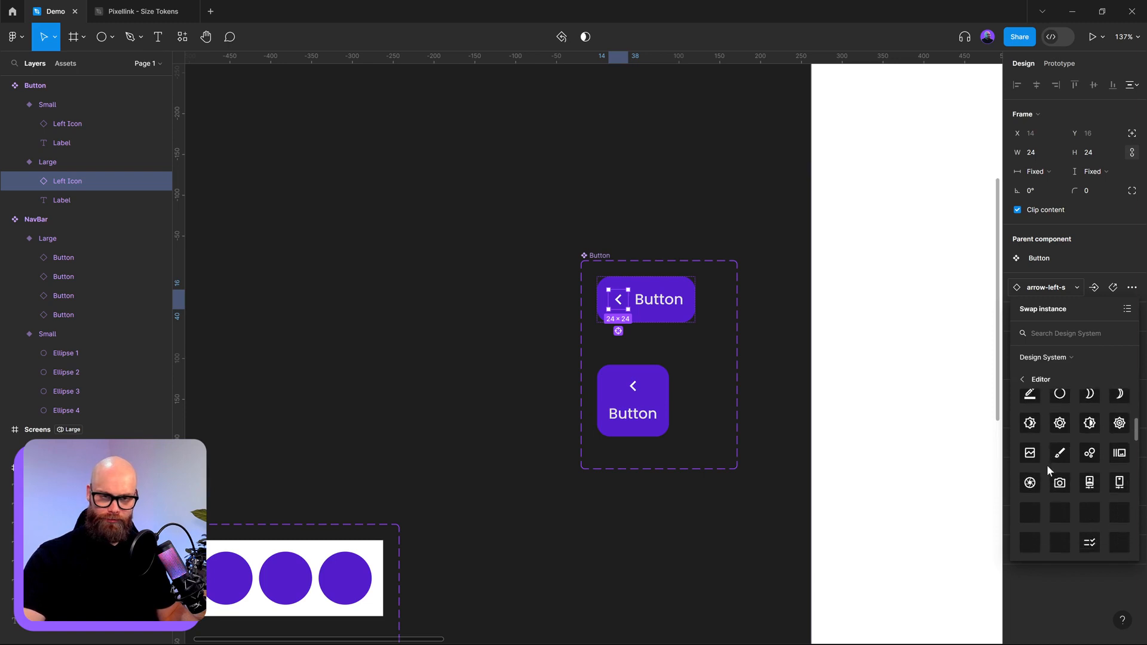
pyautogui.scroll(3, 1046, 465)
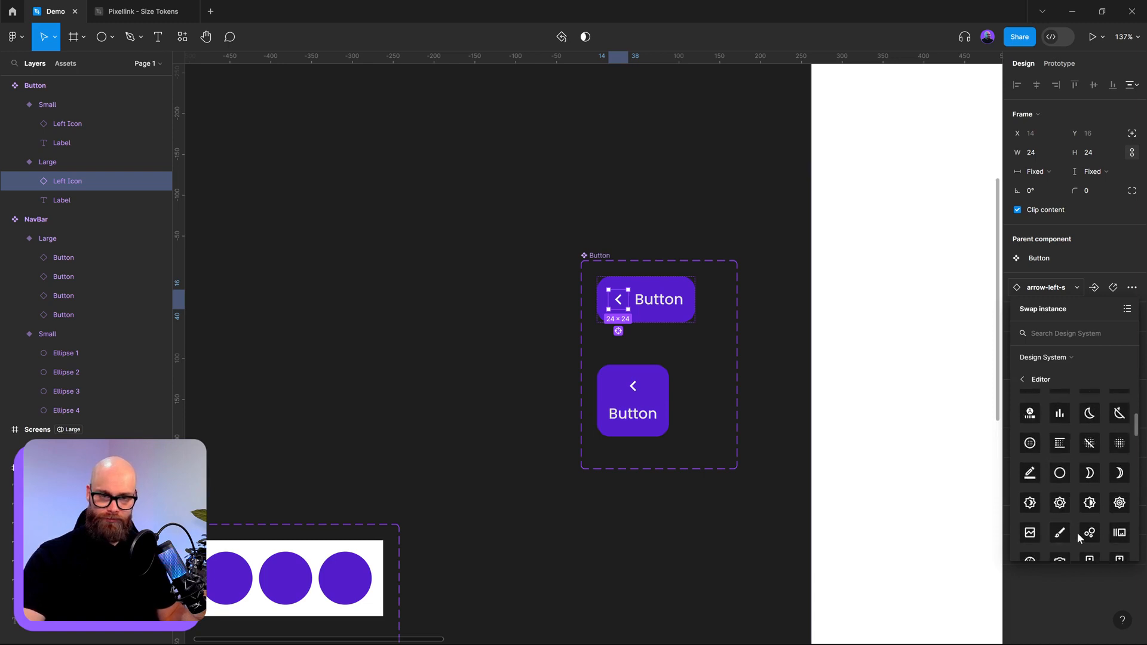
pyautogui.scroll(-3, 1120, 536)
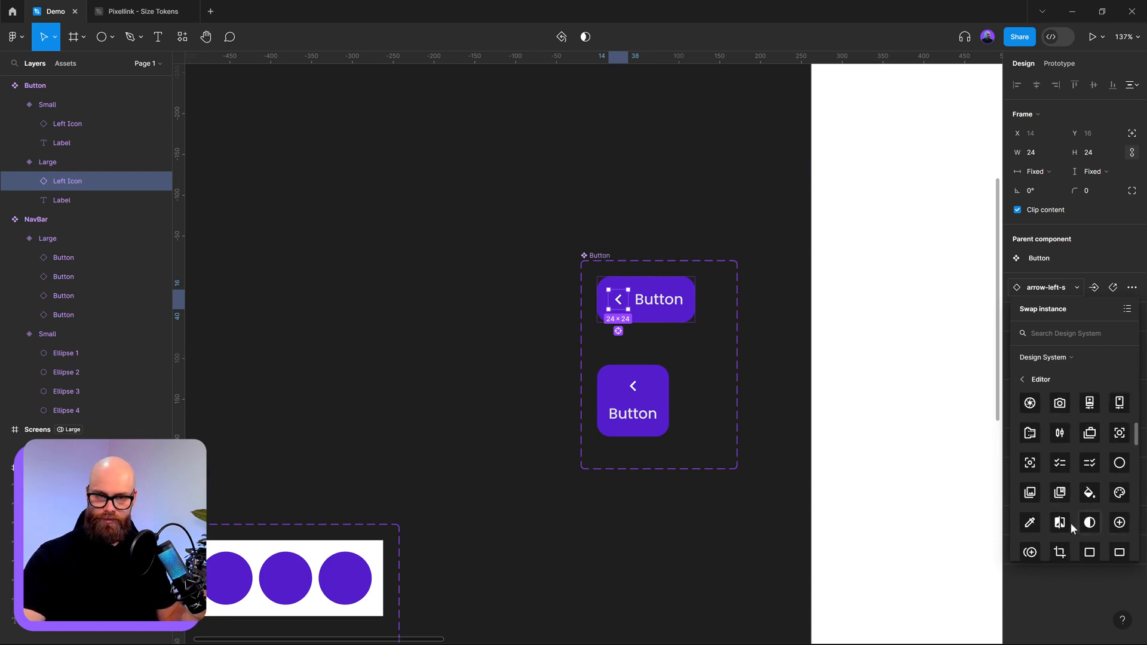
pyautogui.click(1118, 466)
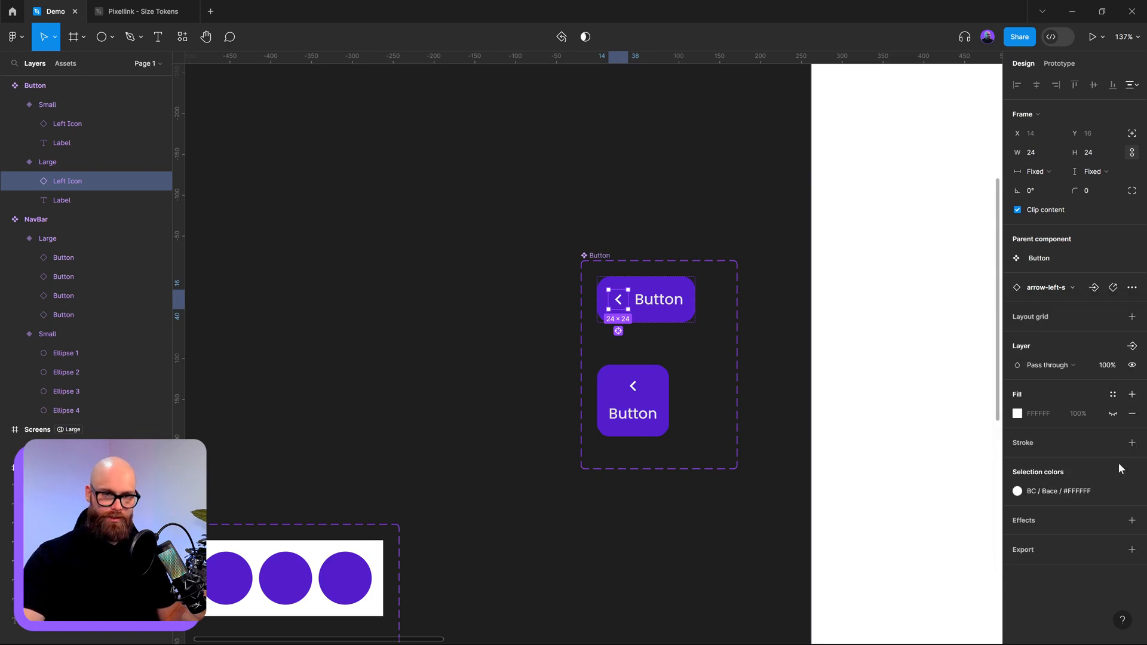
# - Replace the Small Button variant's arrow icon with a copy of the Large variant's circle icon
pyautogui.rightClick(621, 306)
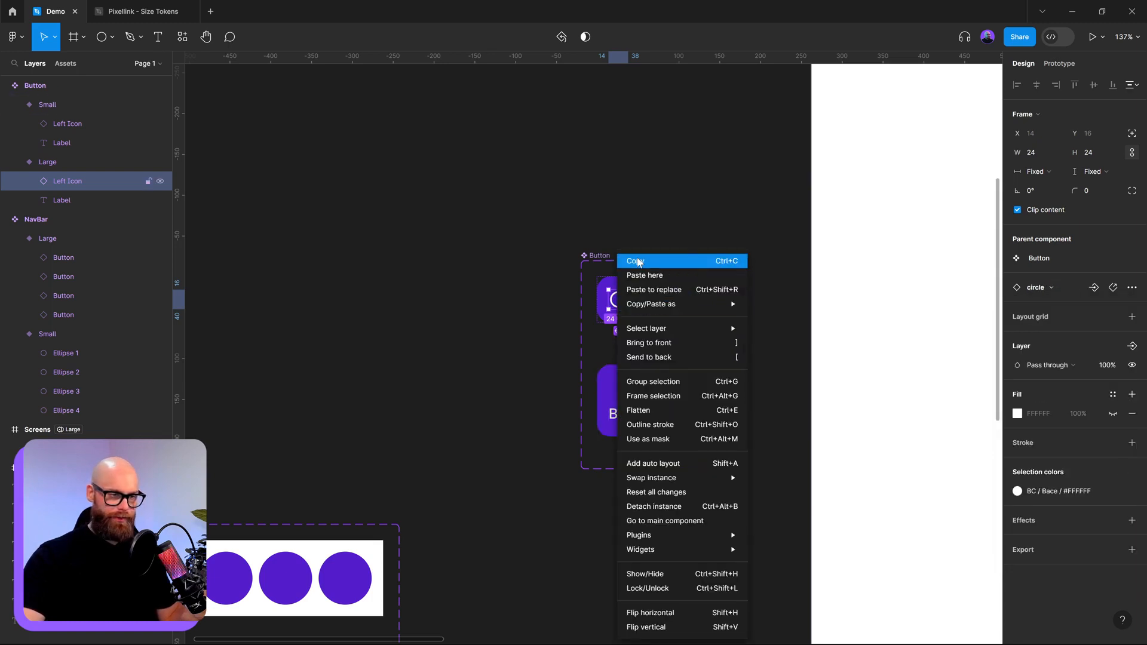
pyautogui.click(629, 259)
pyautogui.click(636, 388)
pyautogui.rightClick(637, 389)
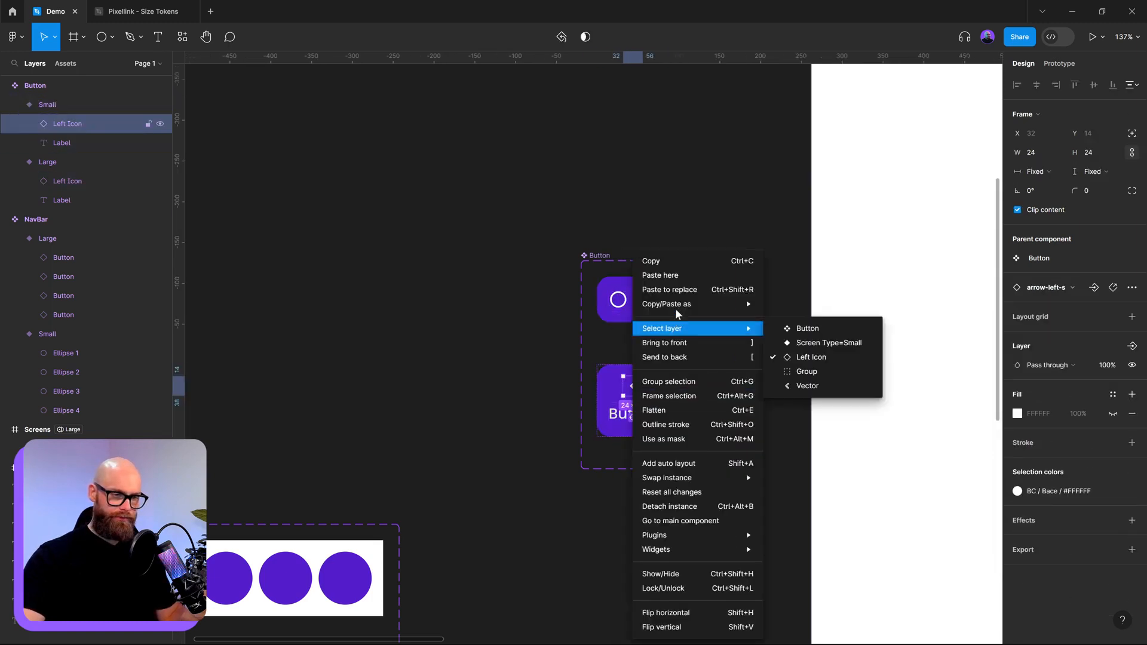
pyautogui.click(675, 289)
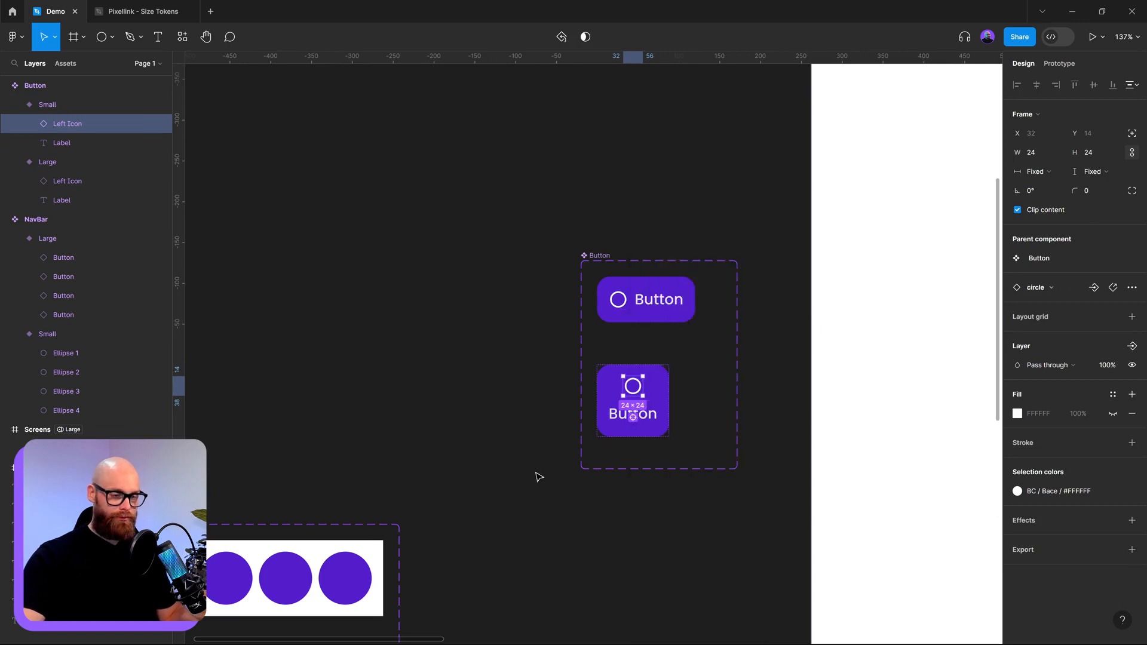
pyautogui.click(570, 466)
pyautogui.moveTo(679, 508); pyautogui.dragTo(692, 466)
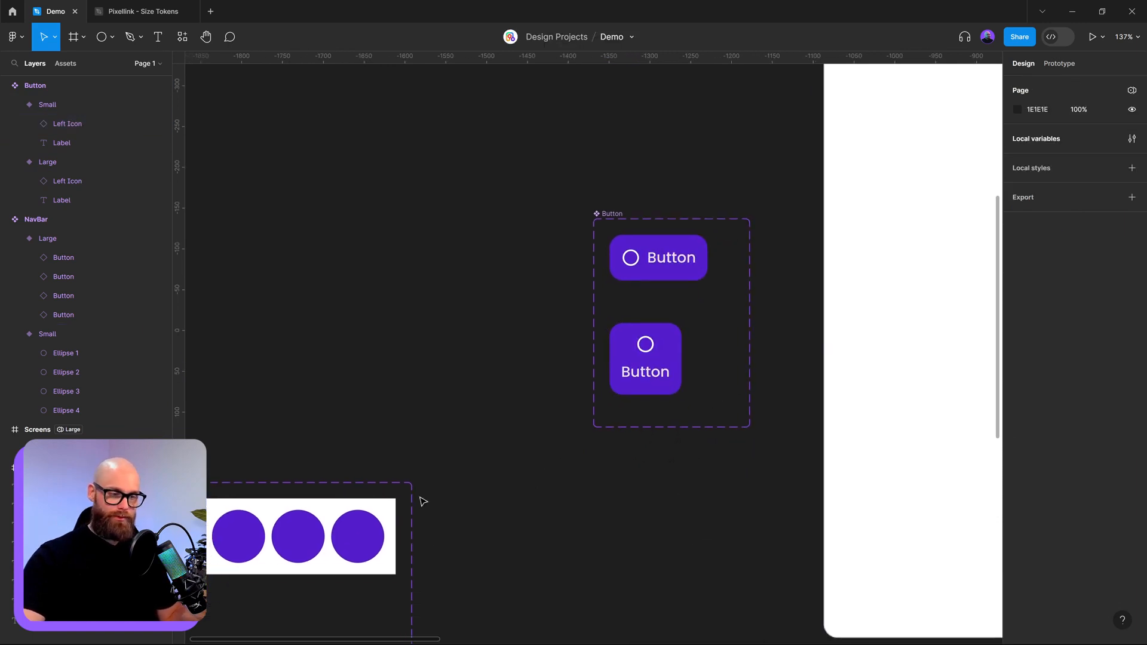
# - Create an instance of the Small Button variant below the Button component set and cut it from the canvas
pyautogui.moveTo(561, 471); pyautogui.dragTo(781, 394)
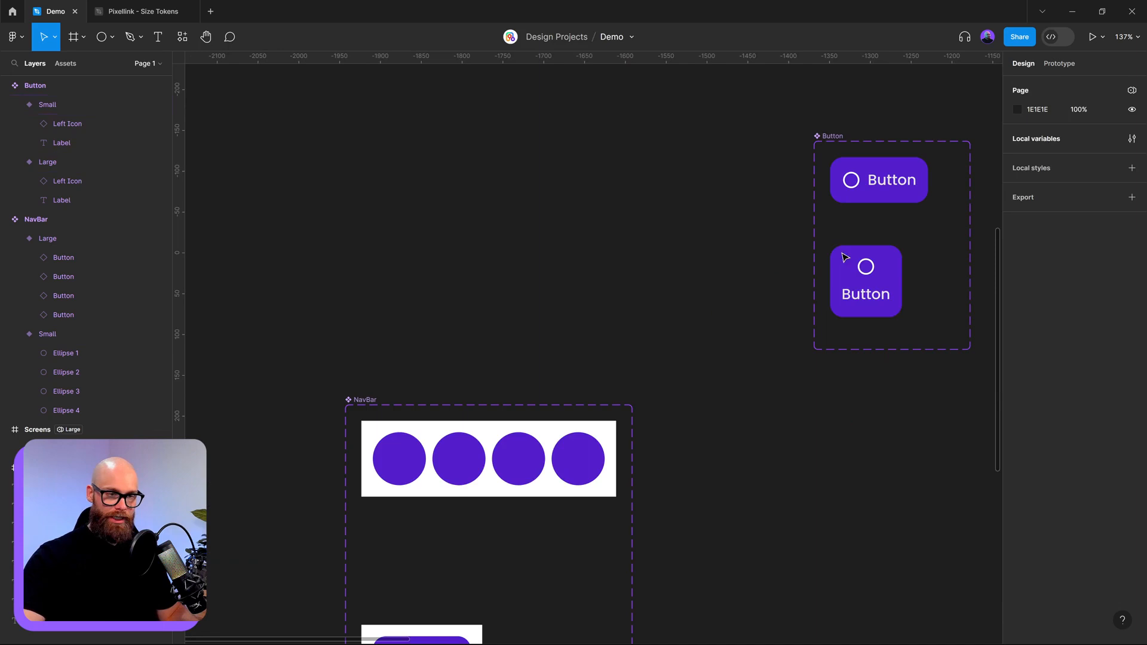
pyautogui.click(867, 275)
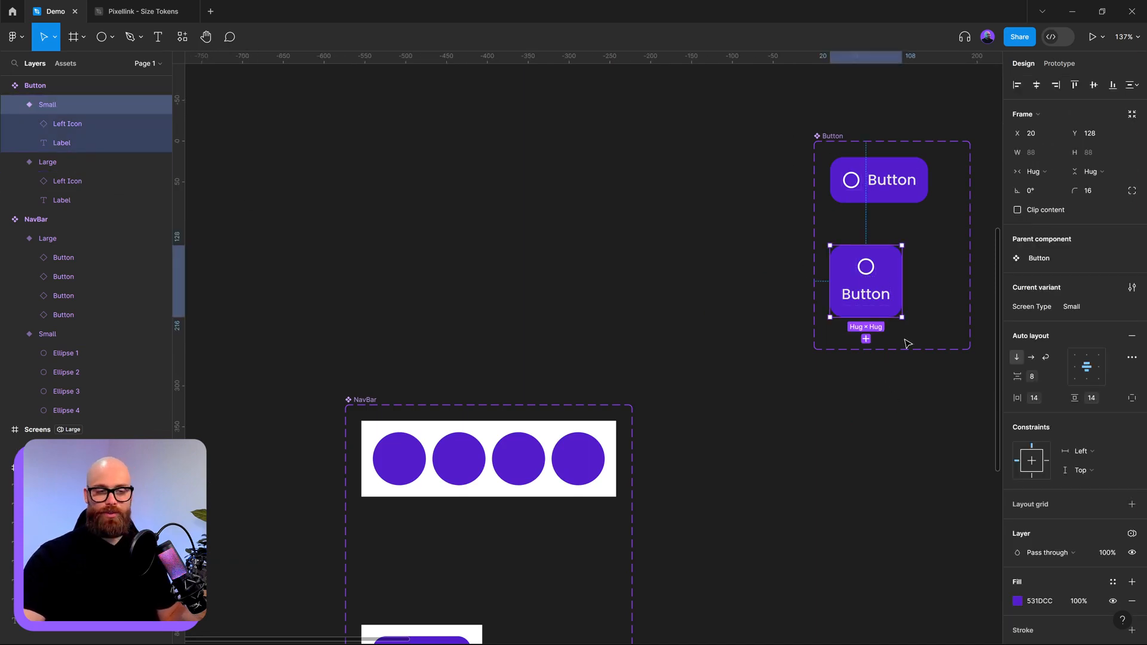
pyautogui.hscroll(4, 822, 358)
pyautogui.scroll(-1, 822, 358)
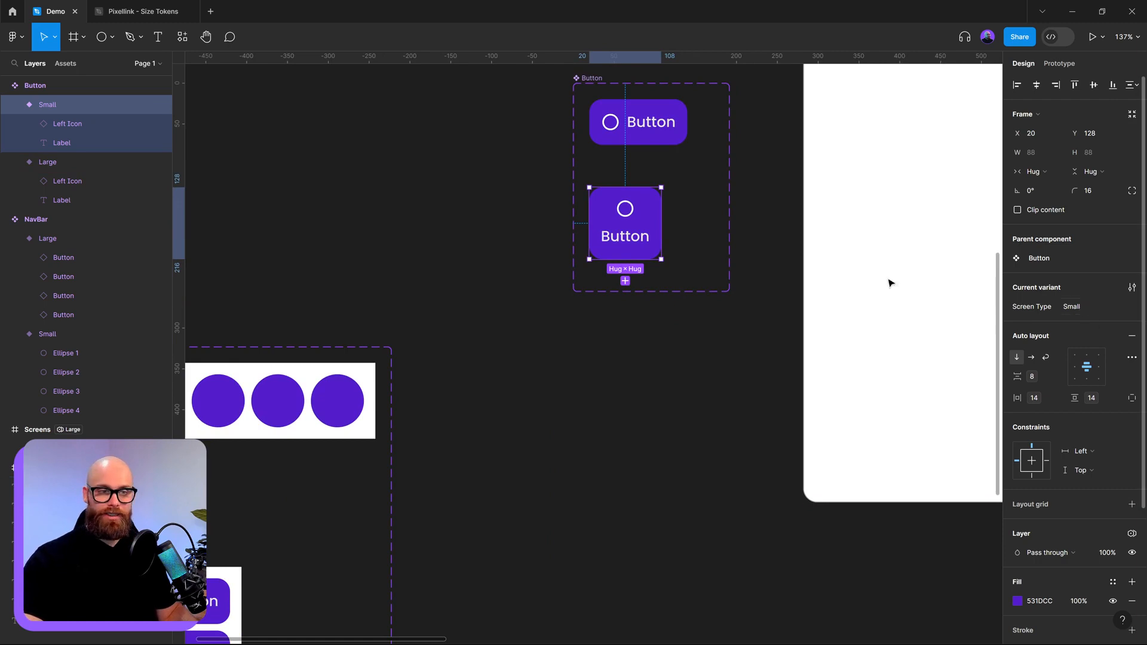
pyautogui.moveTo(628, 240); pyautogui.dragTo(678, 425)
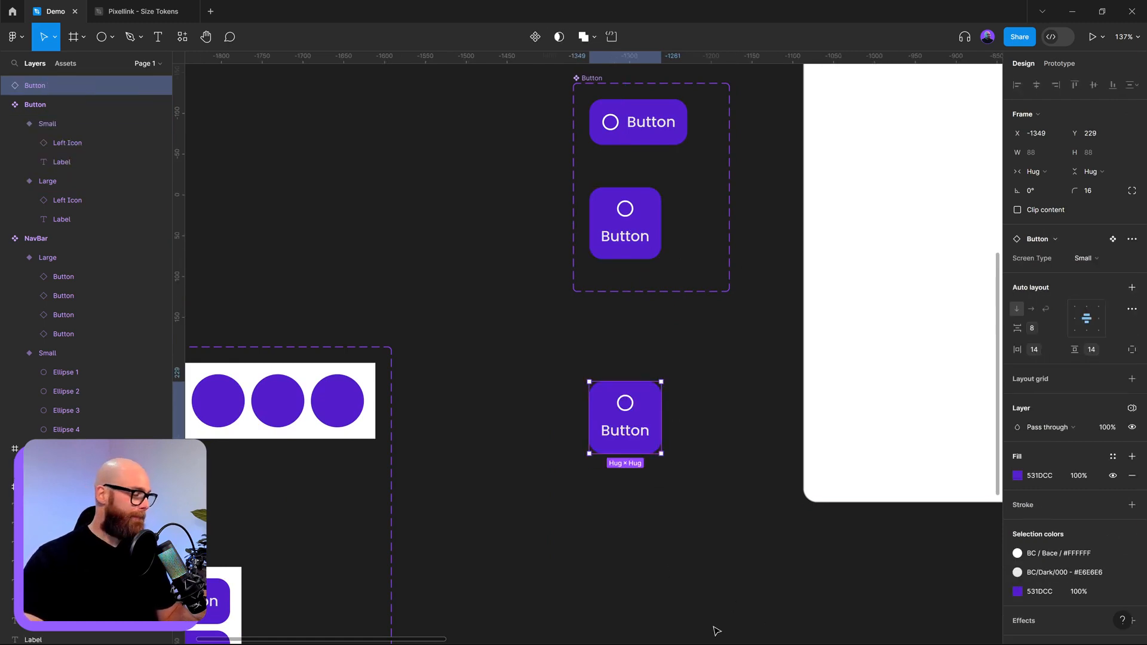
pyautogui.press('Delete')
# - Replace the four ellipses in the Small NavBar variant with instances of the Small Button variant
pyautogui.hscroll(-4, 505, 359)
pyautogui.scroll(-5, 505, 358)
pyautogui.doubleClick(428, 124)
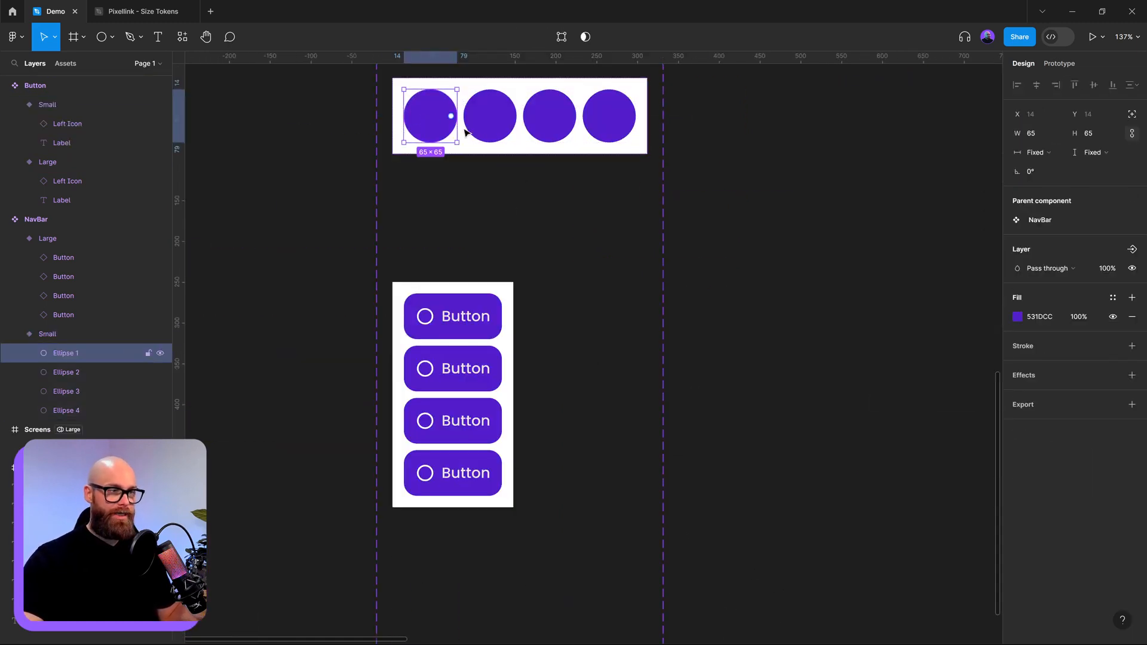
pyautogui.scroll(4, 389, 335)
pyautogui.hscroll(2, 388, 334)
pyautogui.keyDown('shift'); pyautogui.click(378, 350); pyautogui.keyUp('shift')
pyautogui.keyDown('shift'); pyautogui.click(440, 342); pyautogui.keyUp('shift')
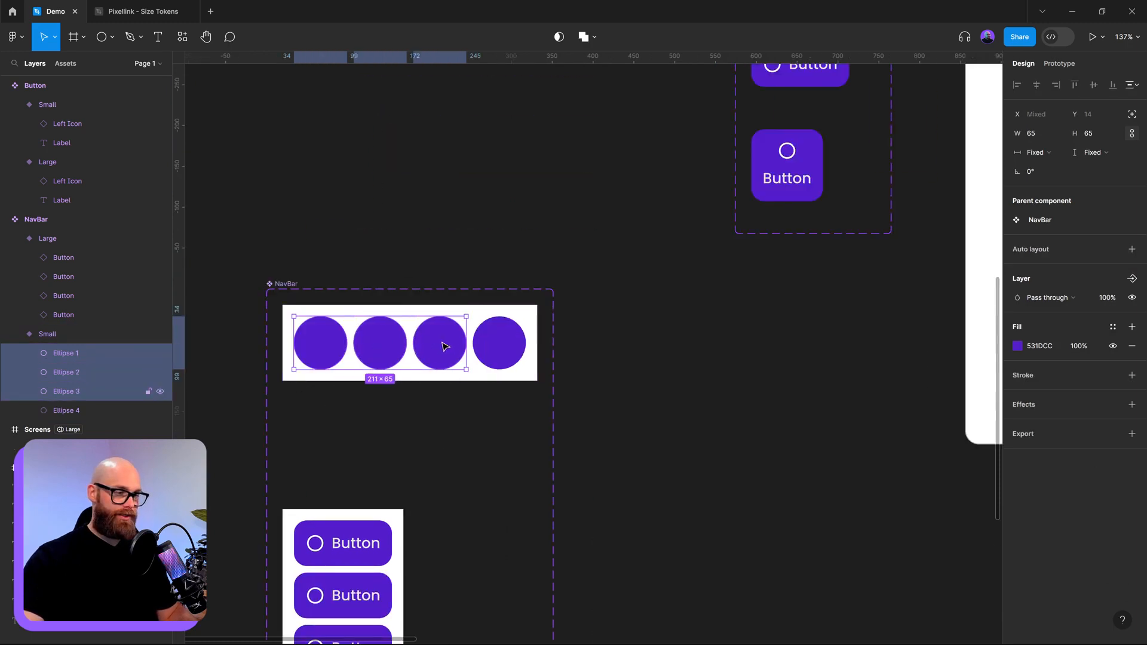
pyautogui.keyDown('shift'); pyautogui.click(486, 345); pyautogui.keyUp('shift')
pyautogui.rightClick(426, 346)
pyautogui.click(489, 347)
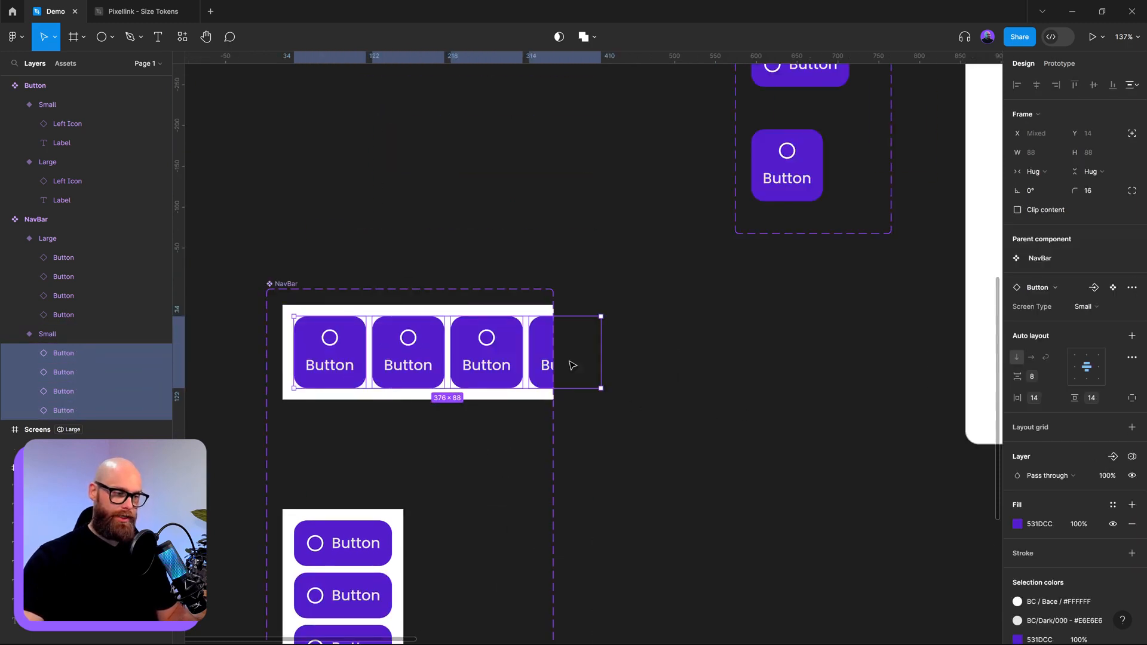
# - Widen the NavBar component set so that all four buttons of the Small variant fit inside it
pyautogui.click(743, 490)
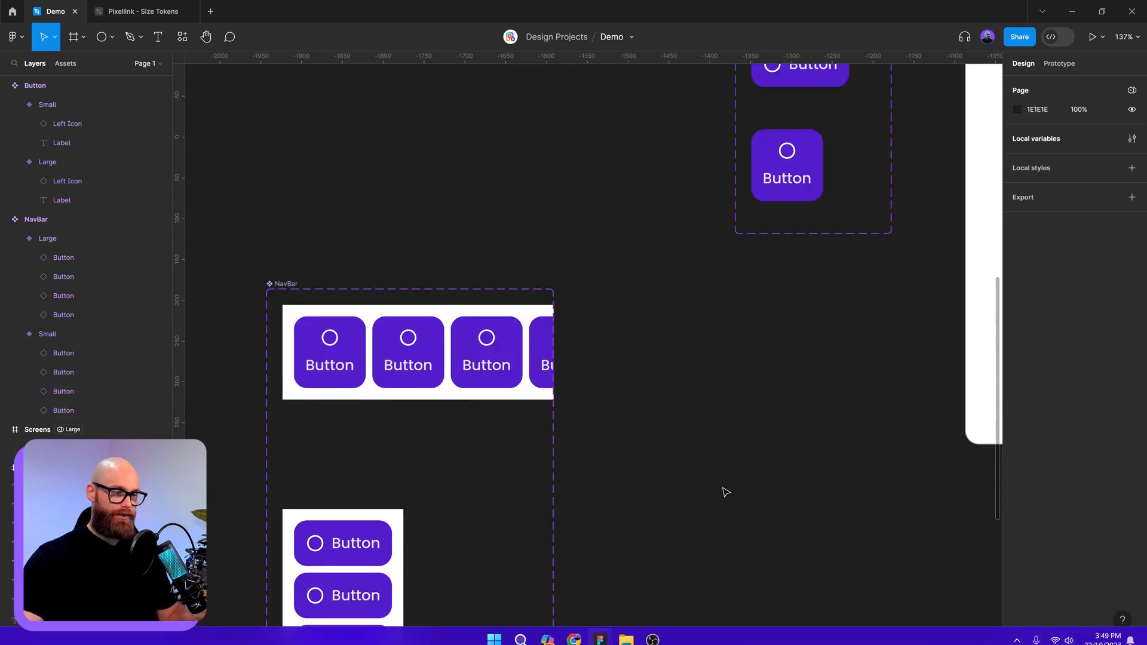
pyautogui.click(554, 437)
pyautogui.moveTo(554, 438); pyautogui.dragTo(668, 437)
pyautogui.click(608, 338)
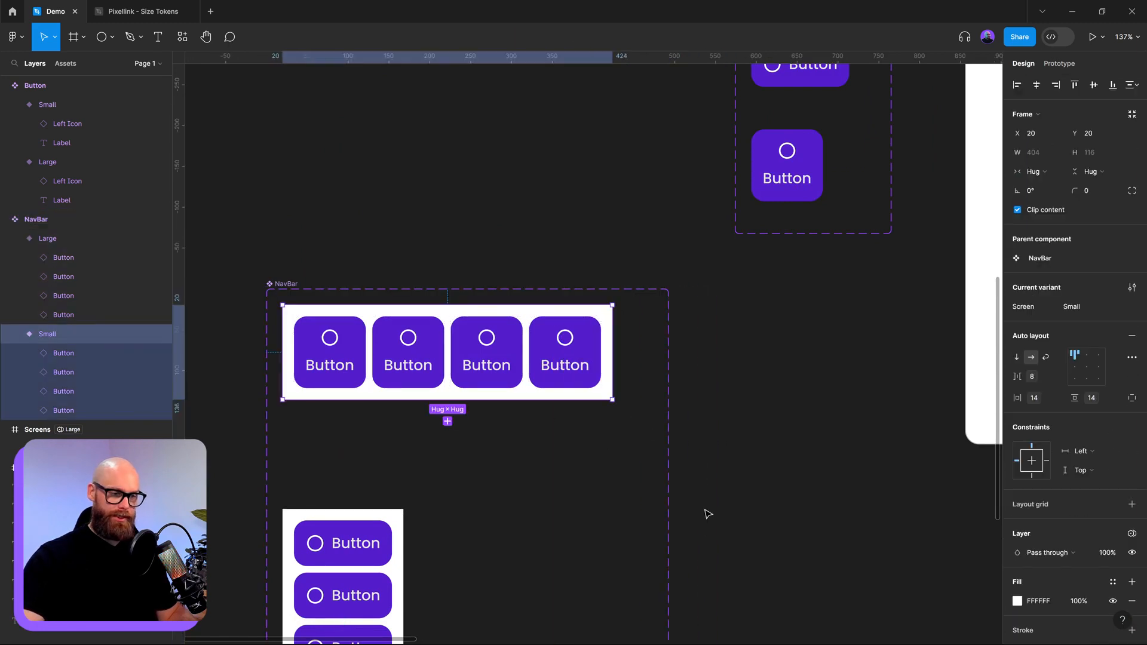
pyautogui.moveTo(839, 375); pyautogui.dragTo(854, 472)
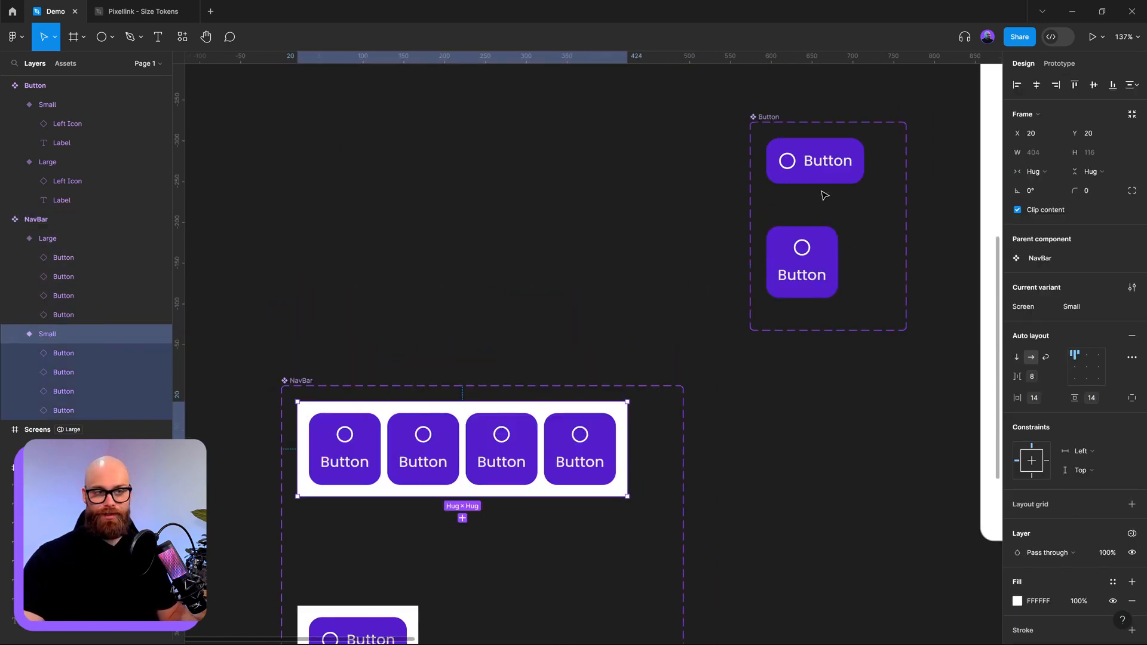
# - Set the Screen Type of the four buttons in the Small NavBar variant to Large
pyautogui.click(823, 192)
pyautogui.click(351, 436)
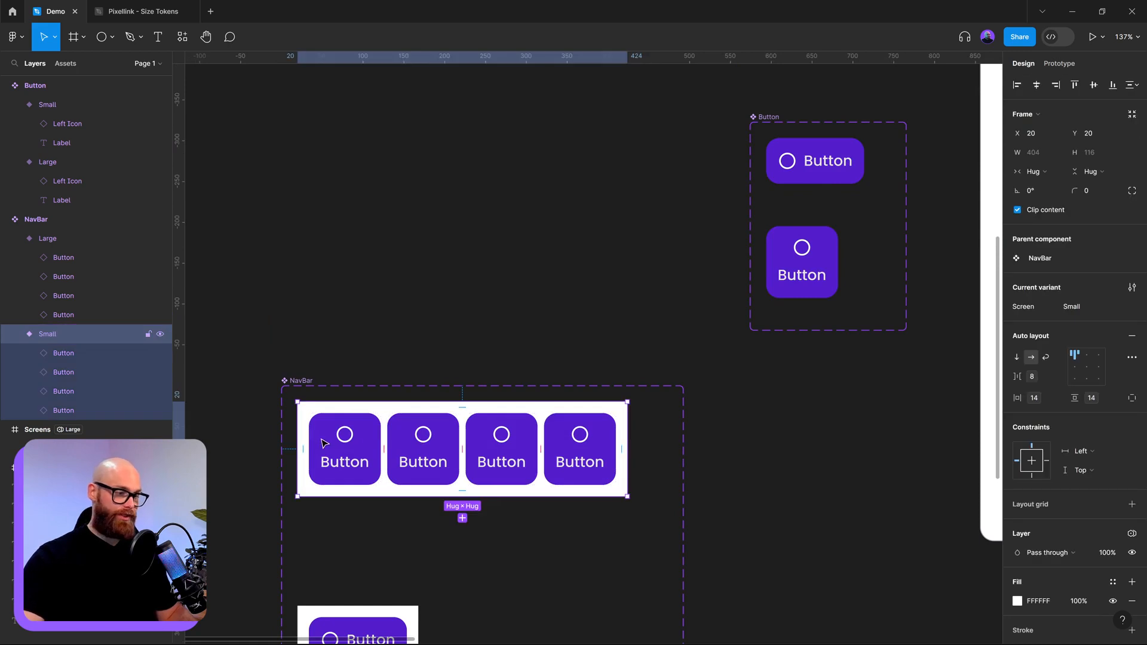
pyautogui.click(346, 447)
pyautogui.keyDown('shift'); pyautogui.click(442, 450); pyautogui.keyUp('shift')
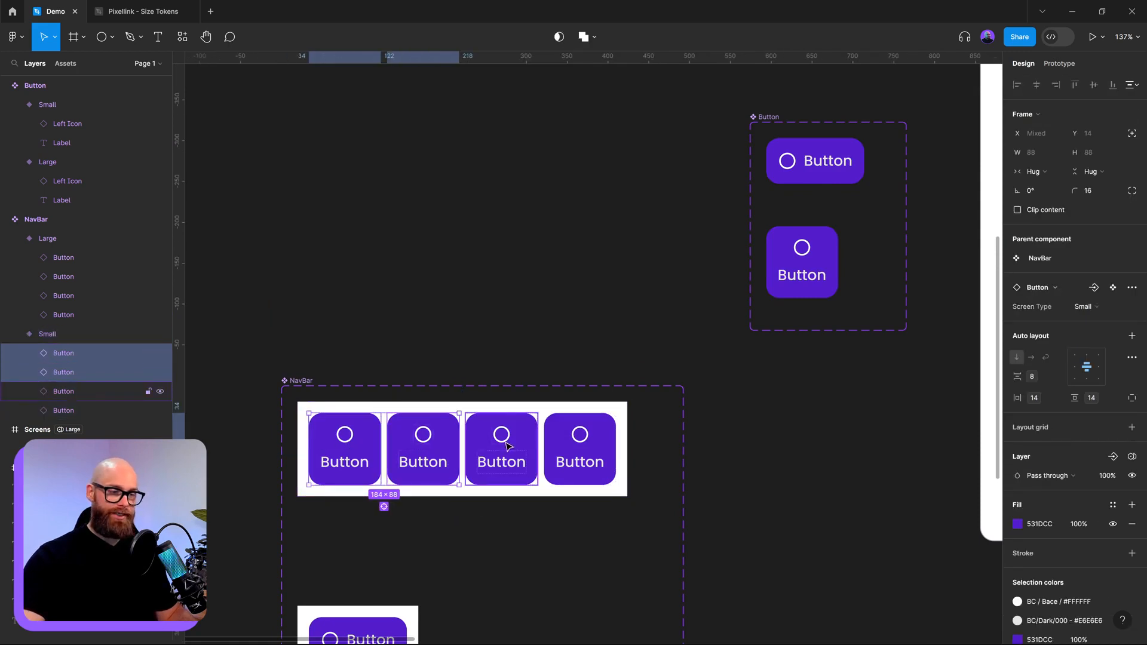
pyautogui.keyDown('shift'); pyautogui.click(508, 449); pyautogui.keyUp('shift')
pyautogui.keyDown('shift'); pyautogui.click(582, 449); pyautogui.keyUp('shift')
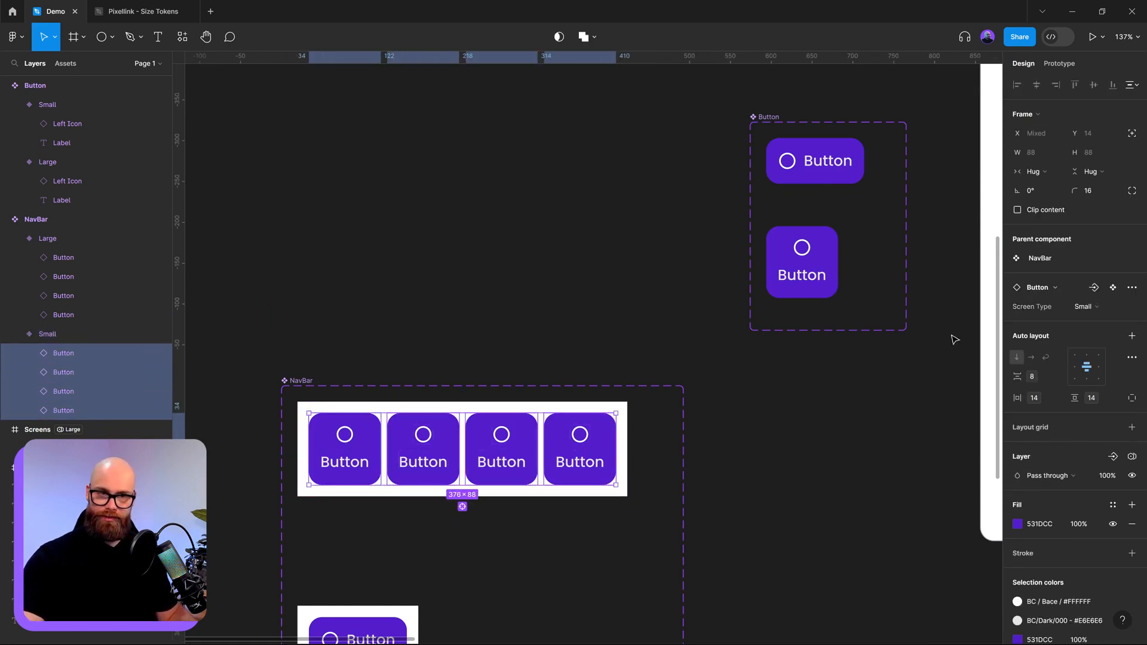
pyautogui.click(1080, 306)
pyautogui.click(1065, 293)
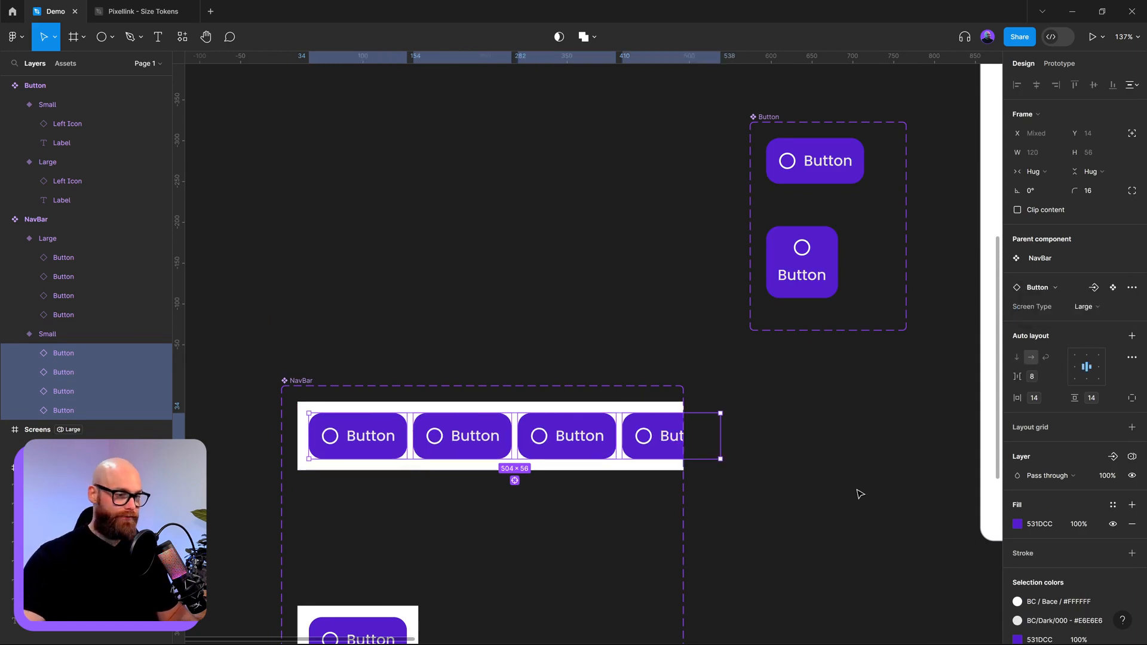
pyautogui.click(763, 522)
# - Widen the NavBar component set to about 585 px
pyautogui.scroll(-5, 742, 502)
pyautogui.scroll(-2, 871, 249)
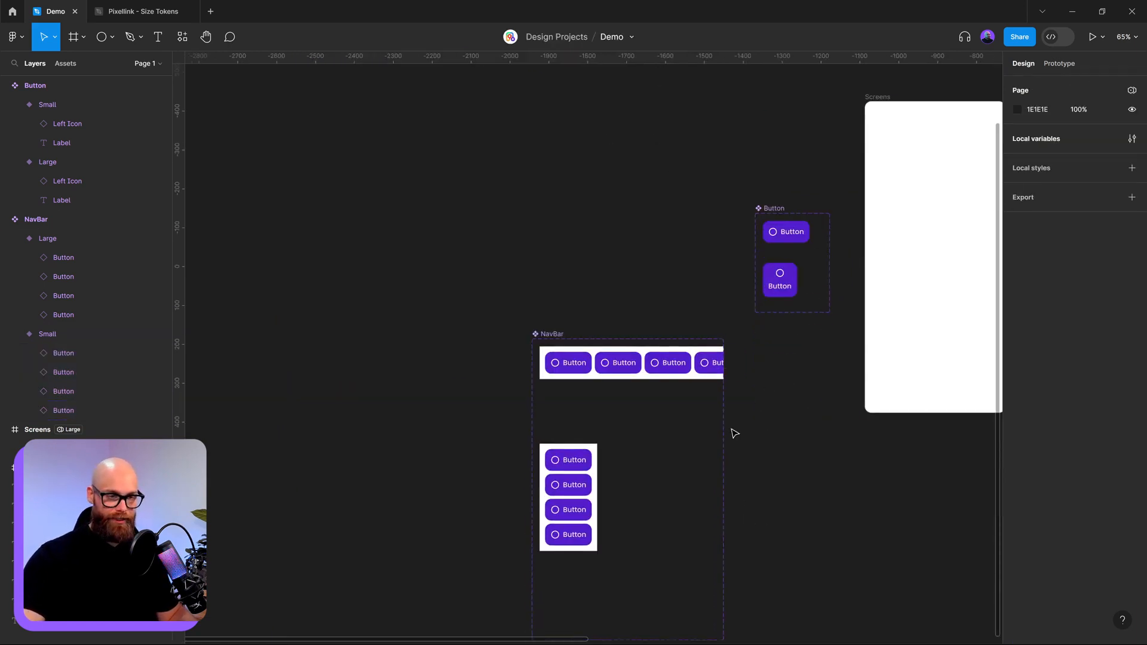
pyautogui.scroll(-2, 740, 418)
pyautogui.hscroll(-2, 741, 418)
pyautogui.click(769, 399)
pyautogui.moveTo(770, 398); pyautogui.dragTo(804, 399)
pyautogui.click(608, 415)
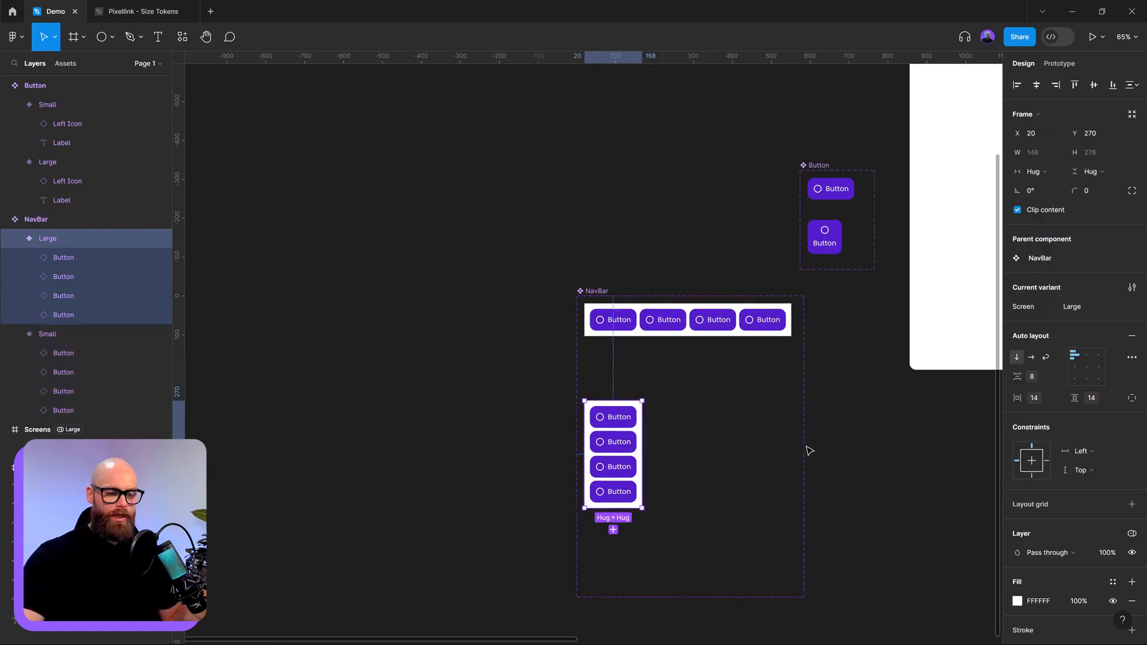
pyautogui.hscroll(2, 807, 451)
pyautogui.scroll(1, 807, 451)
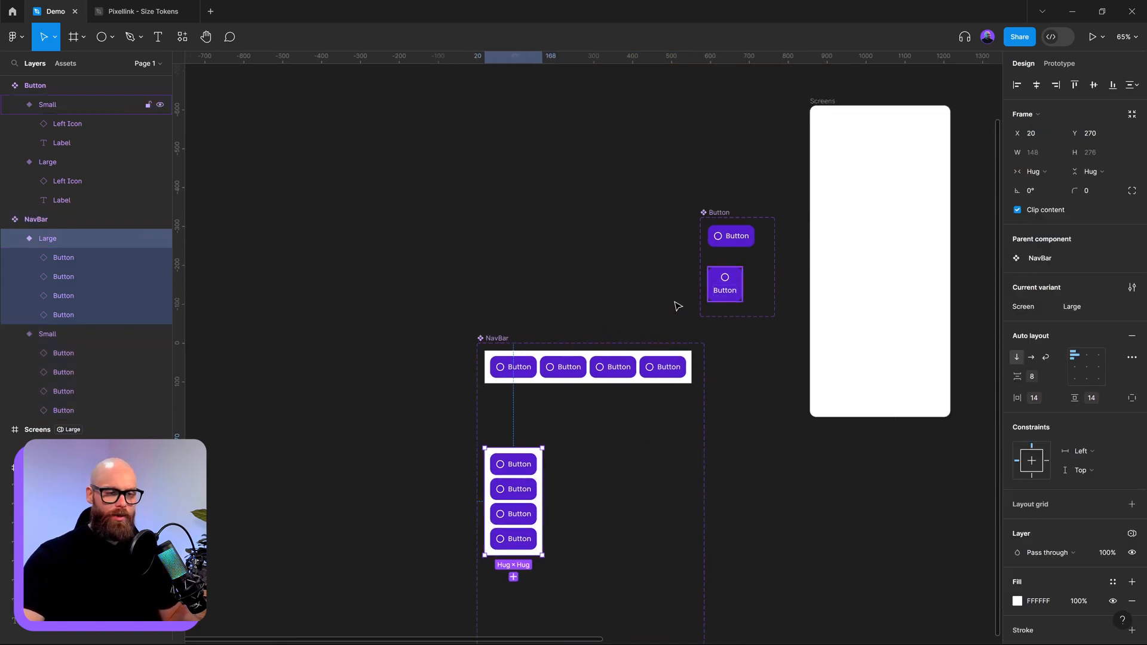
# - Set the Screen Type of all four buttons in the horizontal Small NavBar variant to Small
pyautogui.click(523, 474)
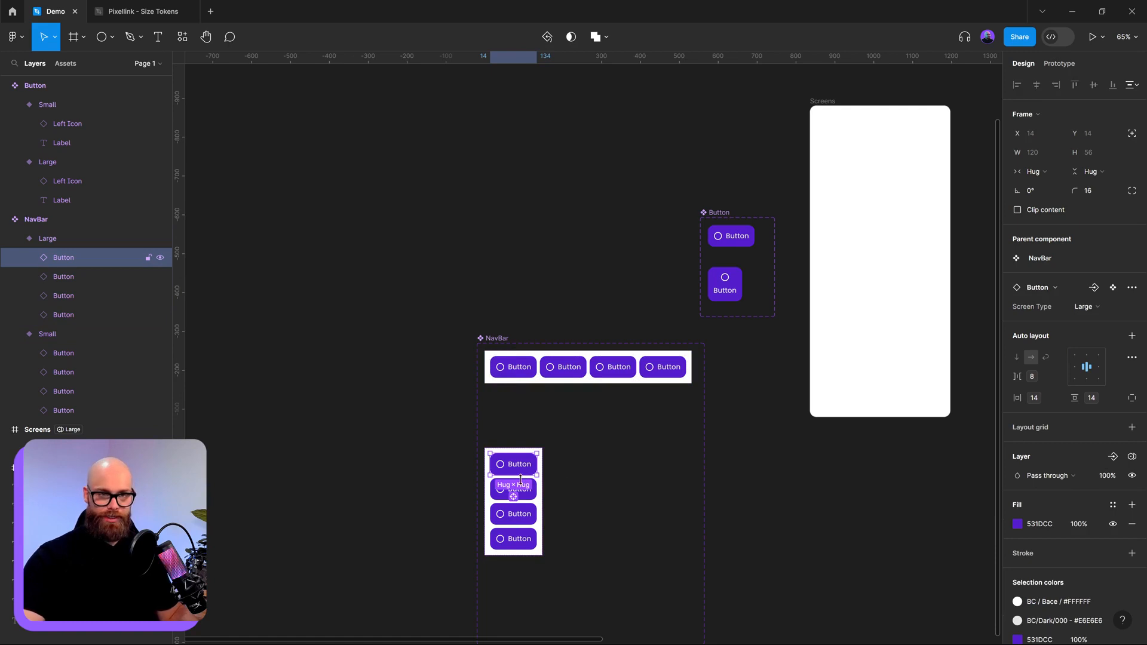
pyautogui.doubleClick(528, 367)
pyautogui.doubleClick(529, 368)
pyautogui.hotkey('shift', 'Return')
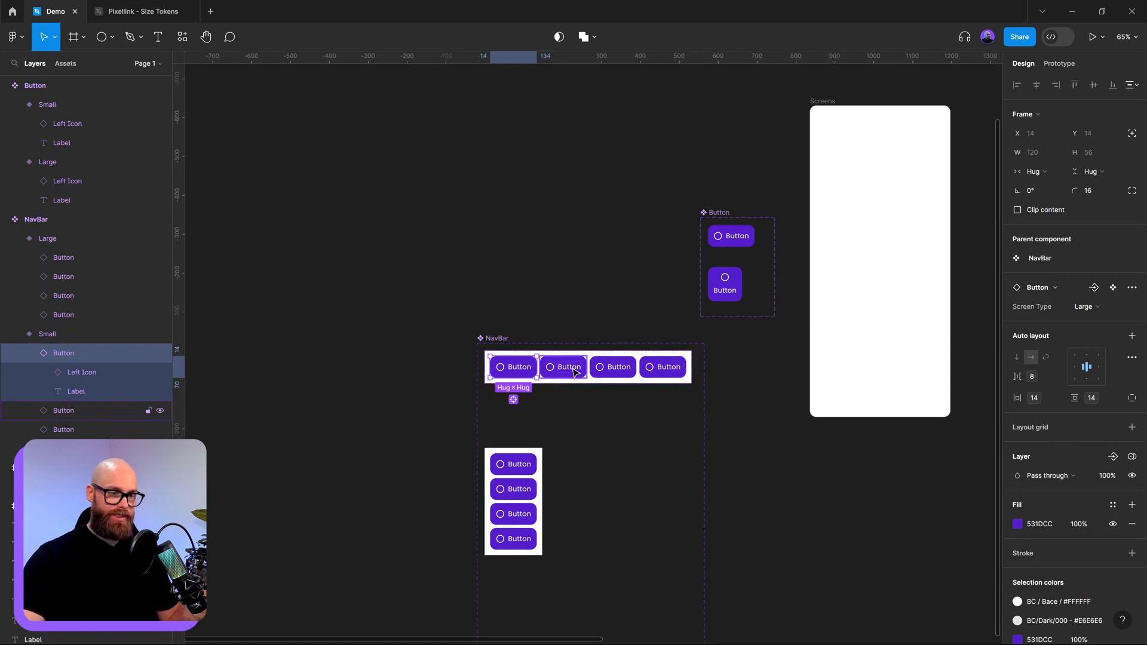
pyautogui.keyDown('shift'); pyautogui.click(573, 372); pyautogui.keyUp('shift')
pyautogui.keyDown('shift'); pyautogui.click(615, 367); pyautogui.keyUp('shift')
pyautogui.keyDown('shift'); pyautogui.click(664, 367); pyautogui.keyUp('shift')
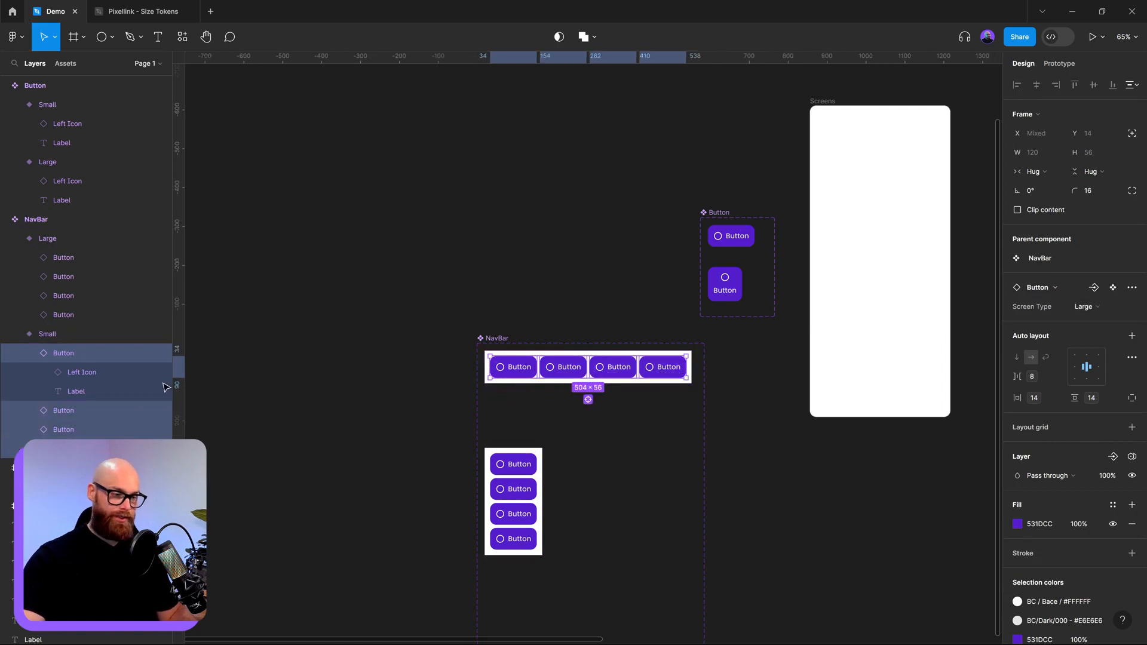
pyautogui.click(26, 351)
pyautogui.click(1094, 308)
pyautogui.click(1074, 325)
pyautogui.click(584, 496)
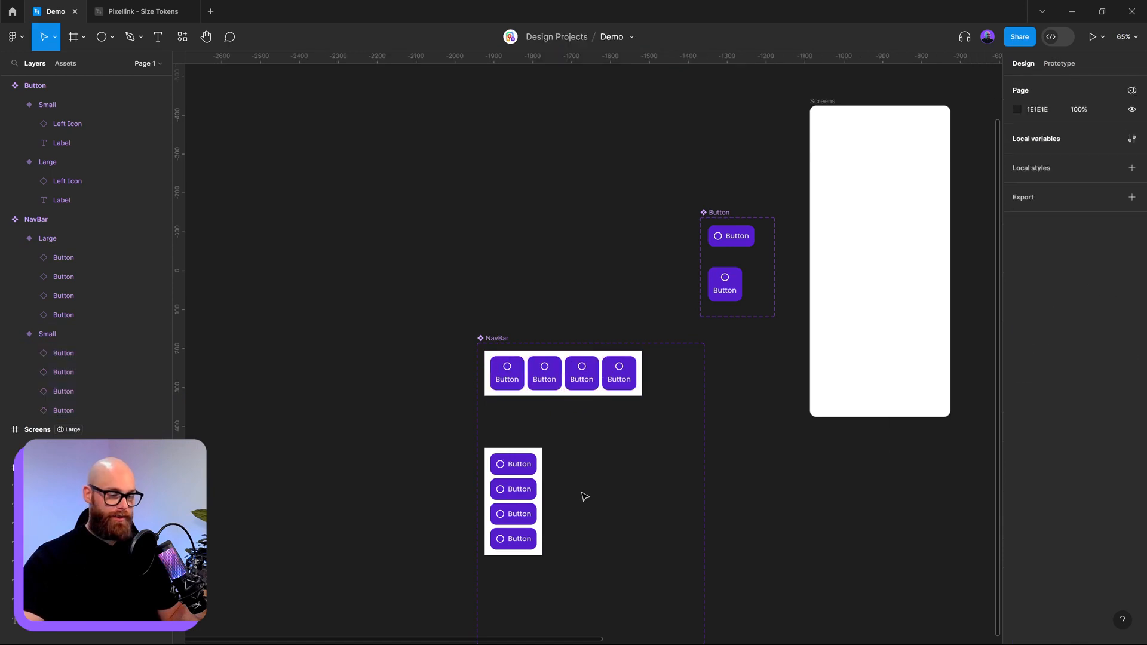
# - Create an instance of the Large NavBar variant on the empty canvas beside the component set
pyautogui.click(528, 469)
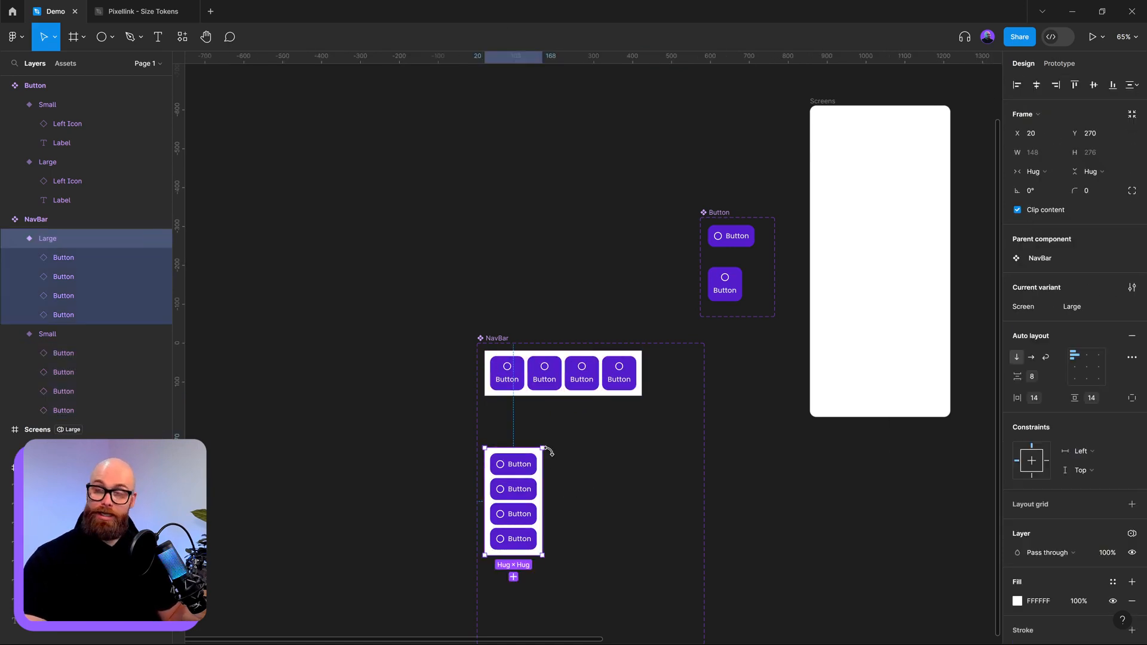
pyautogui.click(597, 480)
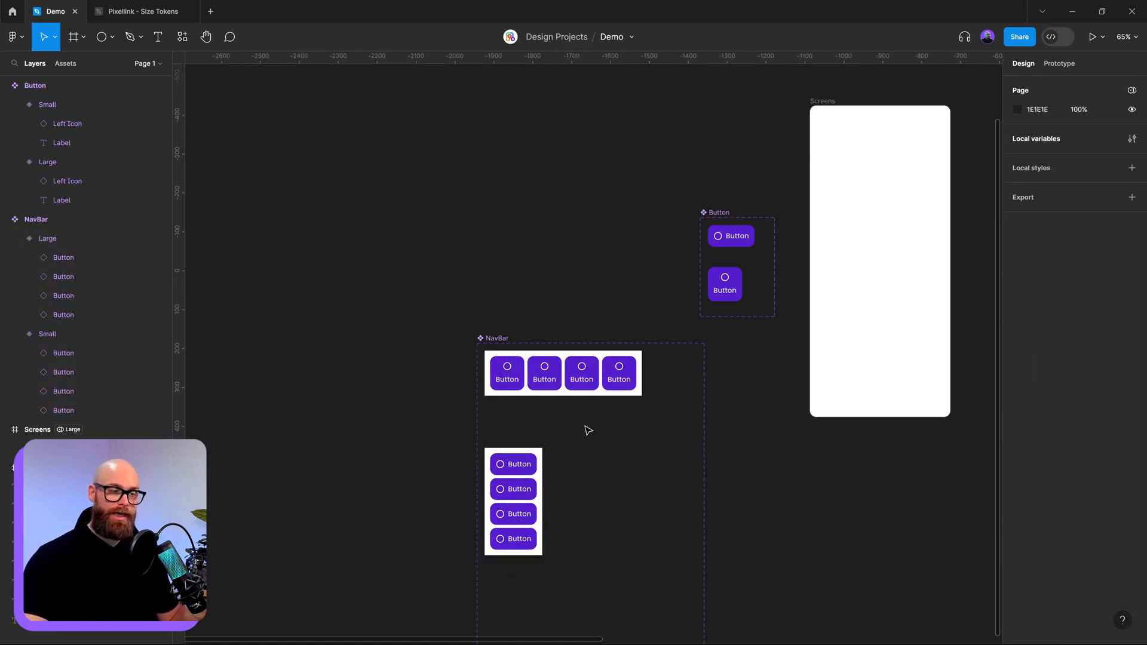
pyautogui.click(483, 339)
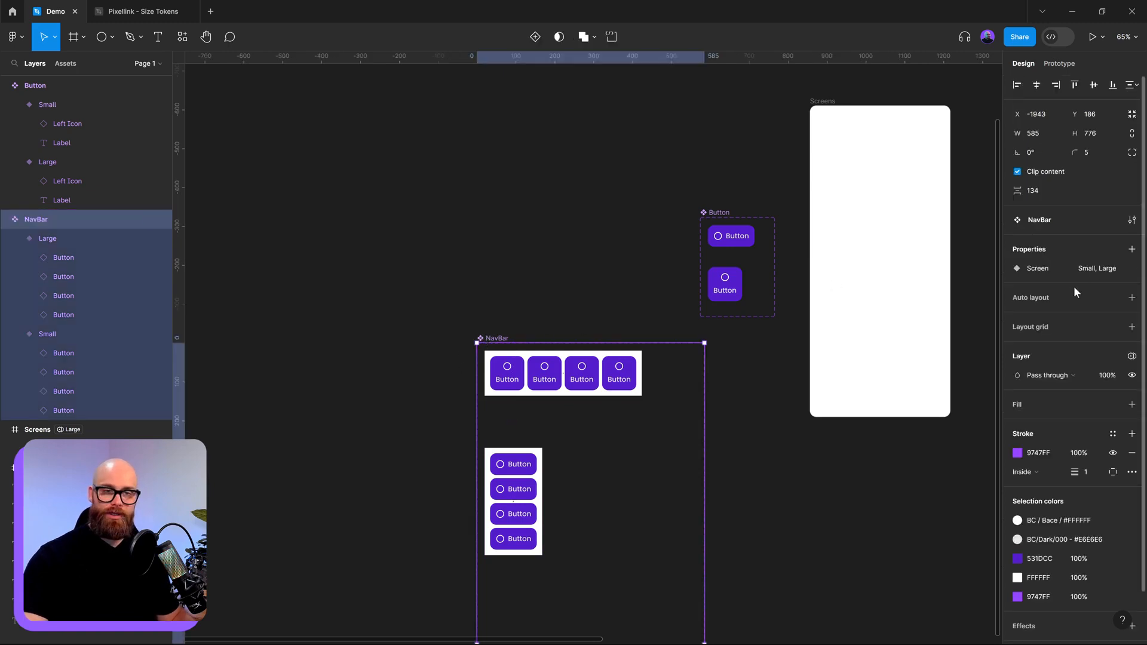
pyautogui.scroll(-2, 615, 344)
pyautogui.hscroll(-1, 615, 344)
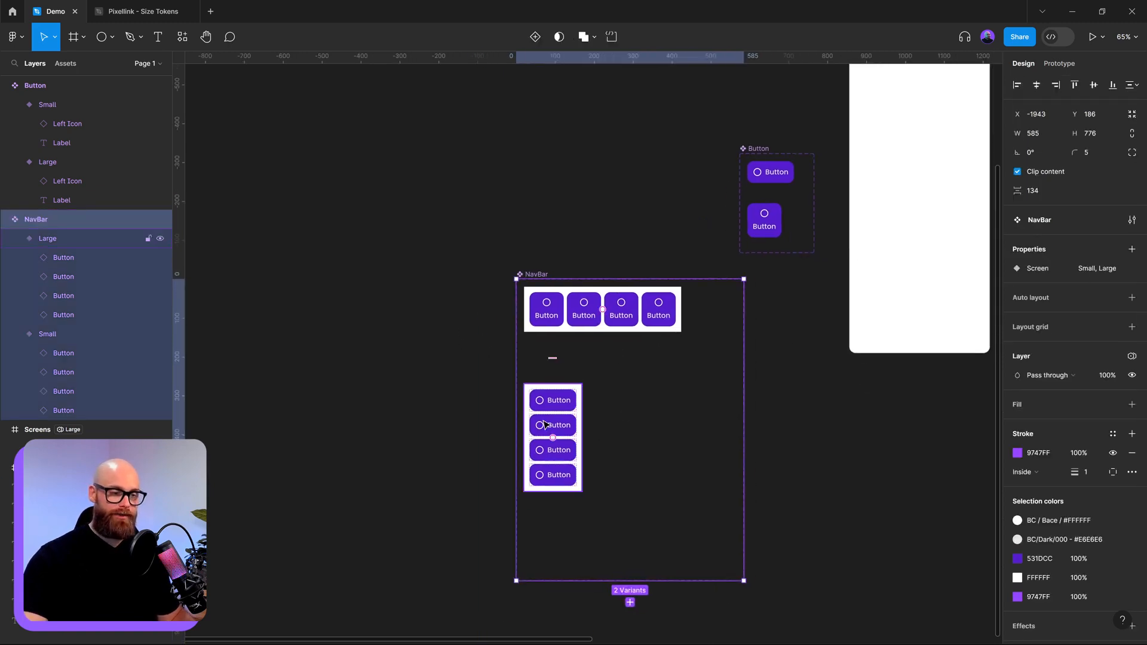
pyautogui.click(576, 431)
pyautogui.moveTo(564, 457); pyautogui.dragTo(317, 457)
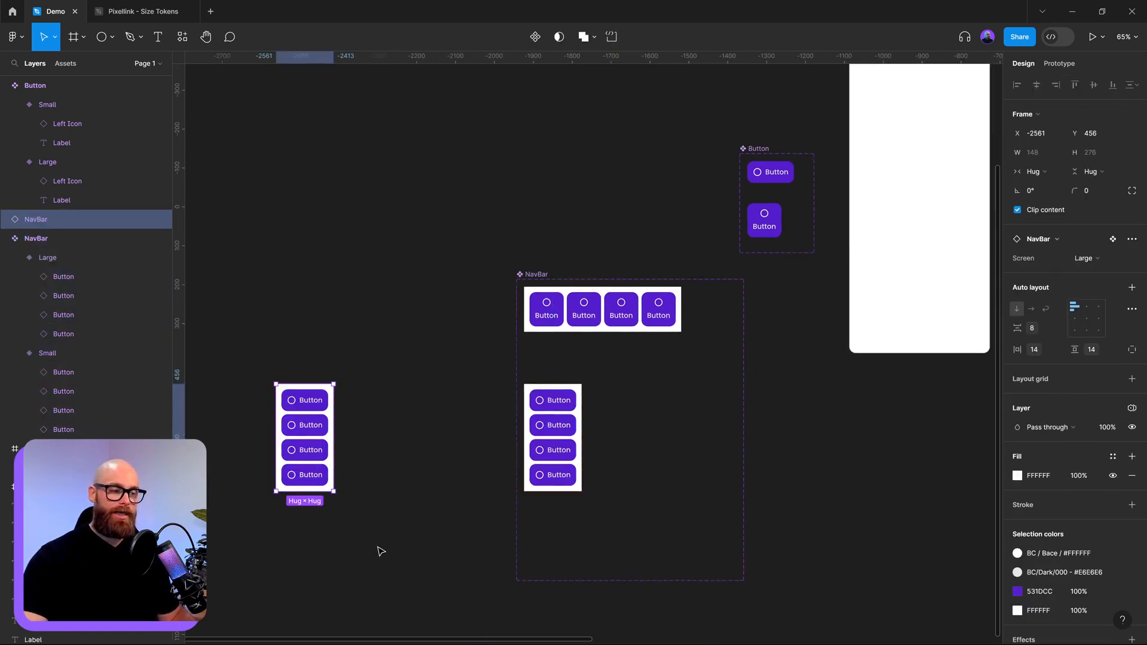
# - Assign the Current Size variable to the NavBar instance's Screen property
pyautogui.click(305, 307)
pyautogui.click(297, 436)
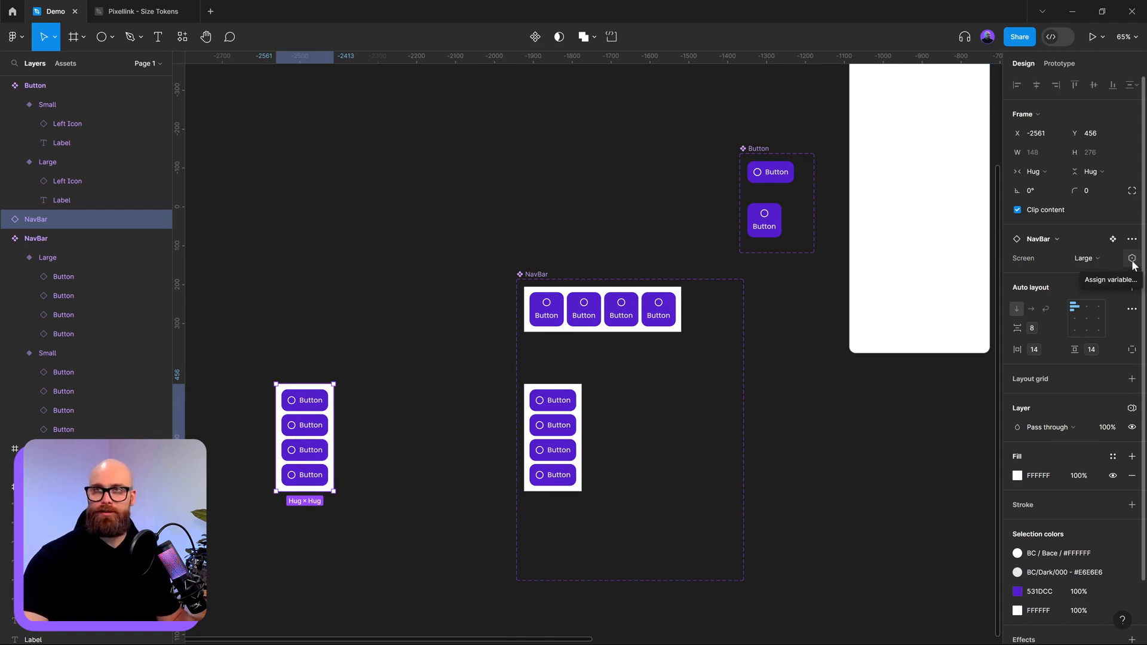
pyautogui.click(1131, 259)
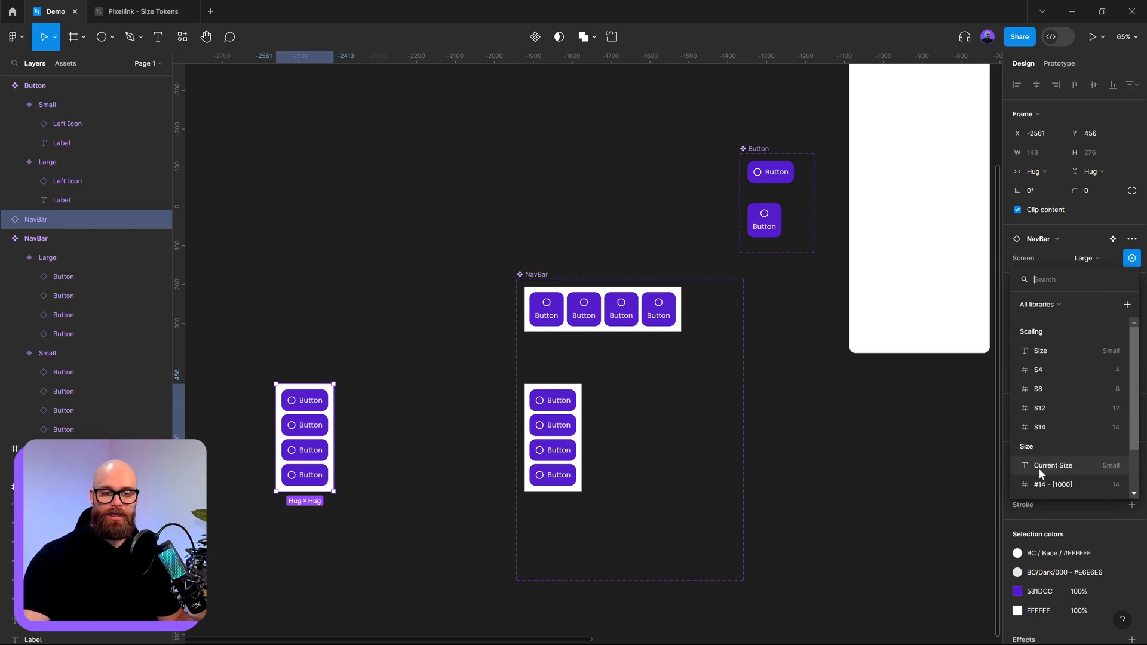
pyautogui.click(1063, 464)
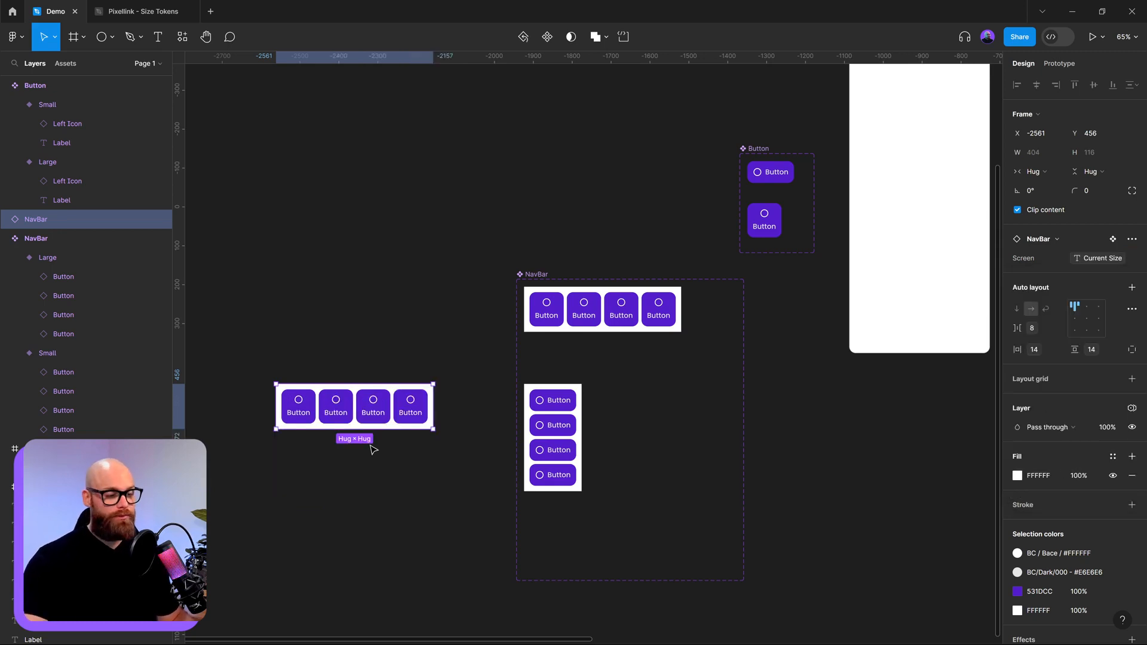
# - Move the NavBar instance into the narrow Screens frame, centred along its lower edge
pyautogui.scroll(-3, 307, 423)
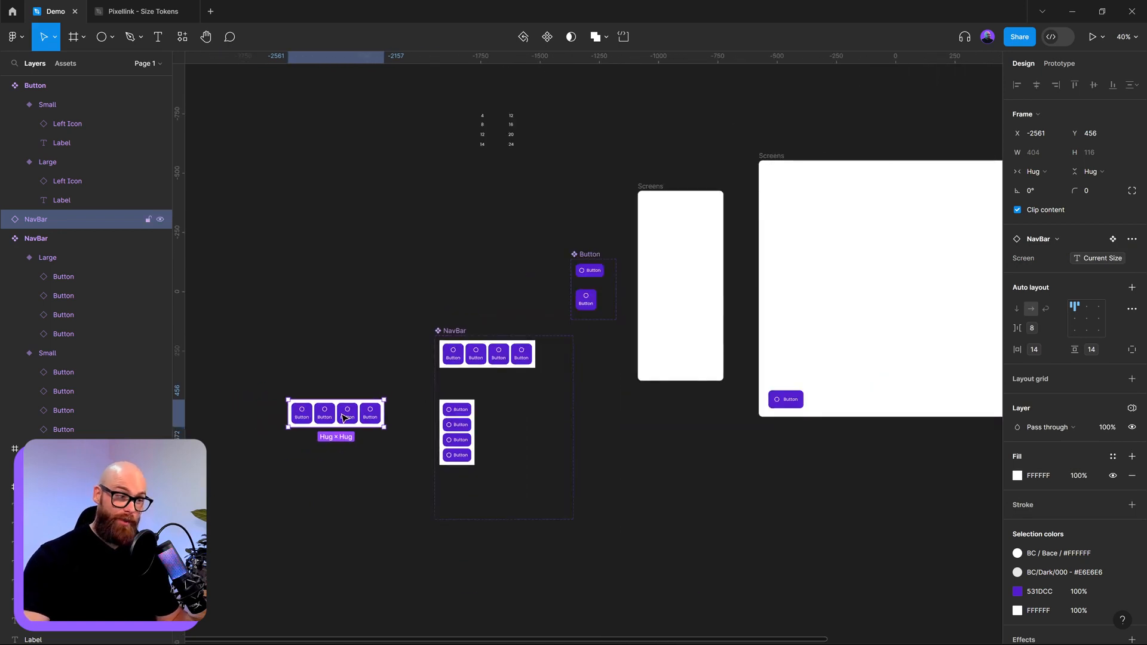
pyautogui.moveTo(344, 418); pyautogui.dragTo(694, 369)
pyautogui.scroll(5, 695, 369)
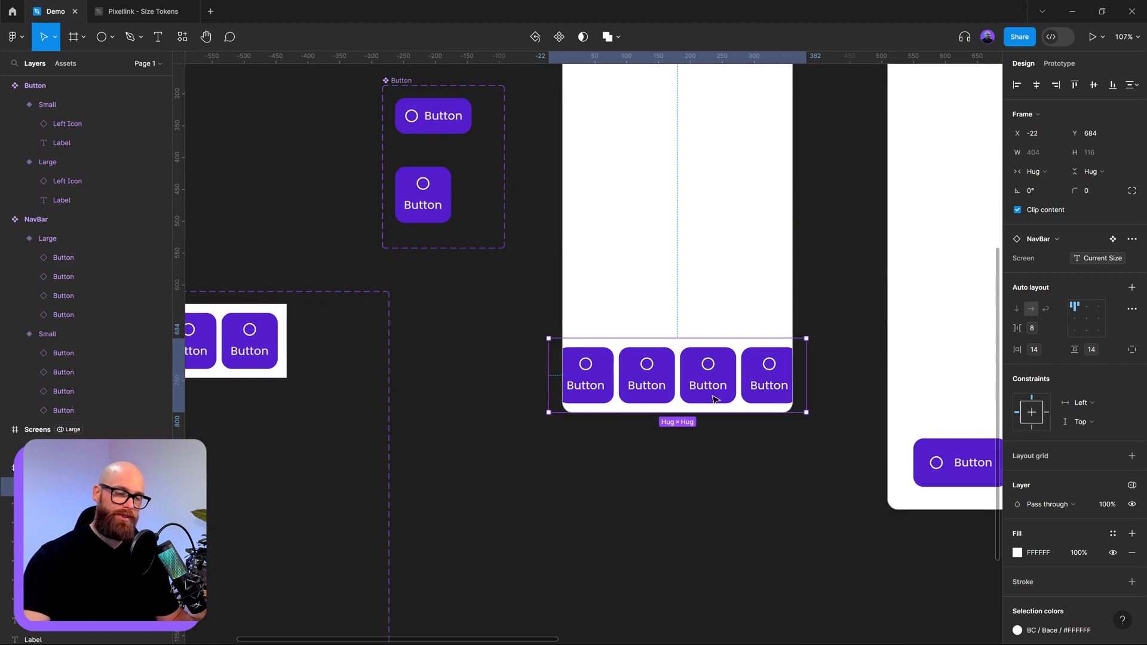
# - Set the font size of the Small Button variant's label to 14
pyautogui.scroll(3, 655, 389)
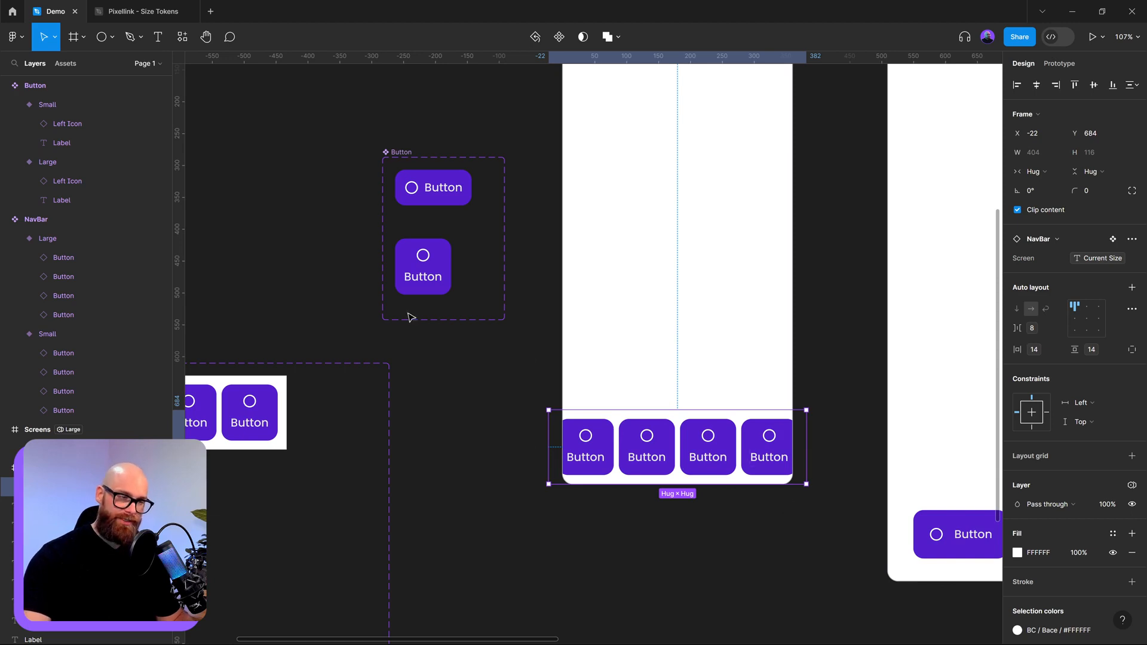
pyautogui.hscroll(-3, 410, 316)
pyautogui.scroll(1, 410, 317)
pyautogui.doubleClick(507, 316)
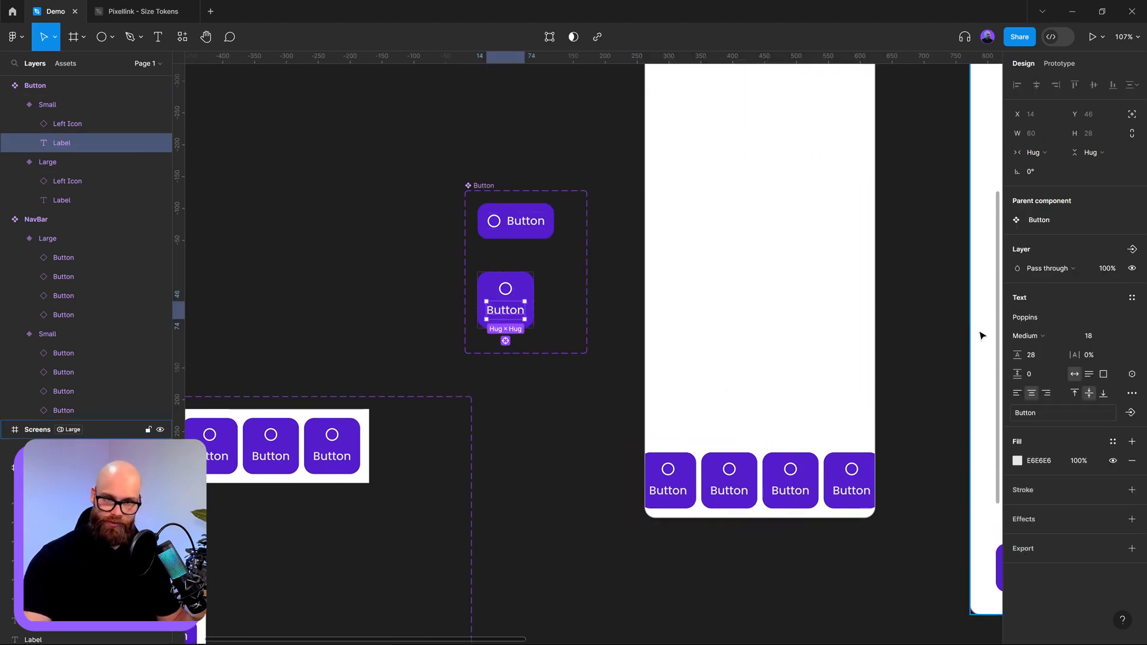
pyautogui.click(1096, 338)
pyautogui.write('1')
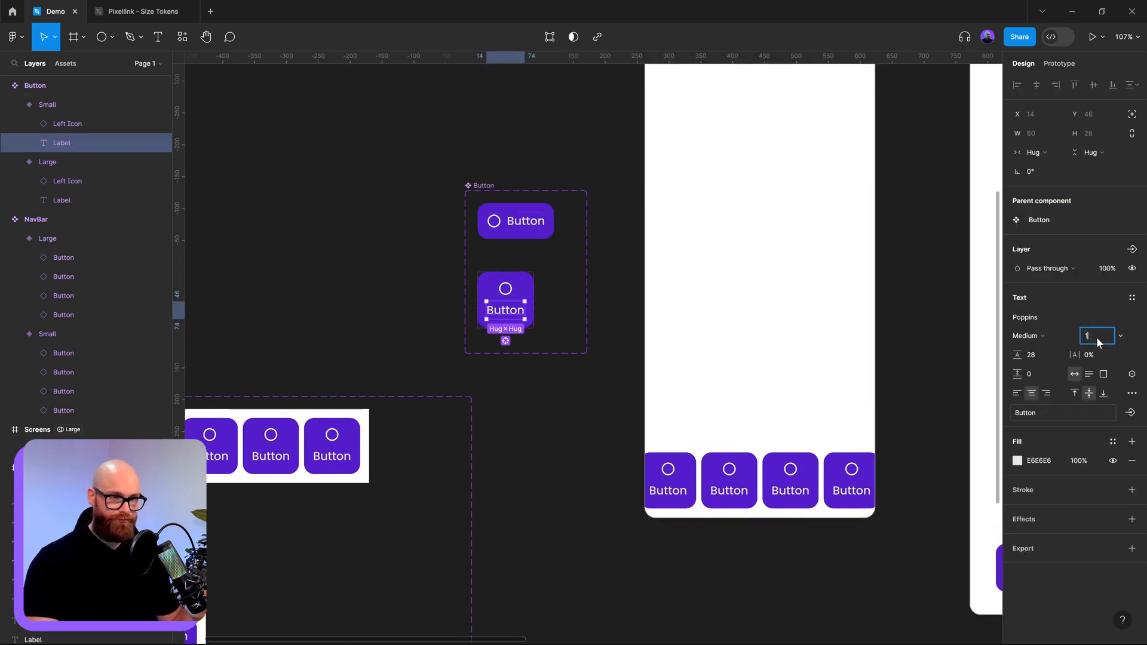
pyautogui.write('4')
pyautogui.press('Return')
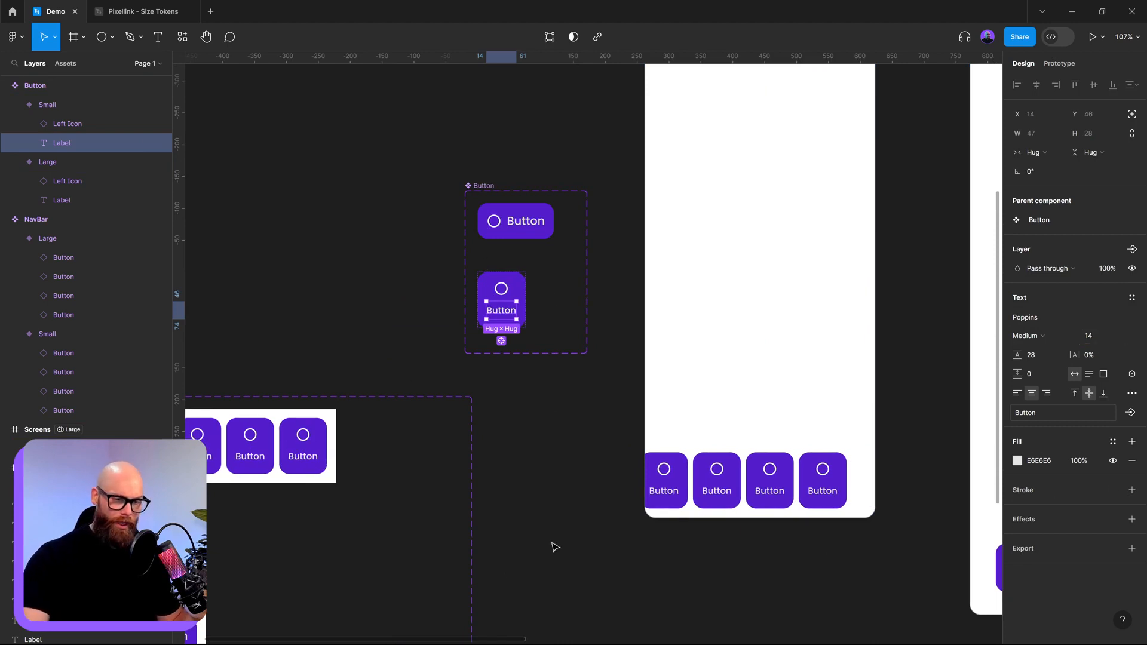
# - Re-centre the NavBar instance horizontally along the lower edge of the narrow Screens frame, at X 4 and Y 684
pyautogui.click(486, 558)
pyautogui.click(773, 495)
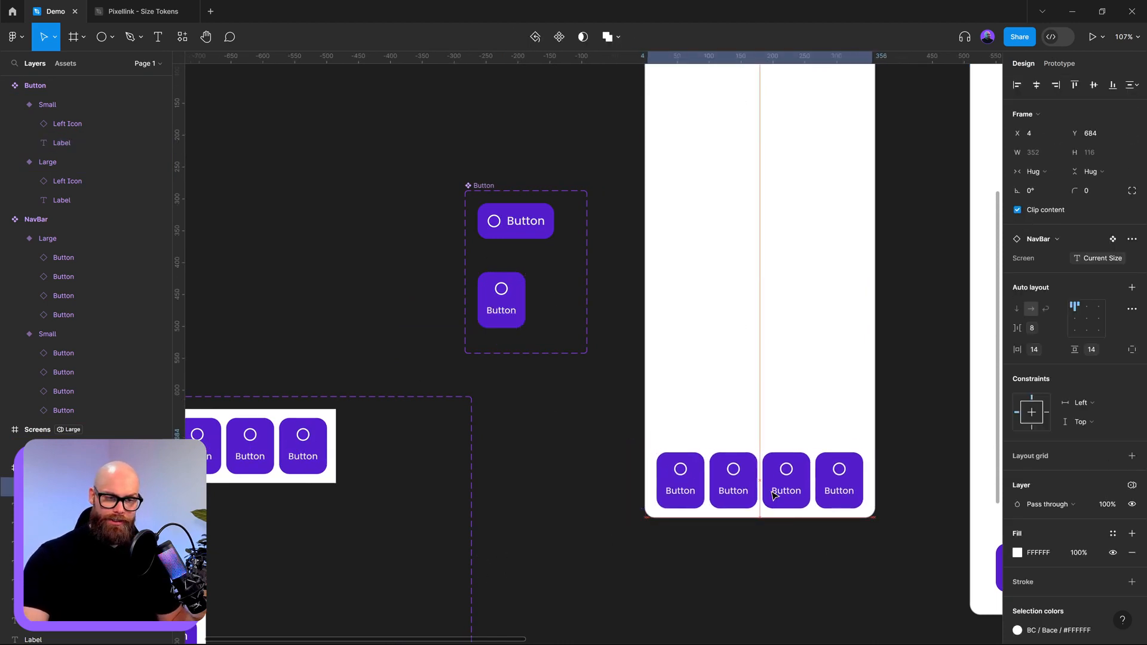
pyautogui.moveTo(774, 495); pyautogui.dragTo(543, 494)
pyautogui.scroll(-2, 541, 494)
pyautogui.click(568, 521)
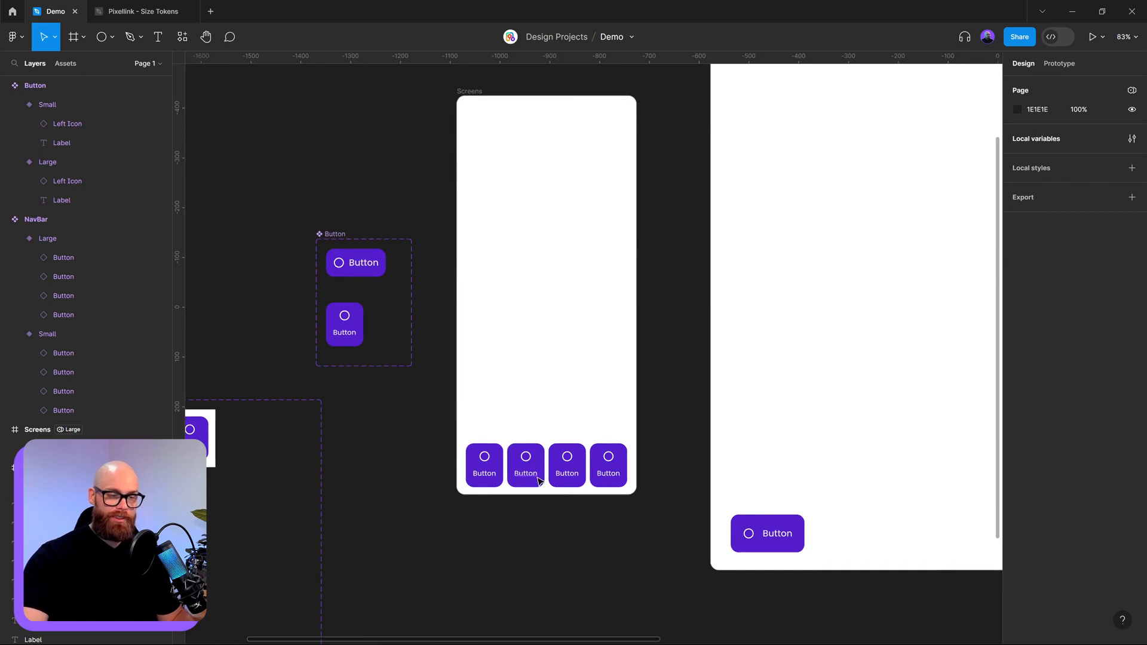
pyautogui.scroll(-2, 537, 479)
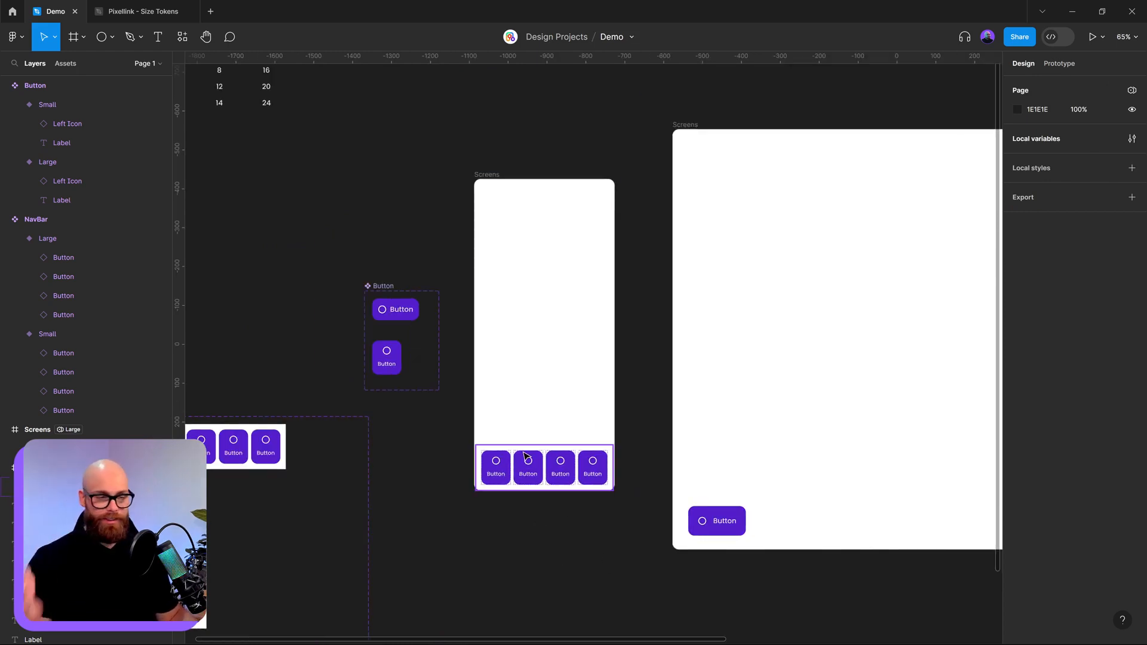
# - Copy the NavBar instance into the wide Screens frame and place it in the frame's upper-left corner at X 0, Y 0
pyautogui.click(565, 469)
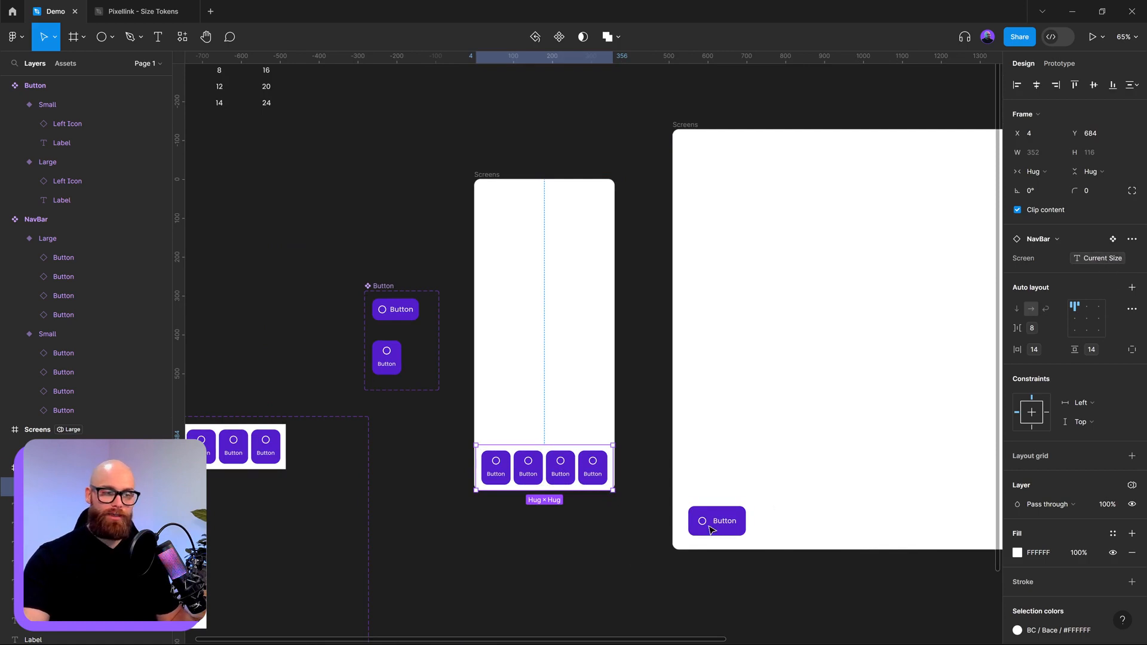
pyautogui.moveTo(561, 472); pyautogui.dragTo(755, 430)
pyautogui.moveTo(762, 473); pyautogui.dragTo(734, 258)
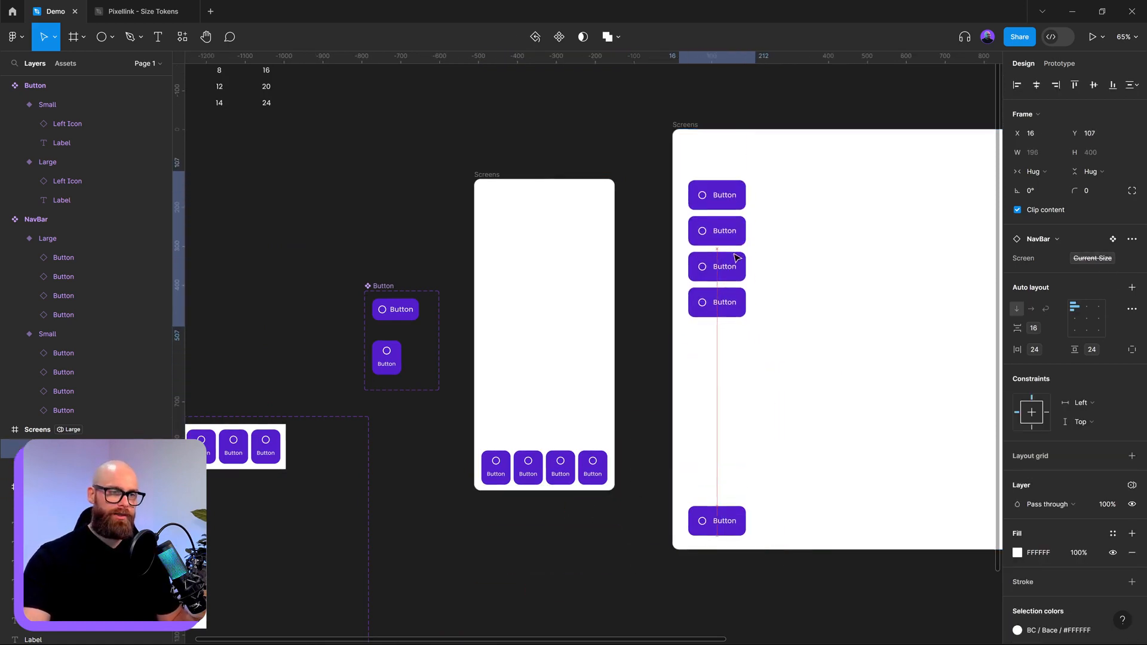
pyautogui.click(855, 458)
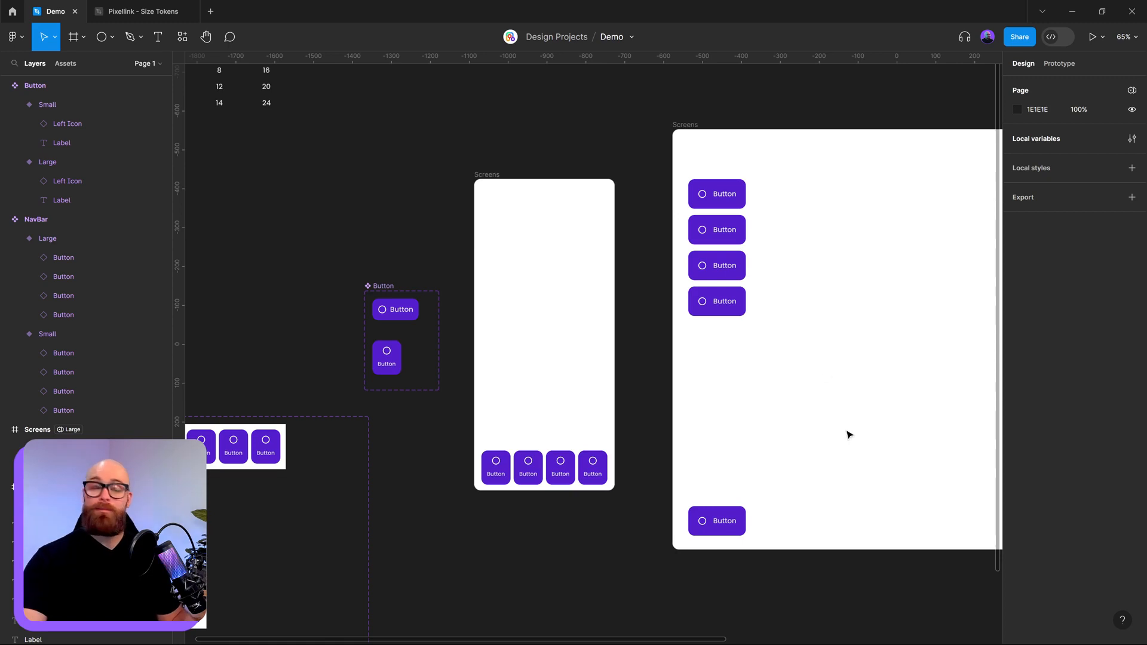
pyautogui.click(721, 234)
pyautogui.moveTo(728, 272); pyautogui.dragTo(707, 212)
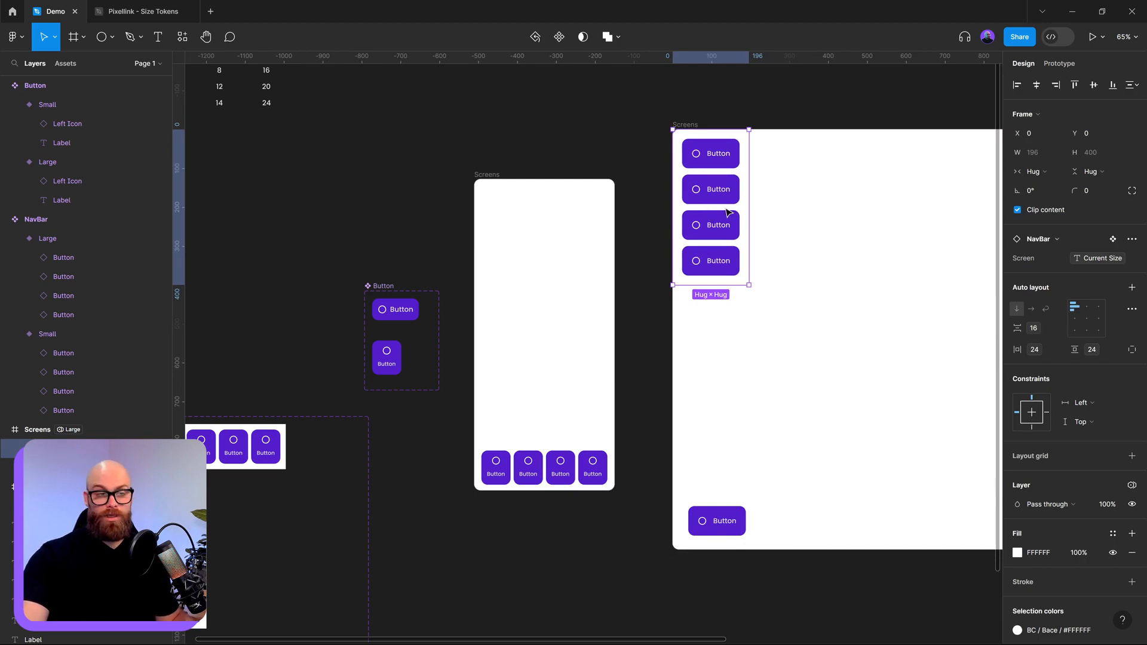
# - Try moving another copy of the NavBar instance from the narrow Screens frame into the wide one, and delete that copy
pyautogui.moveTo(528, 482); pyautogui.dragTo(559, 334)
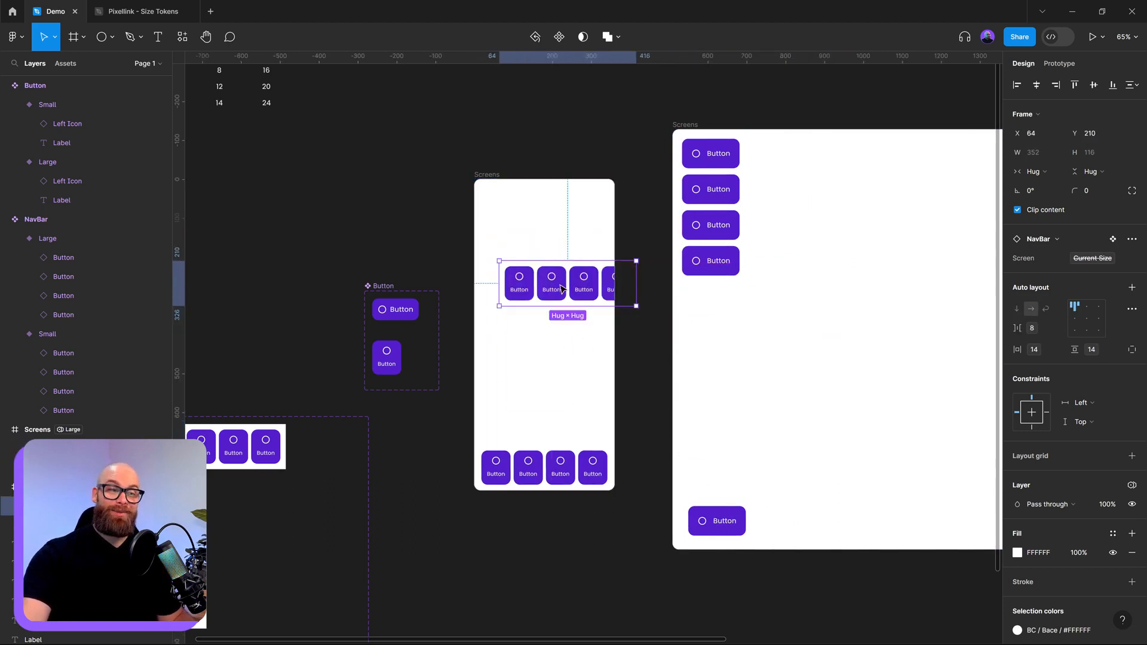
pyautogui.moveTo(561, 289); pyautogui.dragTo(576, 307)
pyautogui.moveTo(659, 317); pyautogui.dragTo(863, 365)
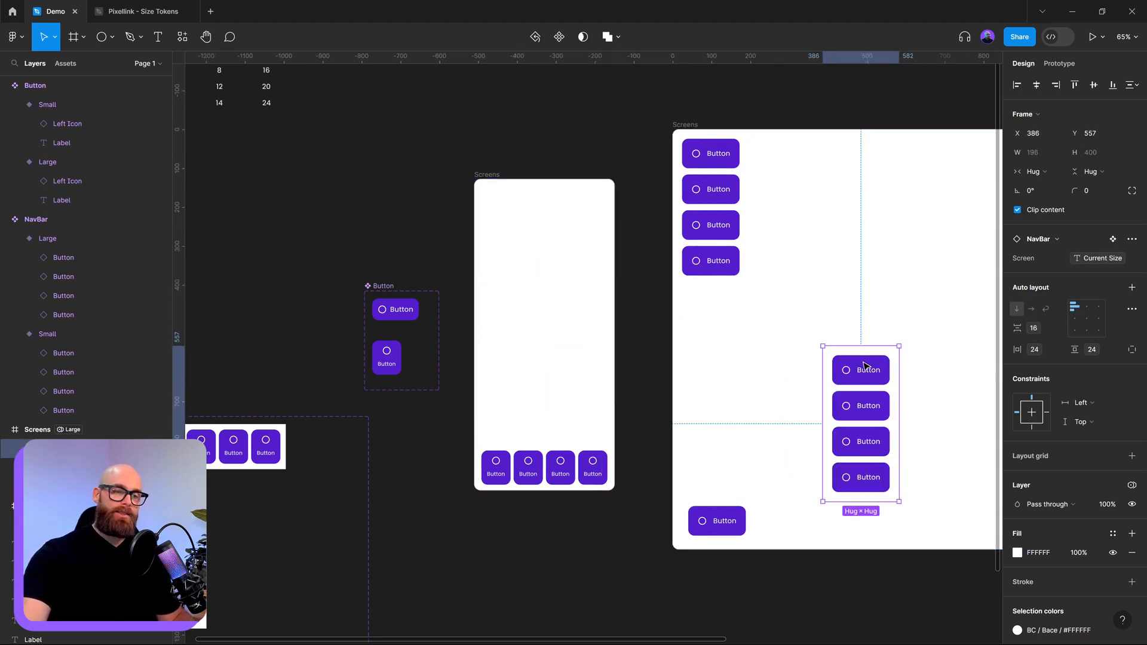
pyautogui.hscroll(5, 956, 458)
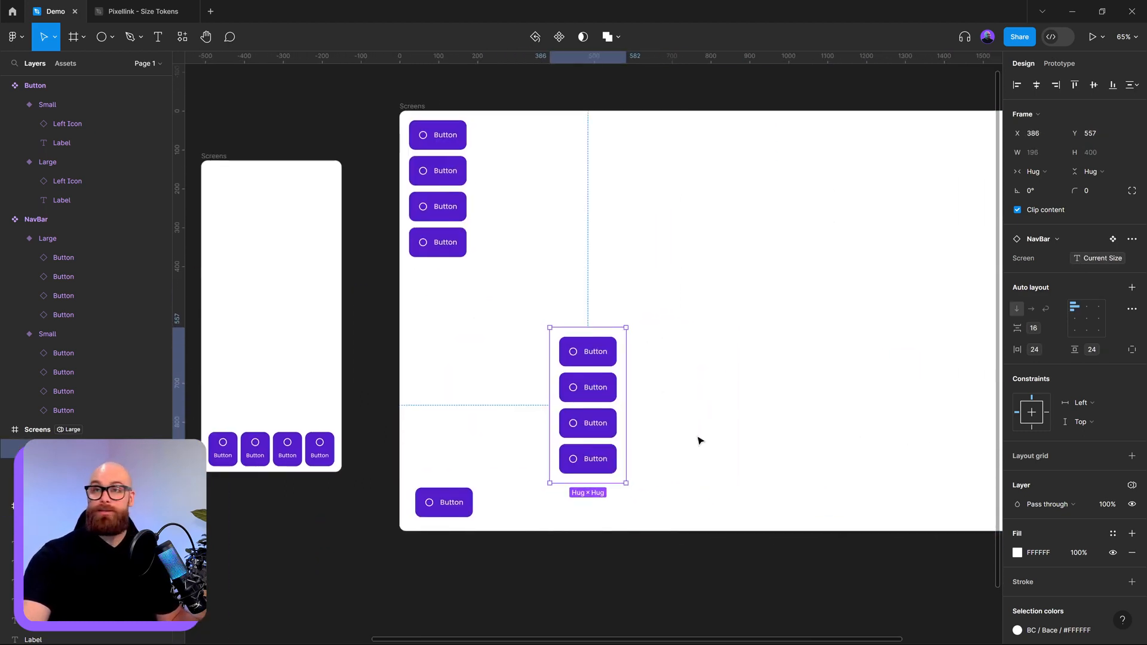
pyautogui.moveTo(573, 439); pyautogui.dragTo(704, 354)
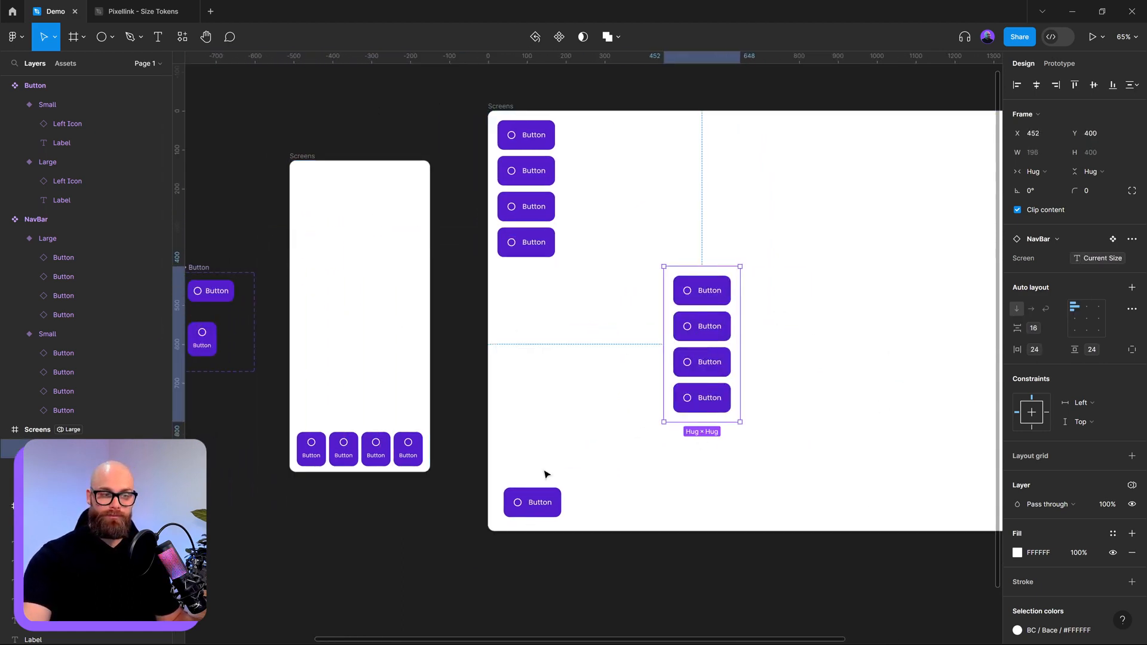
pyautogui.click(555, 159)
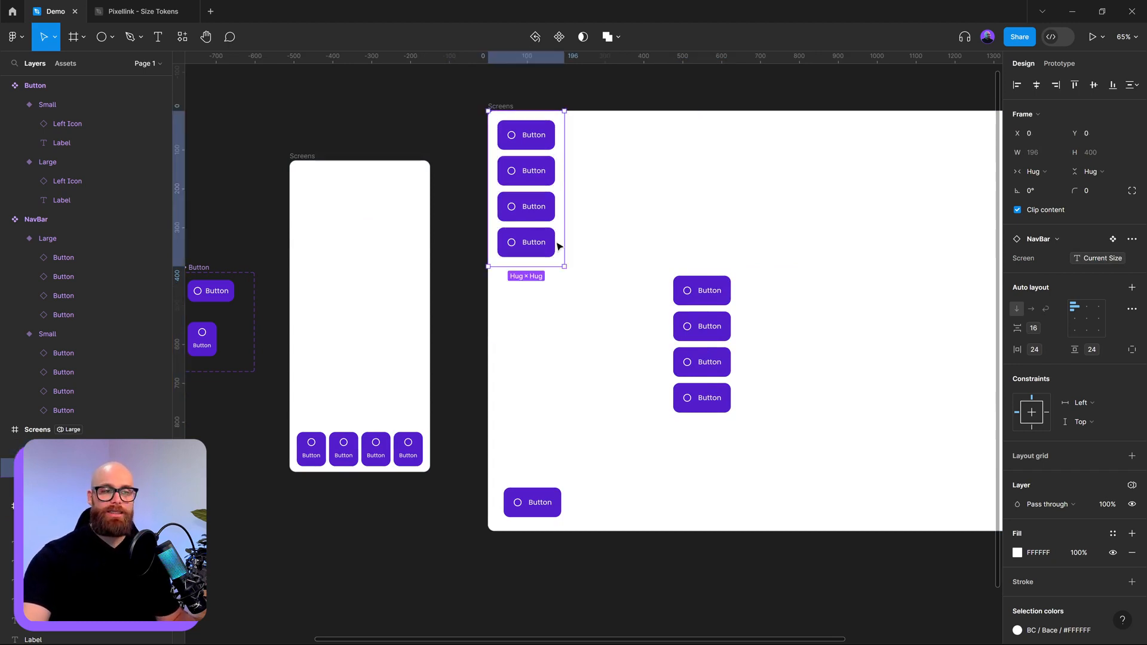
pyautogui.click(709, 338)
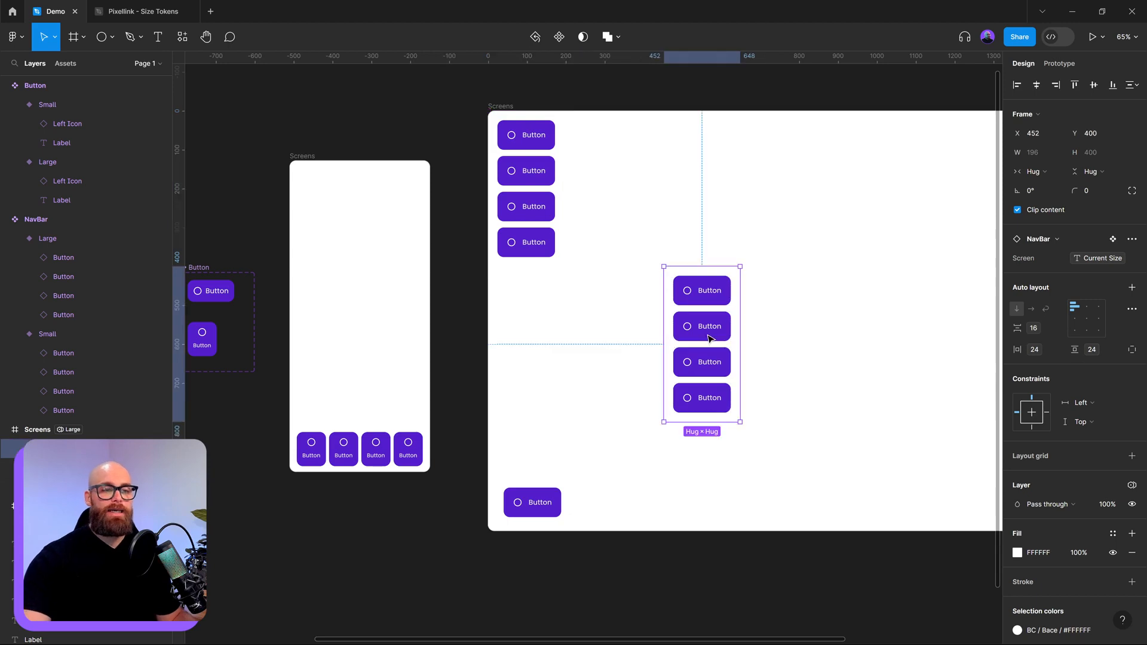
pyautogui.press('Delete')
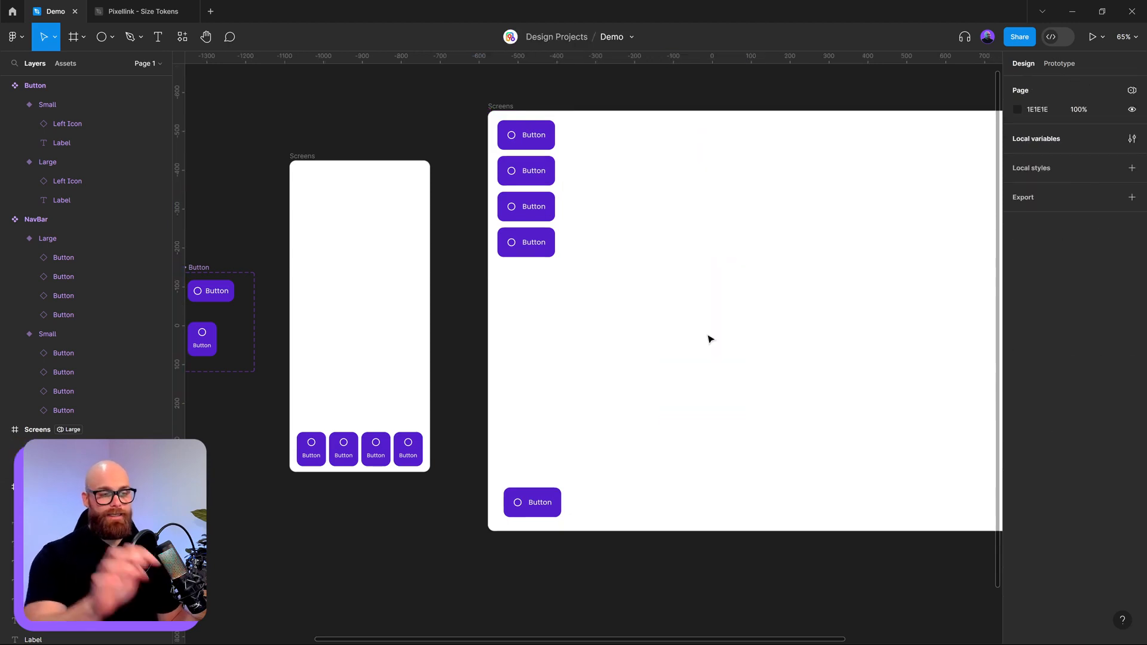
# - Delete the single Button instance near the lower-left corner of the wide Screens frame
pyautogui.click(543, 513)
pyautogui.press('Delete')
pyautogui.scroll(-3, 509, 450)
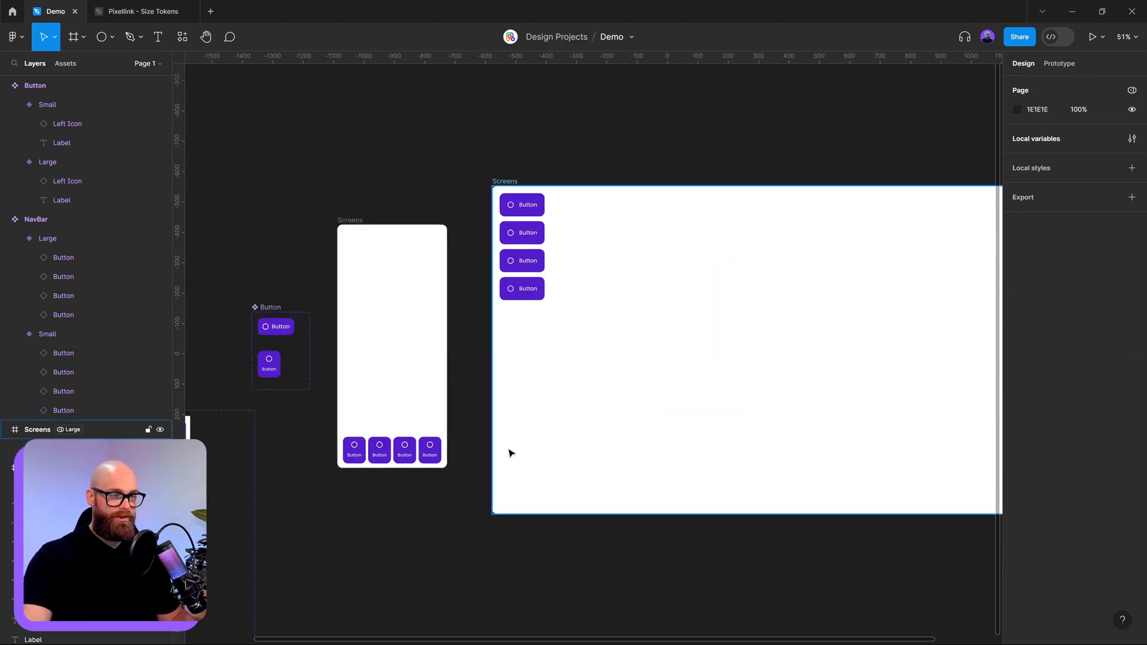
pyautogui.hscroll(-5, 509, 450)
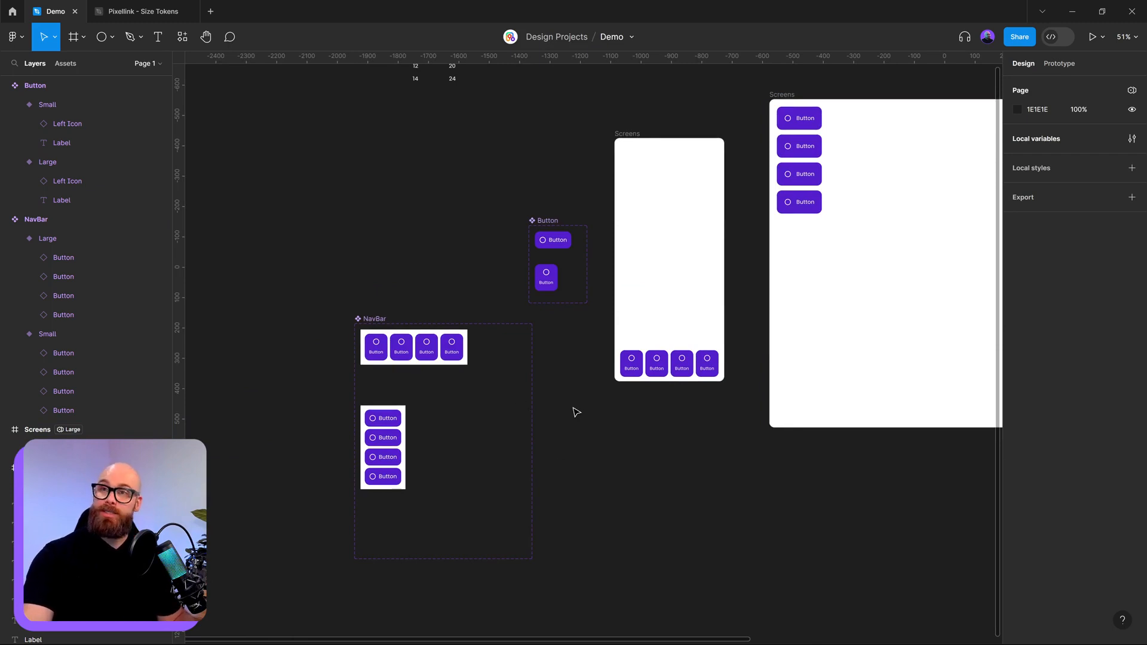
pyautogui.hscroll(5, 693, 427)
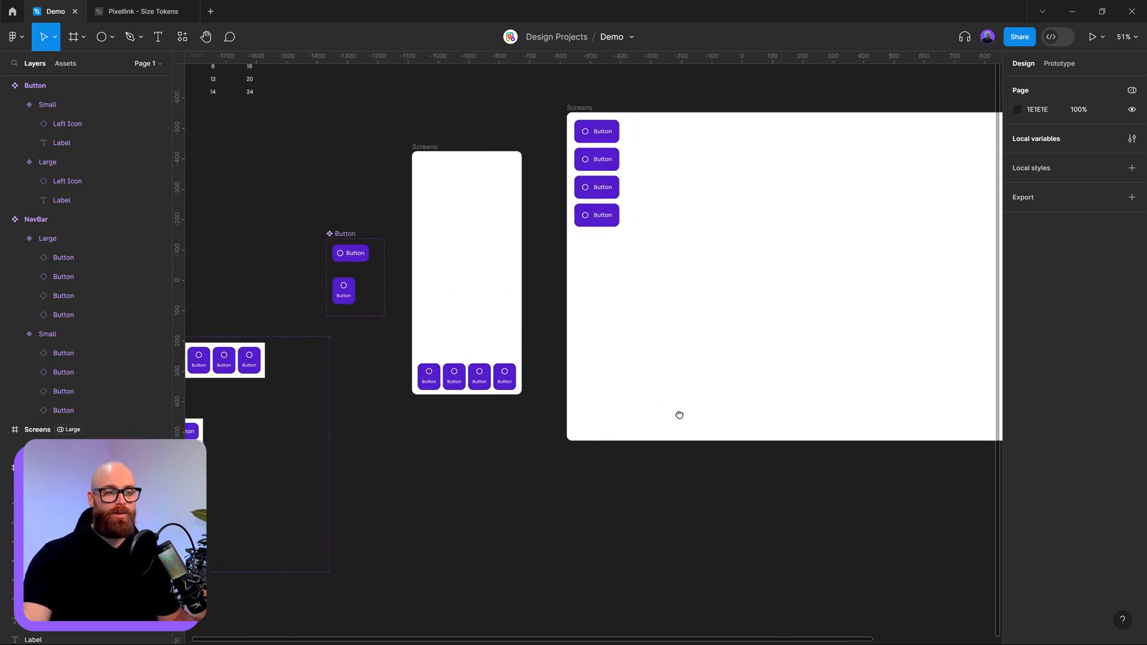